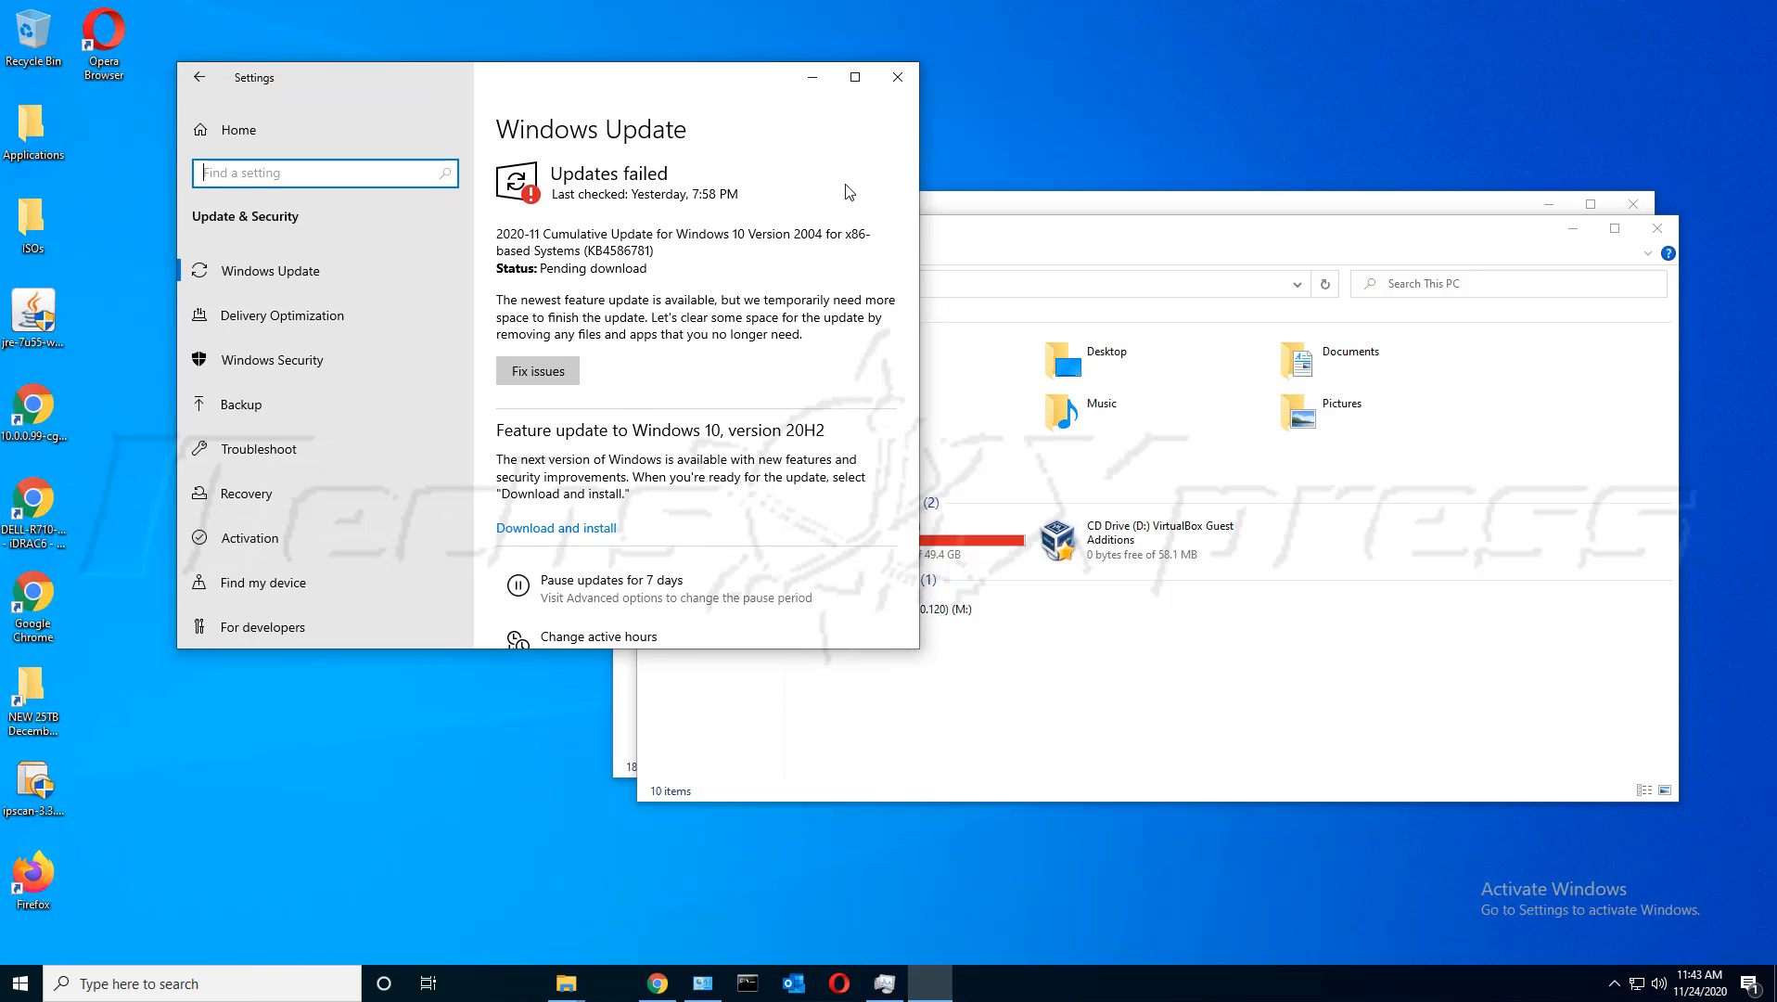
# Move This PC aside, show Windows Update's out-of-space failure, and start a Windows search
pyautogui.click(1038, 228)
pyautogui.moveTo(1038, 235); pyautogui.dragTo(711, 343)
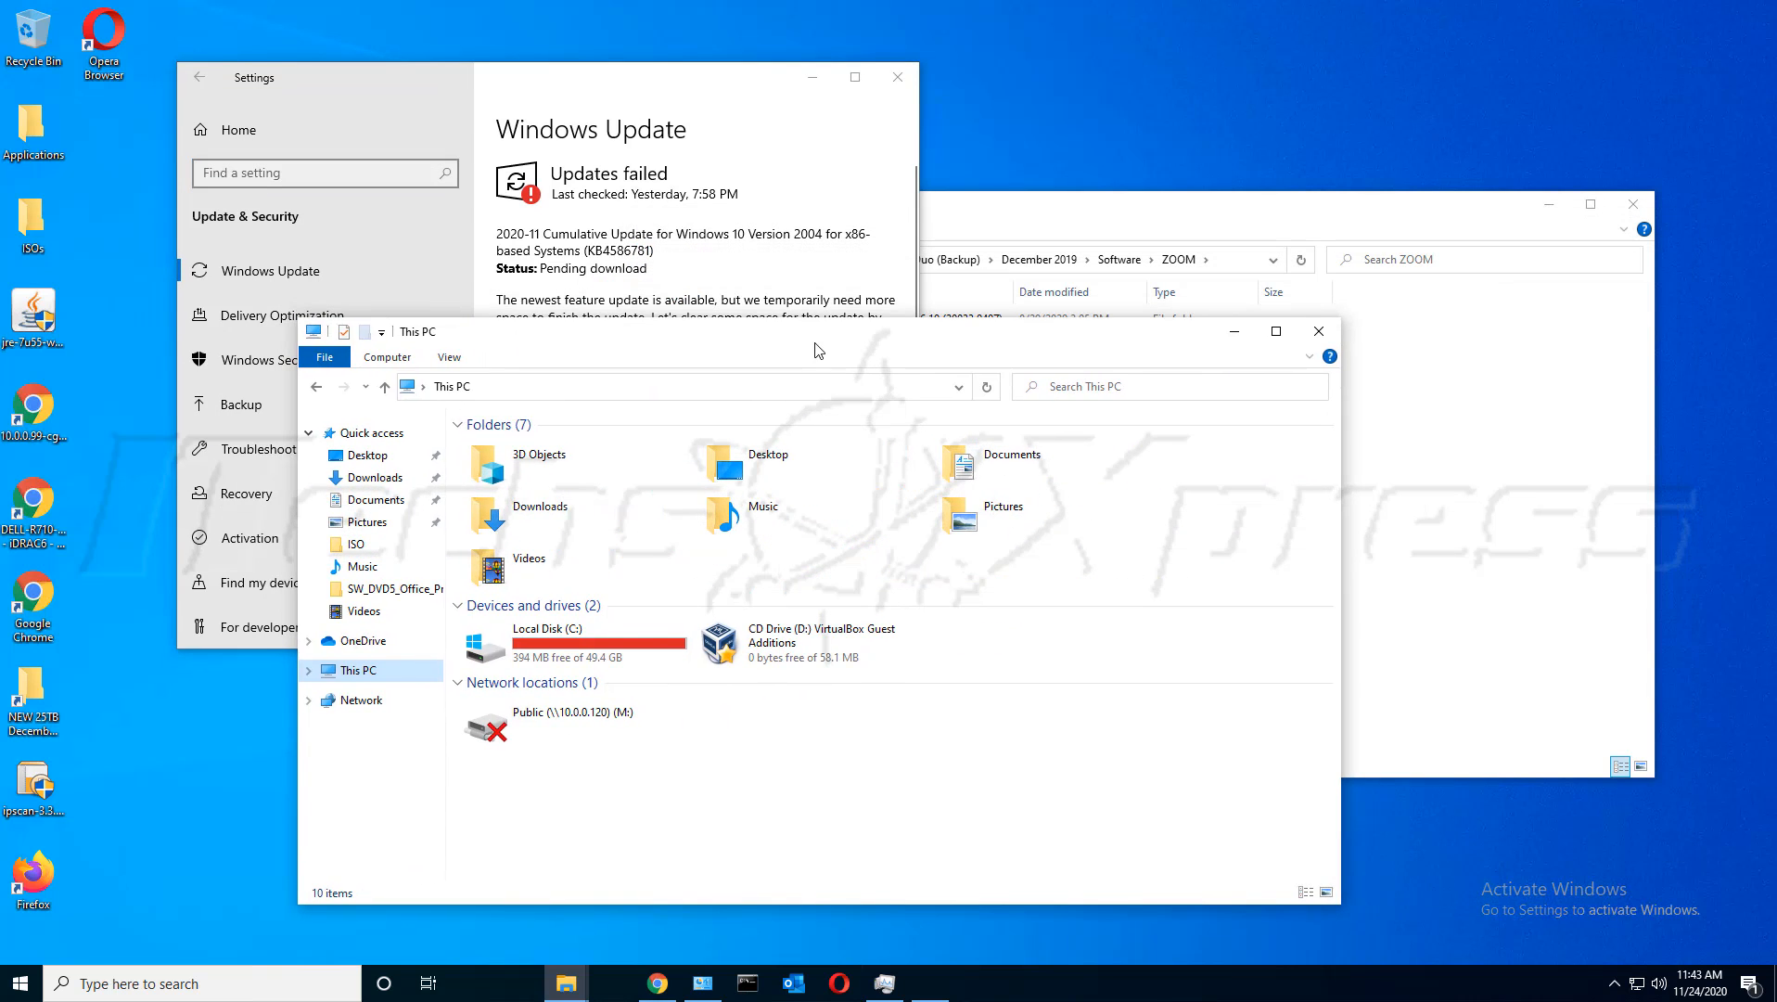
pyautogui.moveTo(818, 349); pyautogui.dragTo(853, 355)
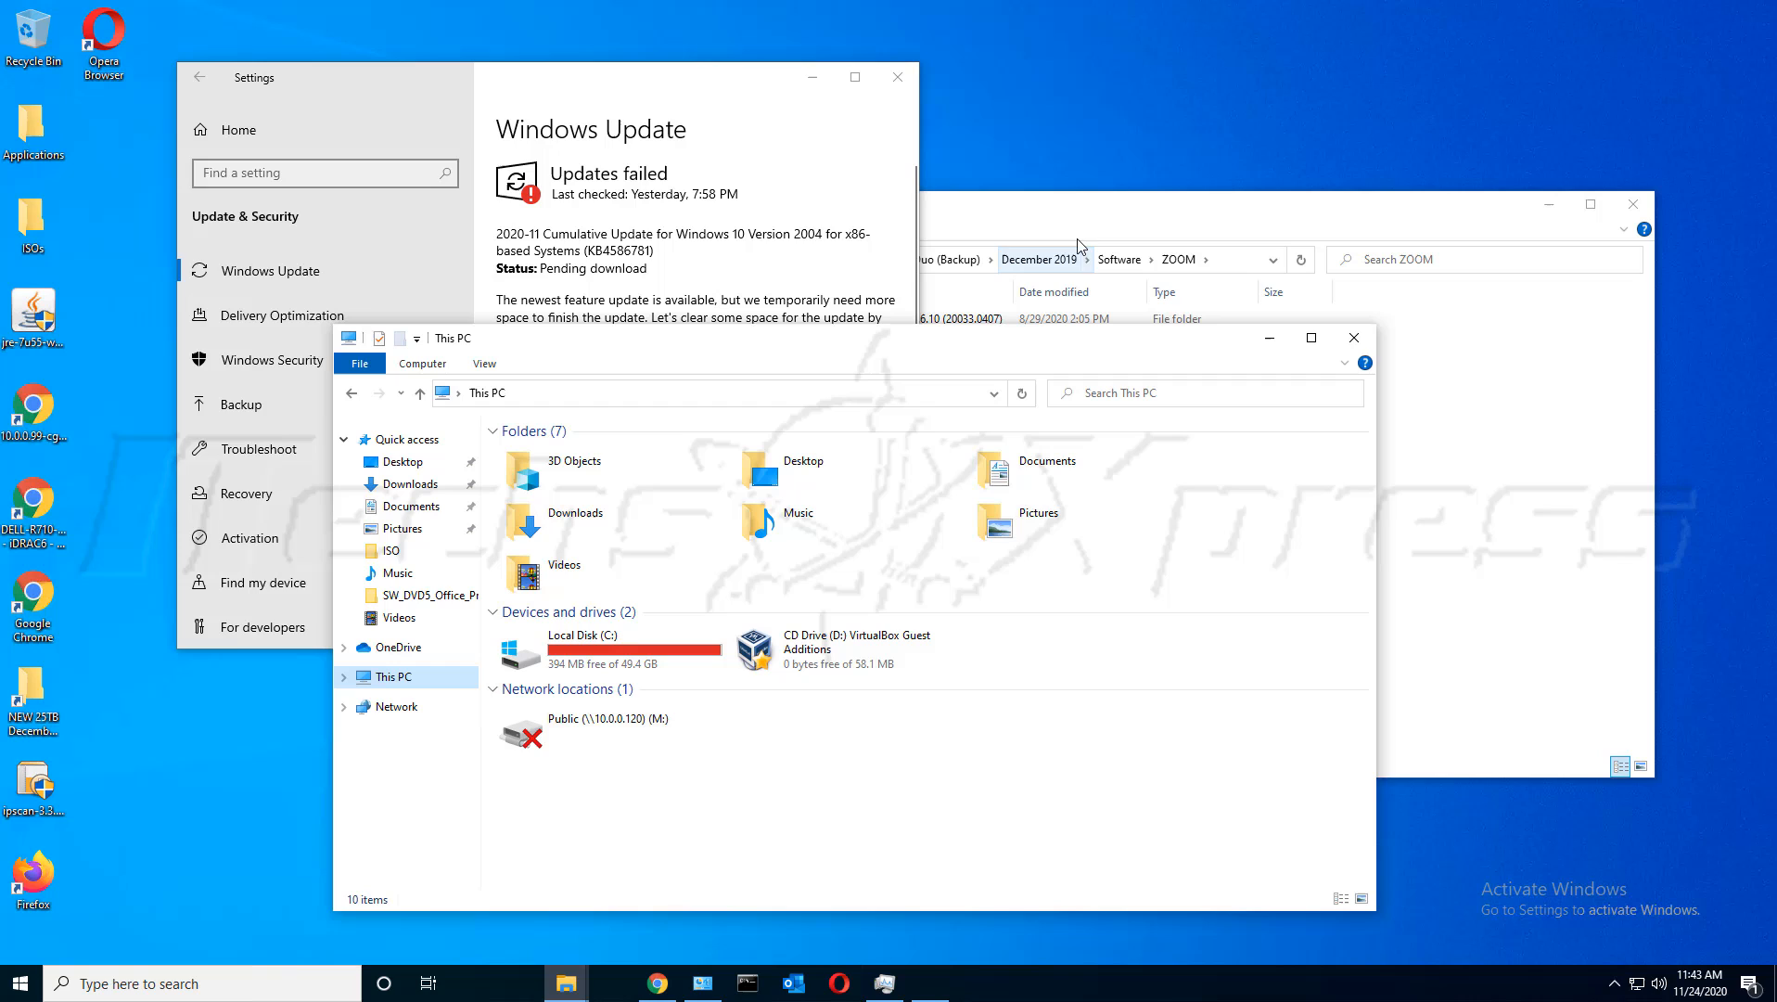
pyautogui.click(549, 108)
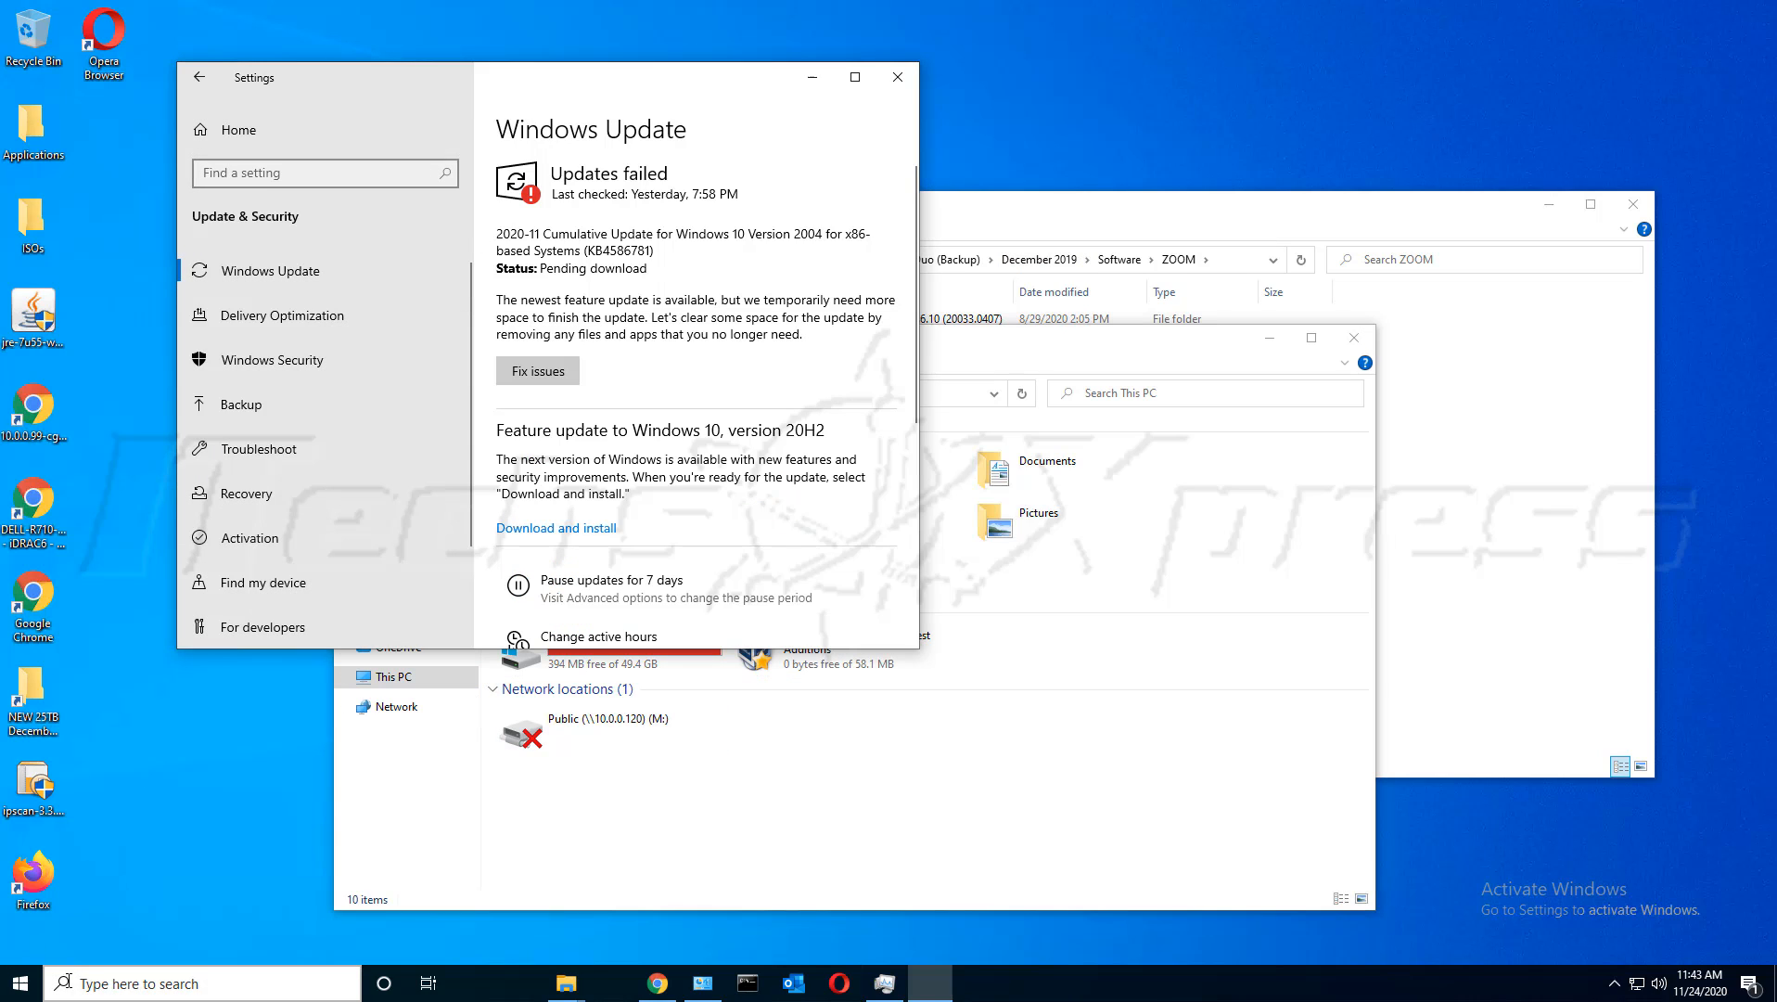
pyautogui.click(102, 976)
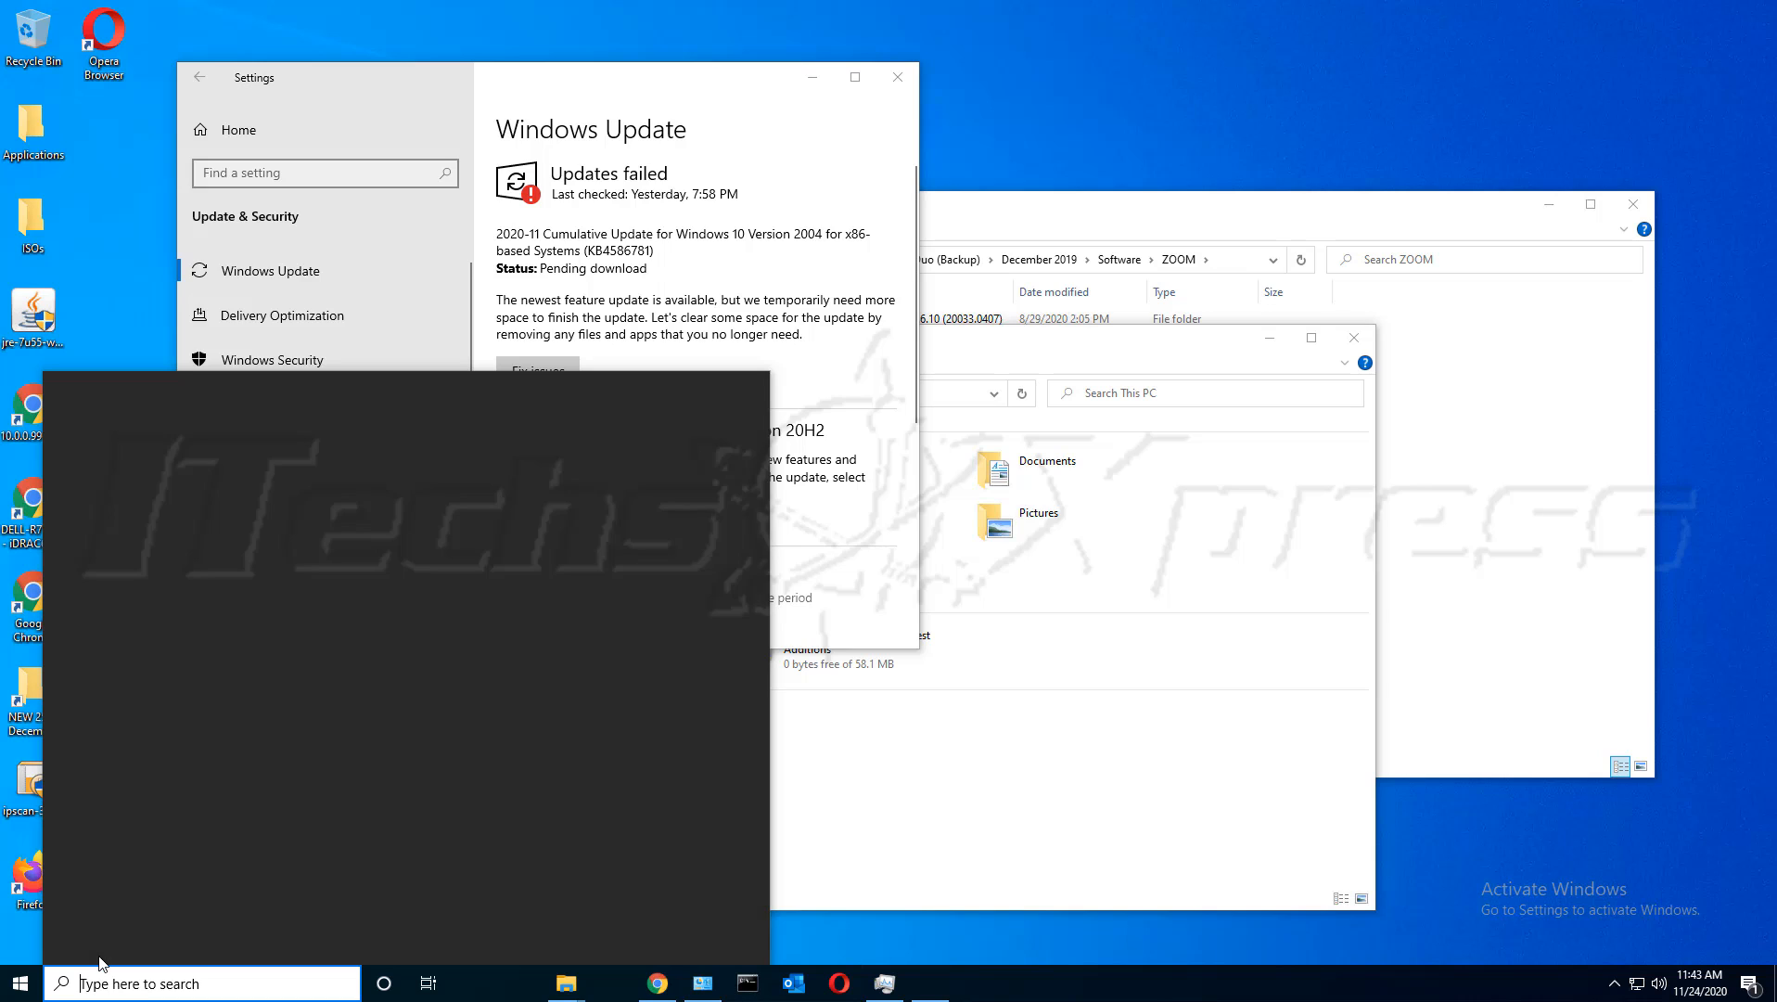
# Run winver to show About Windows, Version 2004 (OS Build 19041.508), and move the dialog aside
pyautogui.write('winver')
pyautogui.press('Return')
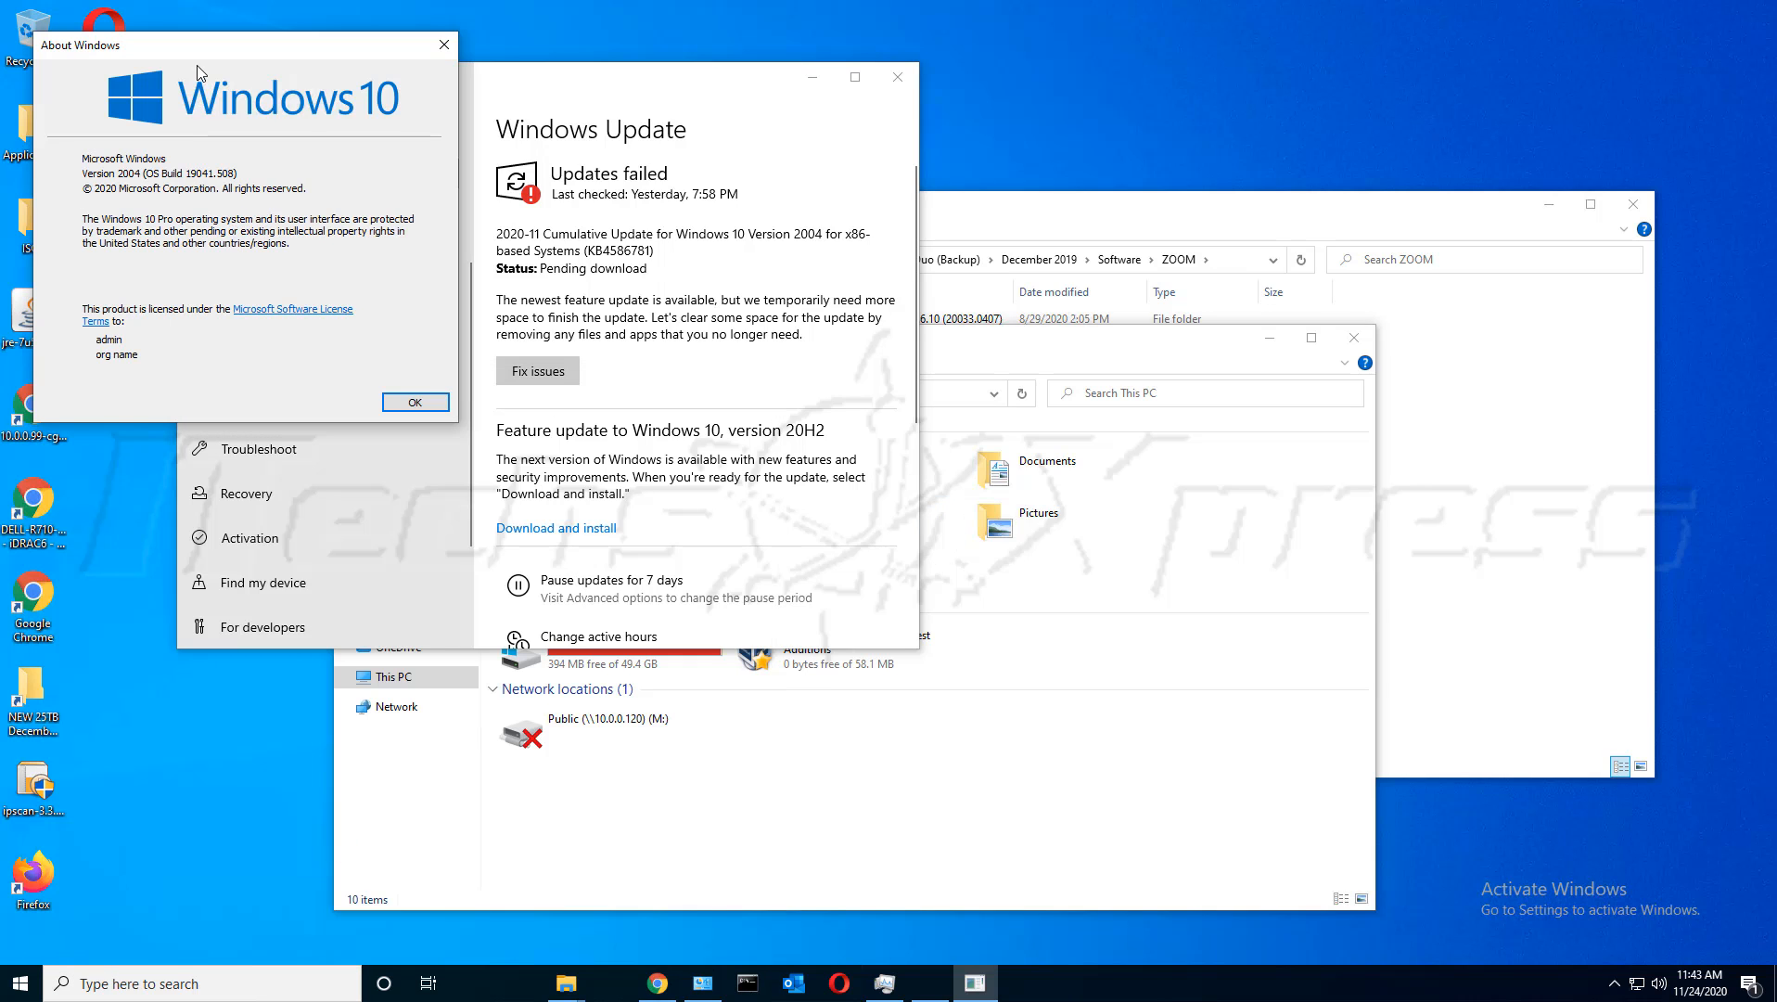
pyautogui.moveTo(199, 63); pyautogui.dragTo(265, 203)
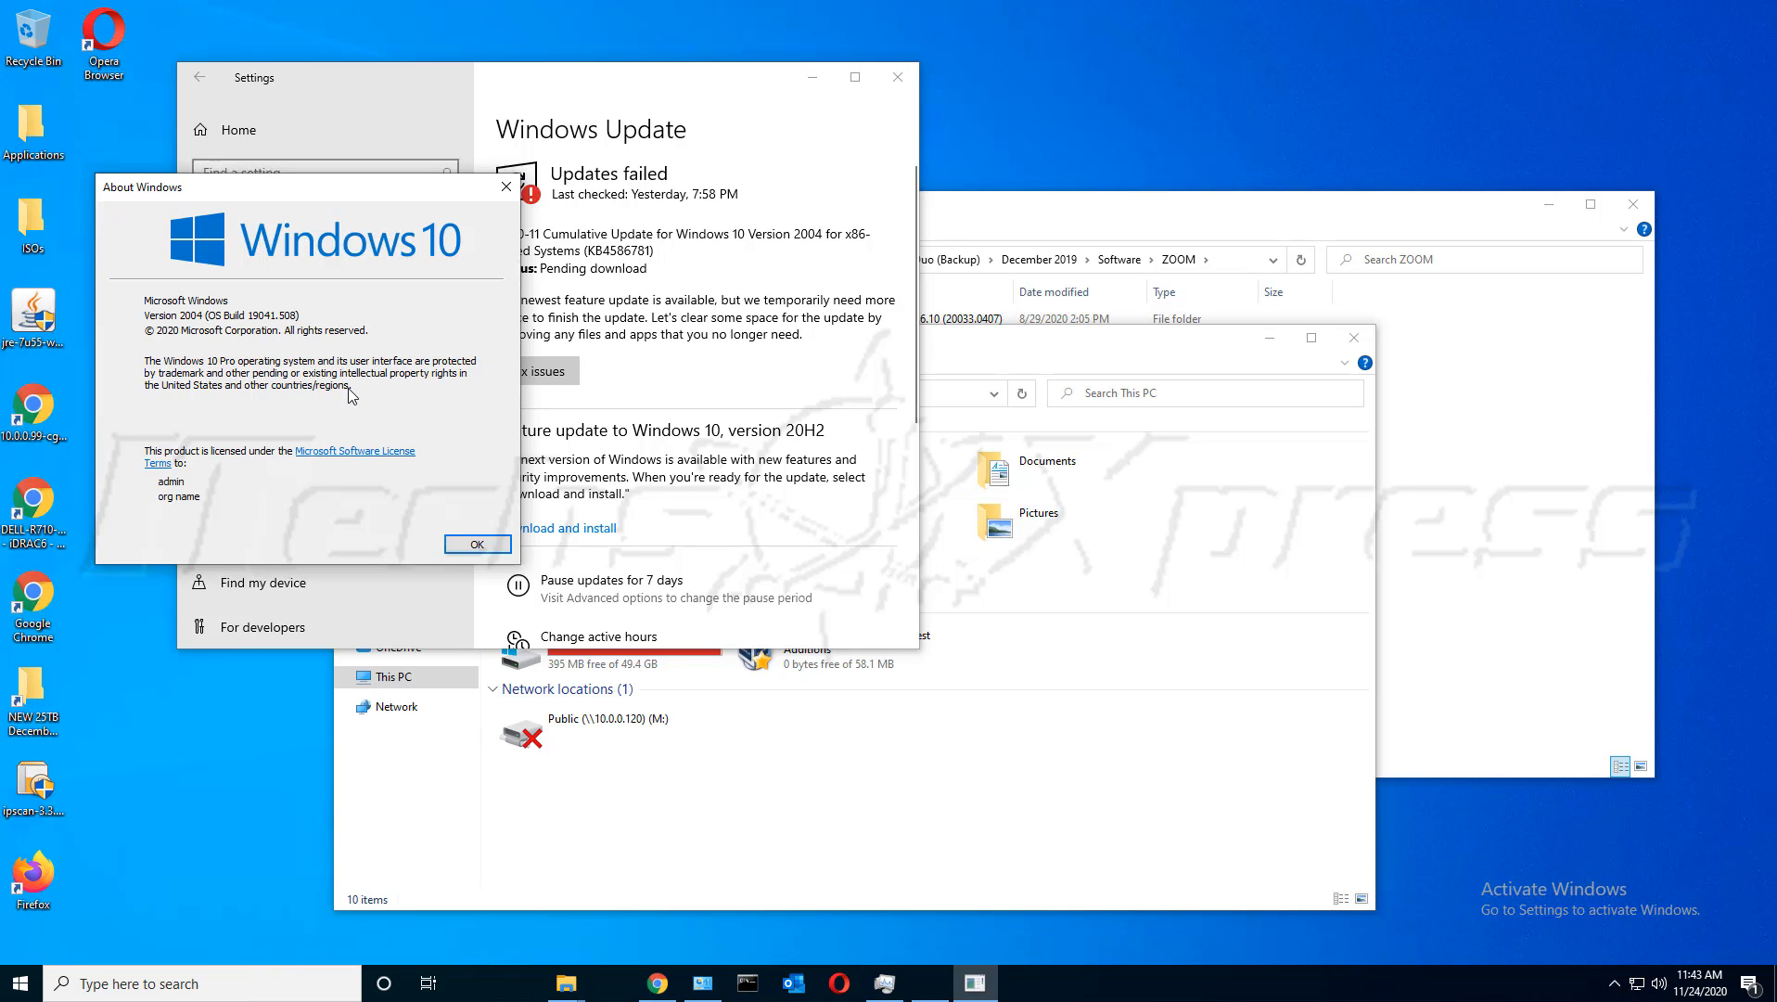
pyautogui.moveTo(450, 198); pyautogui.dragTo(488, 531)
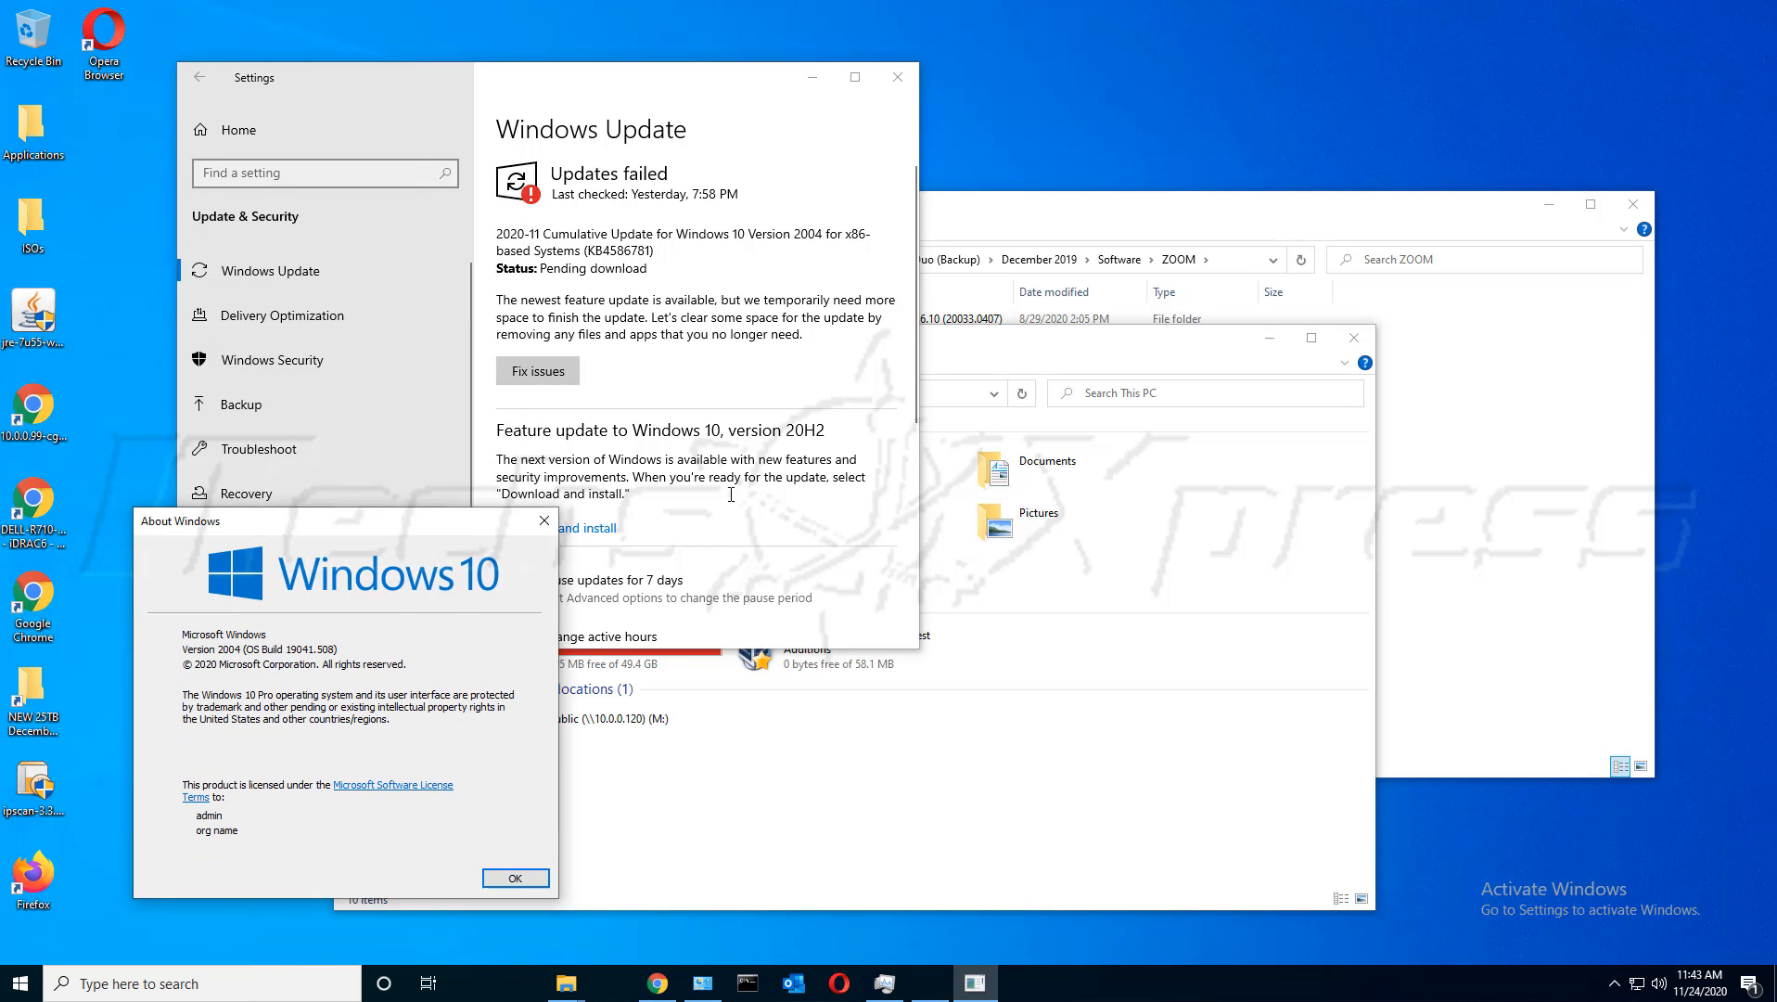
pyautogui.click(1067, 350)
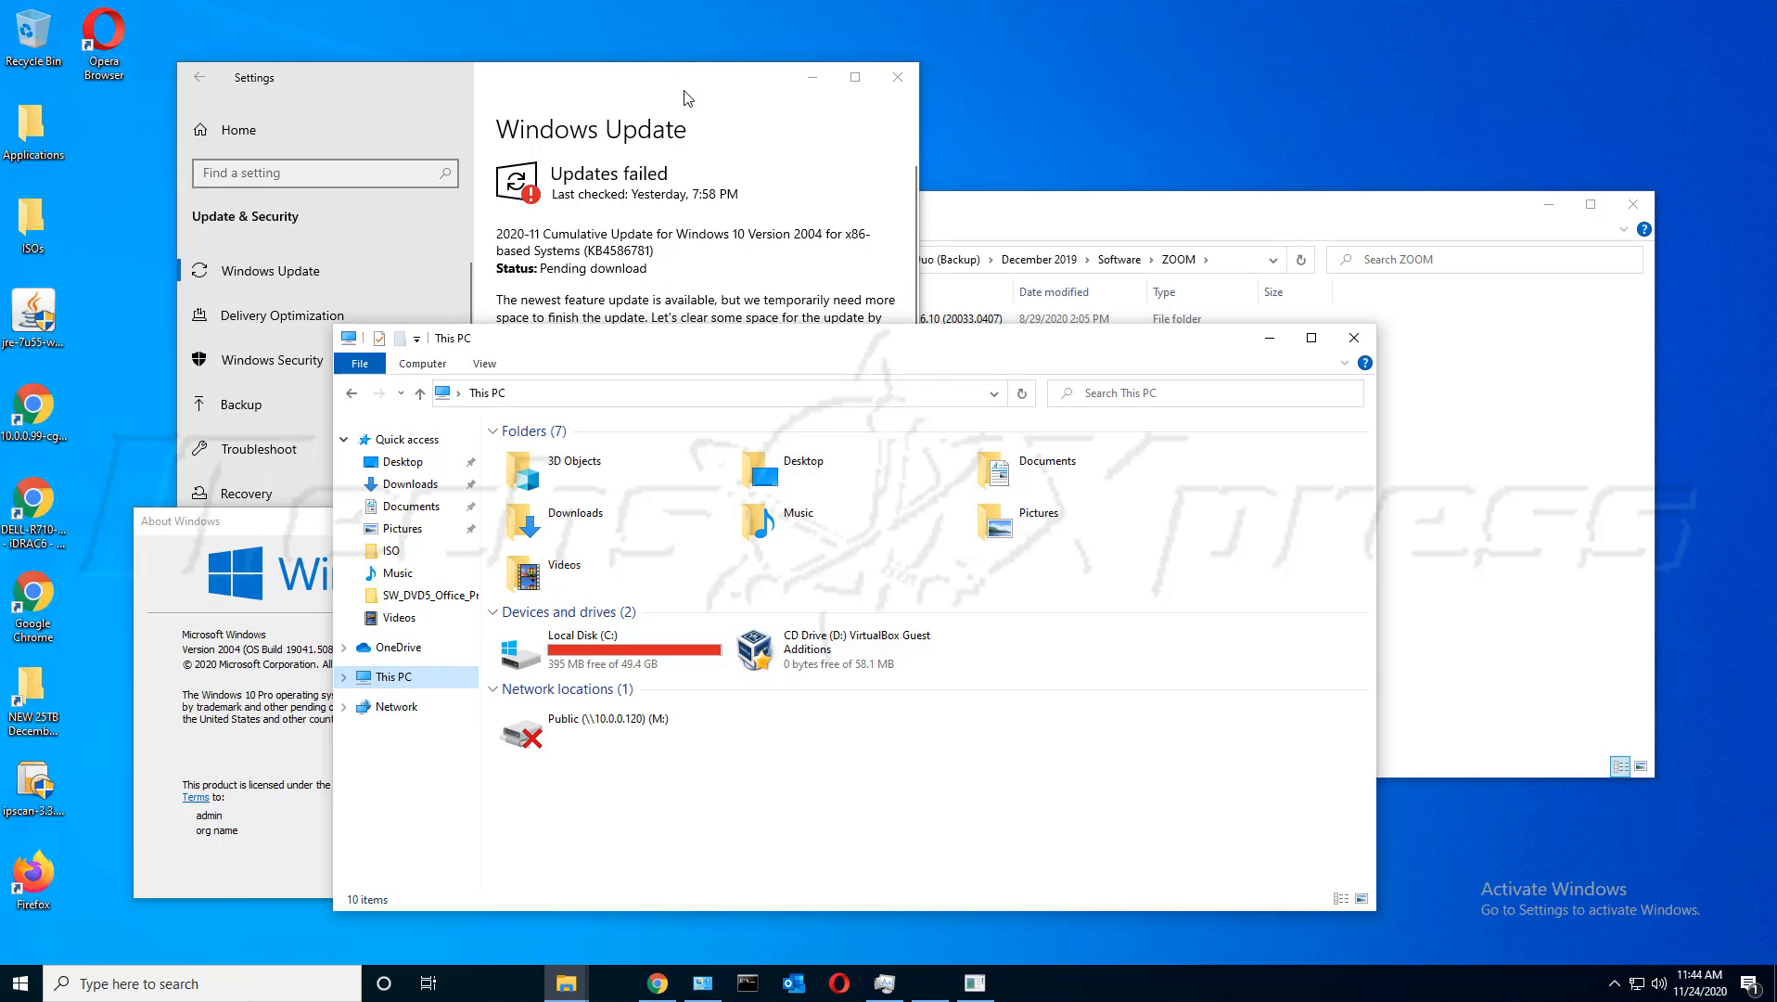
# Minimize the ZOOM folder and select Local Disk (C:) in This PC, showing 395 MB free of 49.4 GB
pyautogui.moveTo(682, 95); pyautogui.dragTo(686, 67)
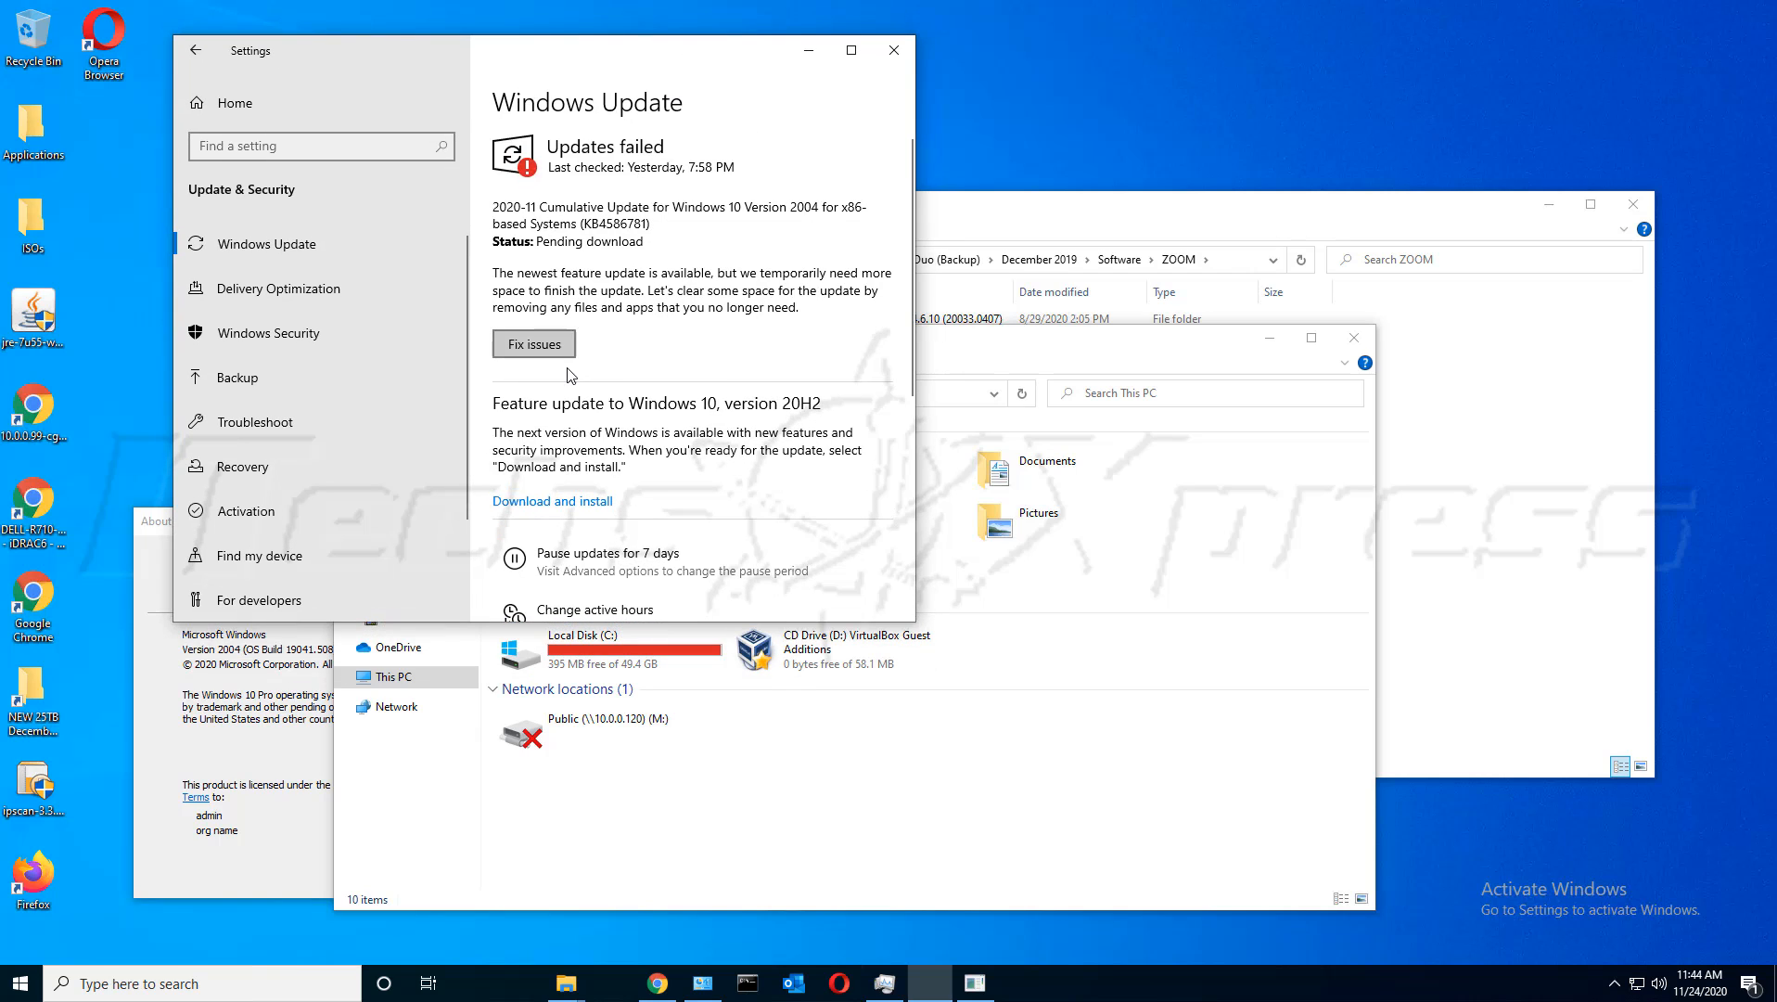
pyautogui.click(926, 355)
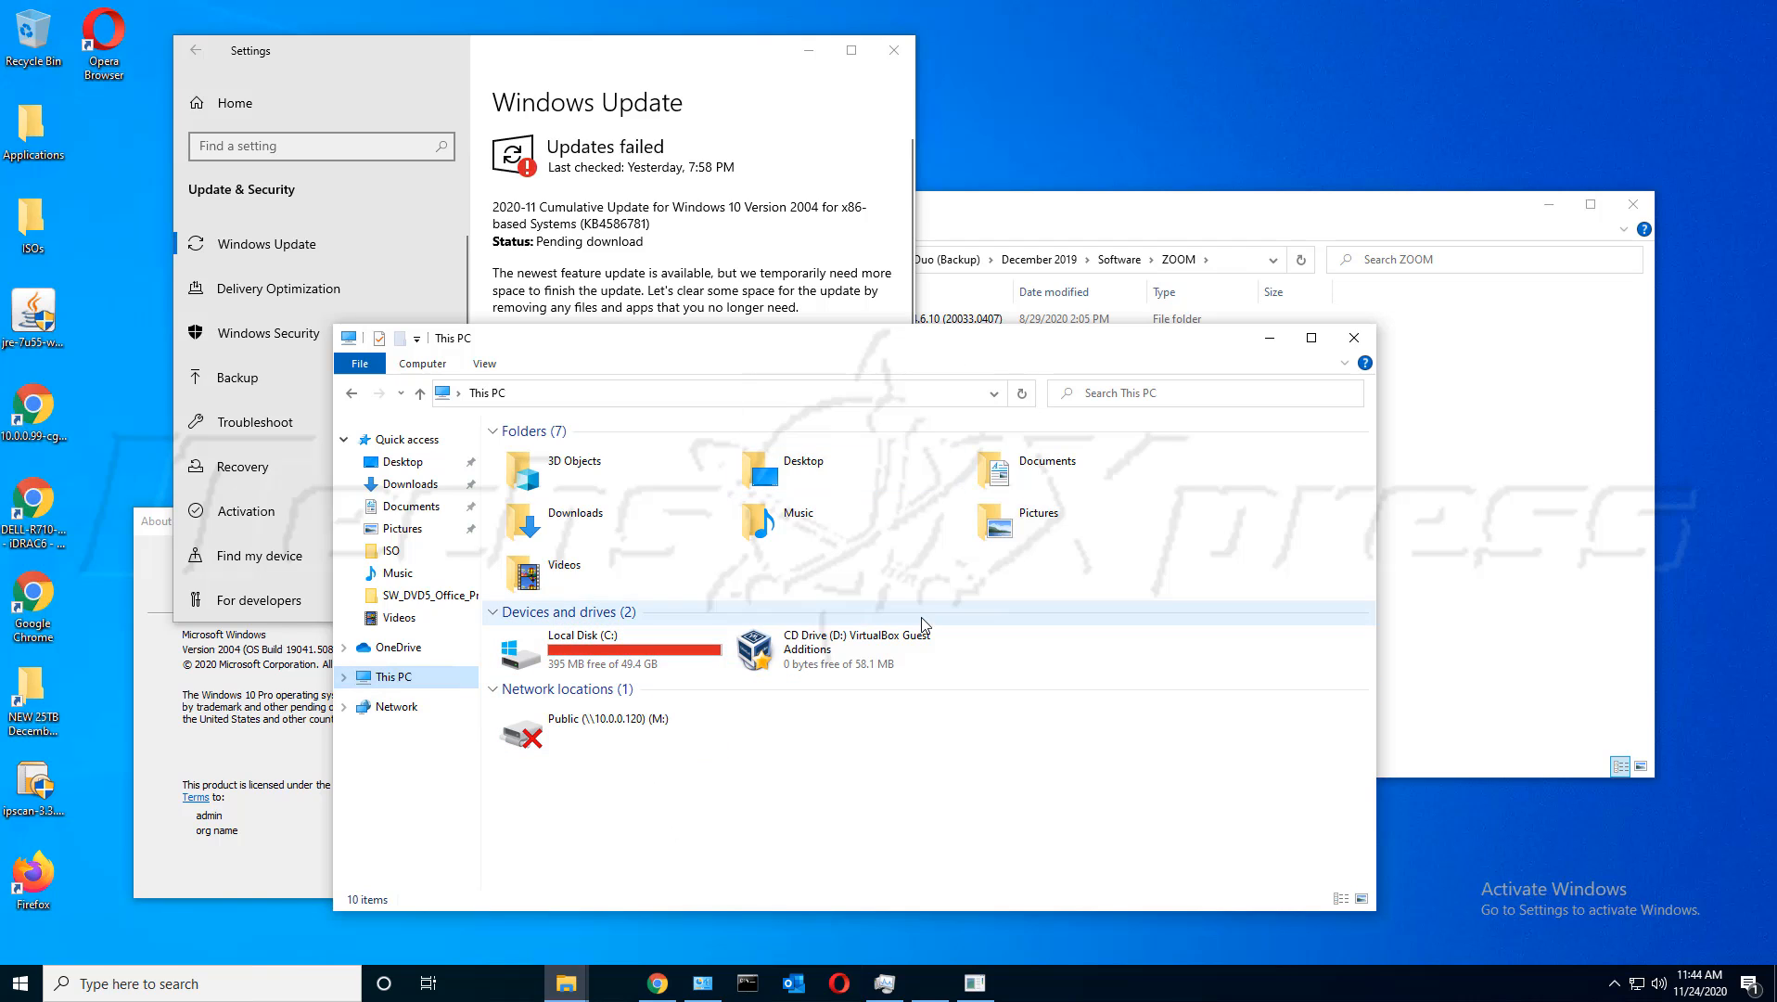
pyautogui.click(1053, 269)
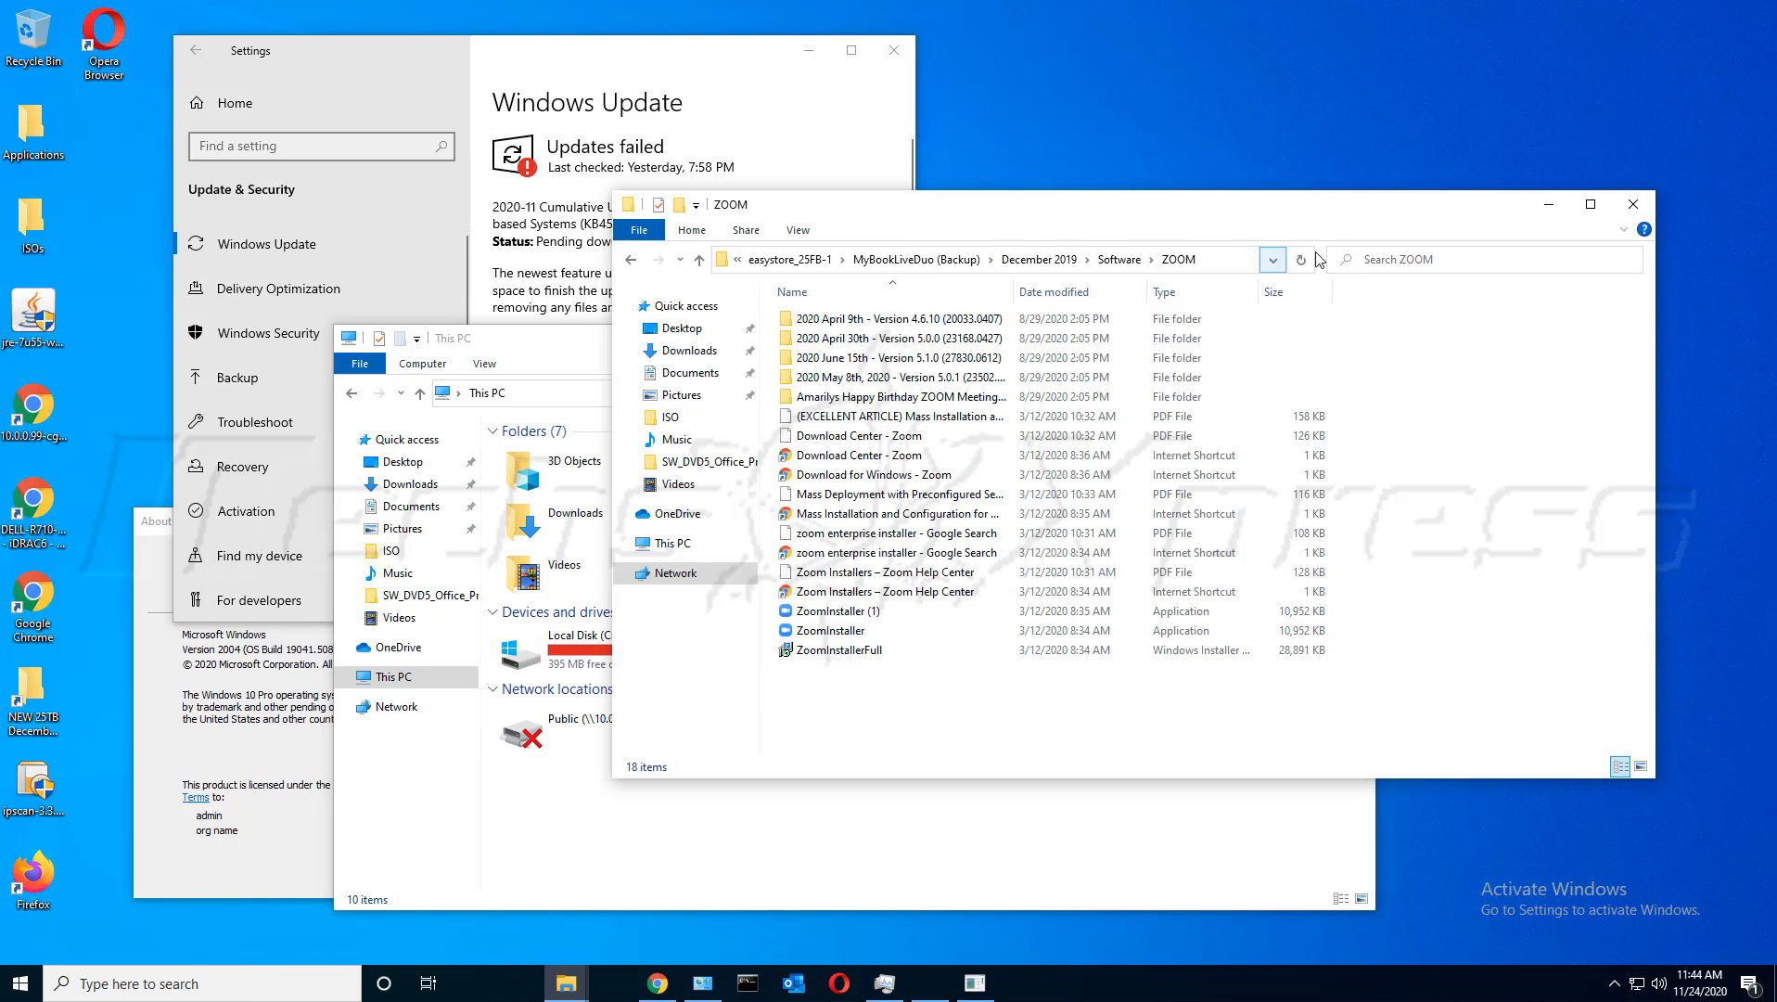
pyautogui.click(1548, 205)
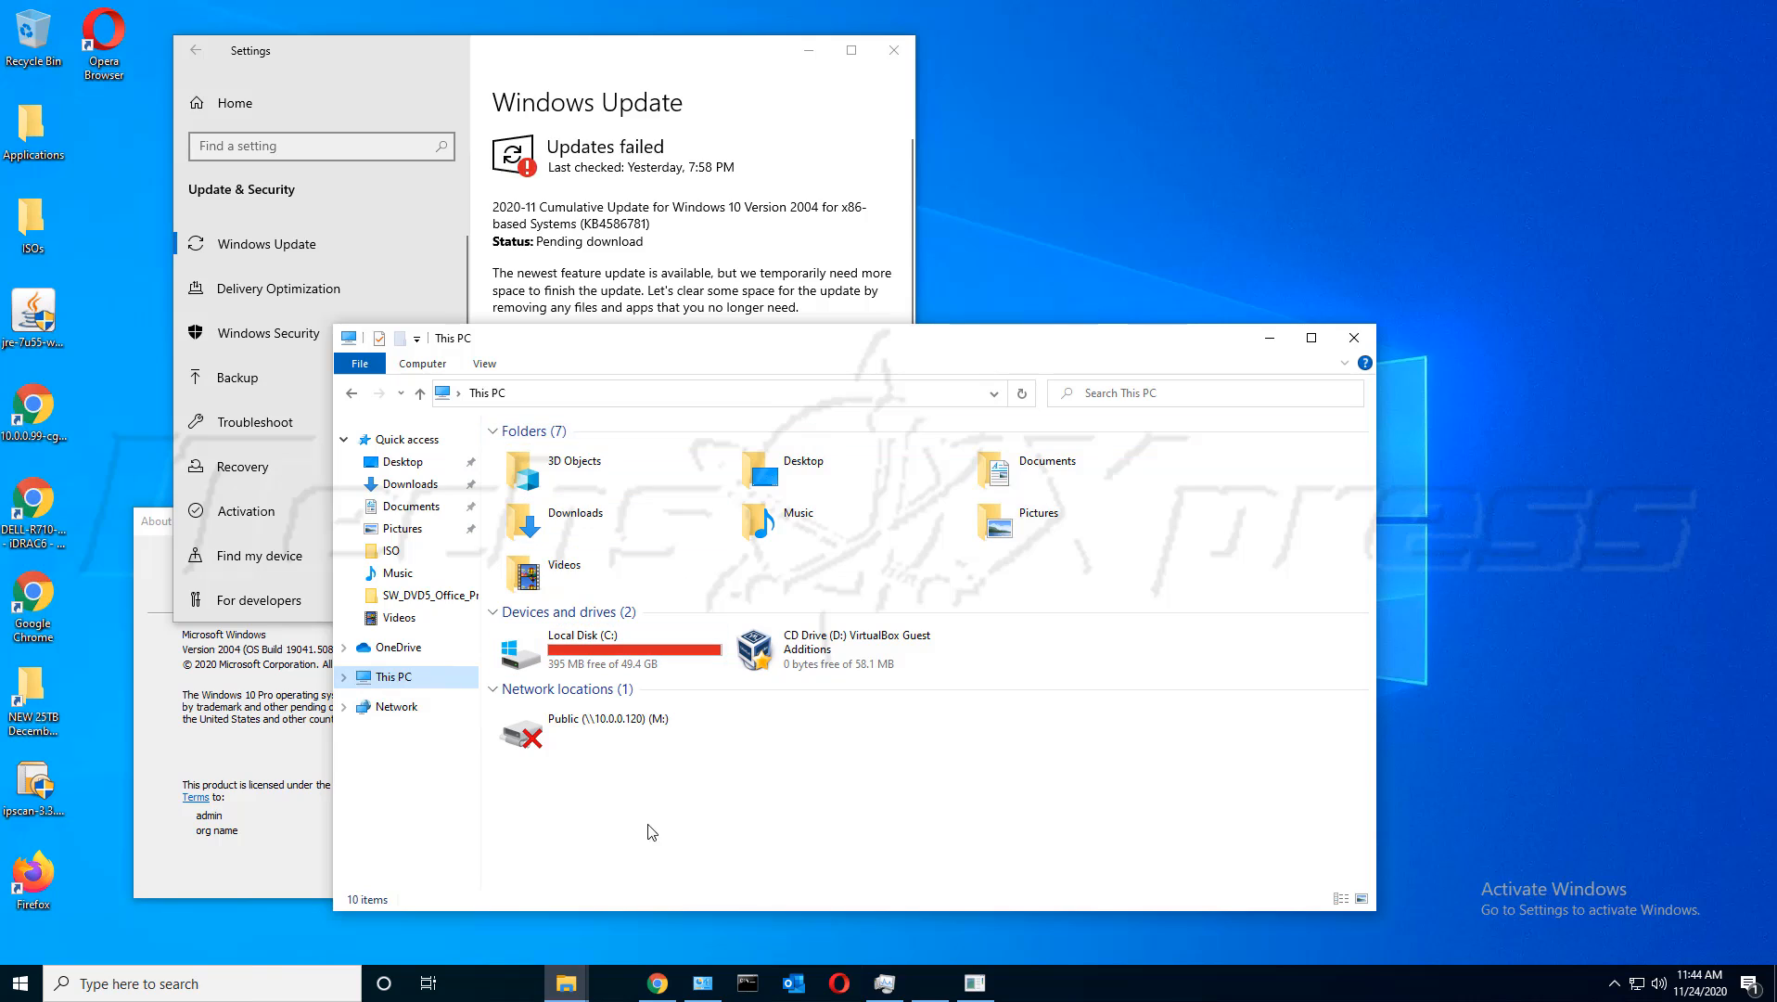
pyautogui.click(759, 843)
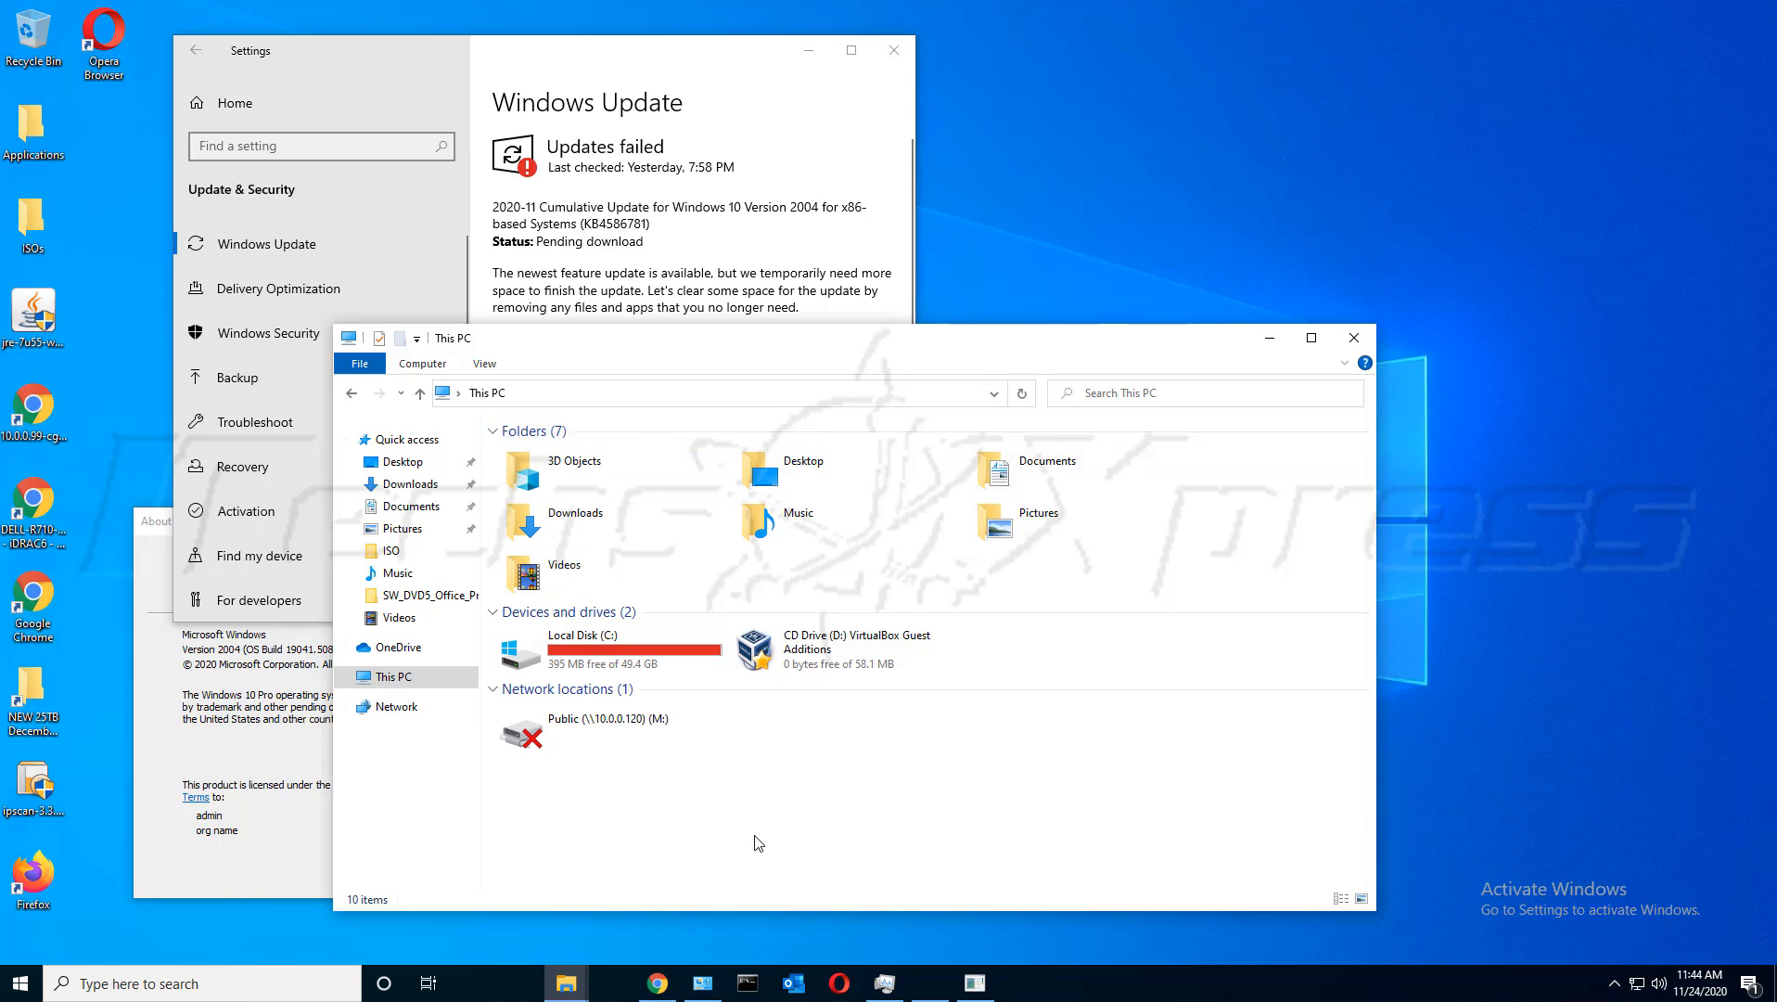
pyautogui.click(260, 851)
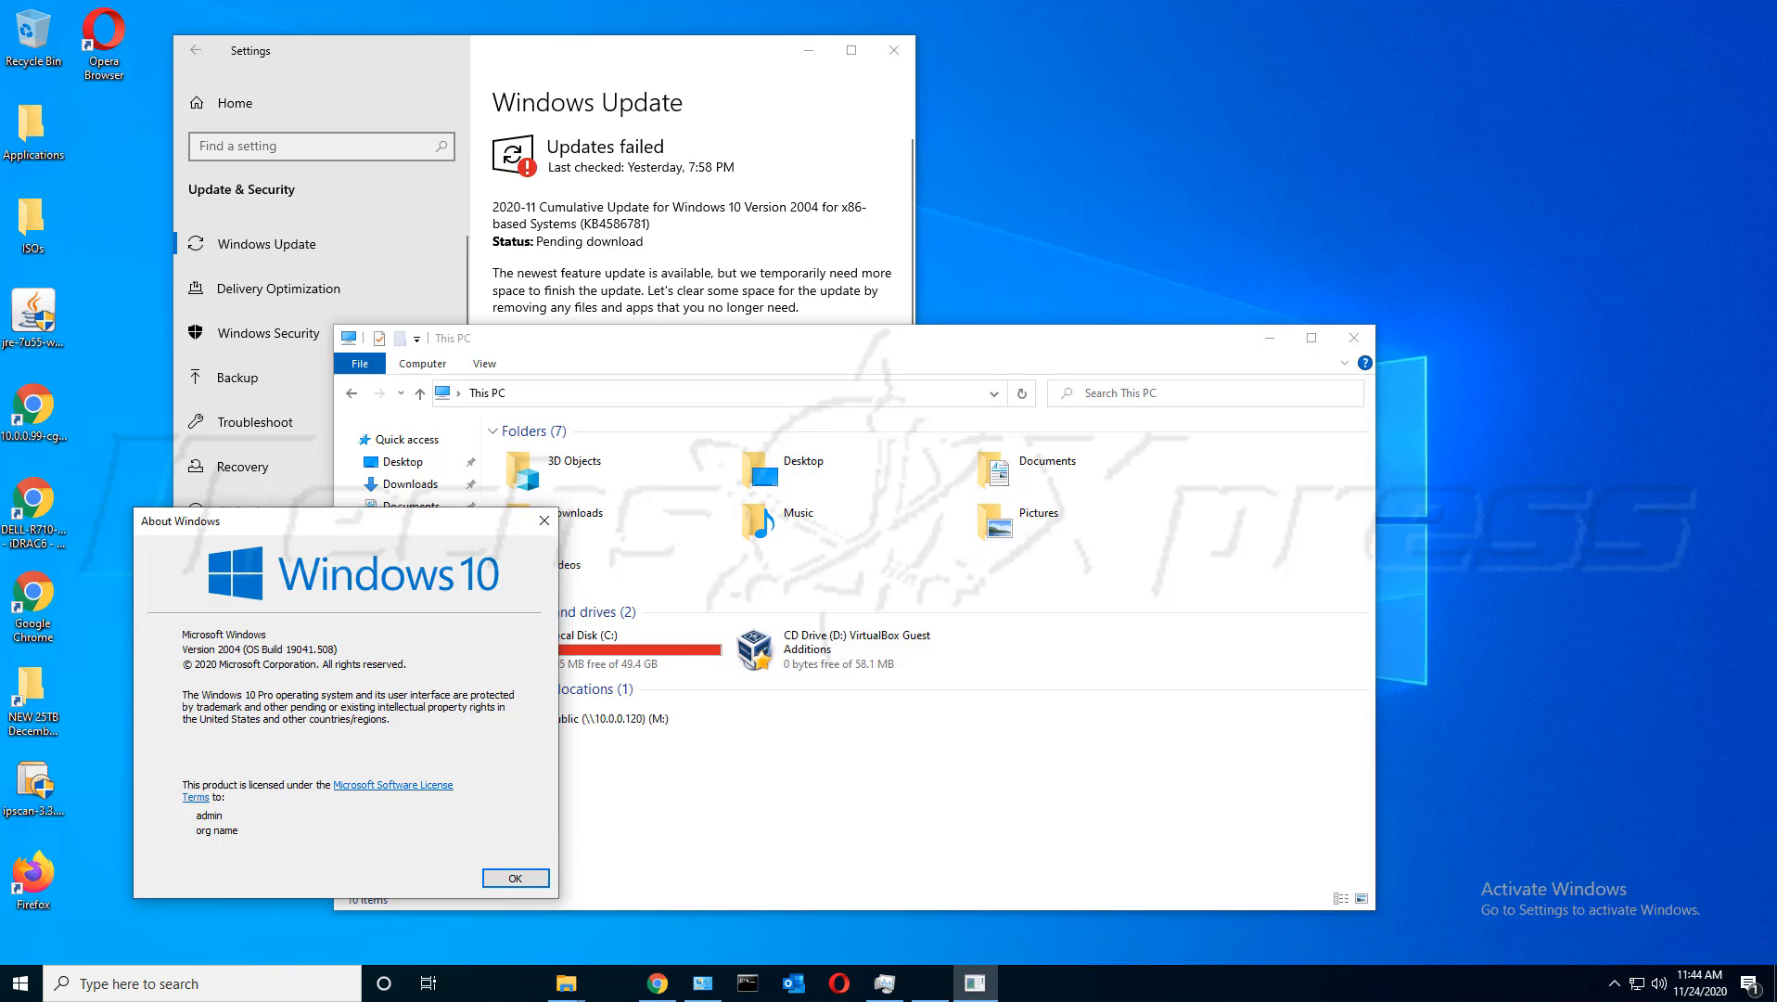
pyautogui.click(760, 756)
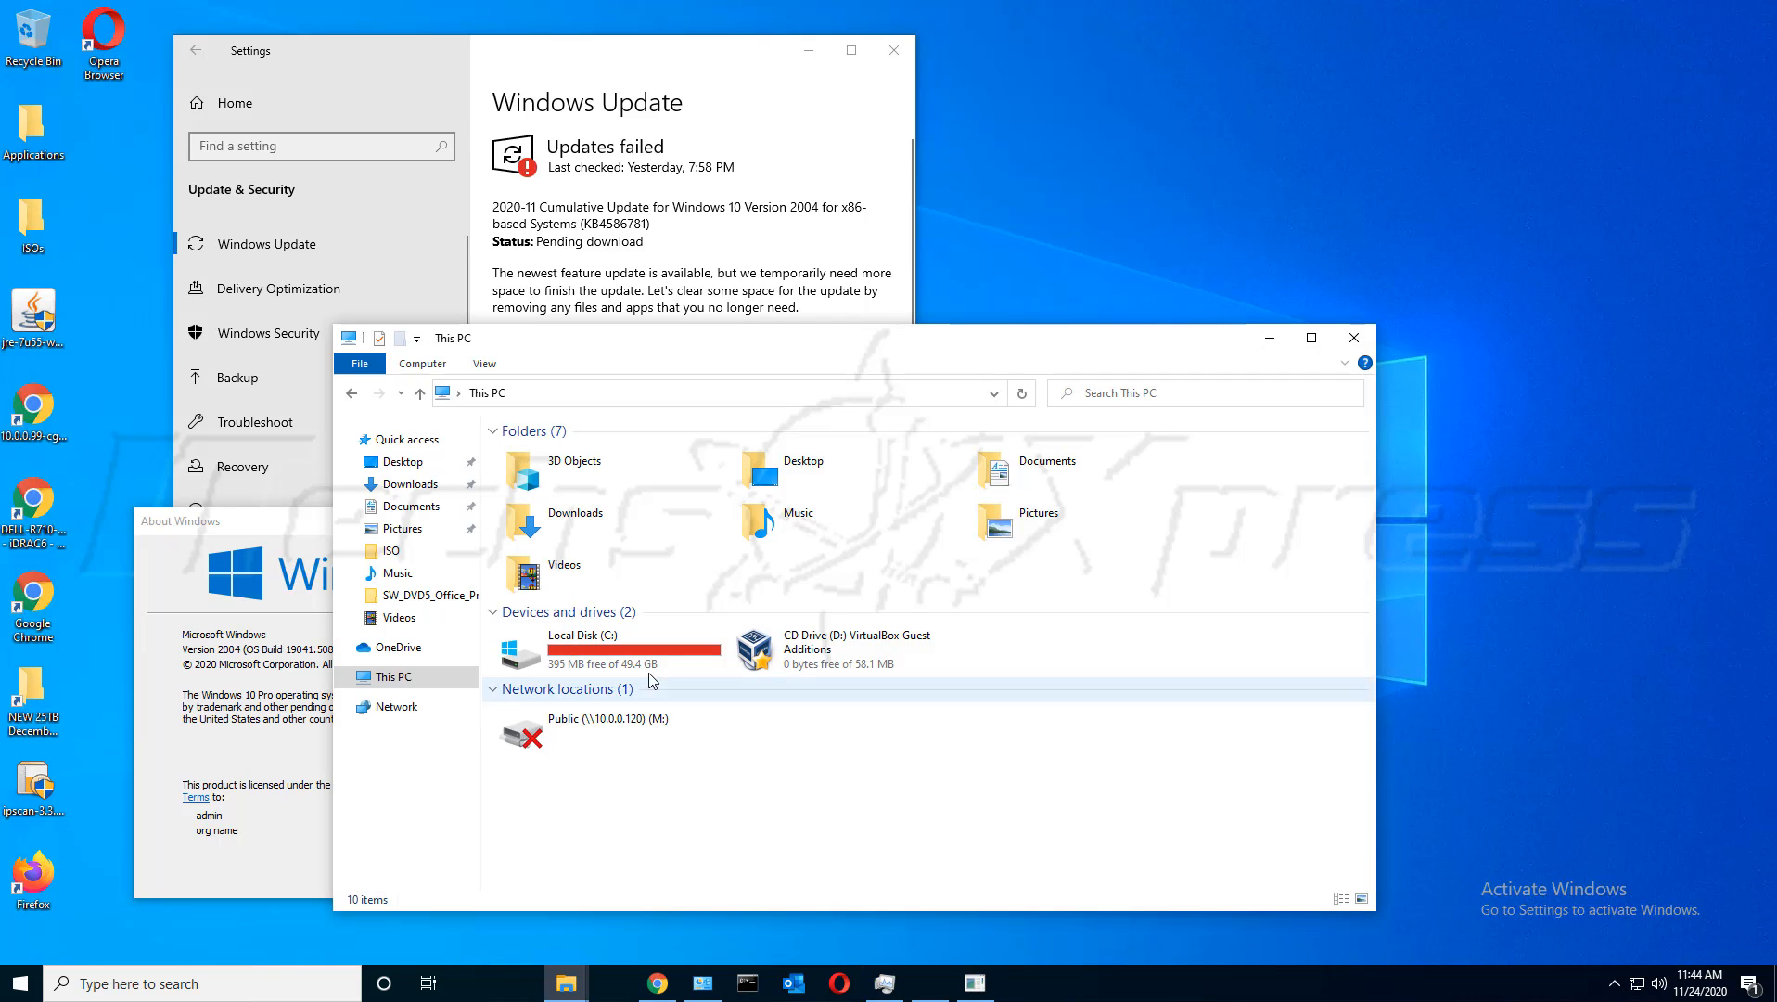
pyautogui.click(721, 666)
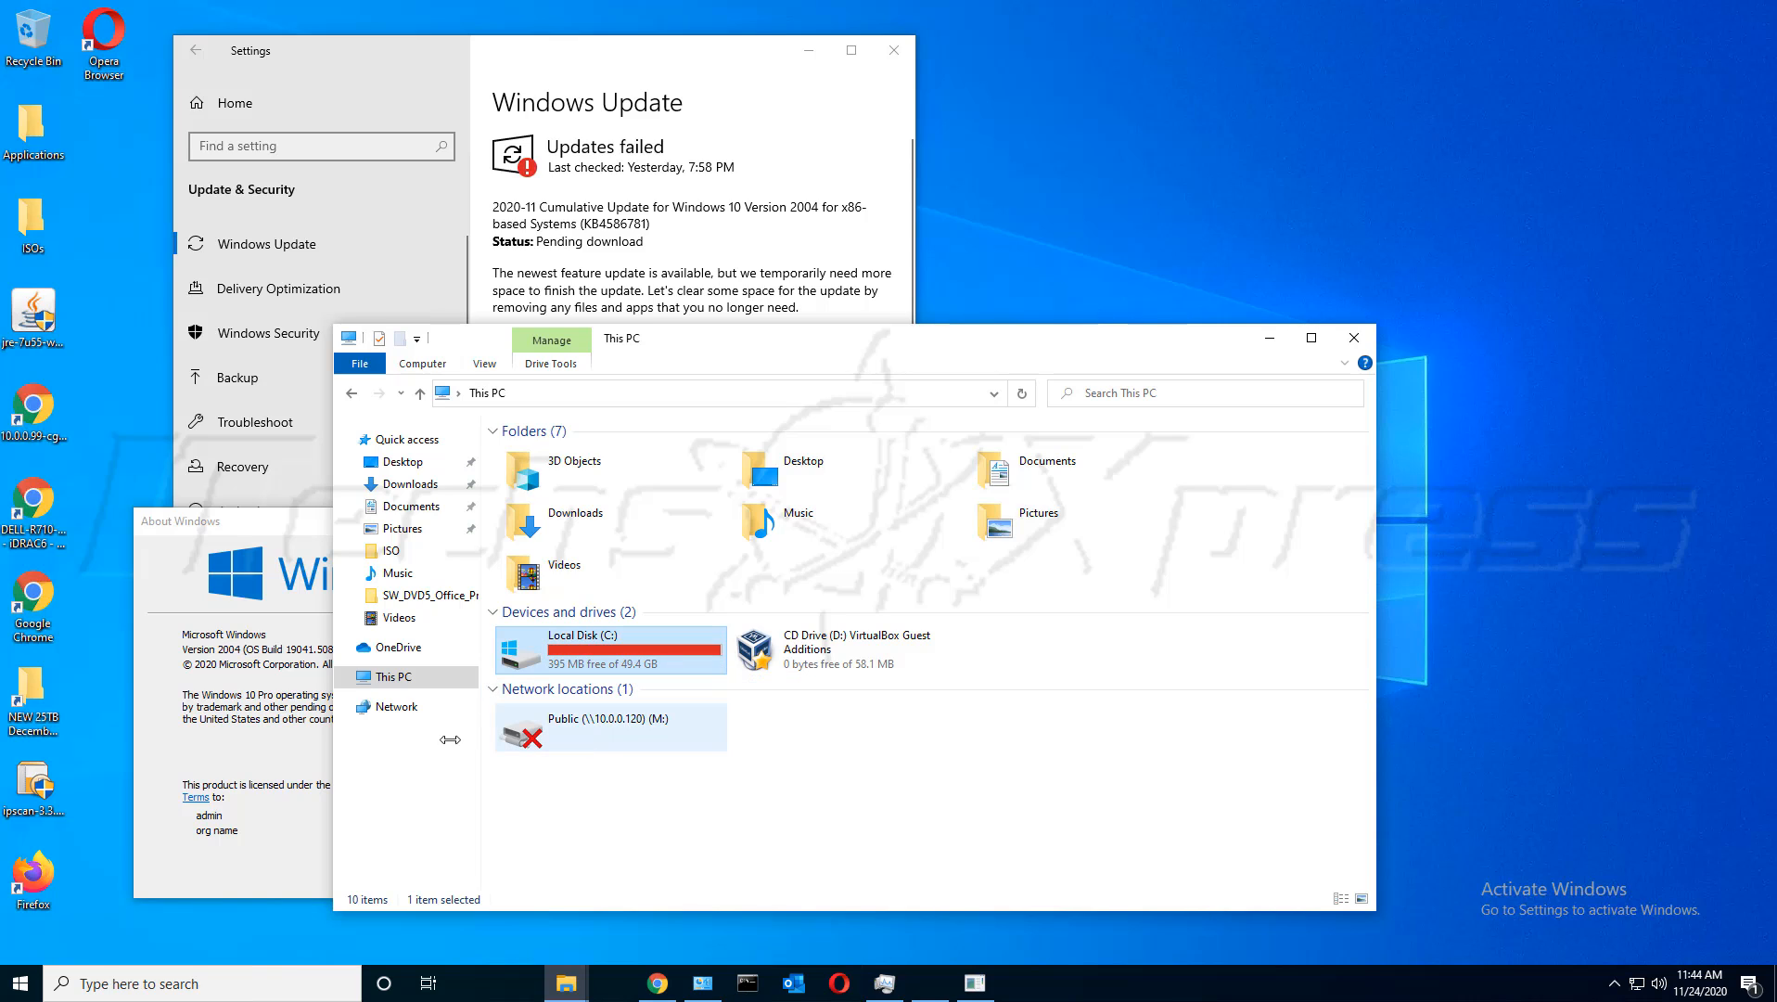
pyautogui.moveTo(713, 351); pyautogui.dragTo(996, 301)
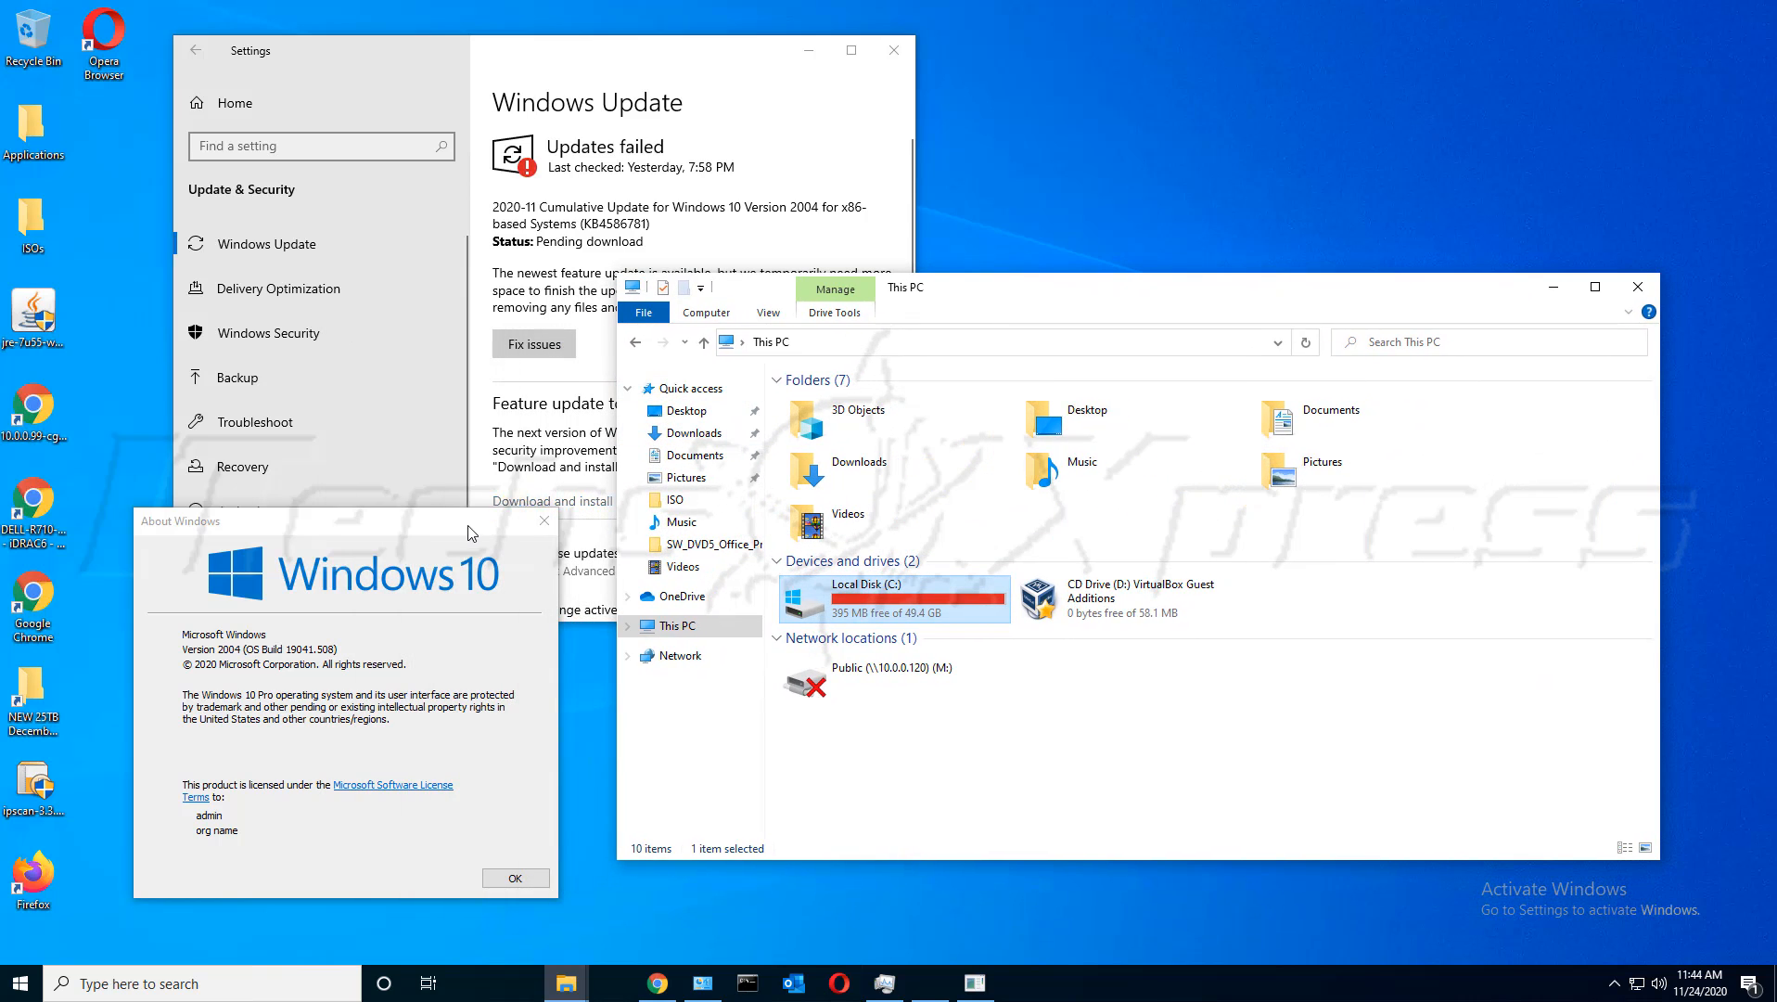
pyautogui.moveTo(469, 527); pyautogui.dragTo(503, 540)
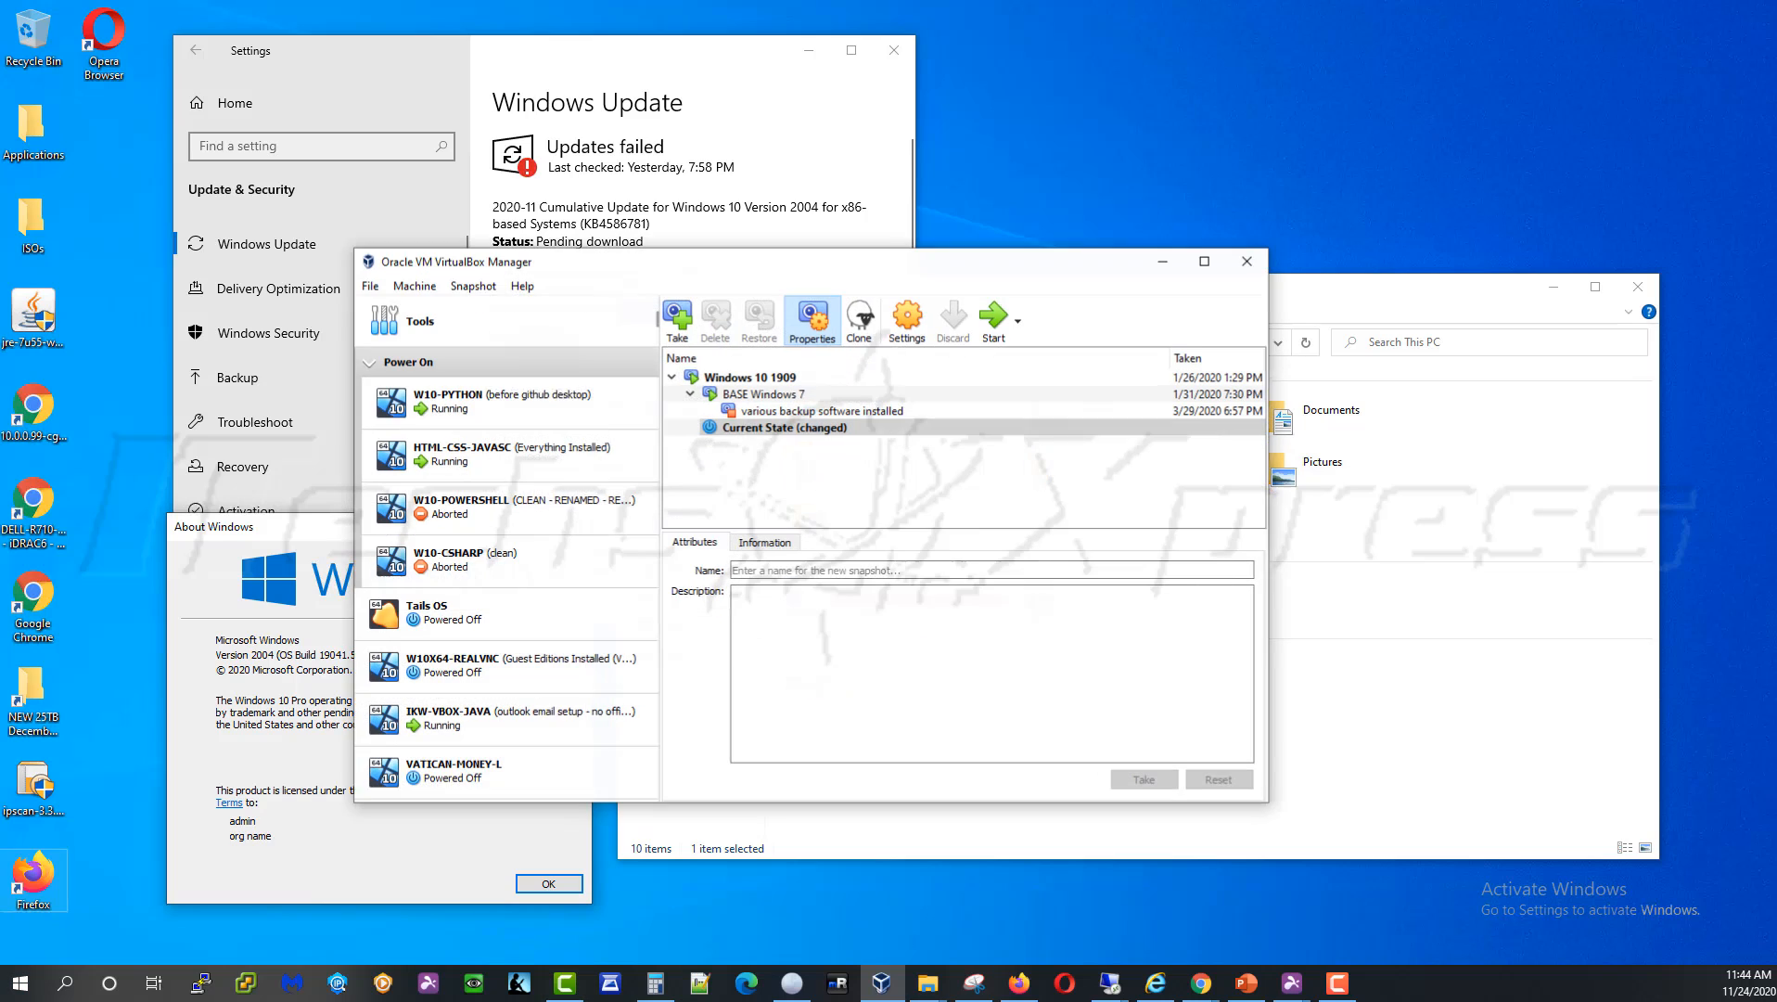
# Select the IKW-VBOX-JAVA machine and start taking a new snapshot of it
pyautogui.click(463, 721)
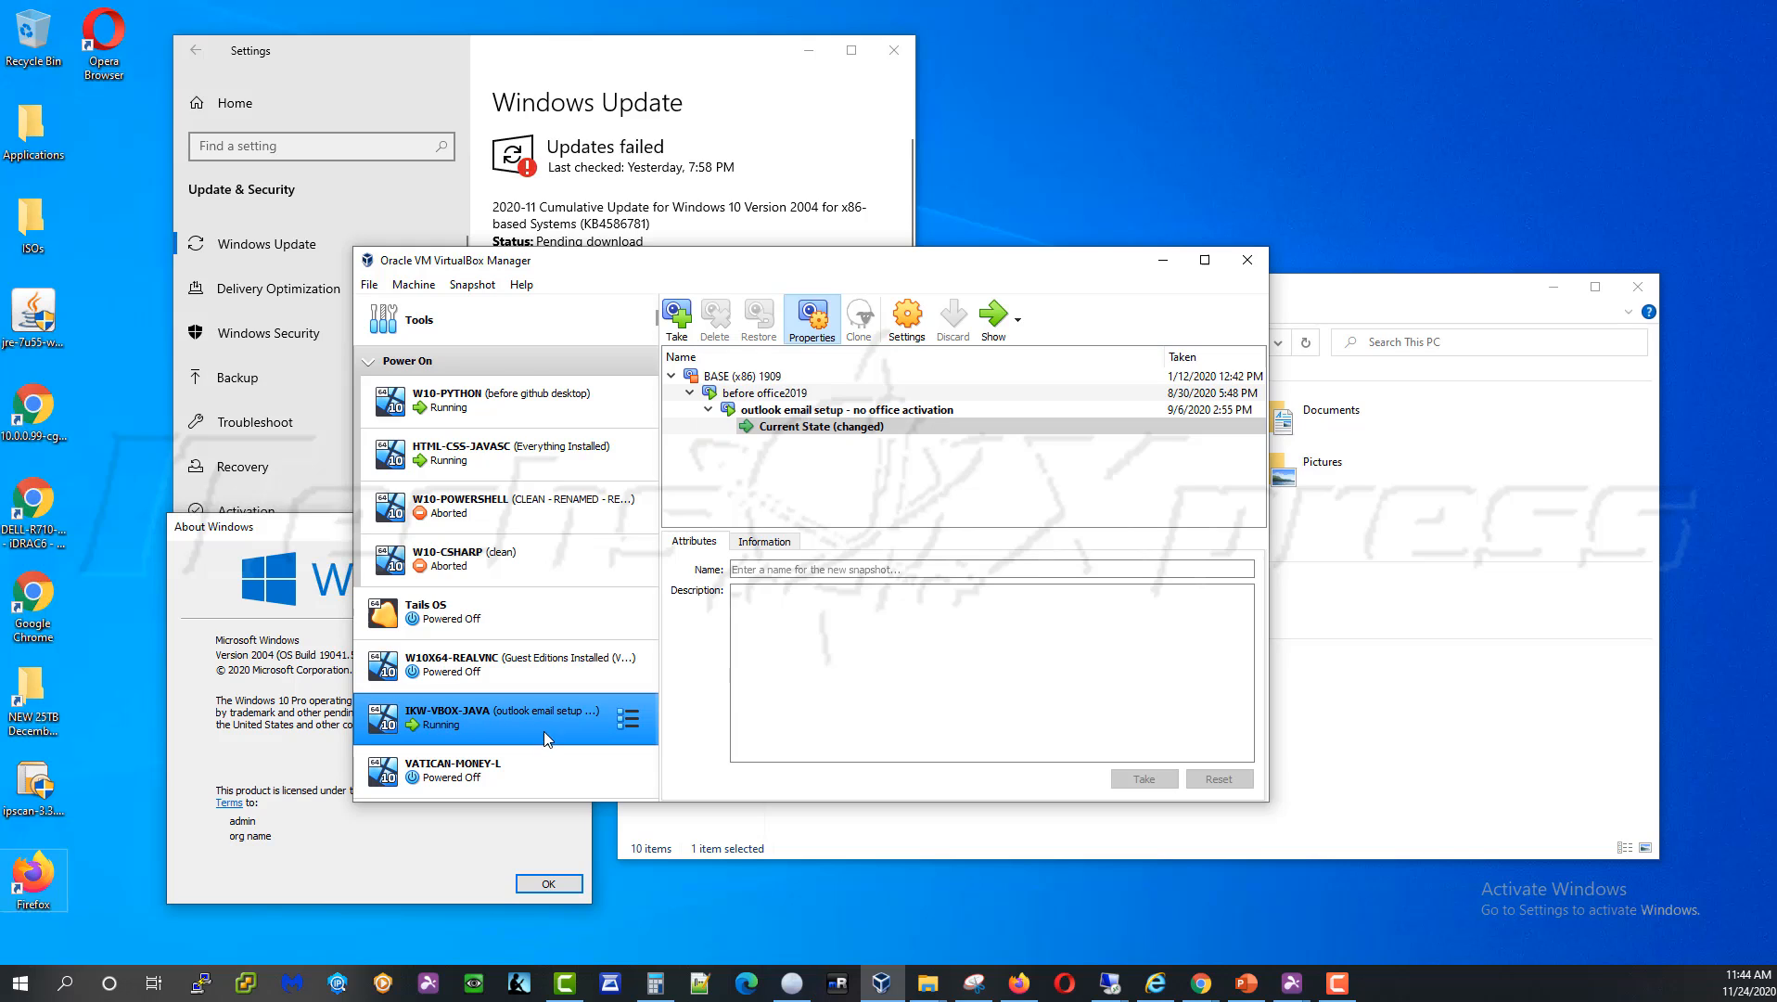
pyautogui.rightClick(517, 718)
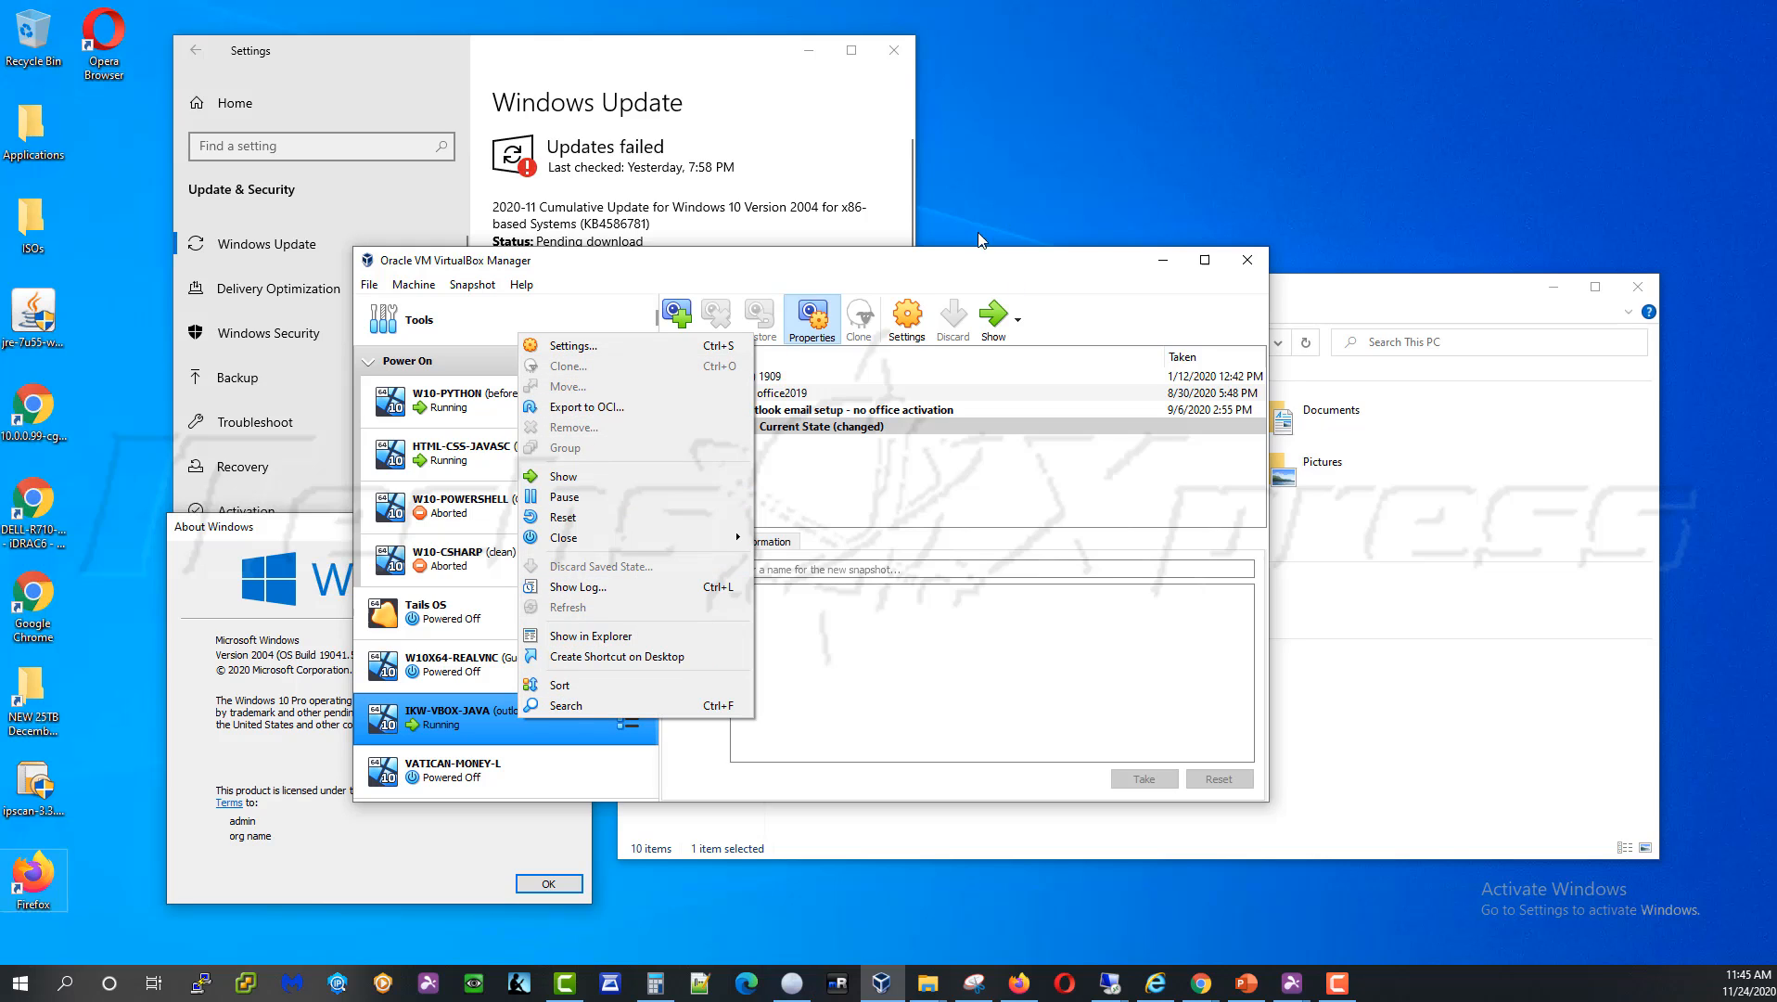
pyautogui.click(945, 256)
pyautogui.click(692, 328)
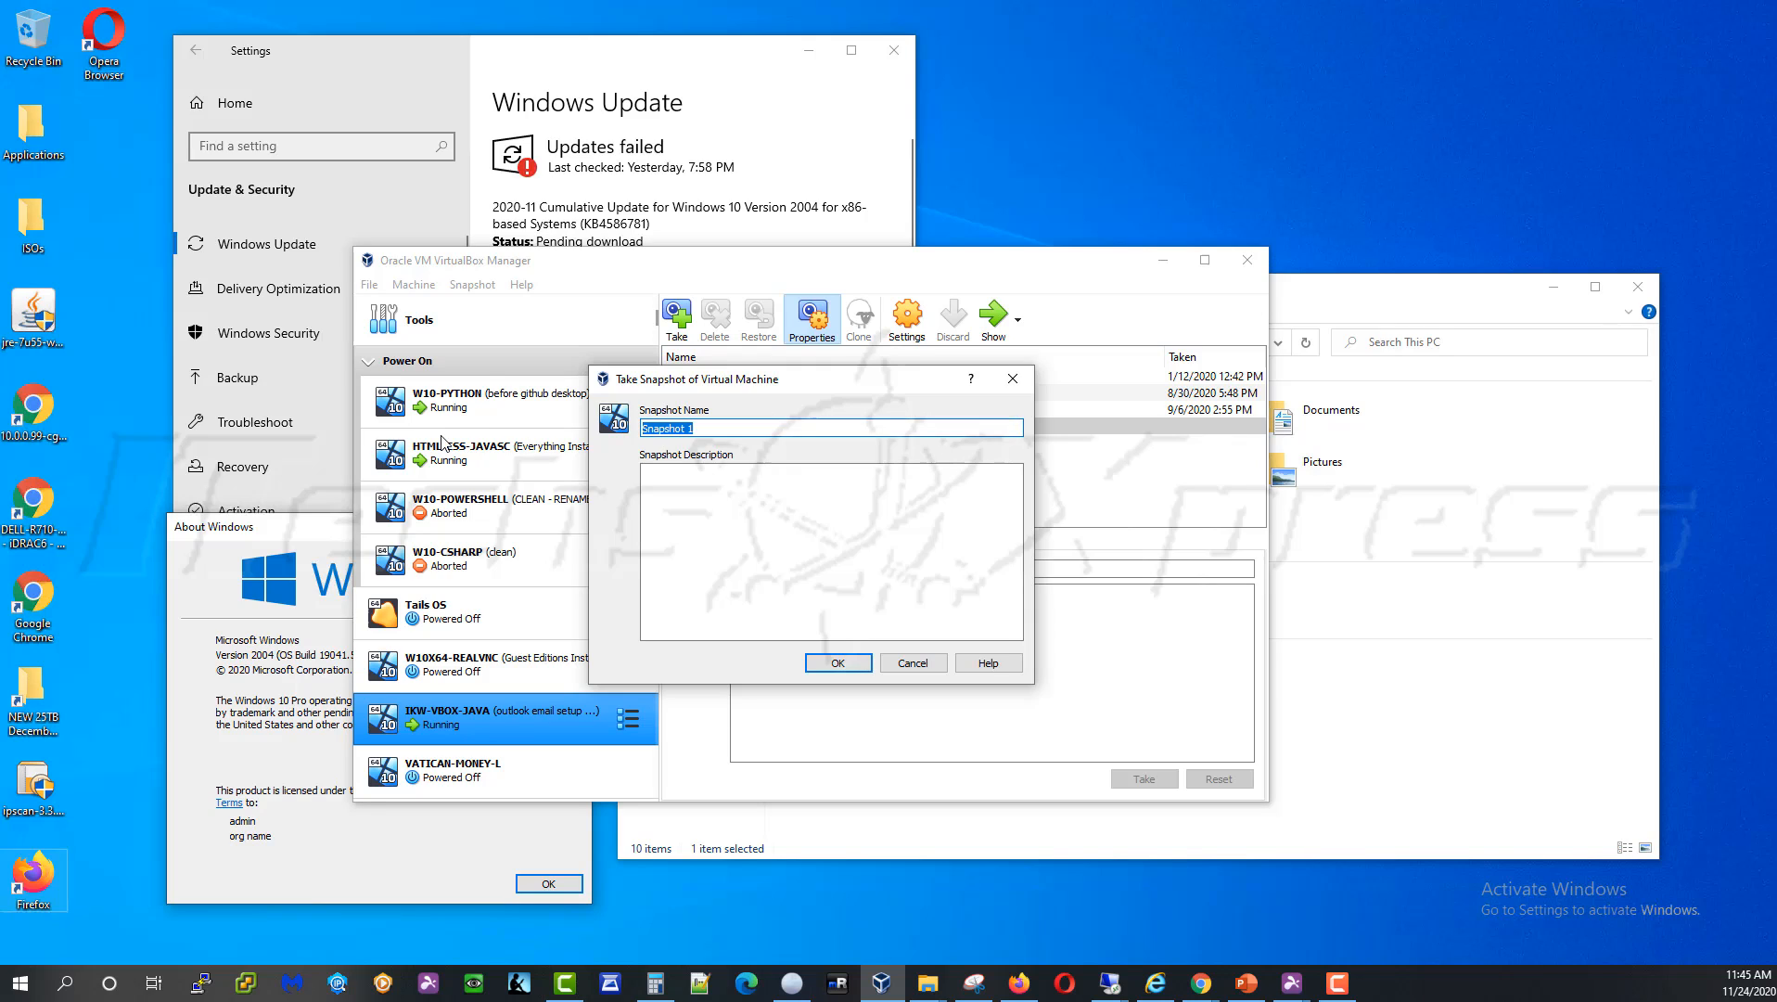
# Enter 'before drive expansion' as the snapshot name and confirm to take the snapshot
pyautogui.write('before storage change')
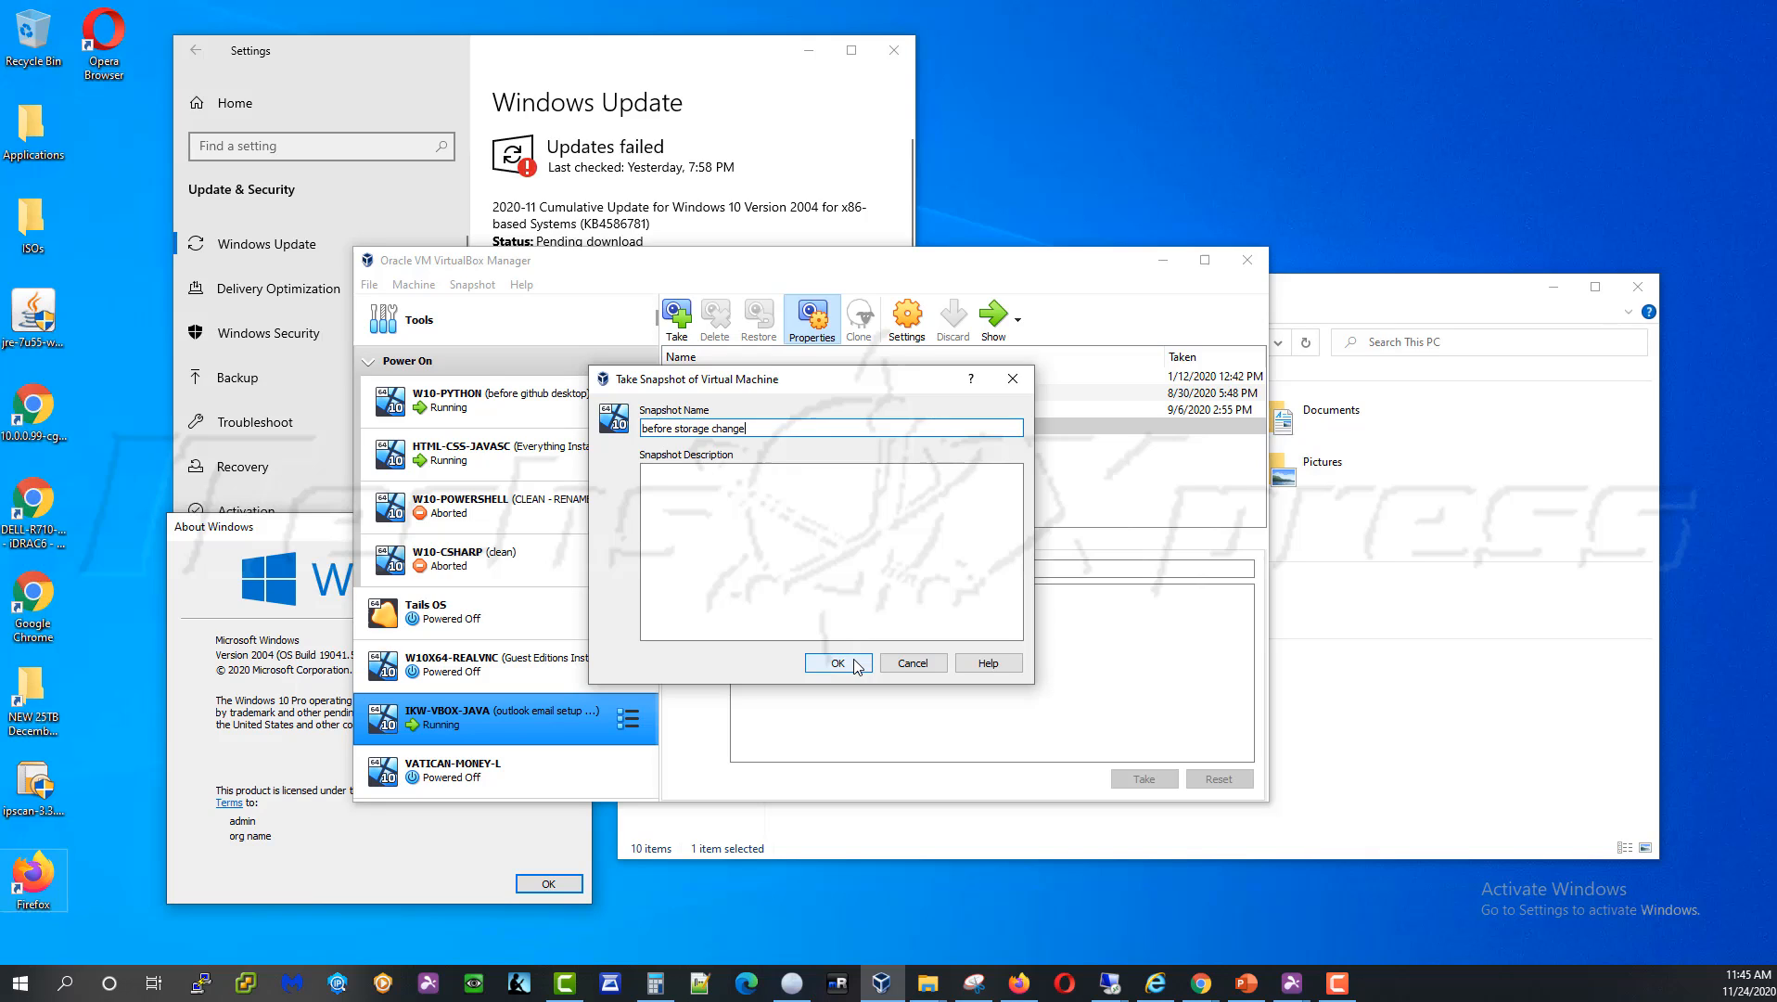
pyautogui.moveTo(747, 429); pyautogui.dragTo(682, 434)
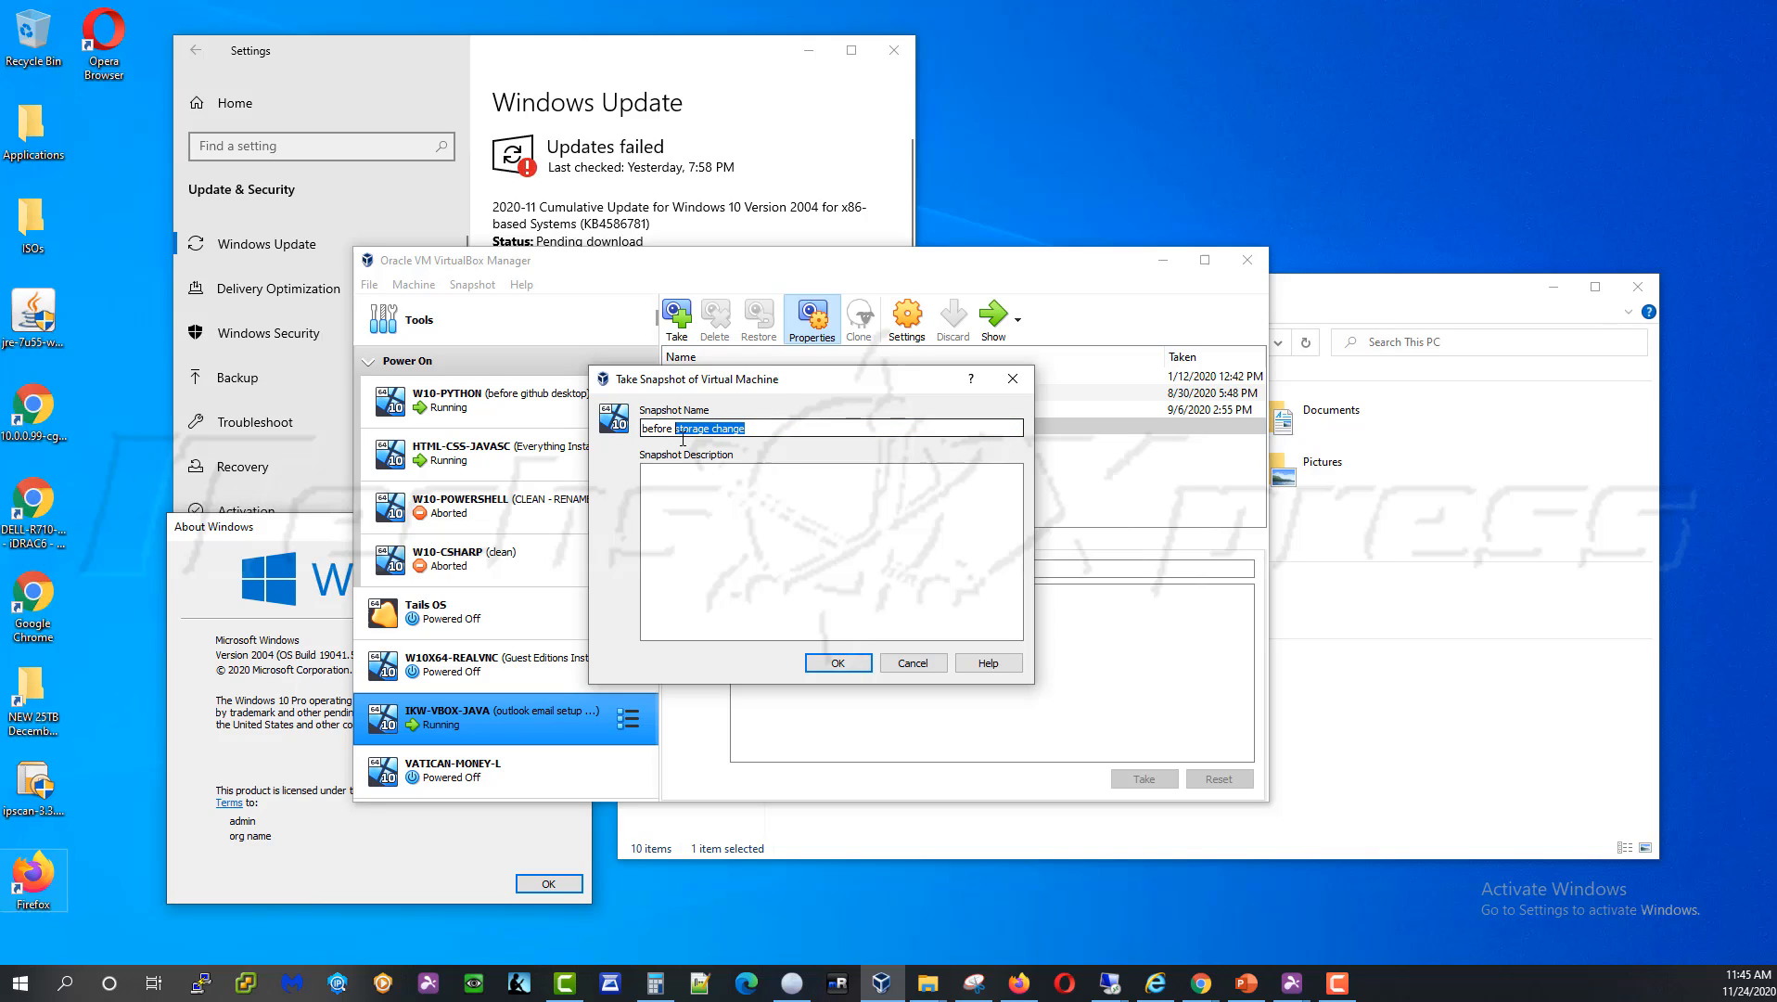
pyautogui.write('sdri')
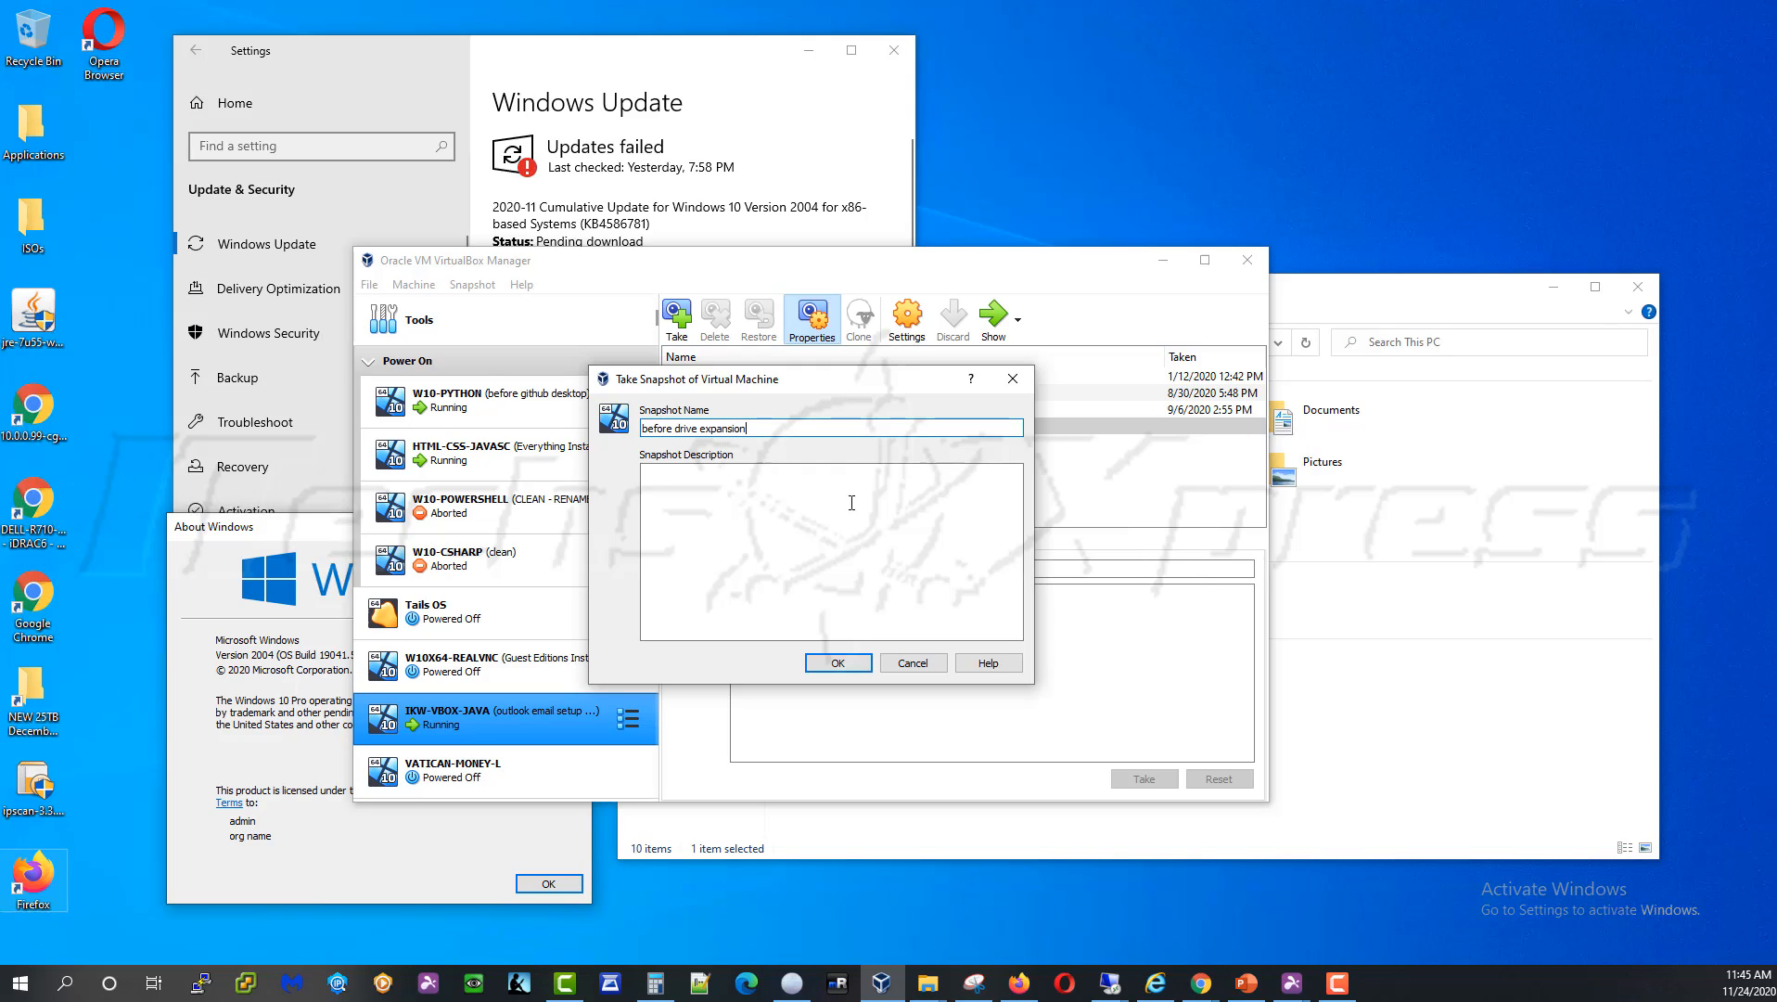
pyautogui.click(831, 661)
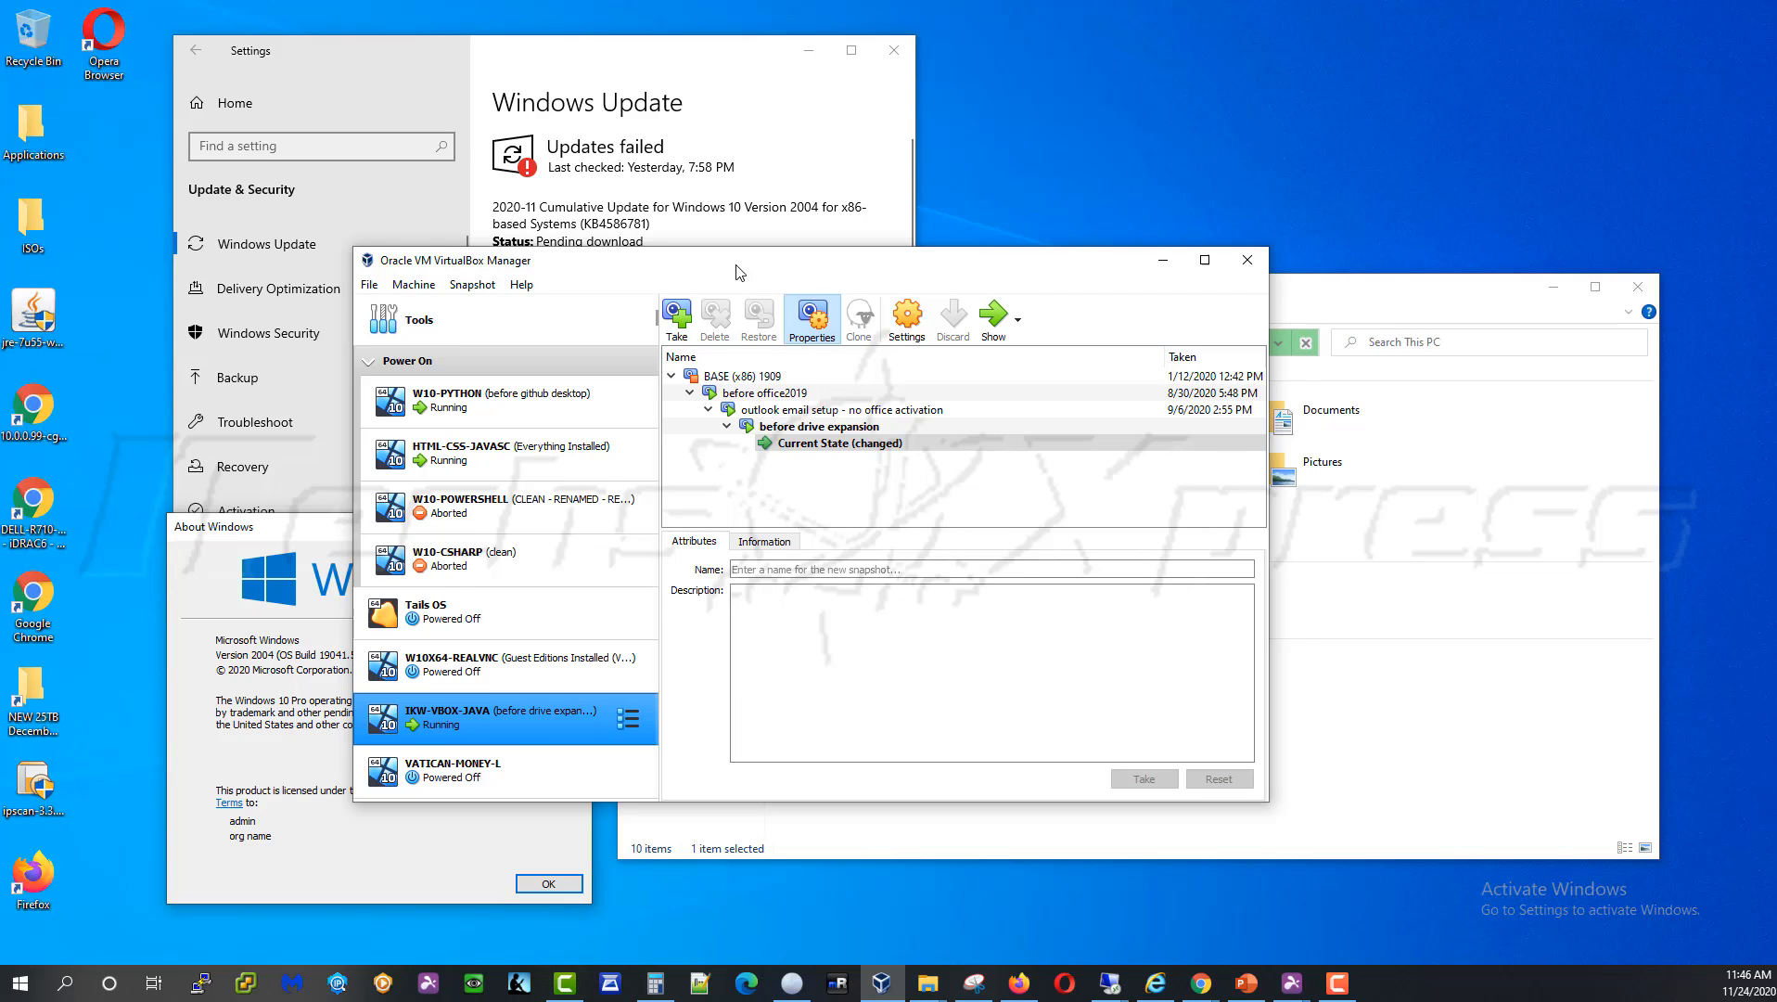
pyautogui.moveTo(740, 272); pyautogui.dragTo(777, 258)
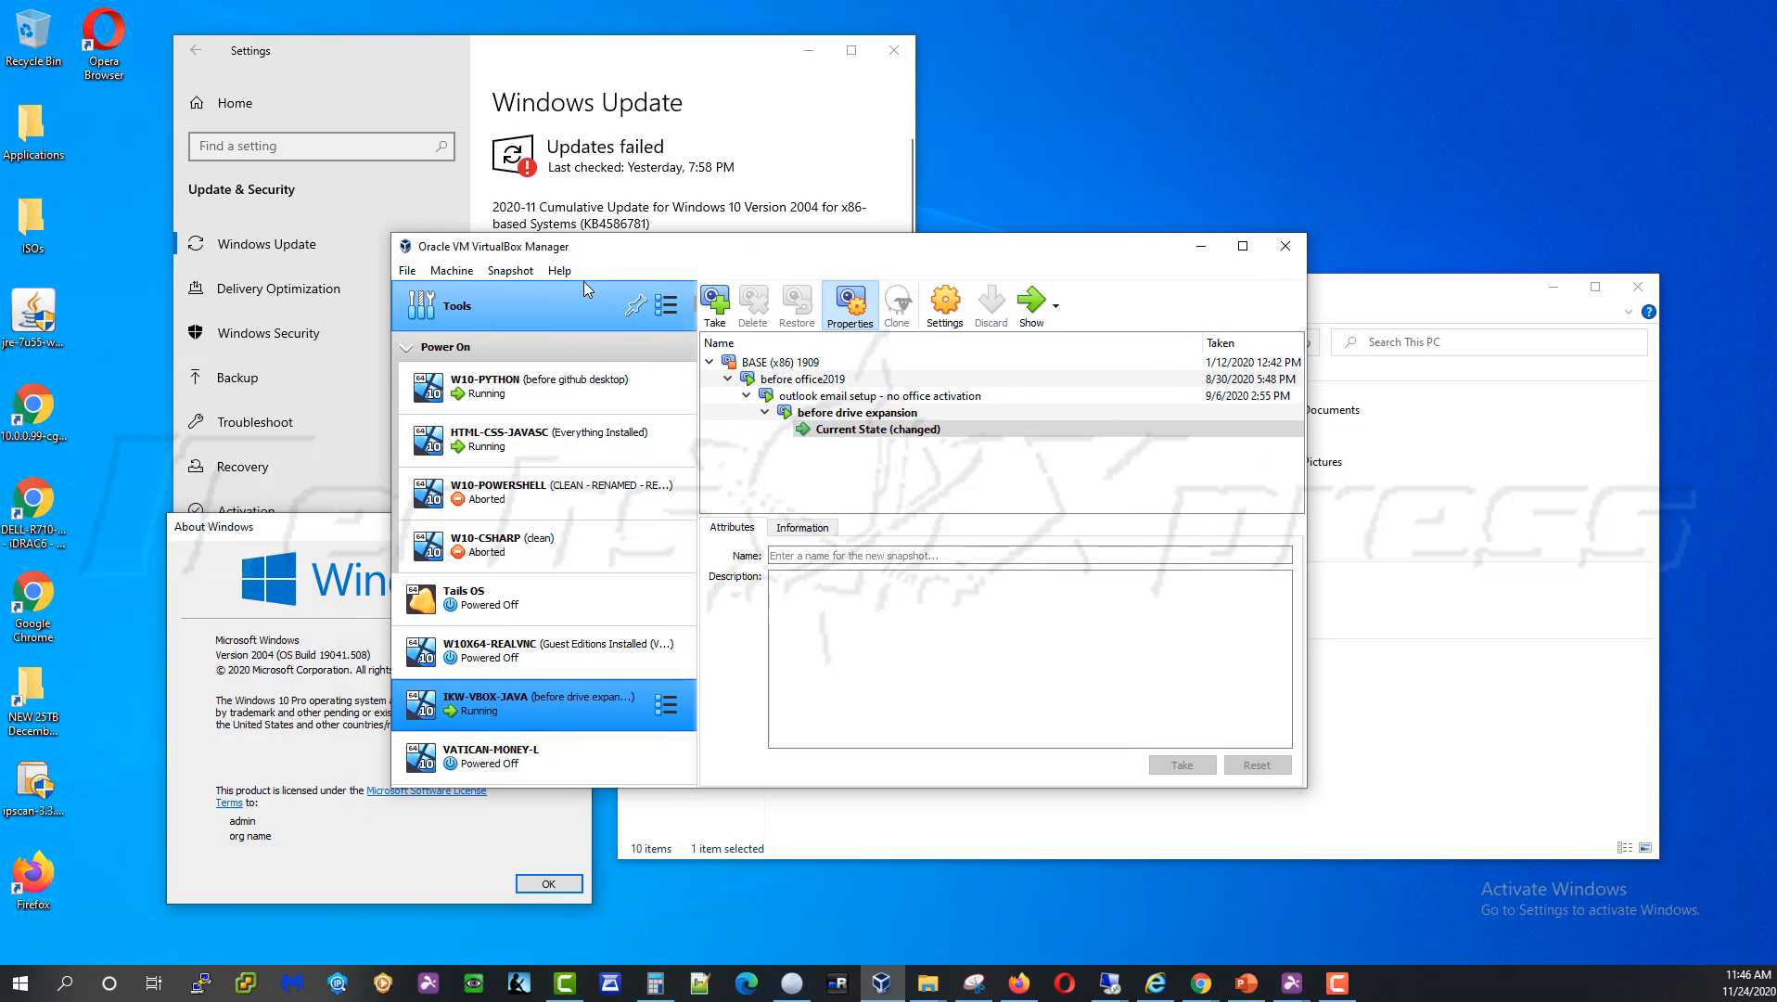
# Check the W10X64-REALVNC folder path and its 50.0 GB virtual disk image, then minimize Explorer
pyautogui.moveTo(612, 255); pyautogui.dragTo(628, 236)
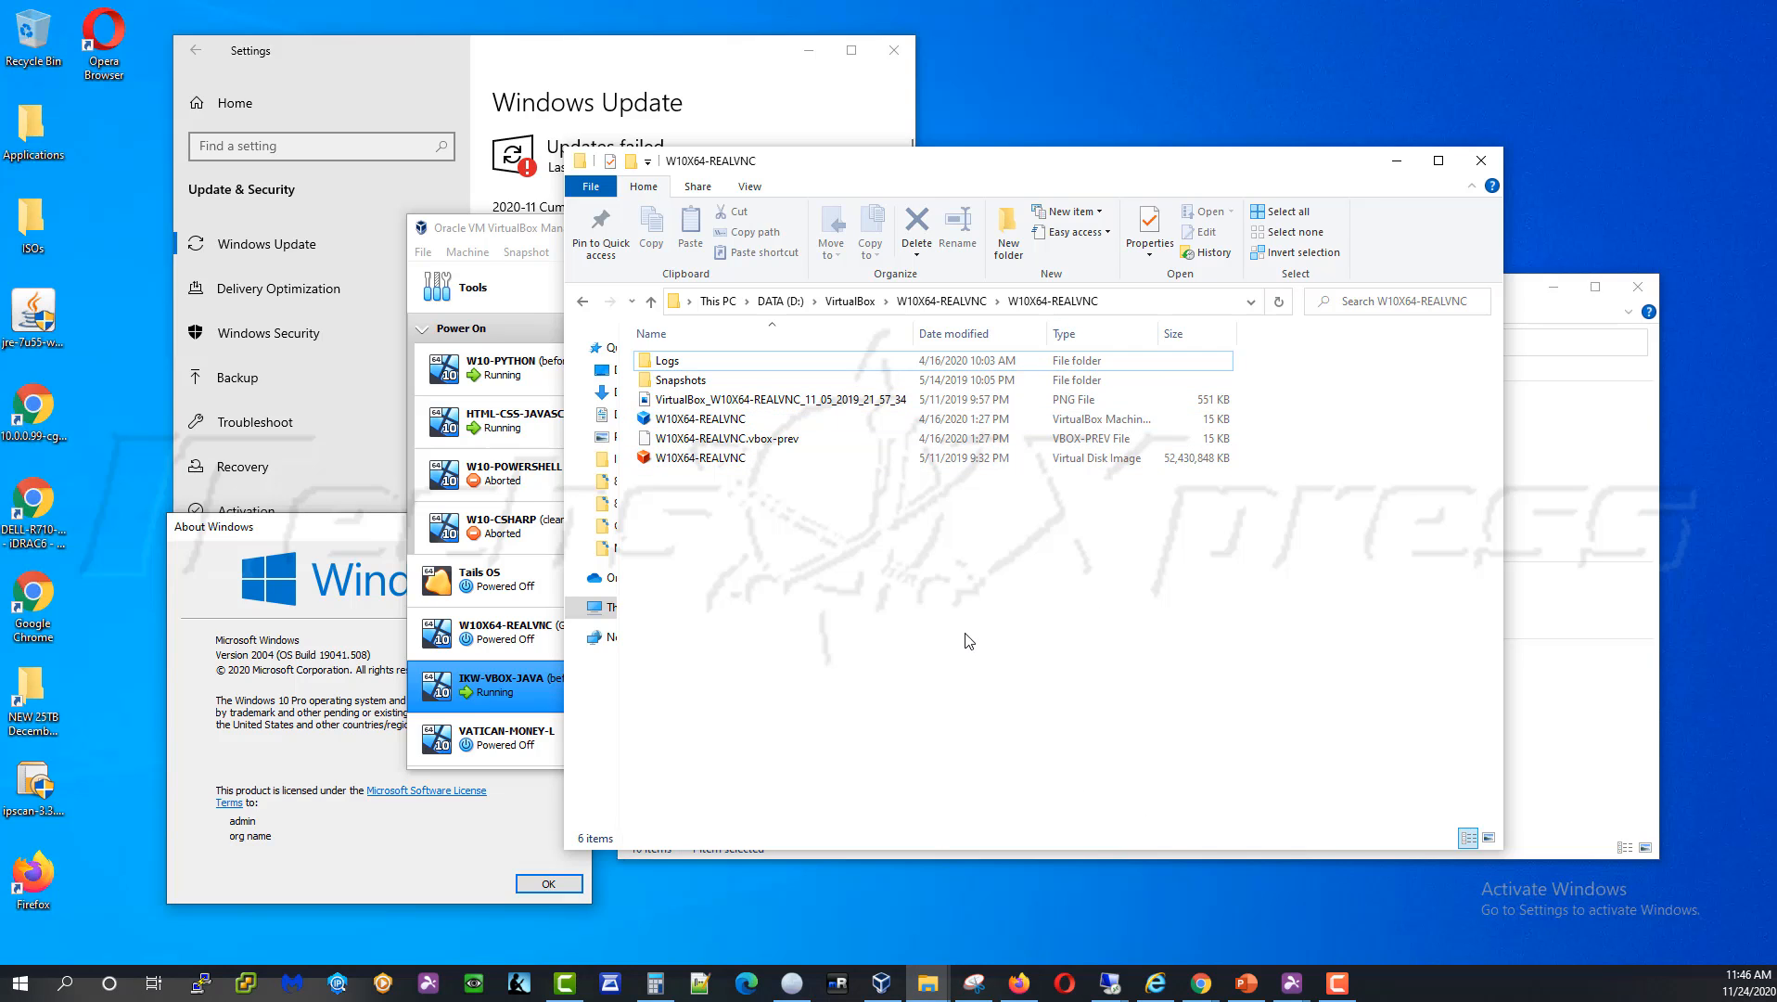
pyautogui.click(1150, 306)
pyautogui.click(819, 301)
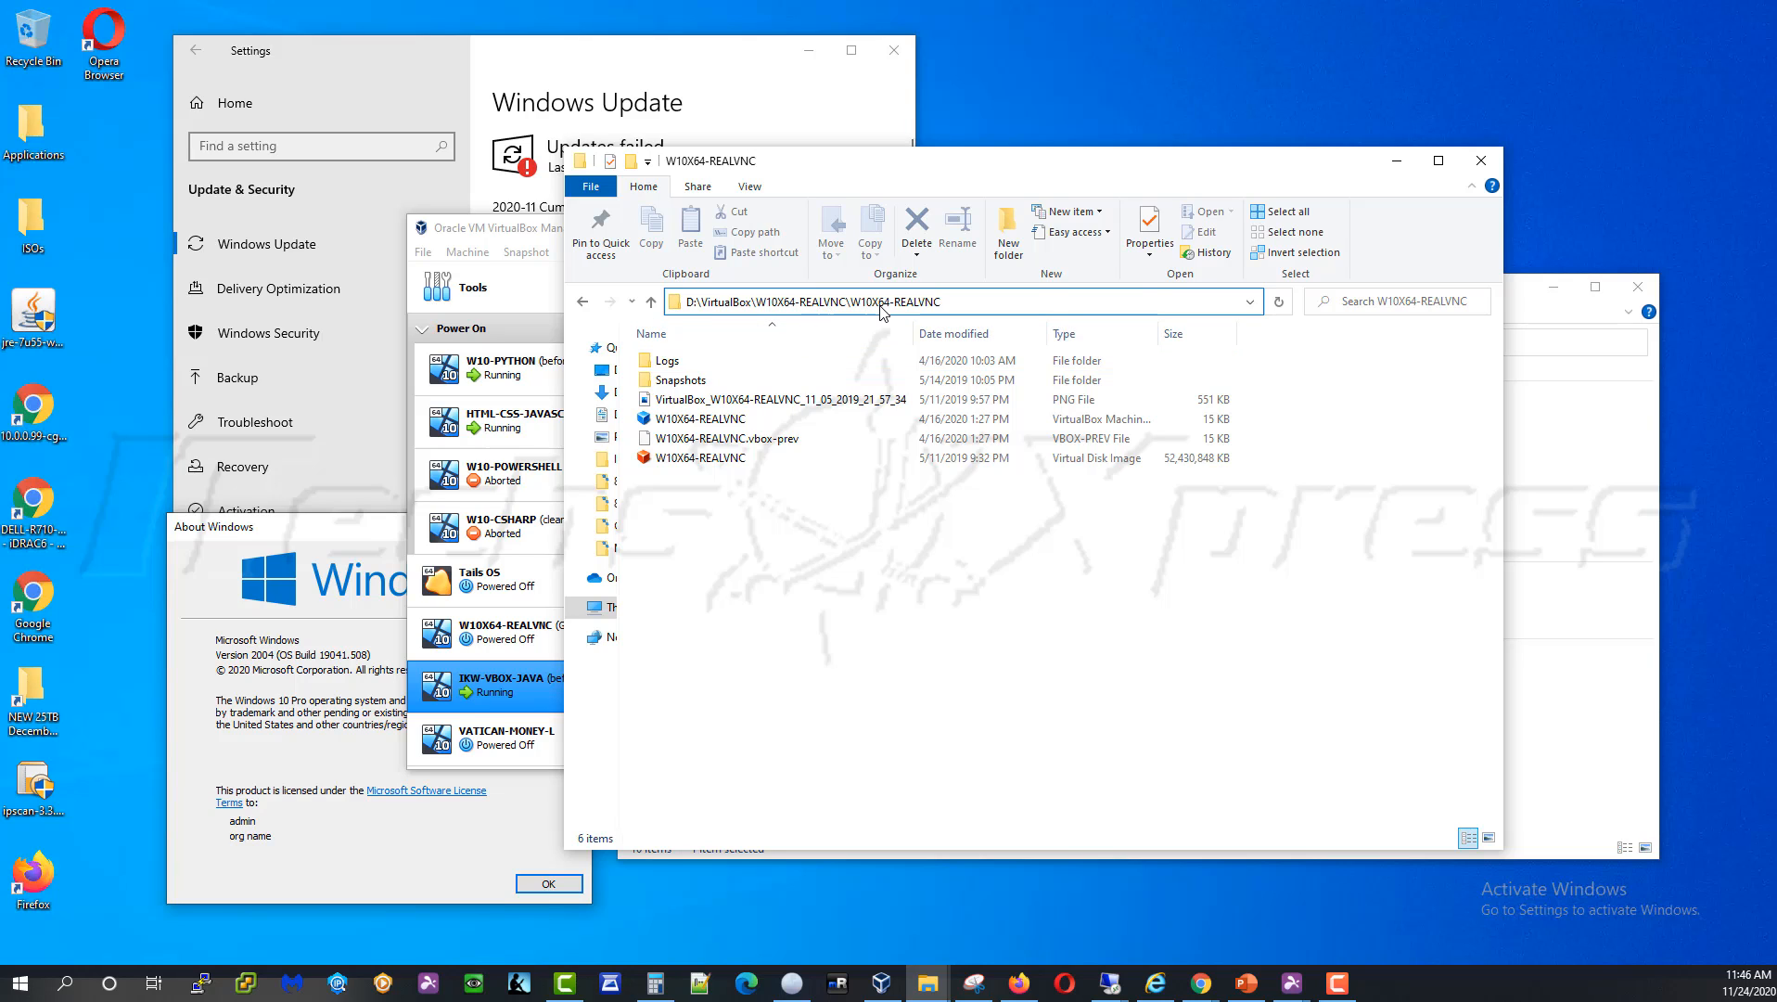
pyautogui.click(913, 585)
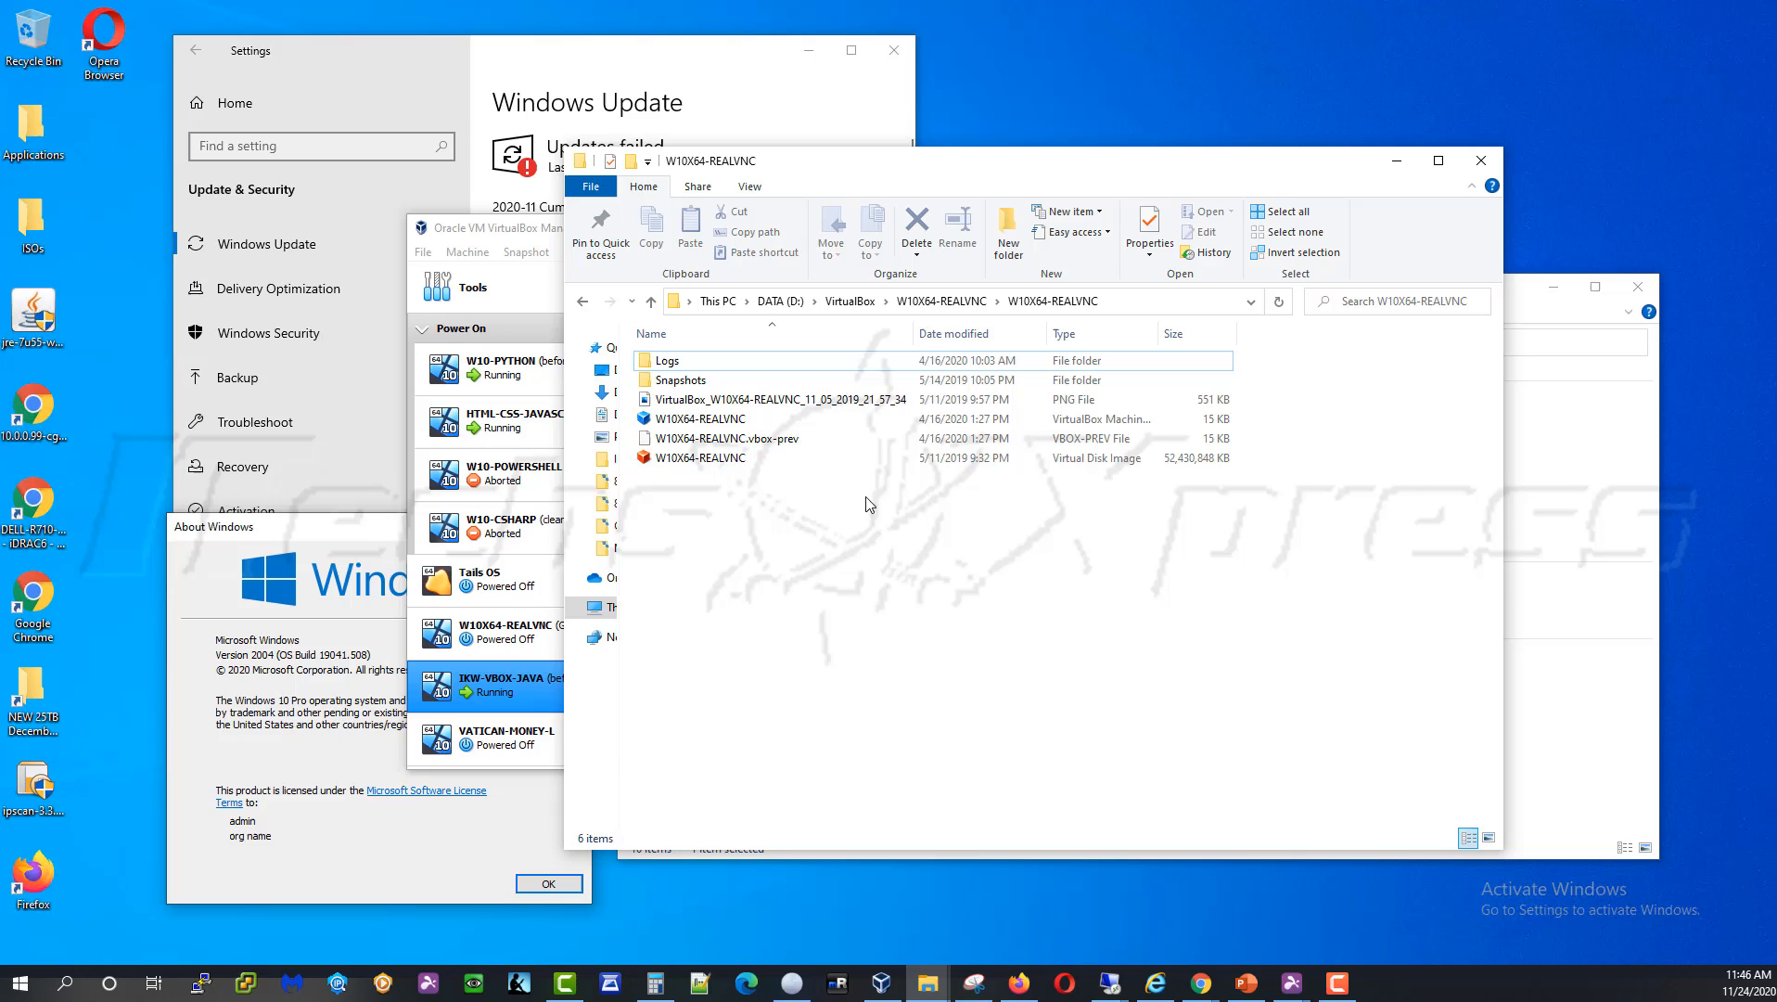
pyautogui.click(757, 464)
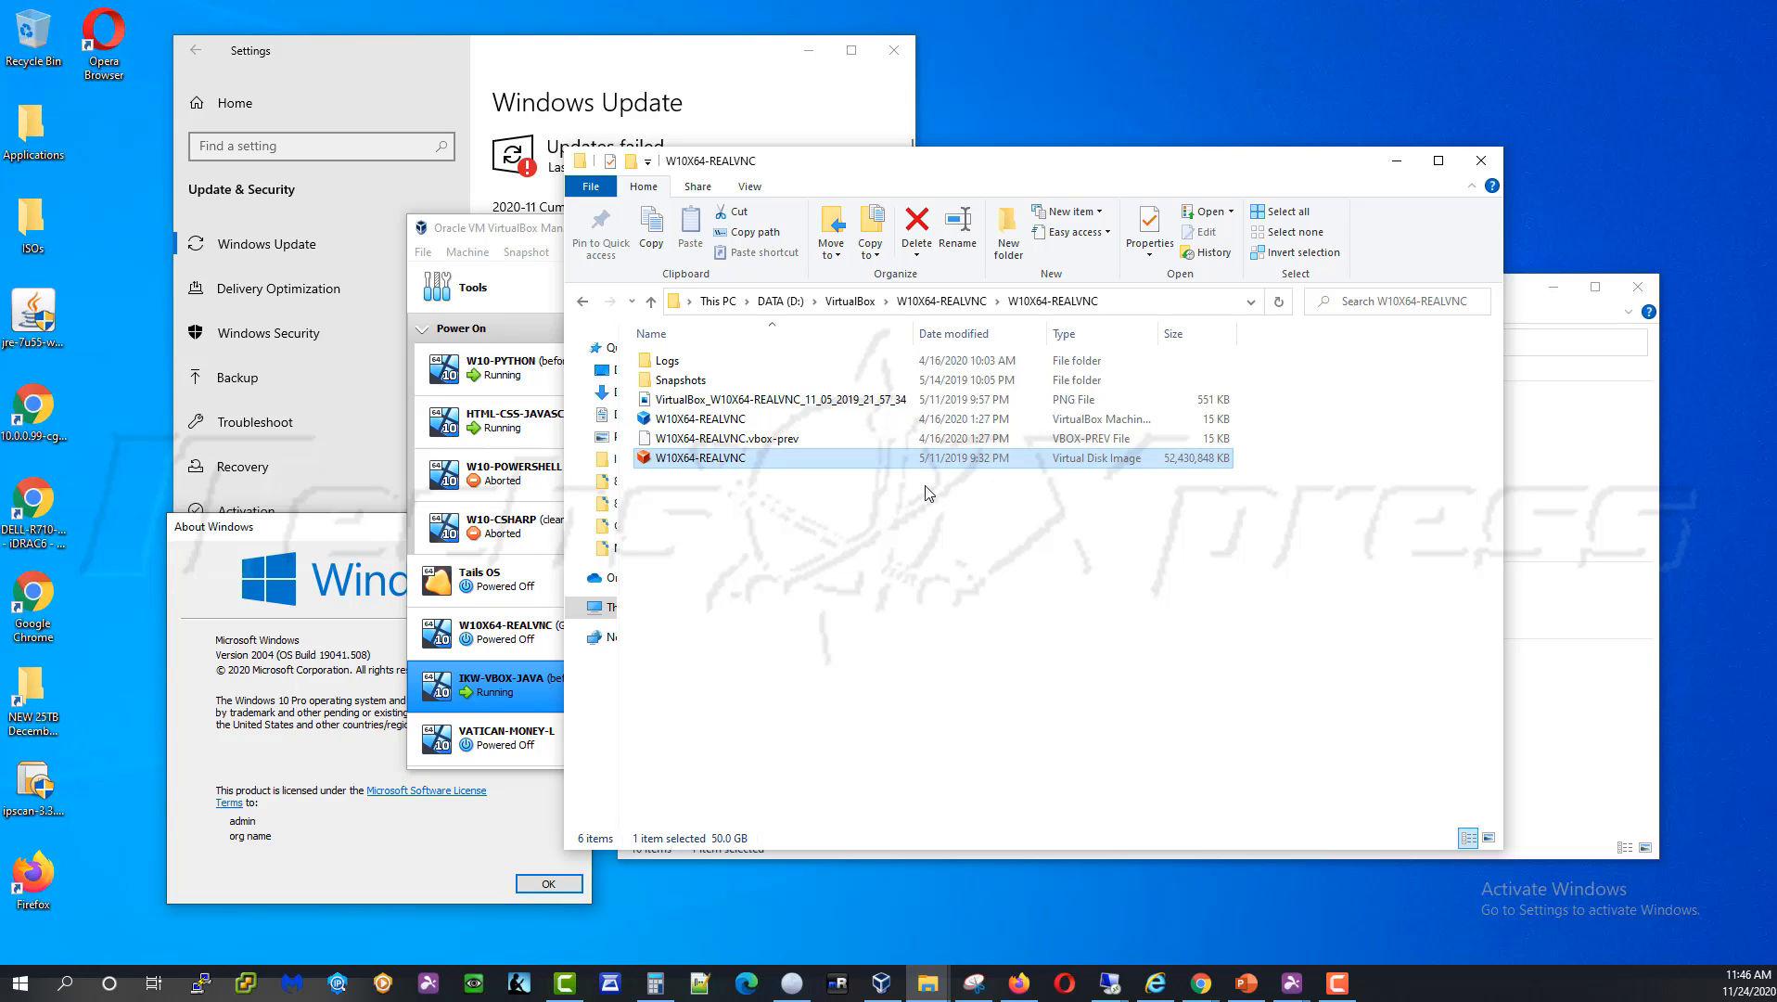
pyautogui.click(1397, 162)
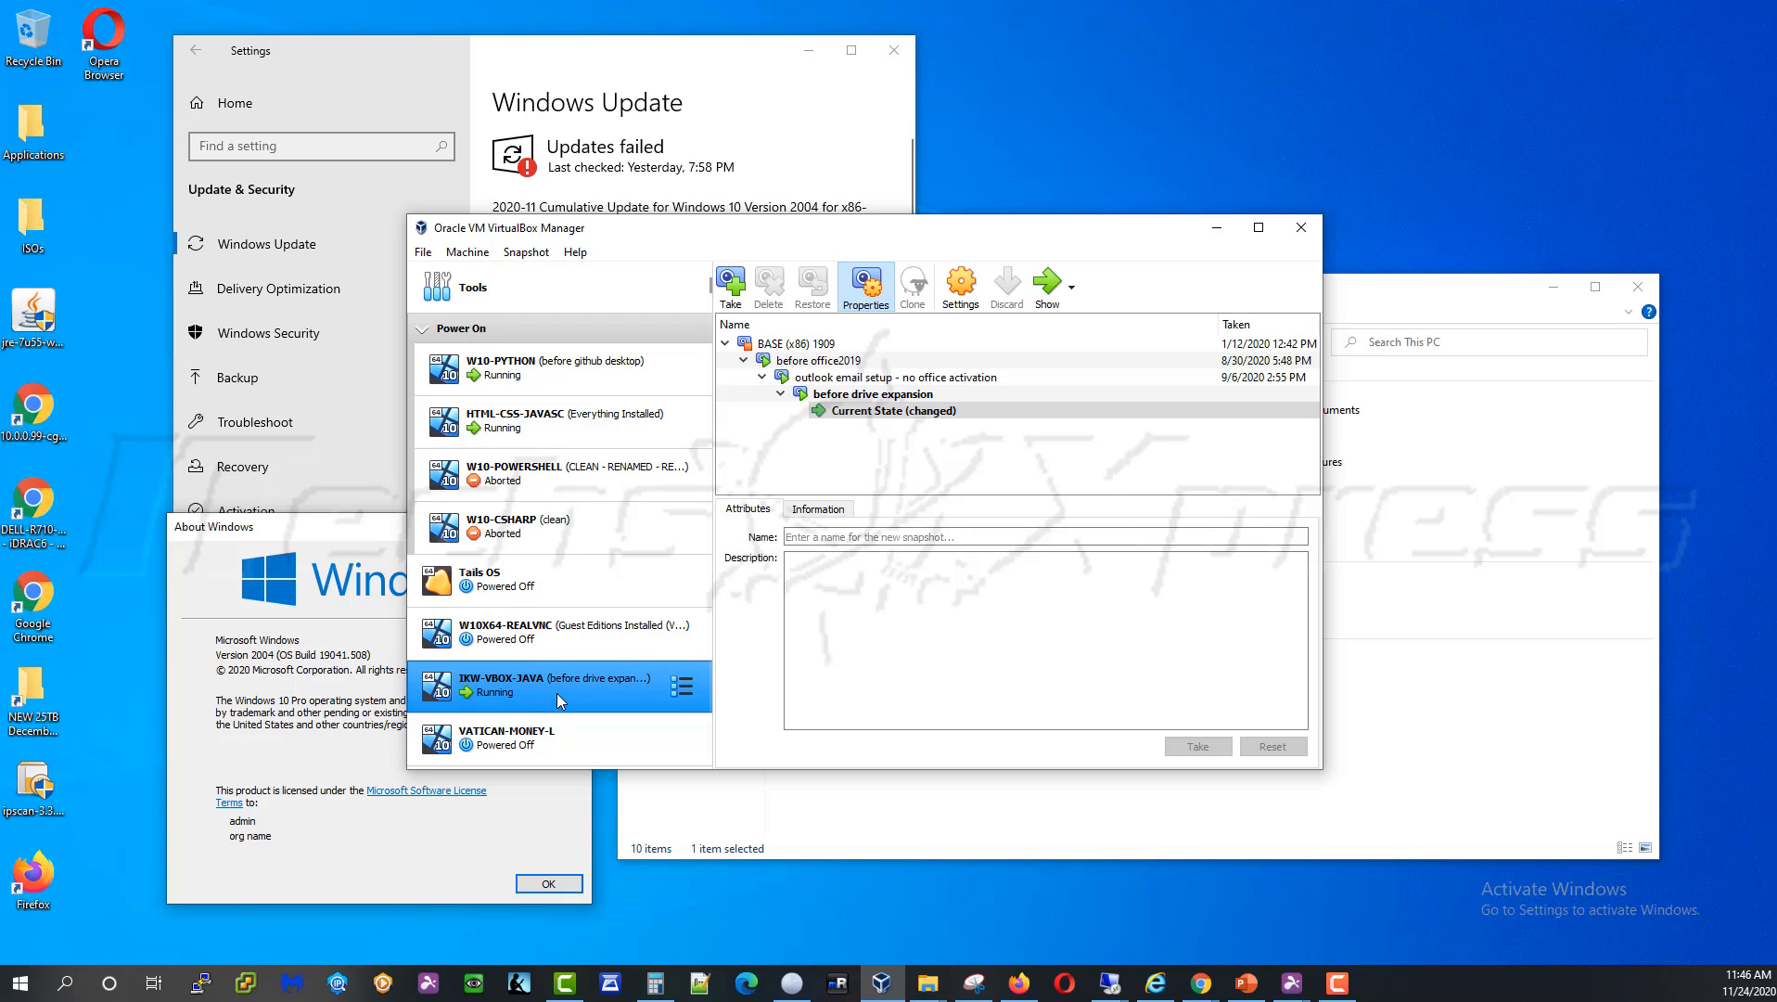
# Open the Virtual Media Manager from the File menu and expand WINDOWS-10-1909.vdi to show its 46.91 GB child
pyautogui.click(422, 252)
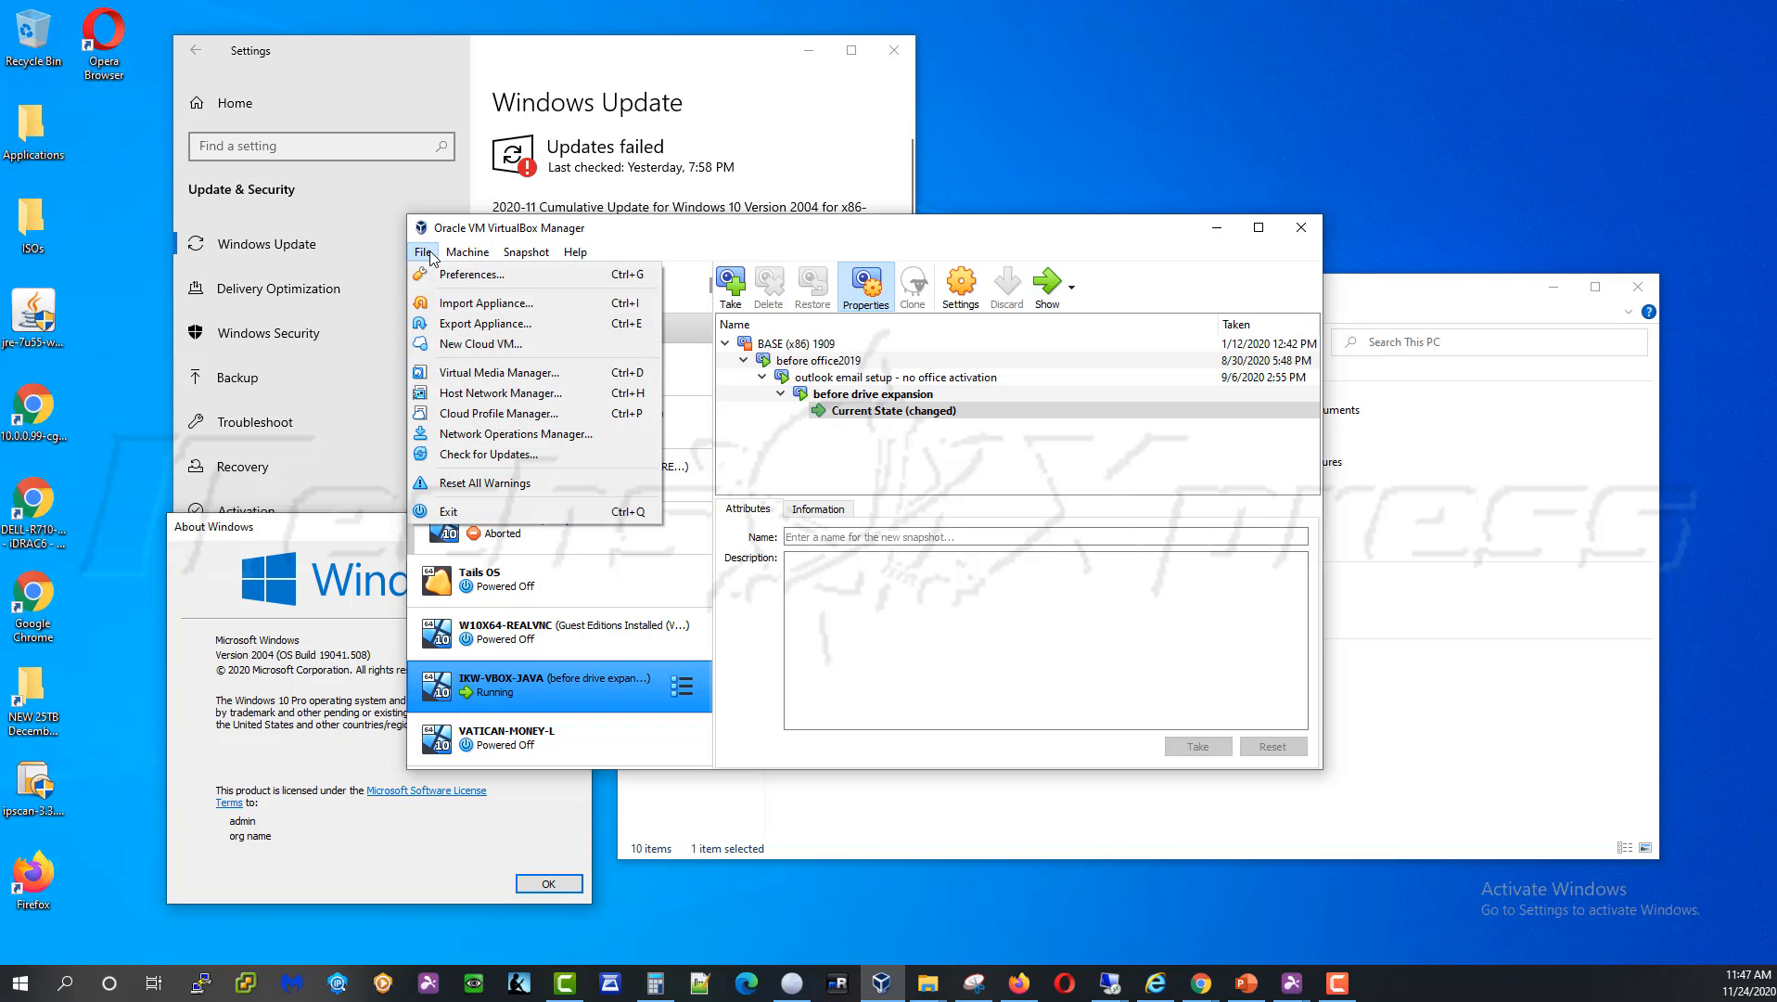
pyautogui.click(504, 374)
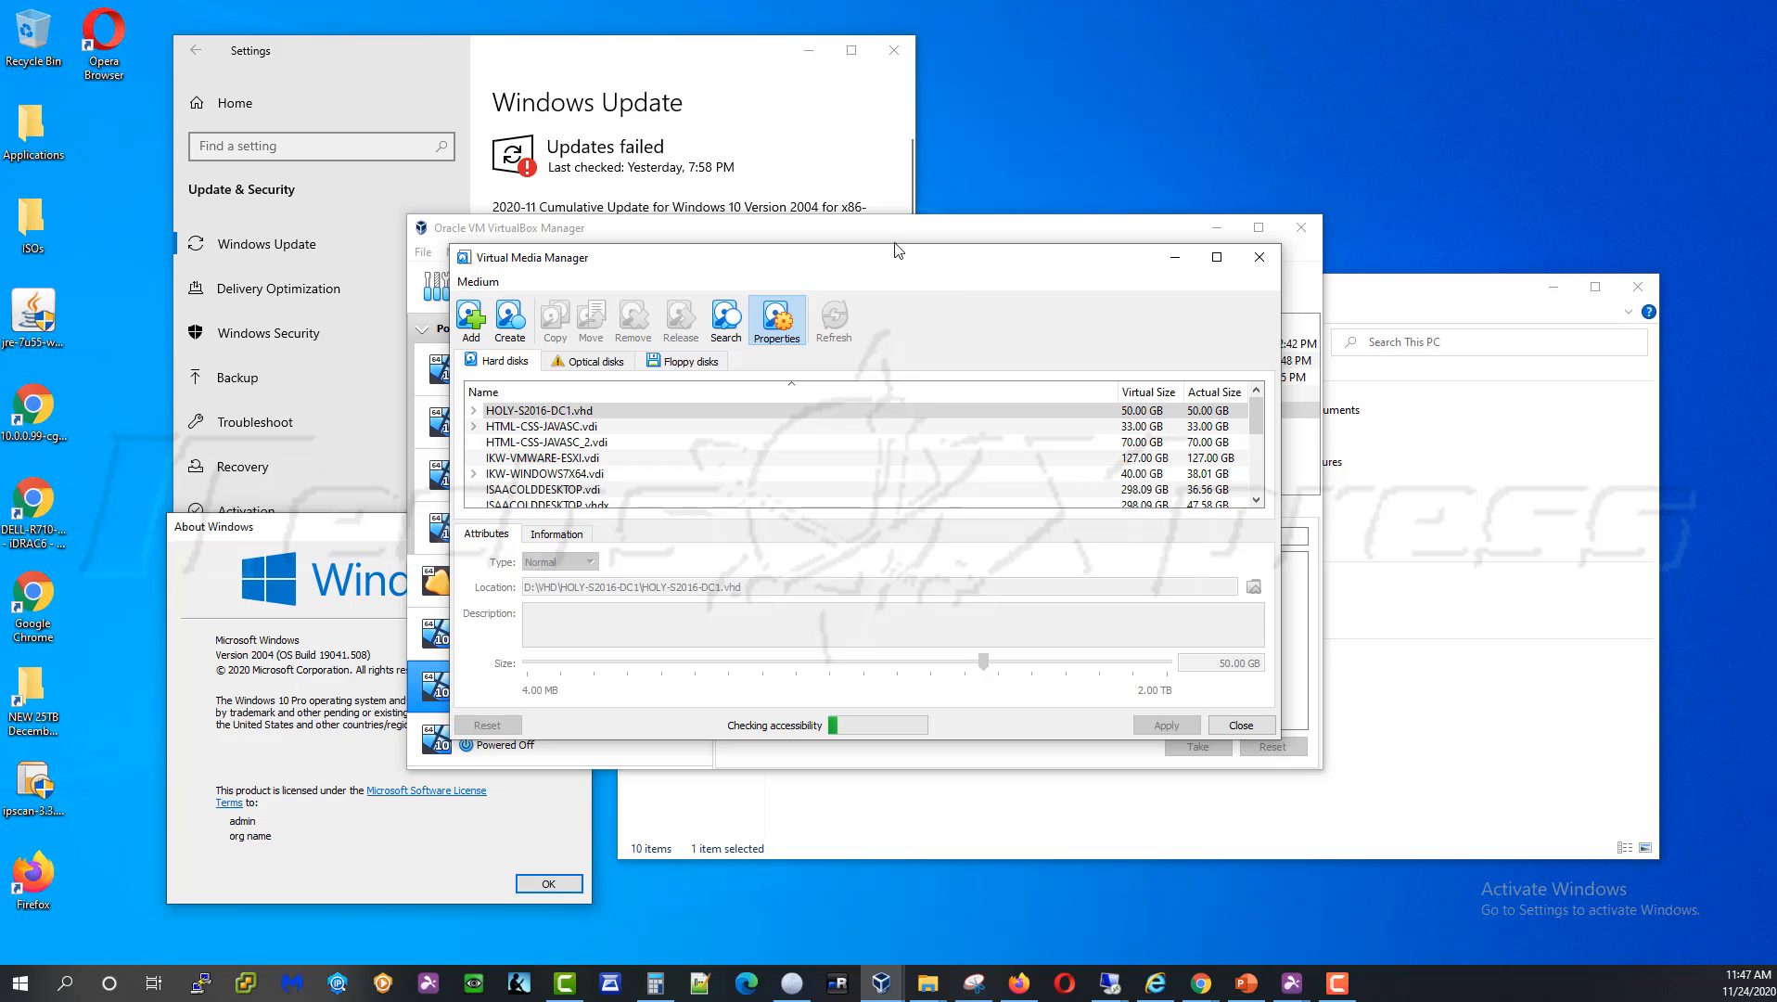
pyautogui.moveTo(894, 249); pyautogui.dragTo(881, 101)
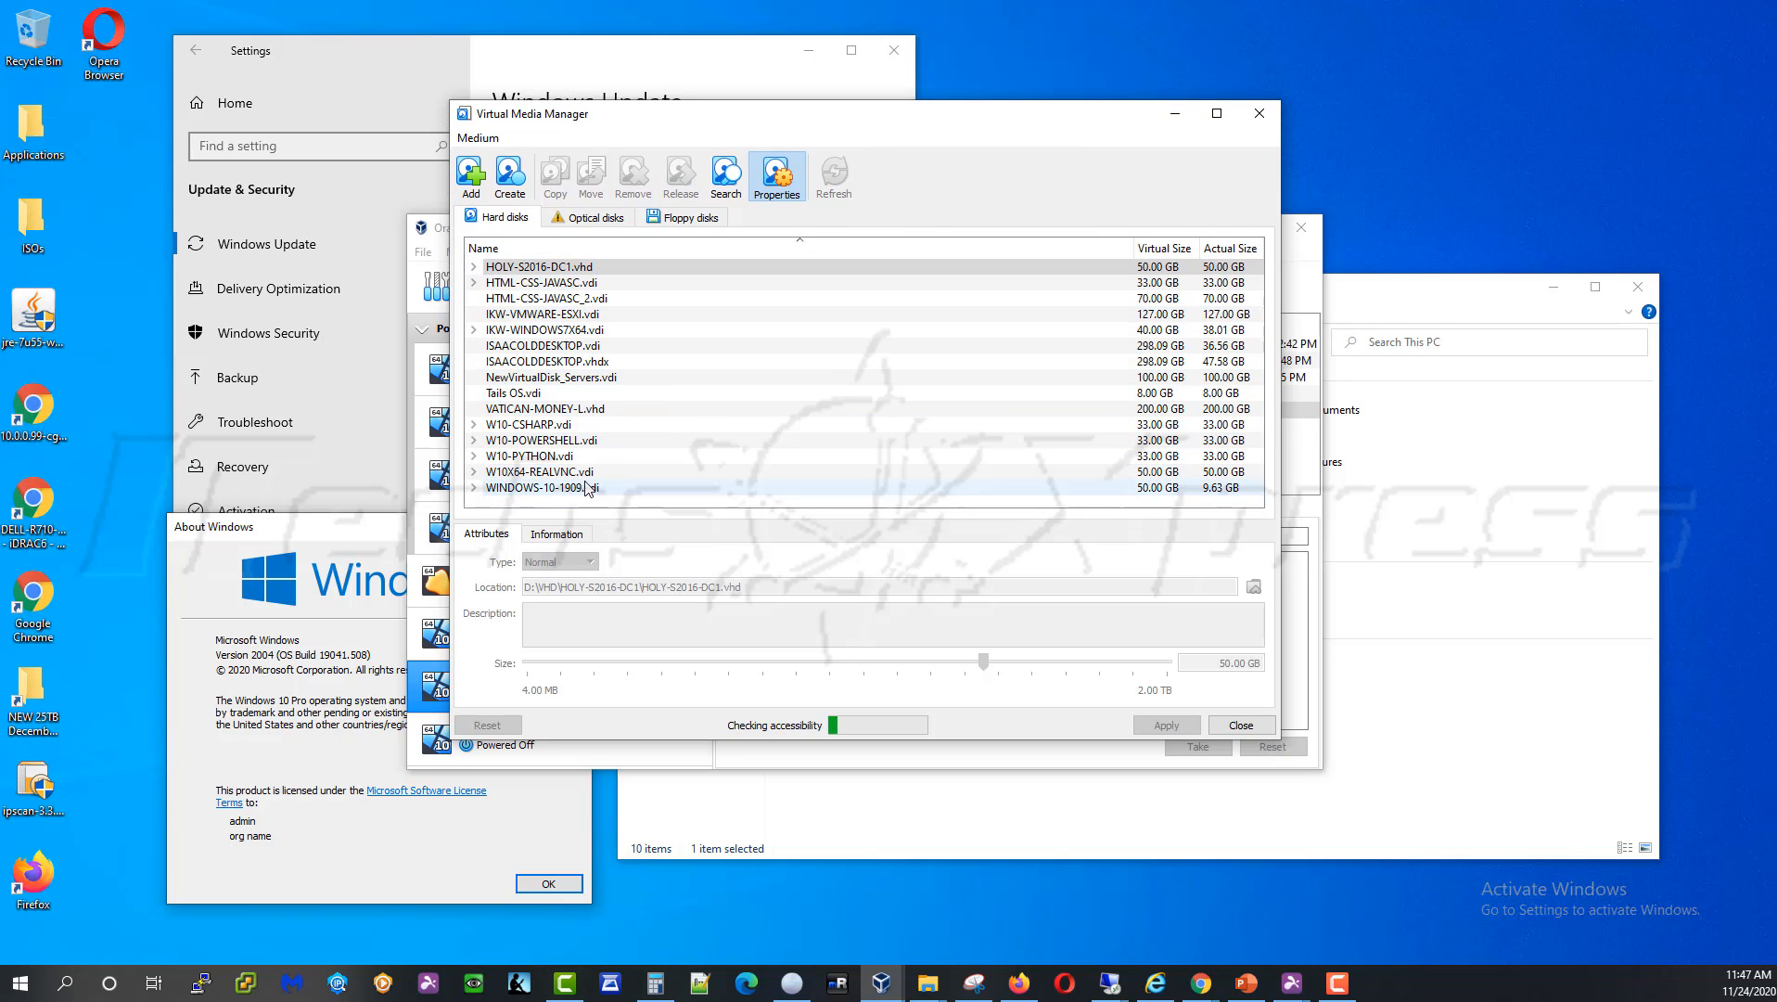
pyautogui.click(493, 491)
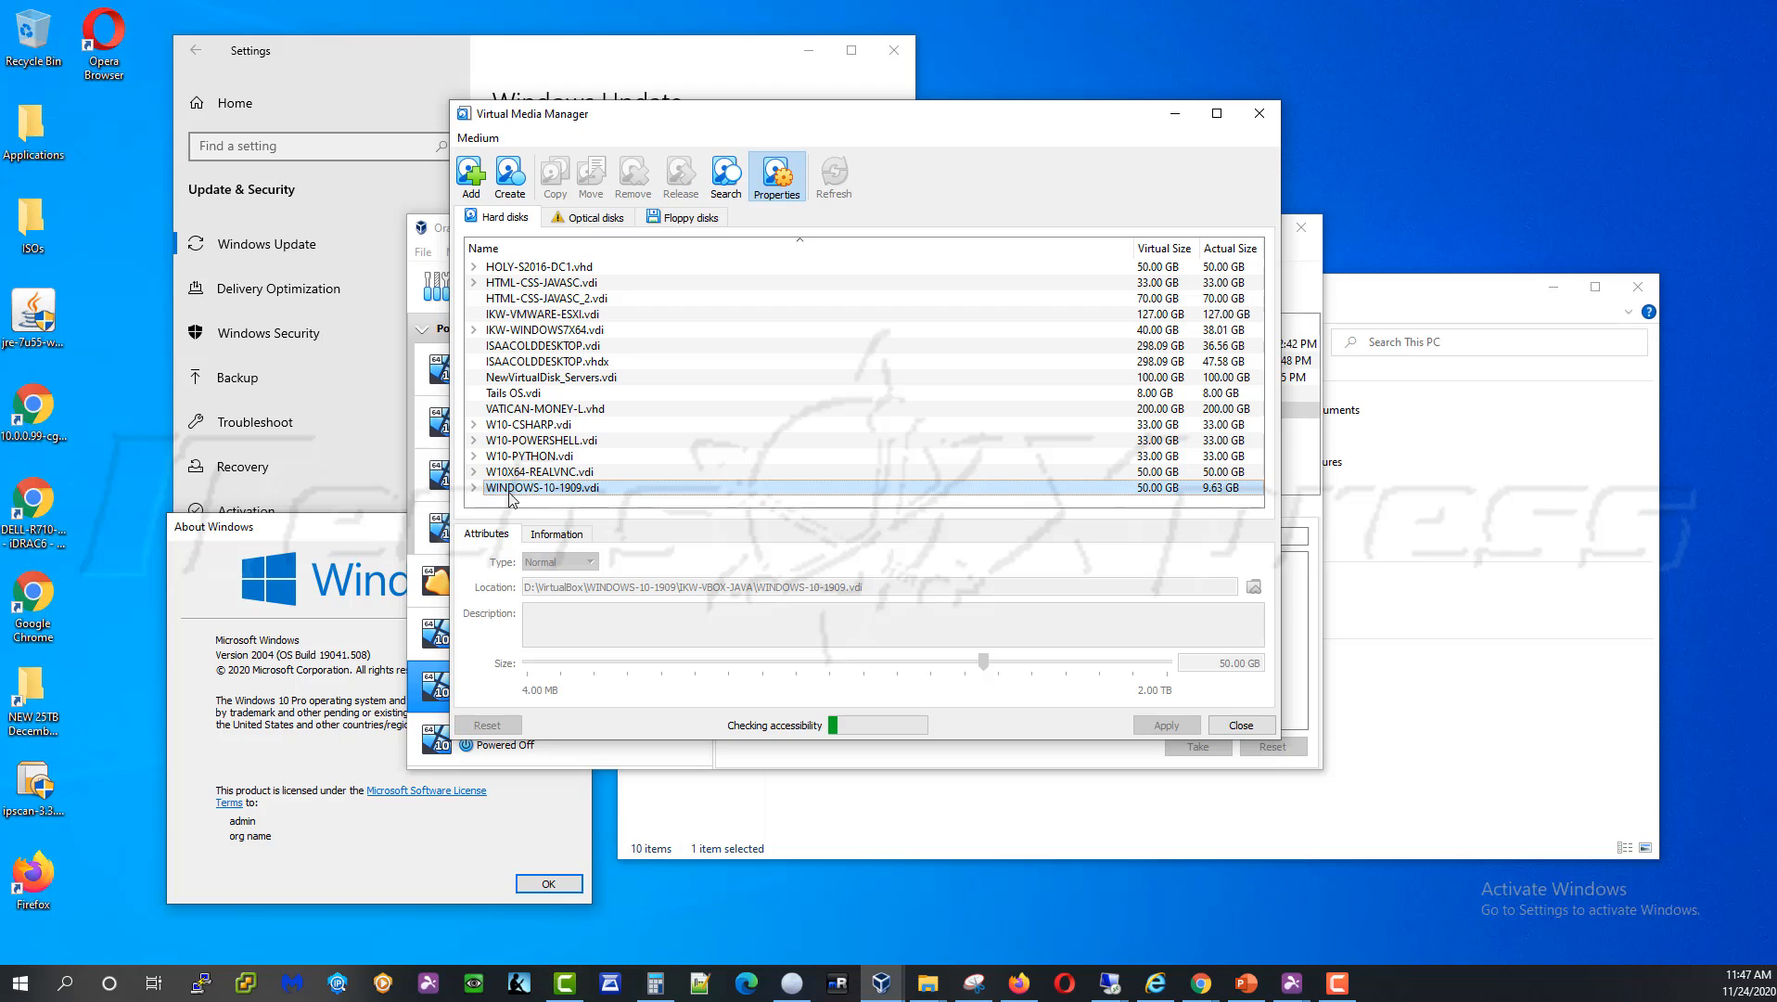
pyautogui.click(475, 487)
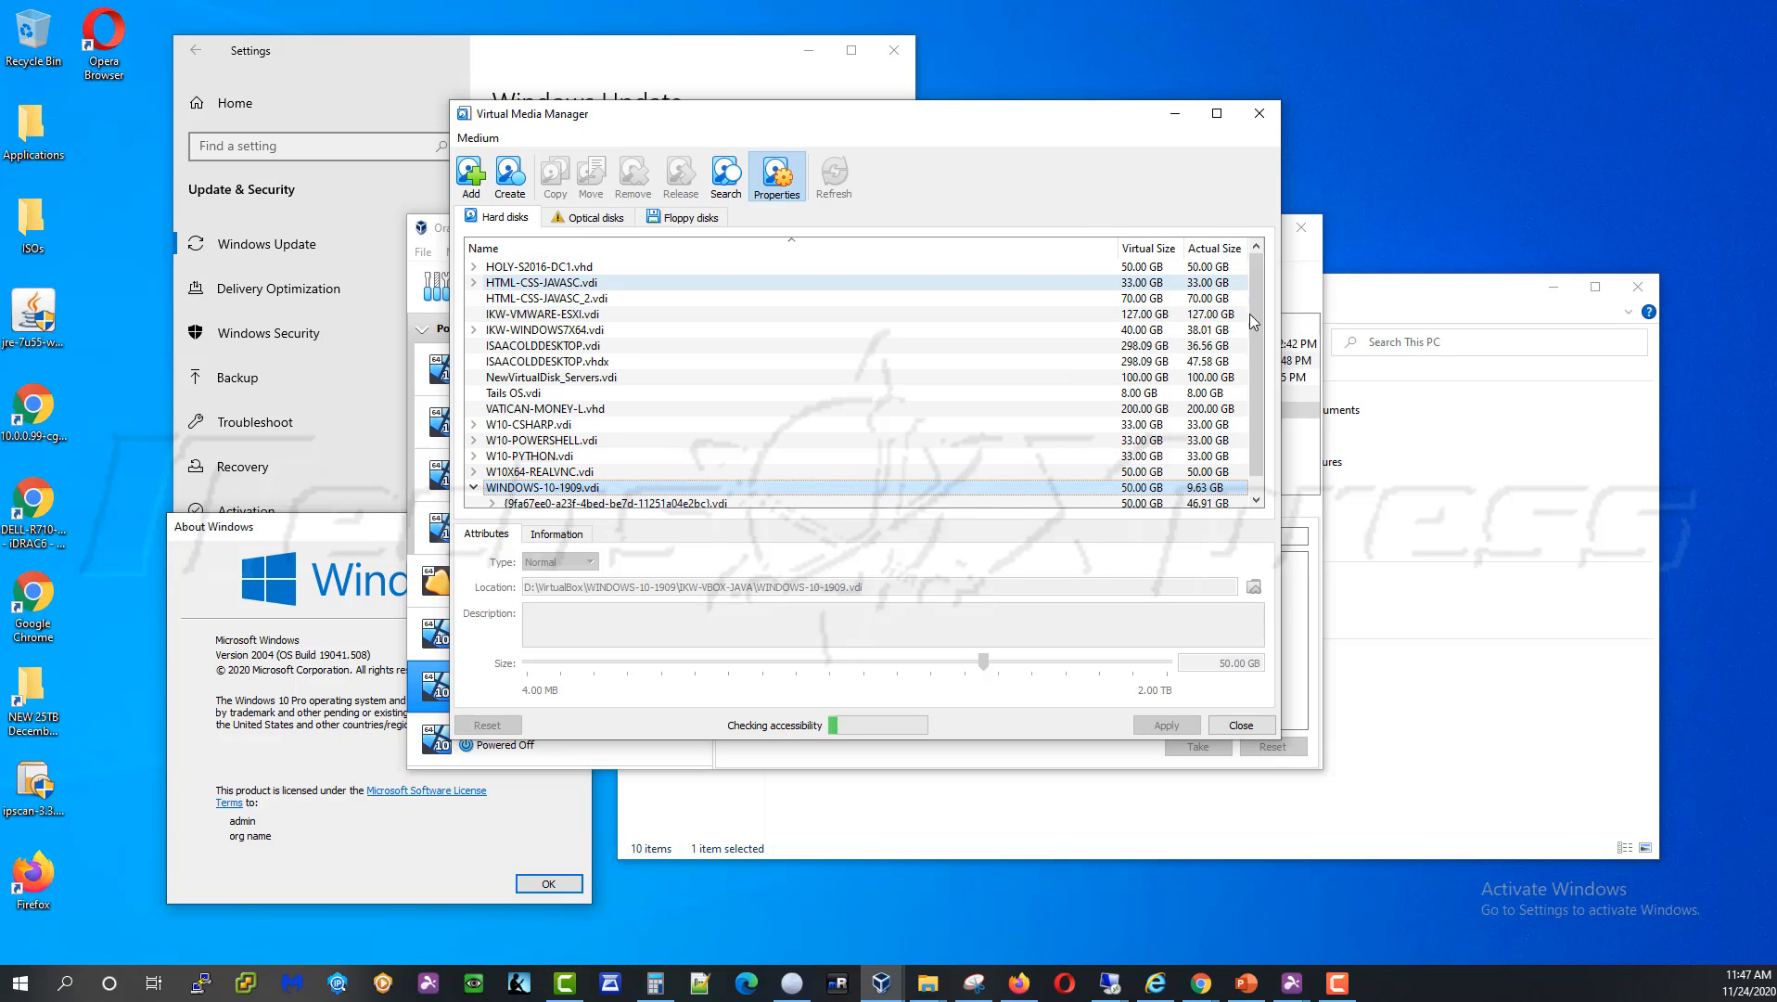
pyautogui.moveTo(1084, 743); pyautogui.dragTo(1071, 811)
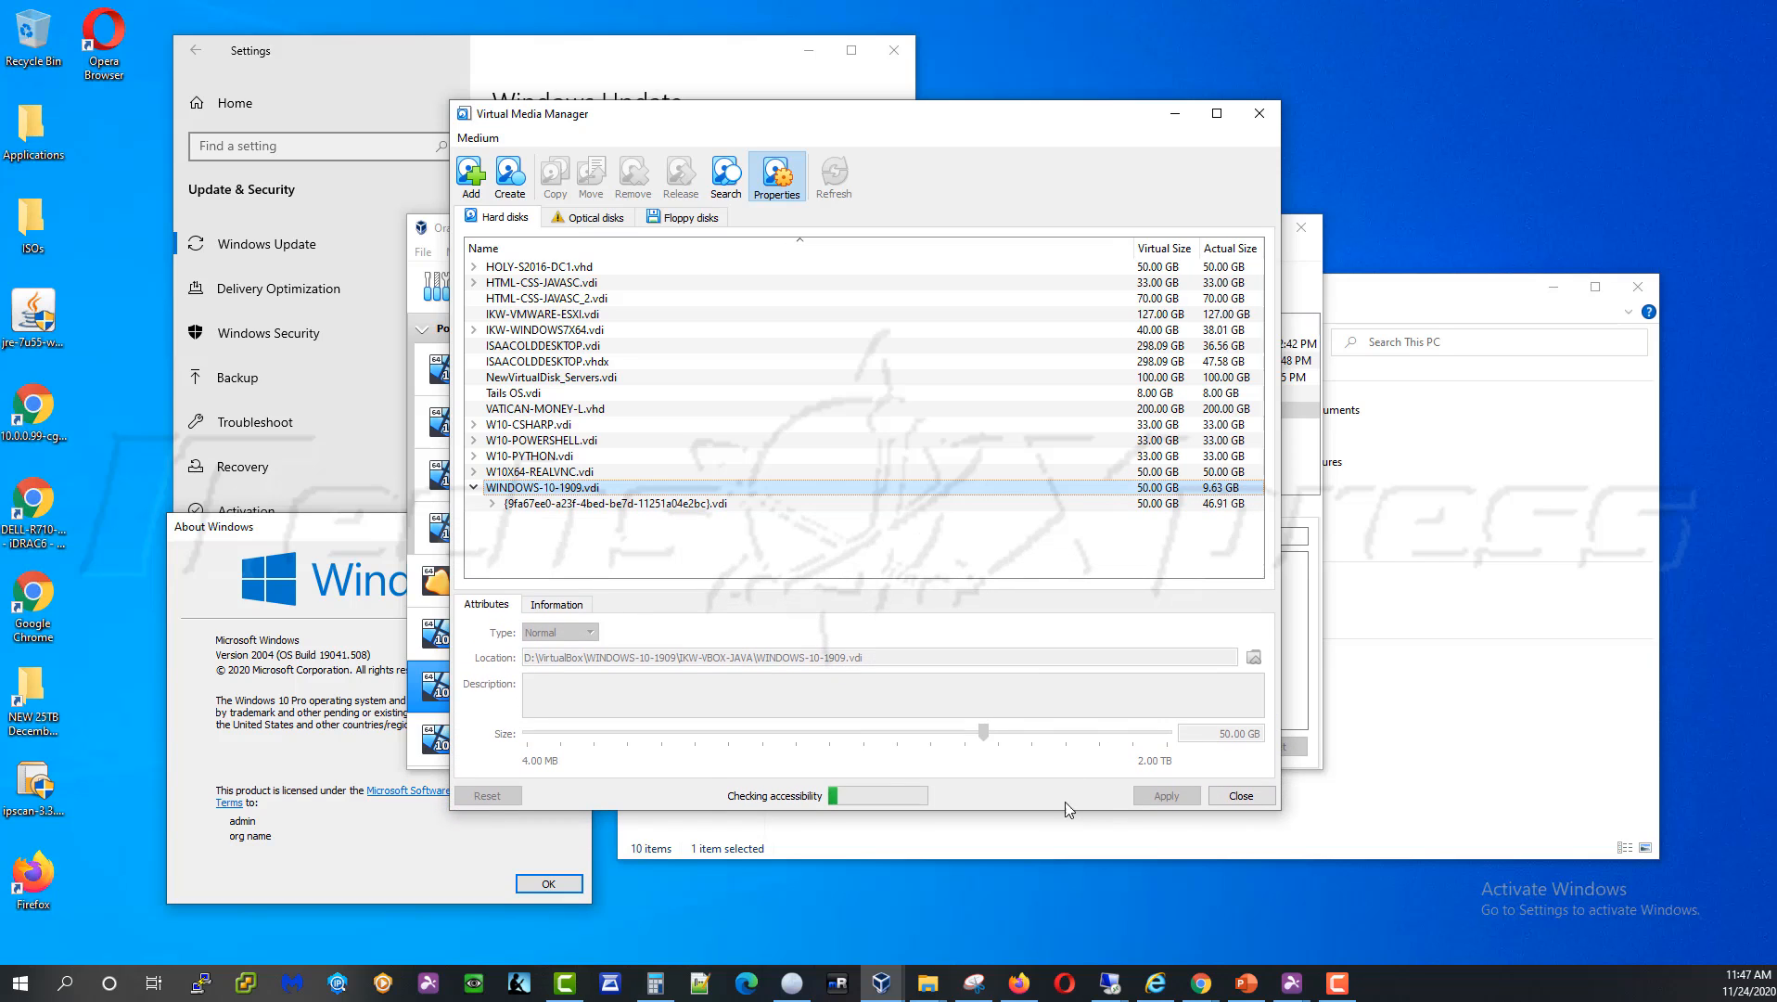
# Open the Properties of WINDOWS-10-1909.vdi from its context menu
pyautogui.rightClick(642, 492)
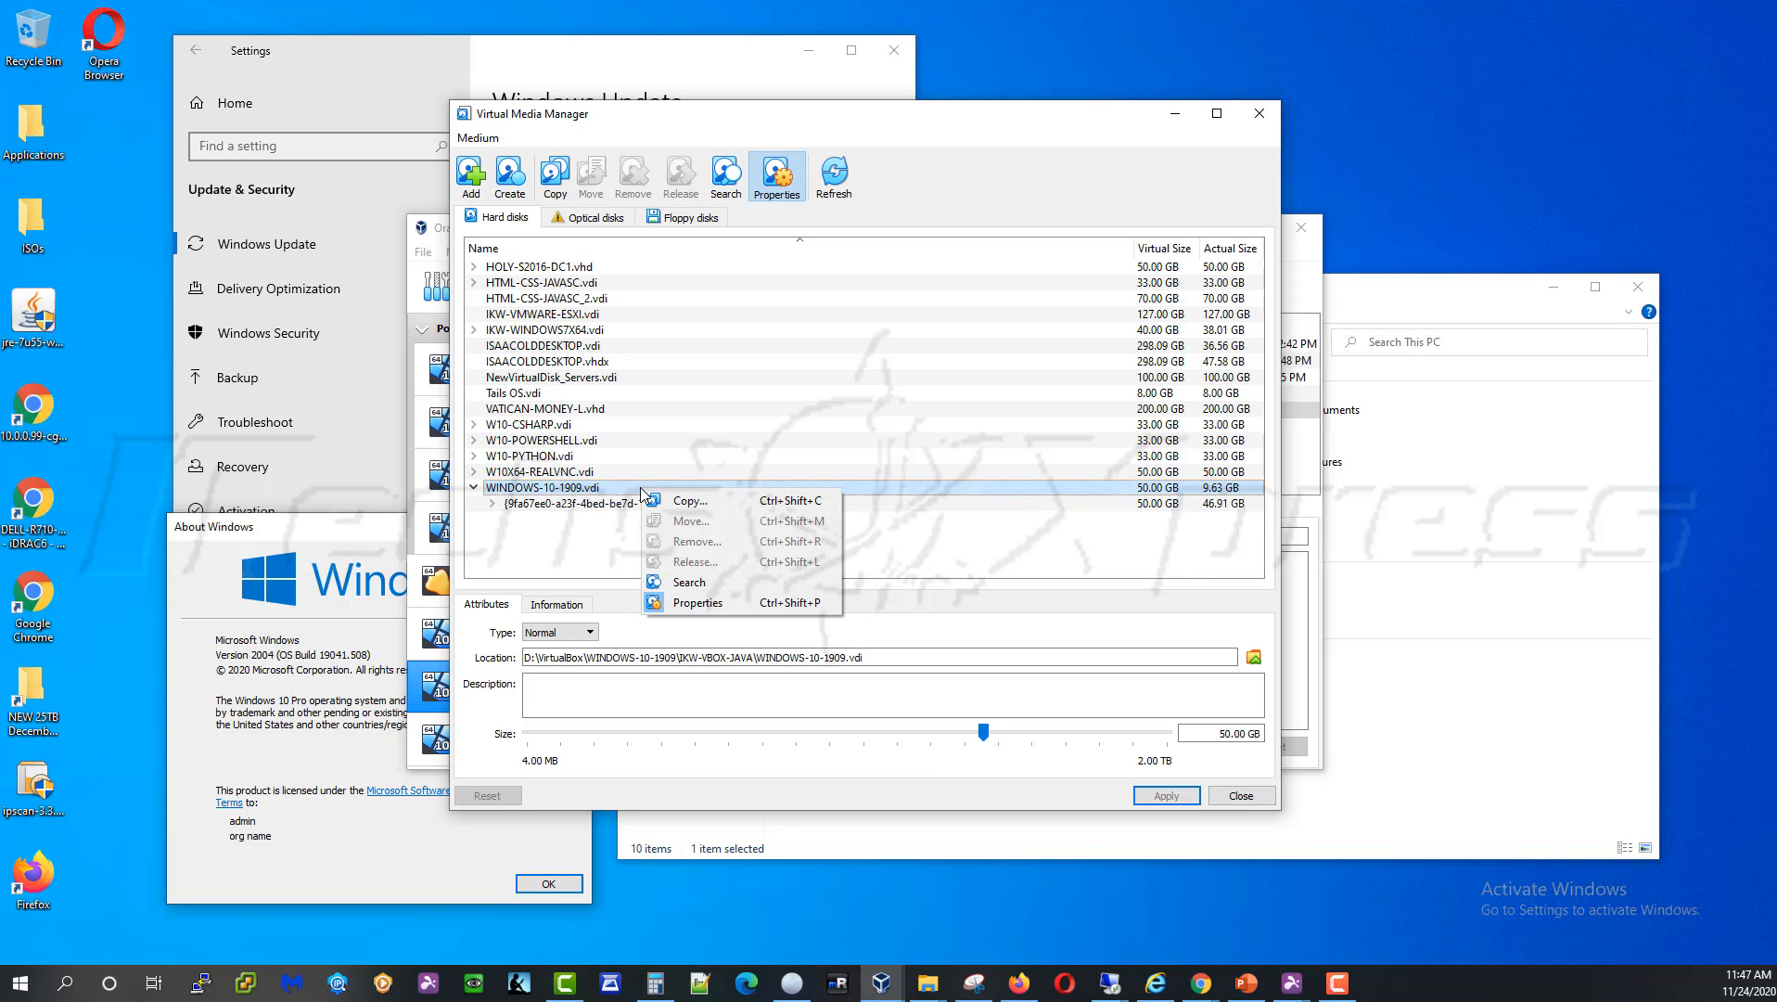
pyautogui.click(699, 604)
pyautogui.rightClick(699, 491)
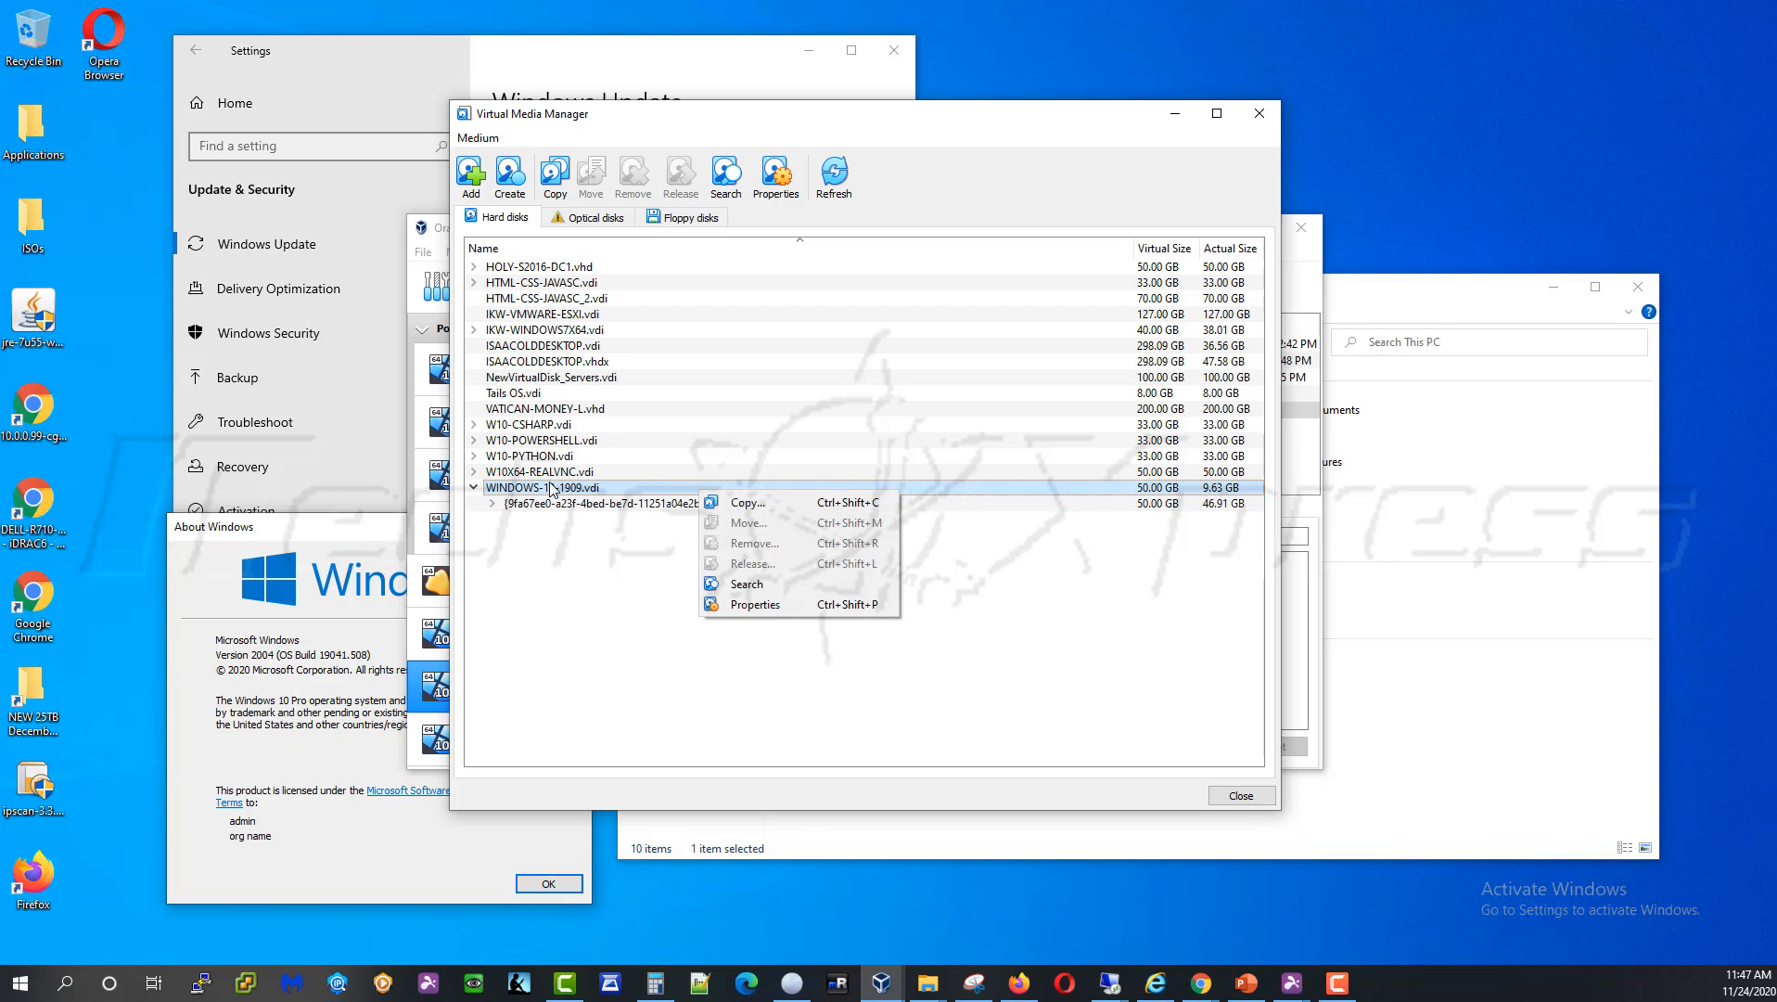
pyautogui.click(638, 494)
pyautogui.rightClick(693, 492)
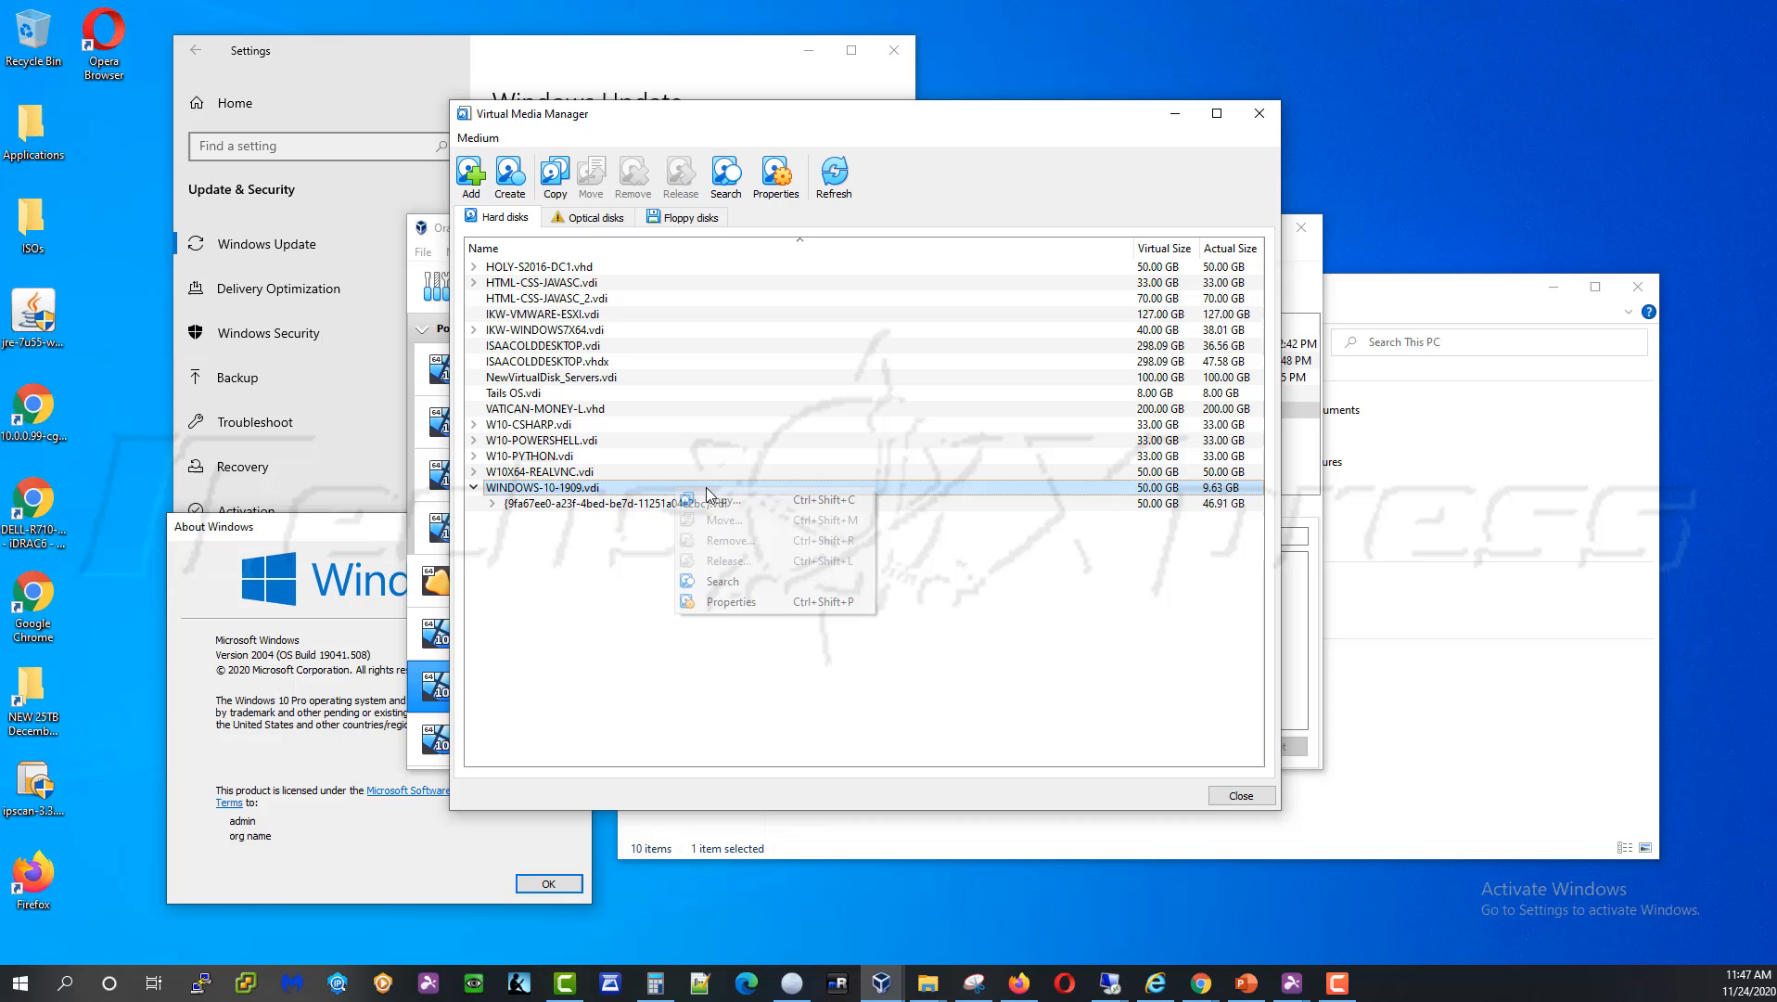
pyautogui.click(744, 605)
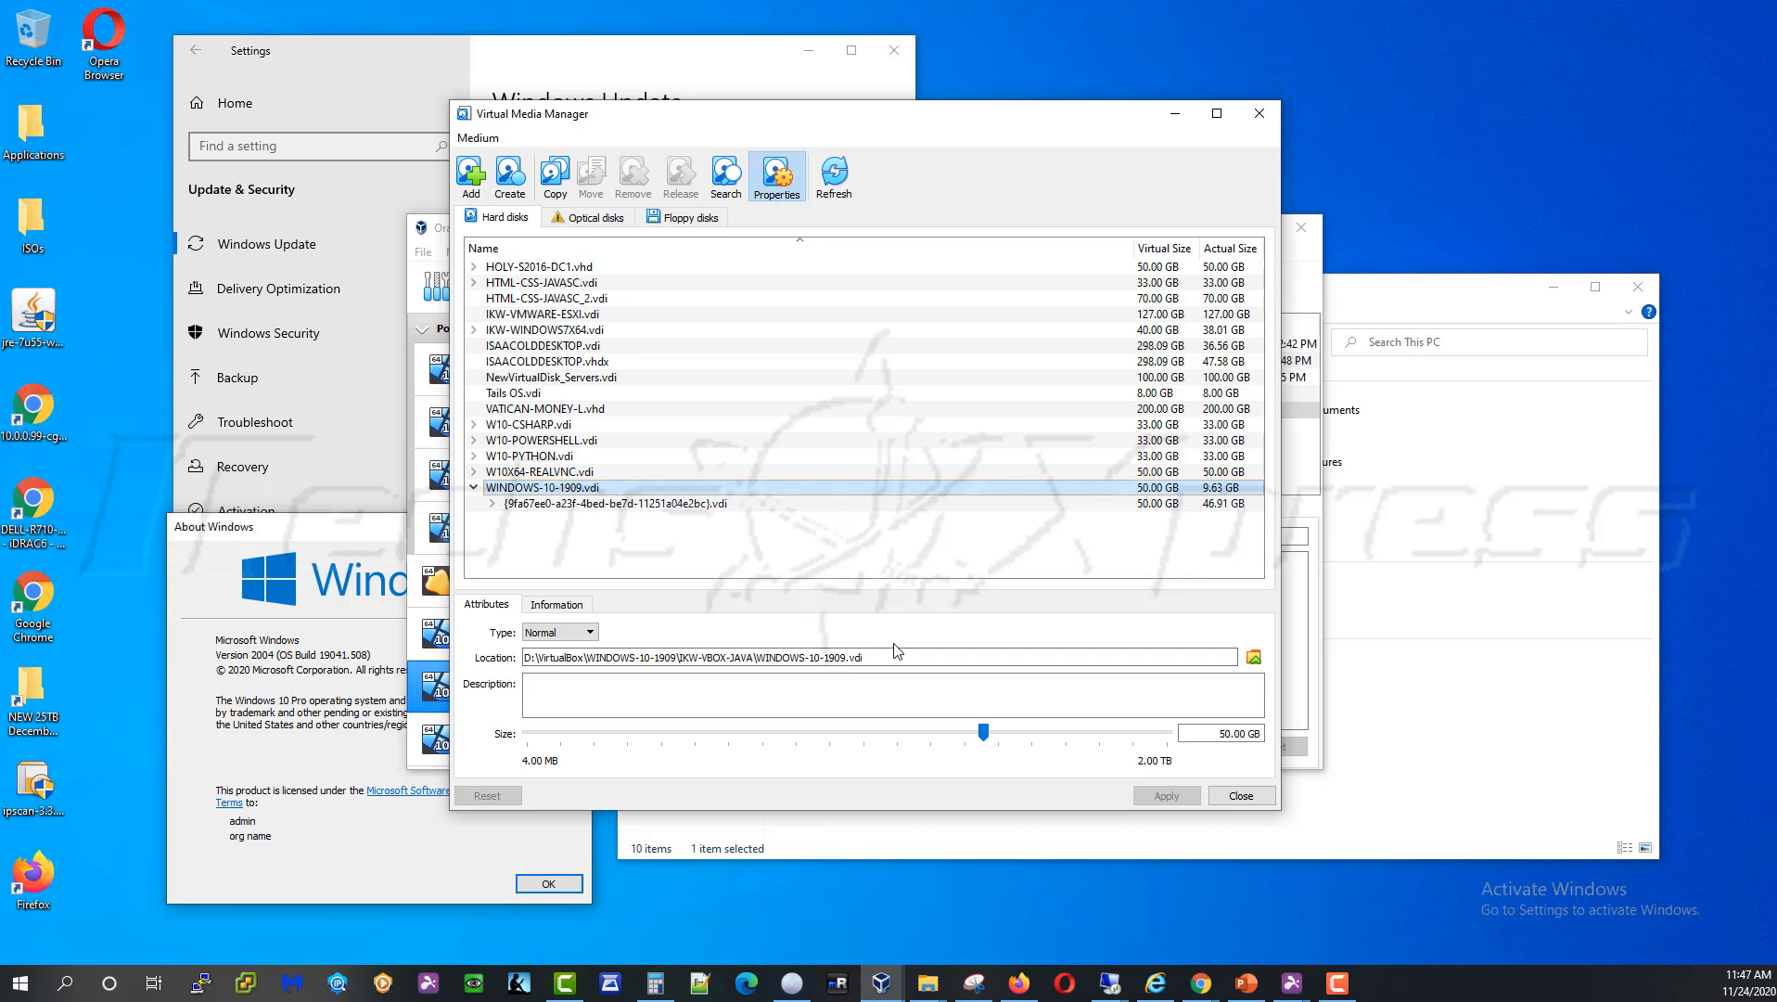
# Inspect the disk's type Normal, its D:\VirtualBox location path and the 50.00 GB size
pyautogui.click(598, 638)
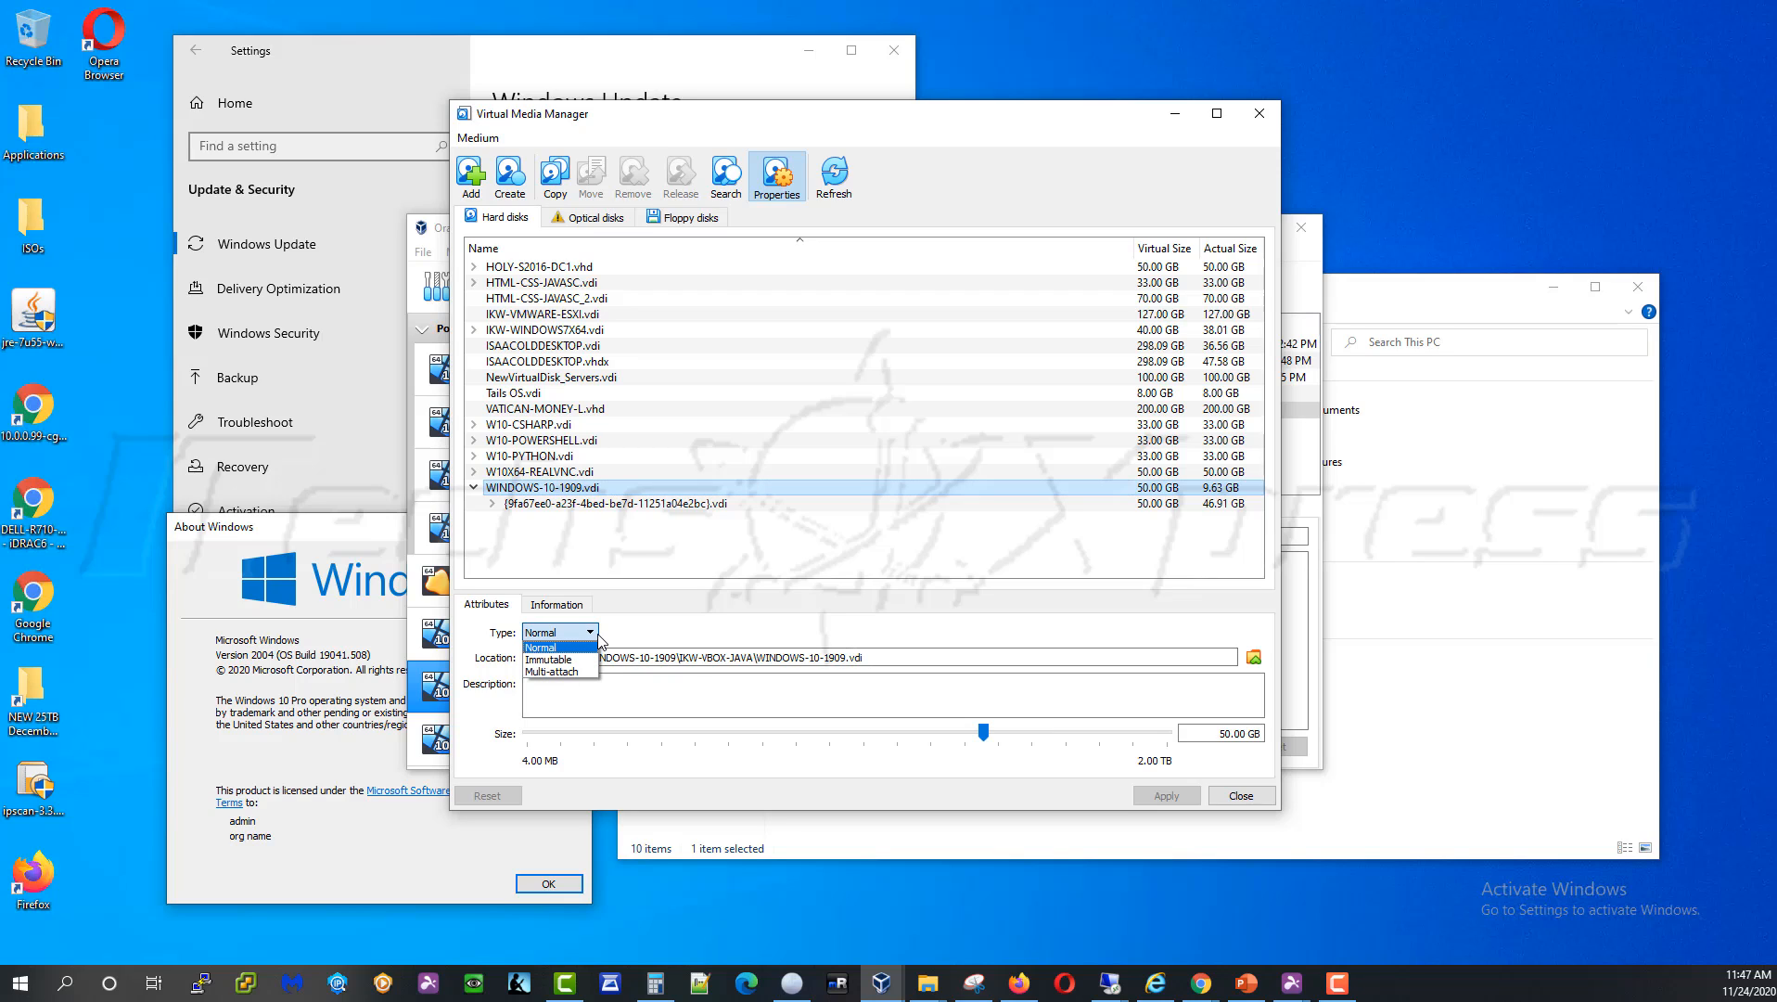
pyautogui.click(648, 637)
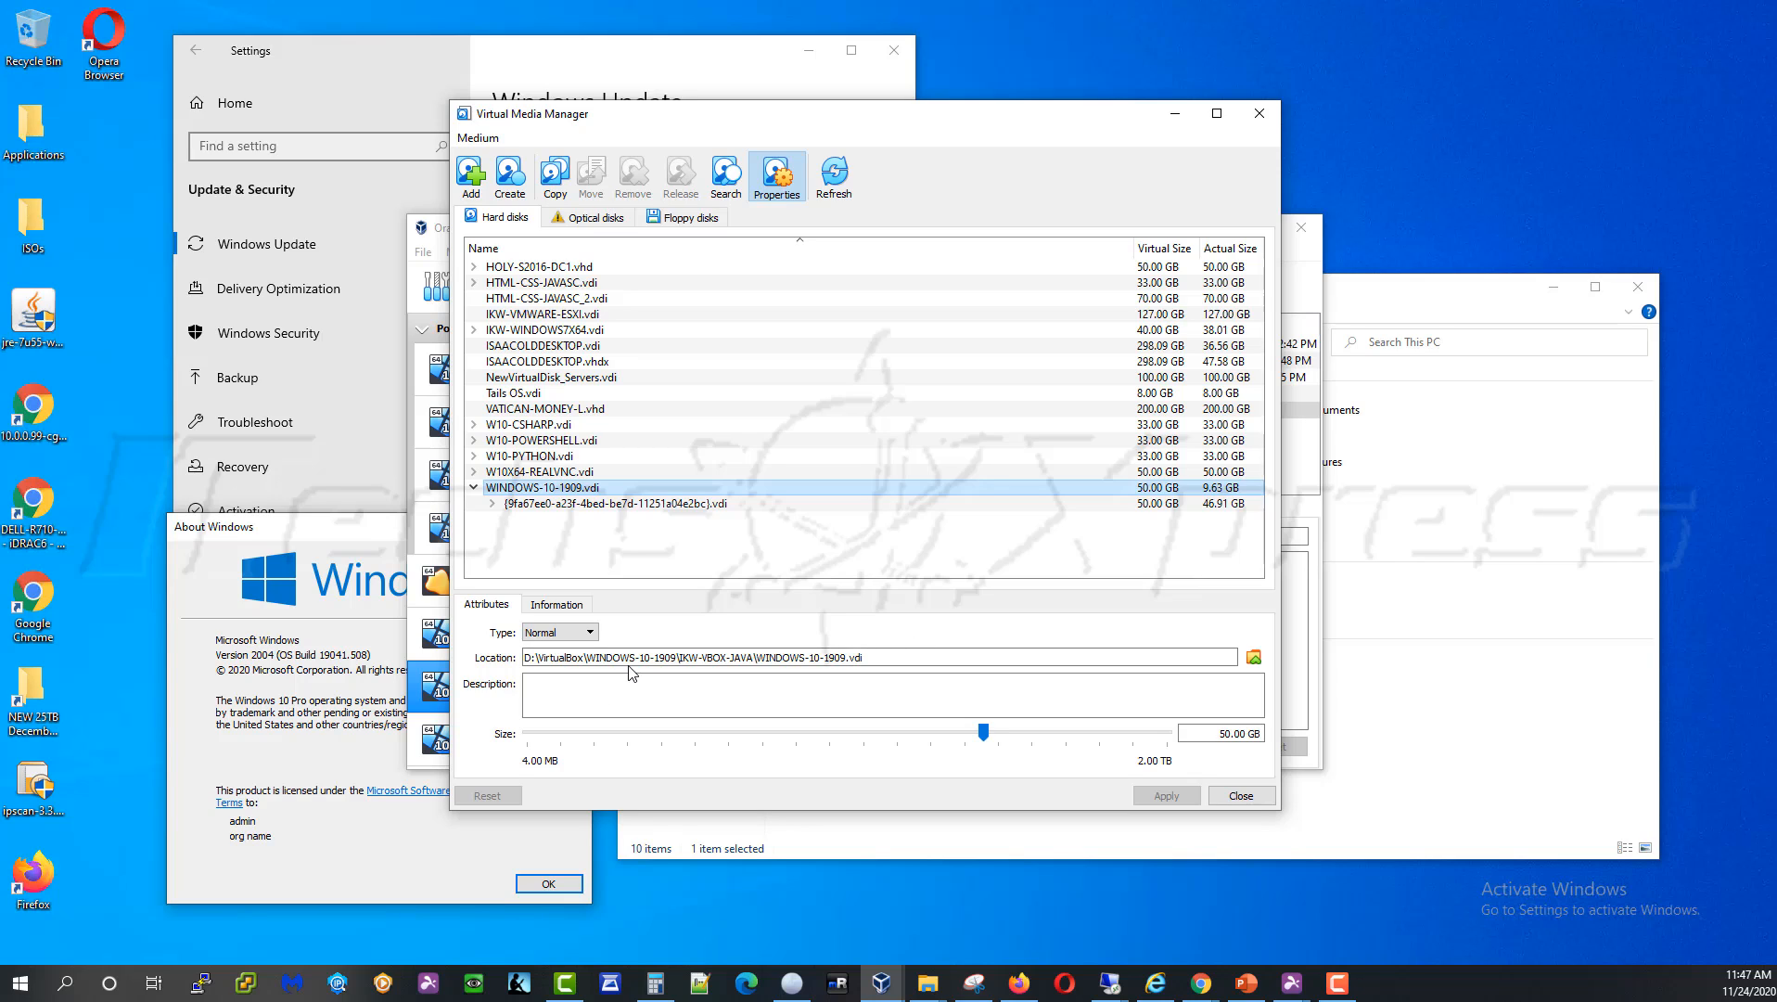
pyautogui.moveTo(888, 666); pyautogui.dragTo(525, 667)
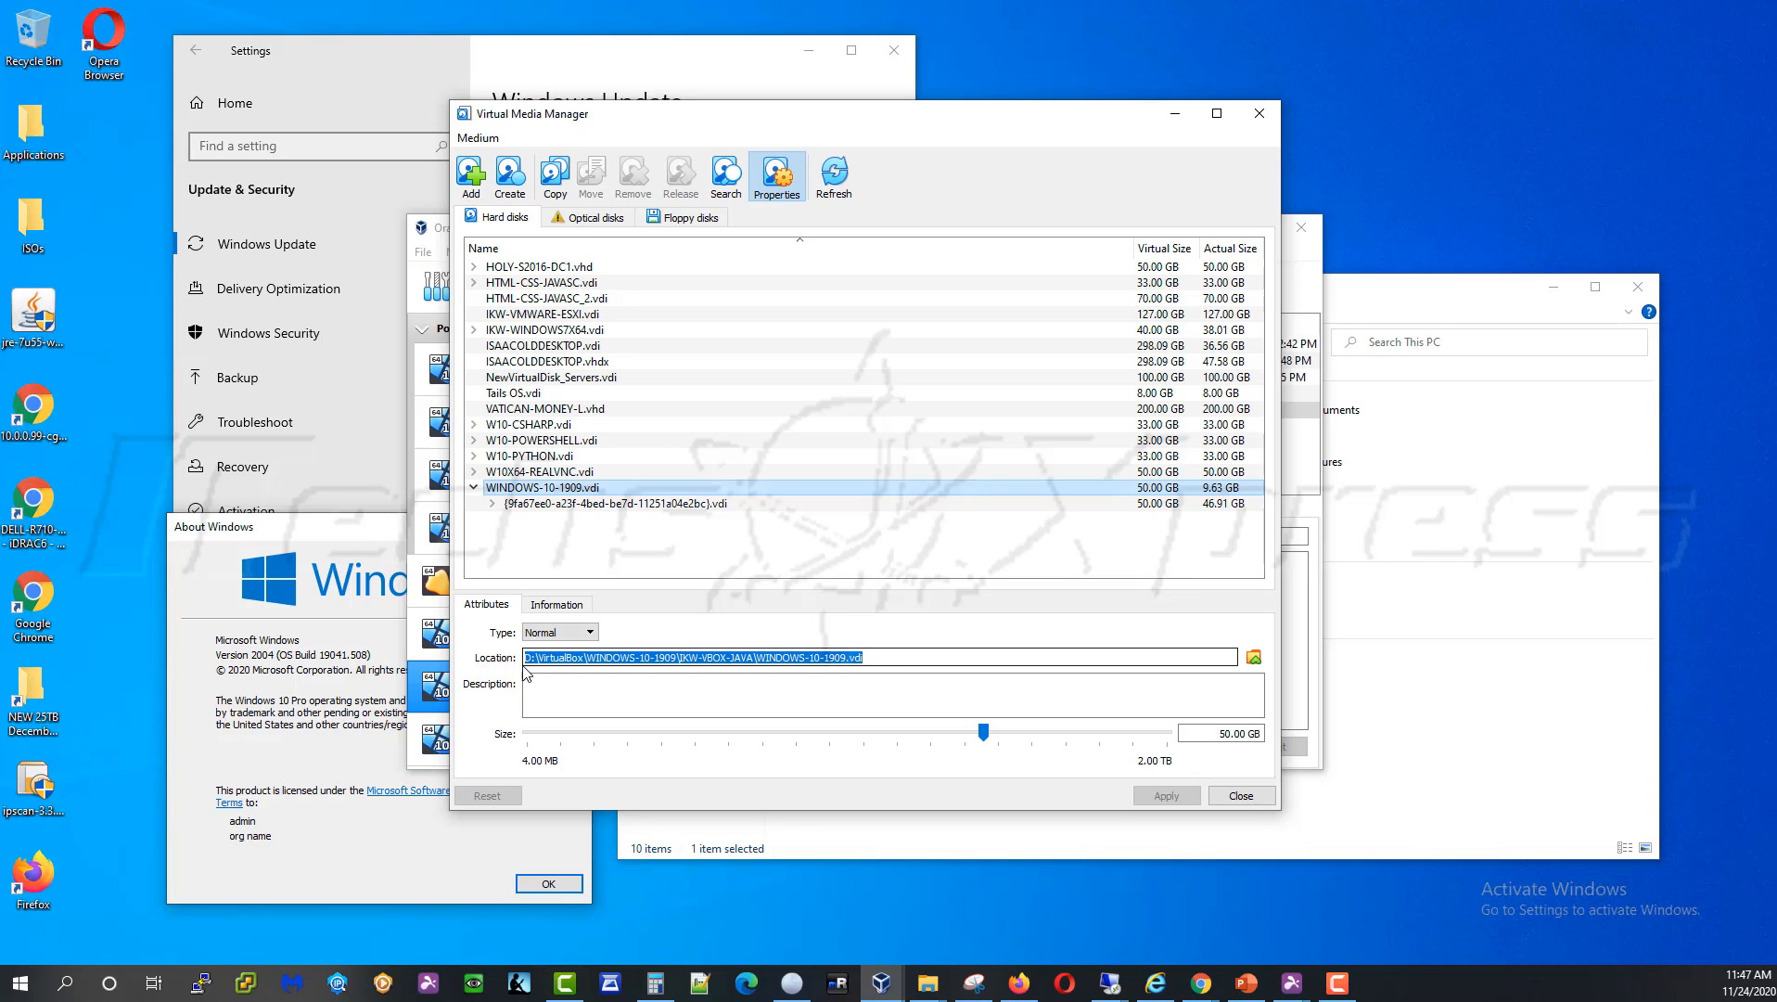
pyautogui.click(792, 666)
pyautogui.moveTo(867, 666); pyautogui.dragTo(525, 668)
pyautogui.click(795, 665)
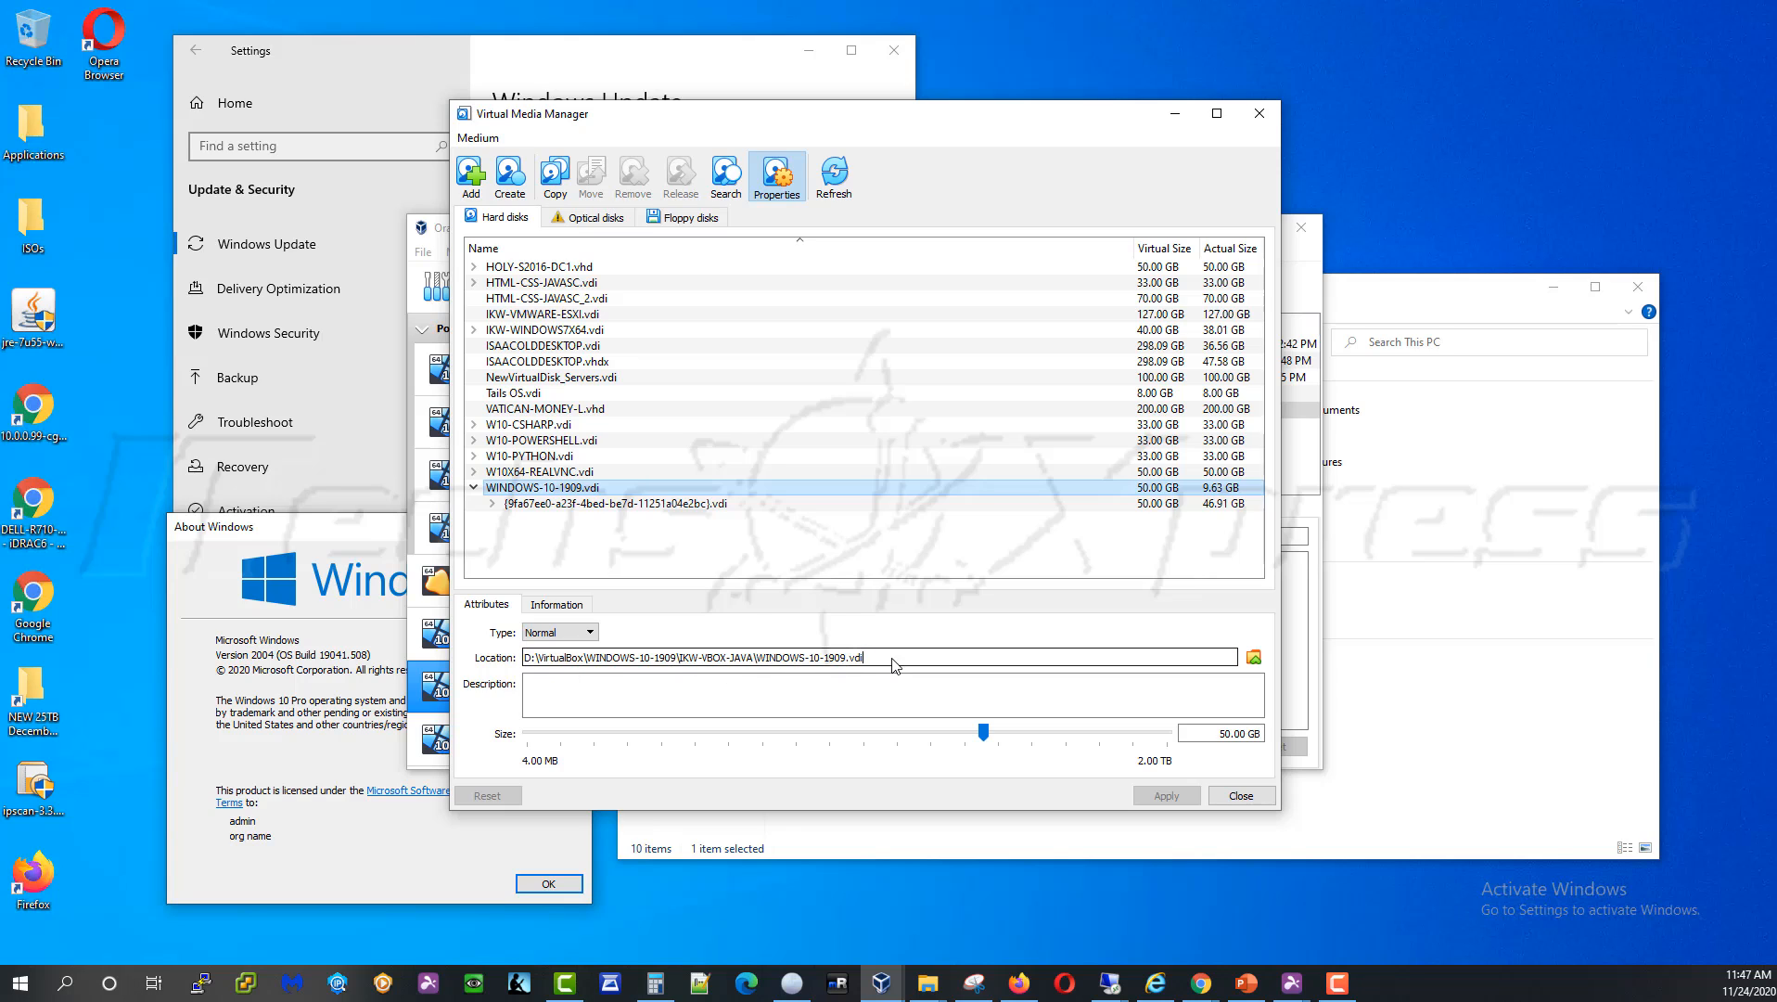
pyautogui.moveTo(893, 664); pyautogui.dragTo(511, 666)
pyautogui.click(562, 661)
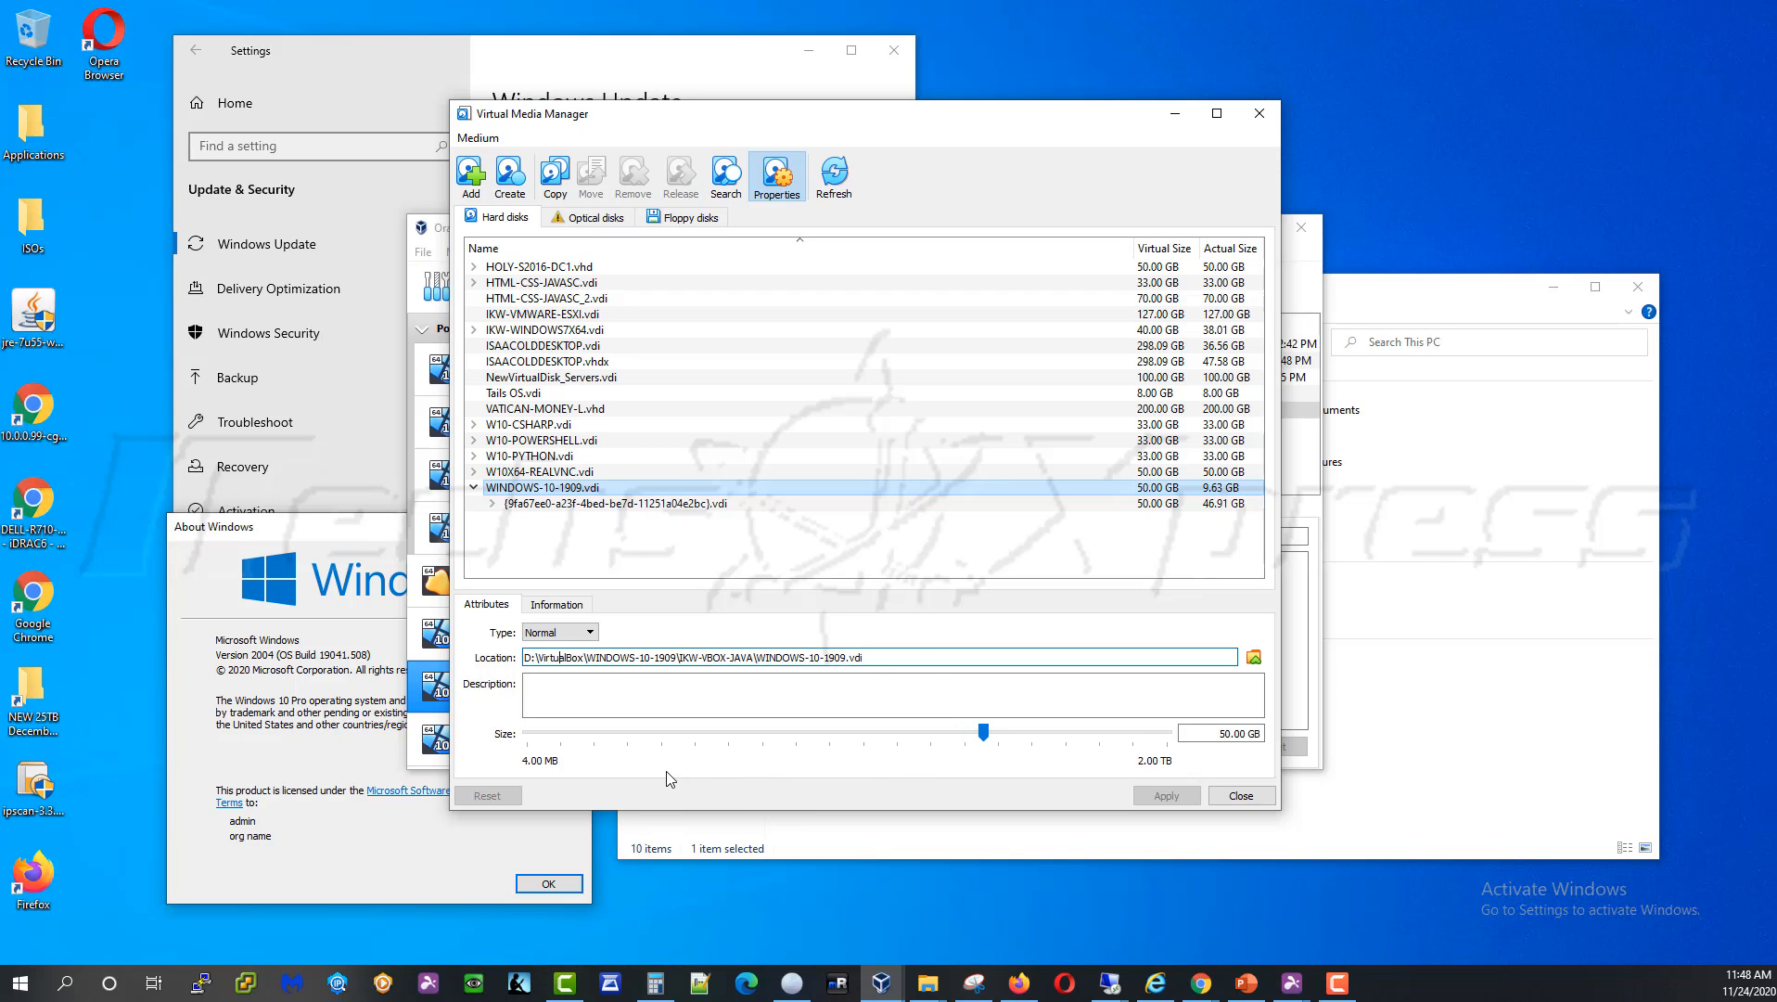
pyautogui.moveTo(988, 742)
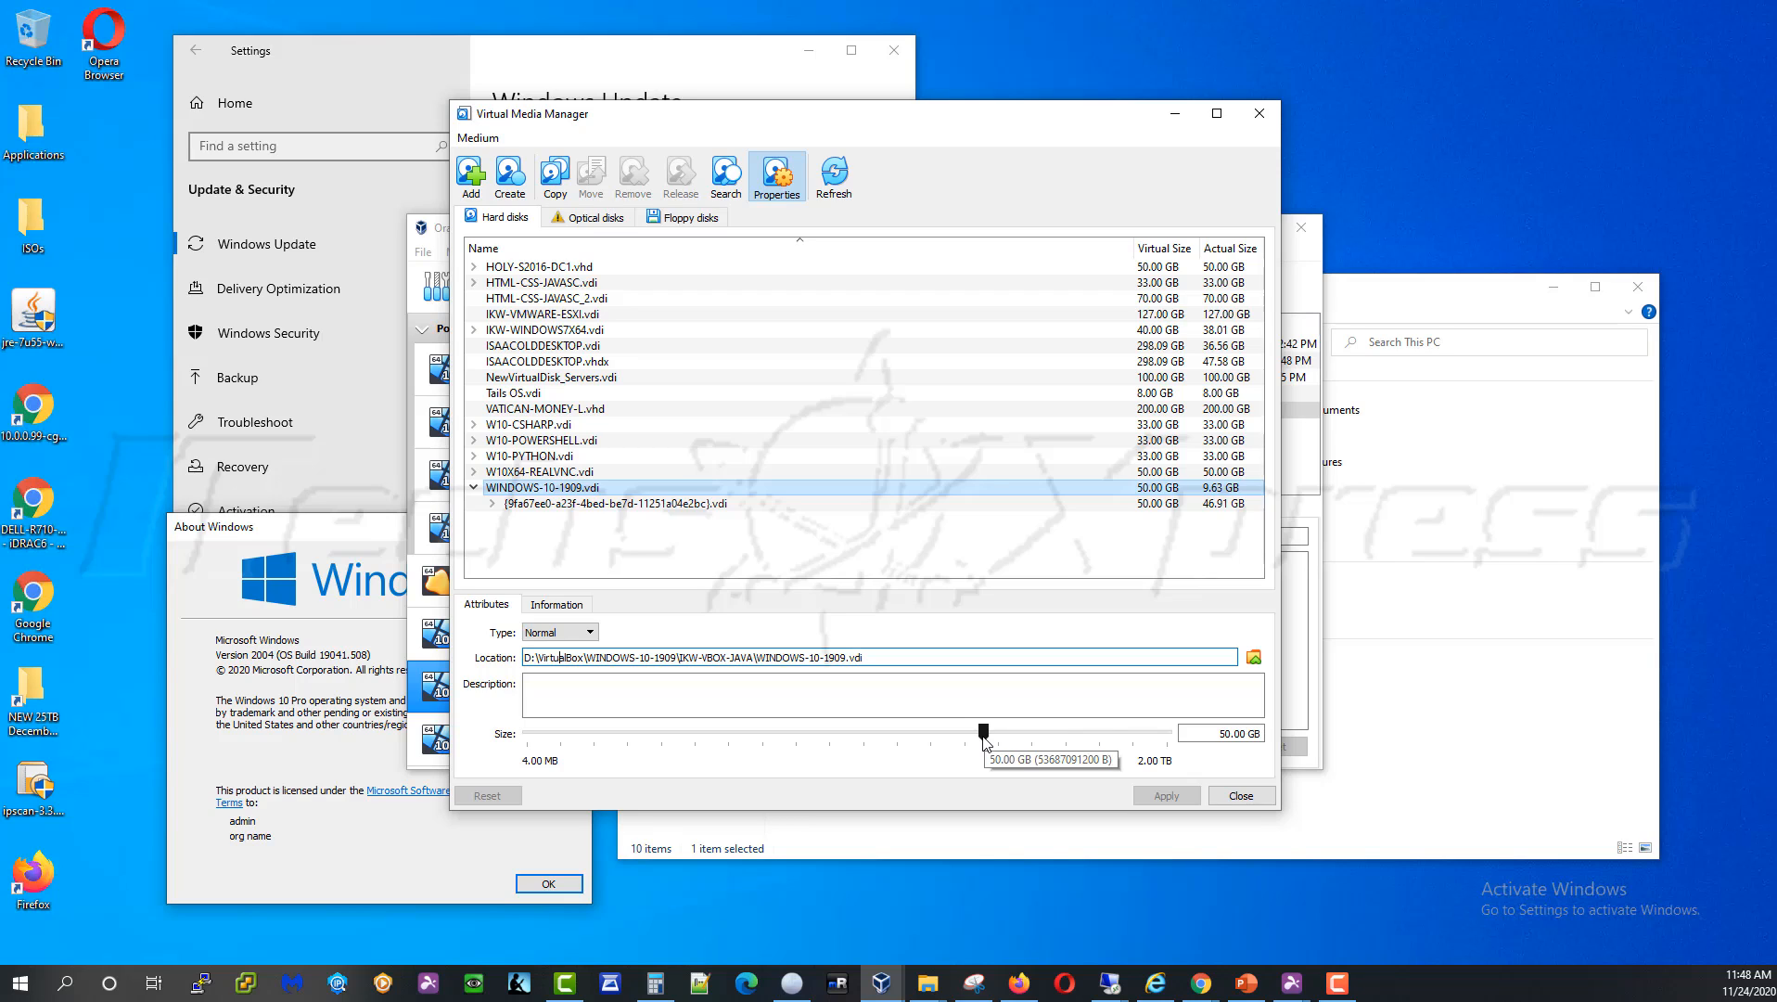
# Change the WINDOWS-10-1909.vdi size value to 100.00 GB and apply it
pyautogui.click(1234, 734)
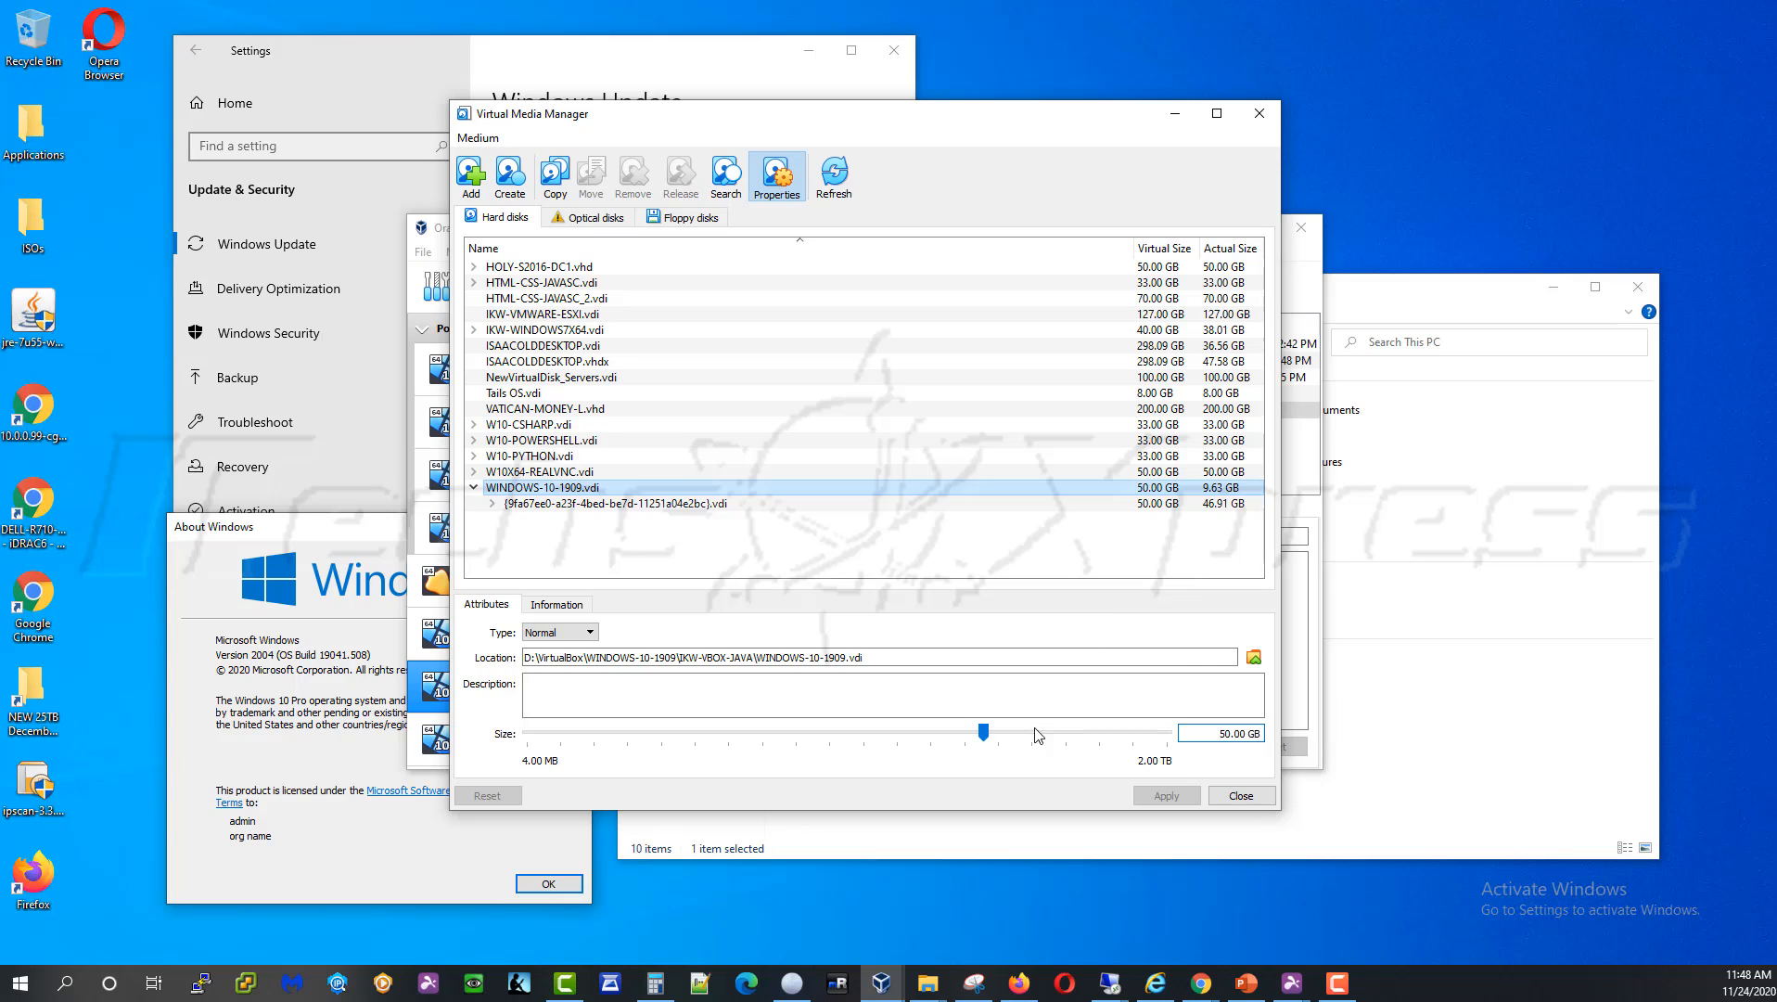
pyautogui.moveTo(983, 732); pyautogui.dragTo(1026, 739)
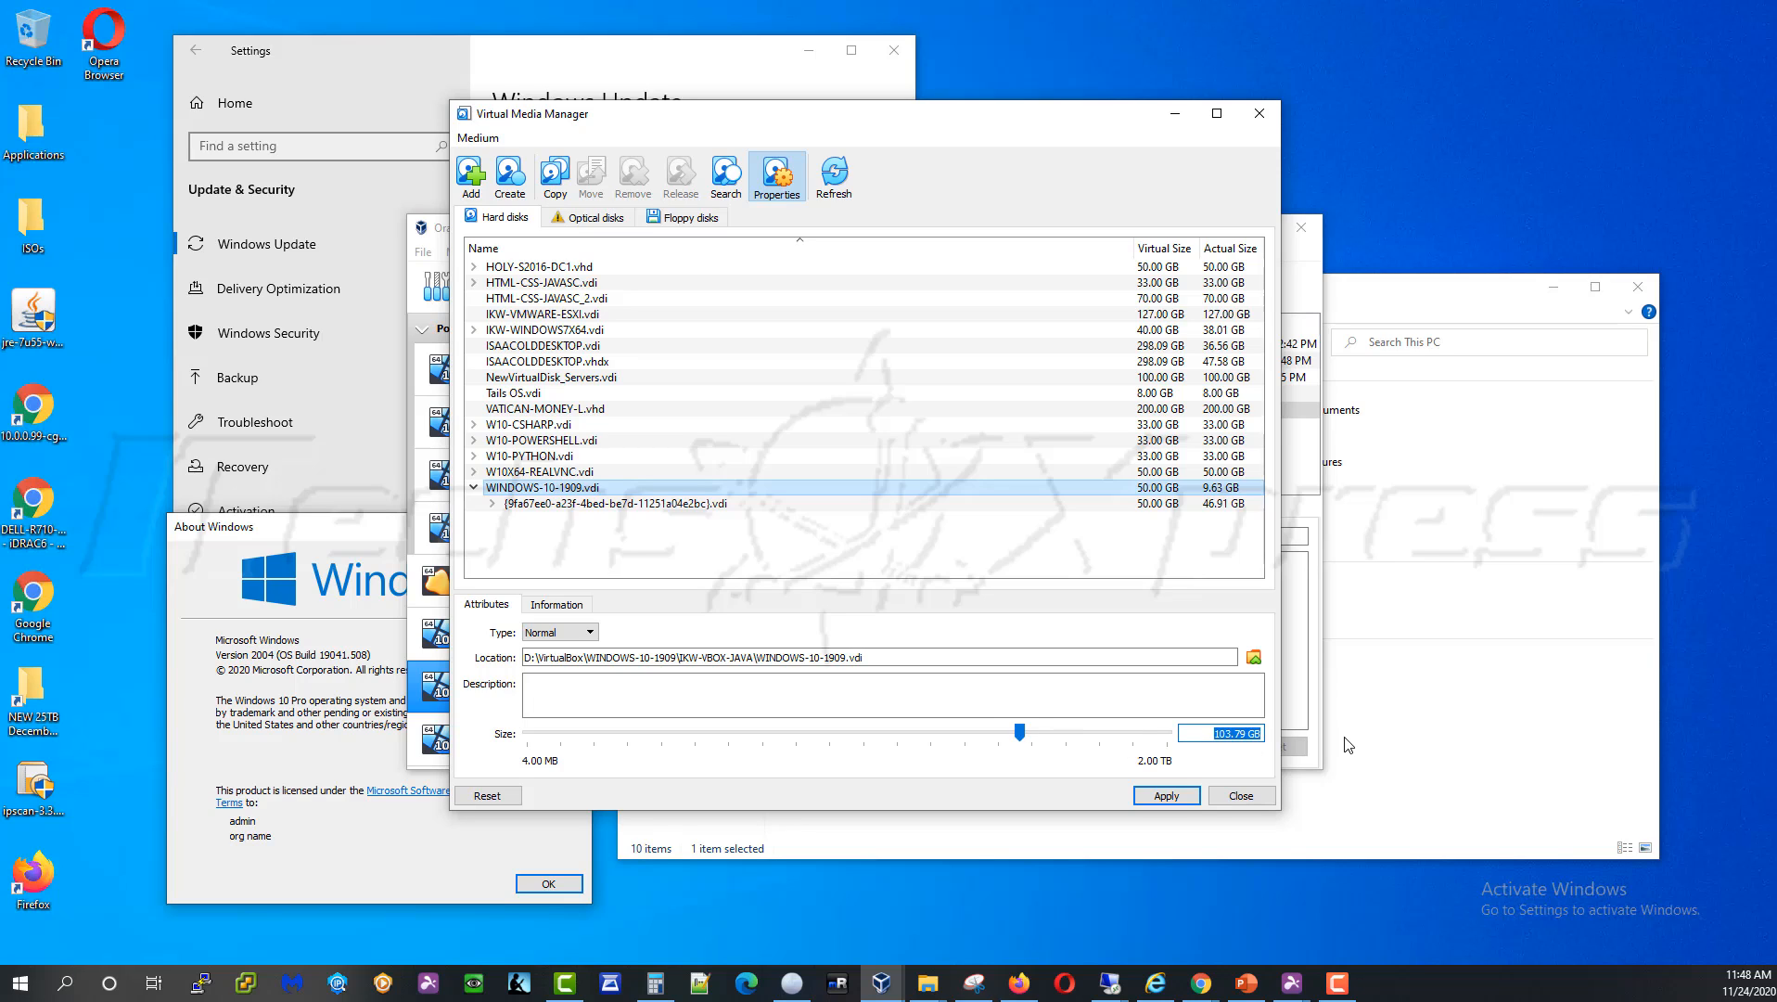
pyautogui.press('Left')
pyautogui.press('BackSpace')
pyautogui.press('BackSpace')
pyautogui.press('BackSpace')
pyautogui.press('BackSpace')
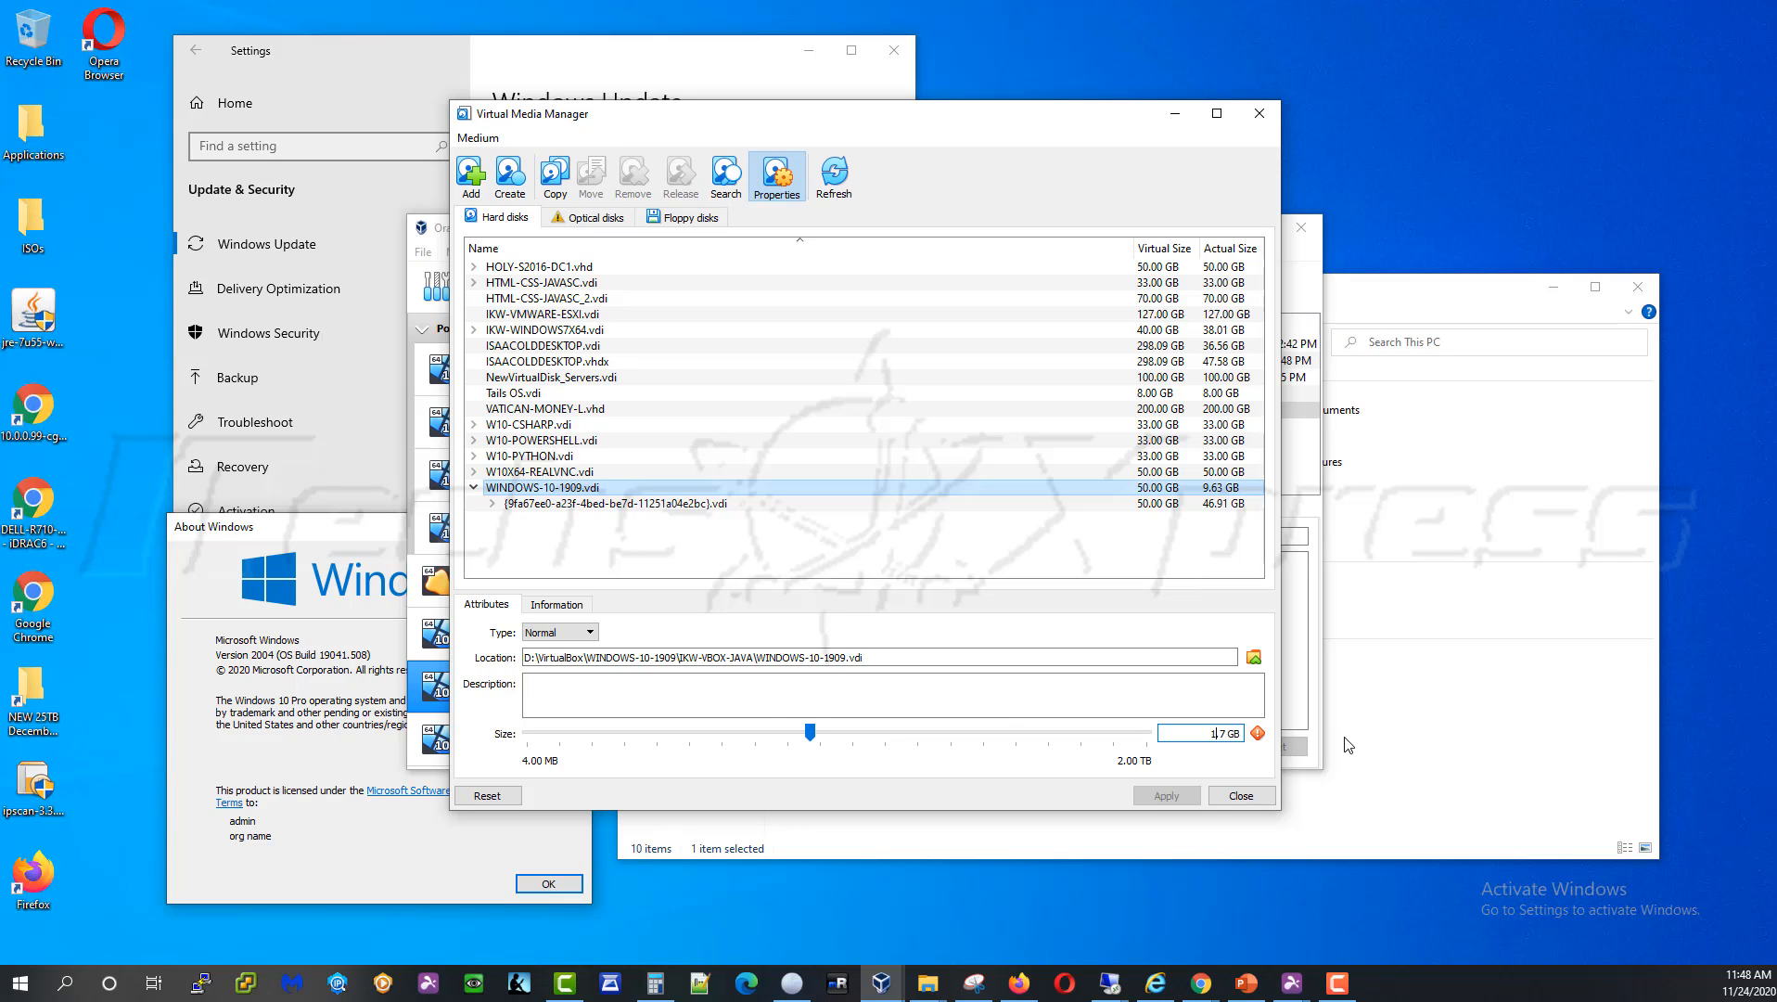
pyautogui.write('100')
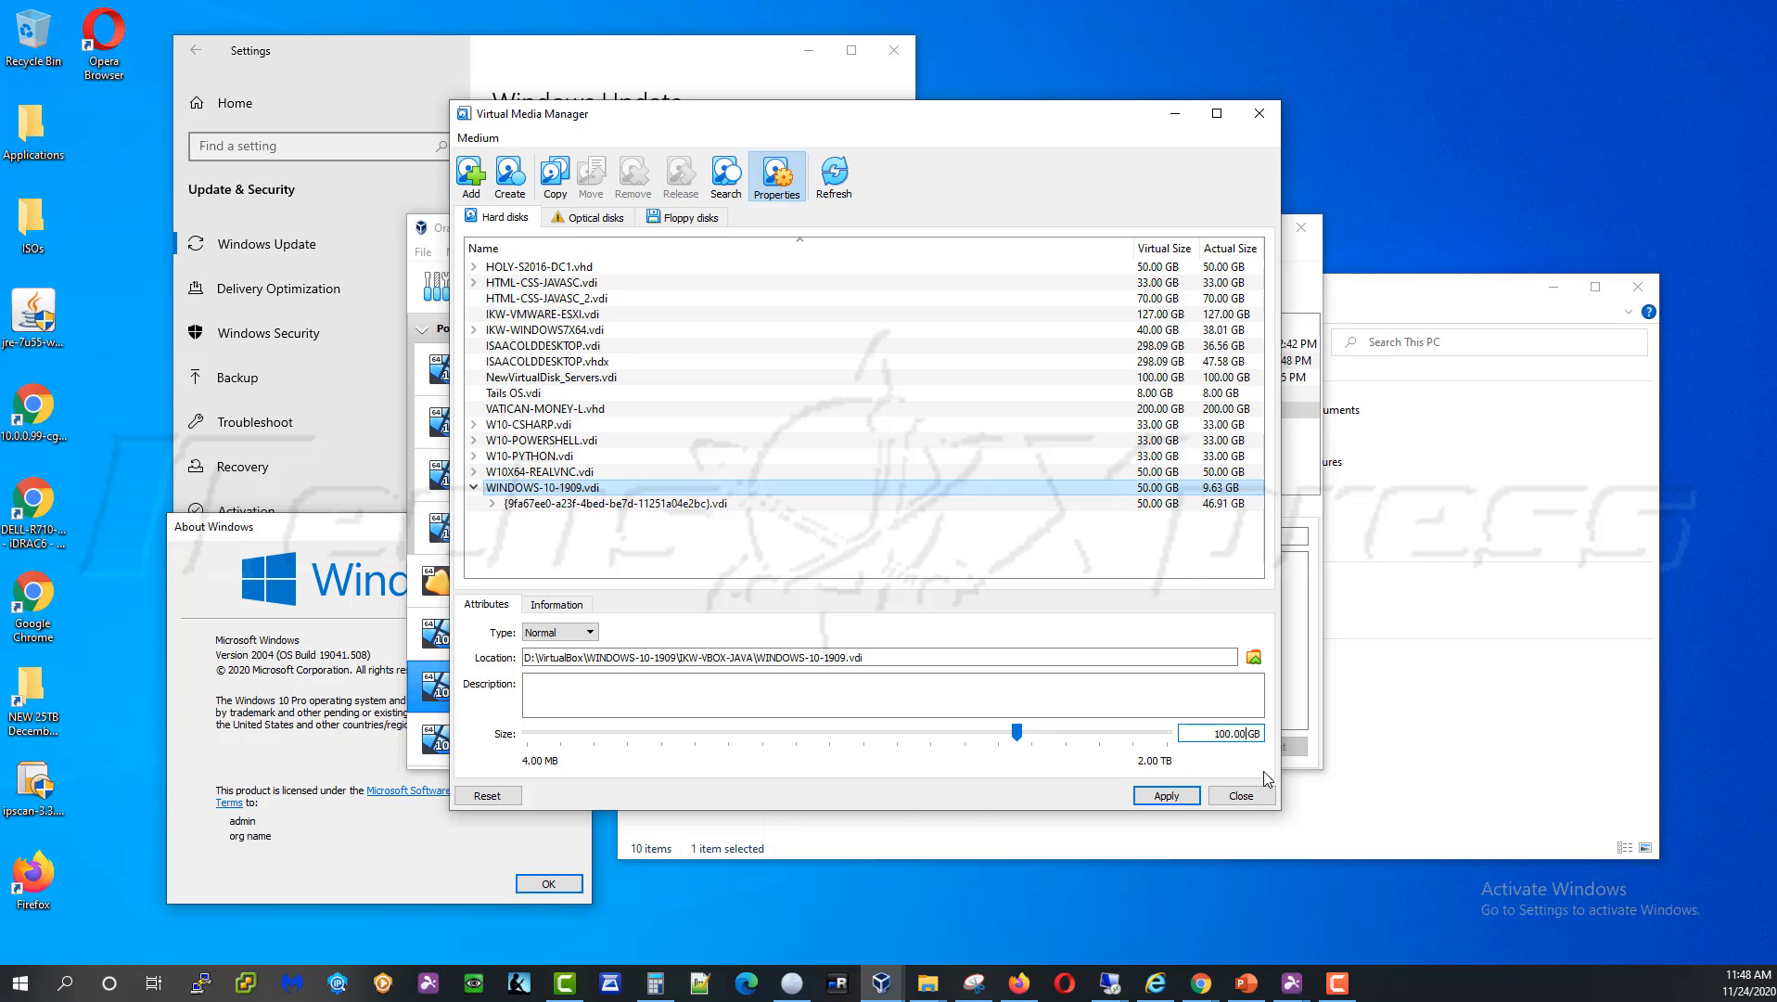
pyautogui.click(1174, 797)
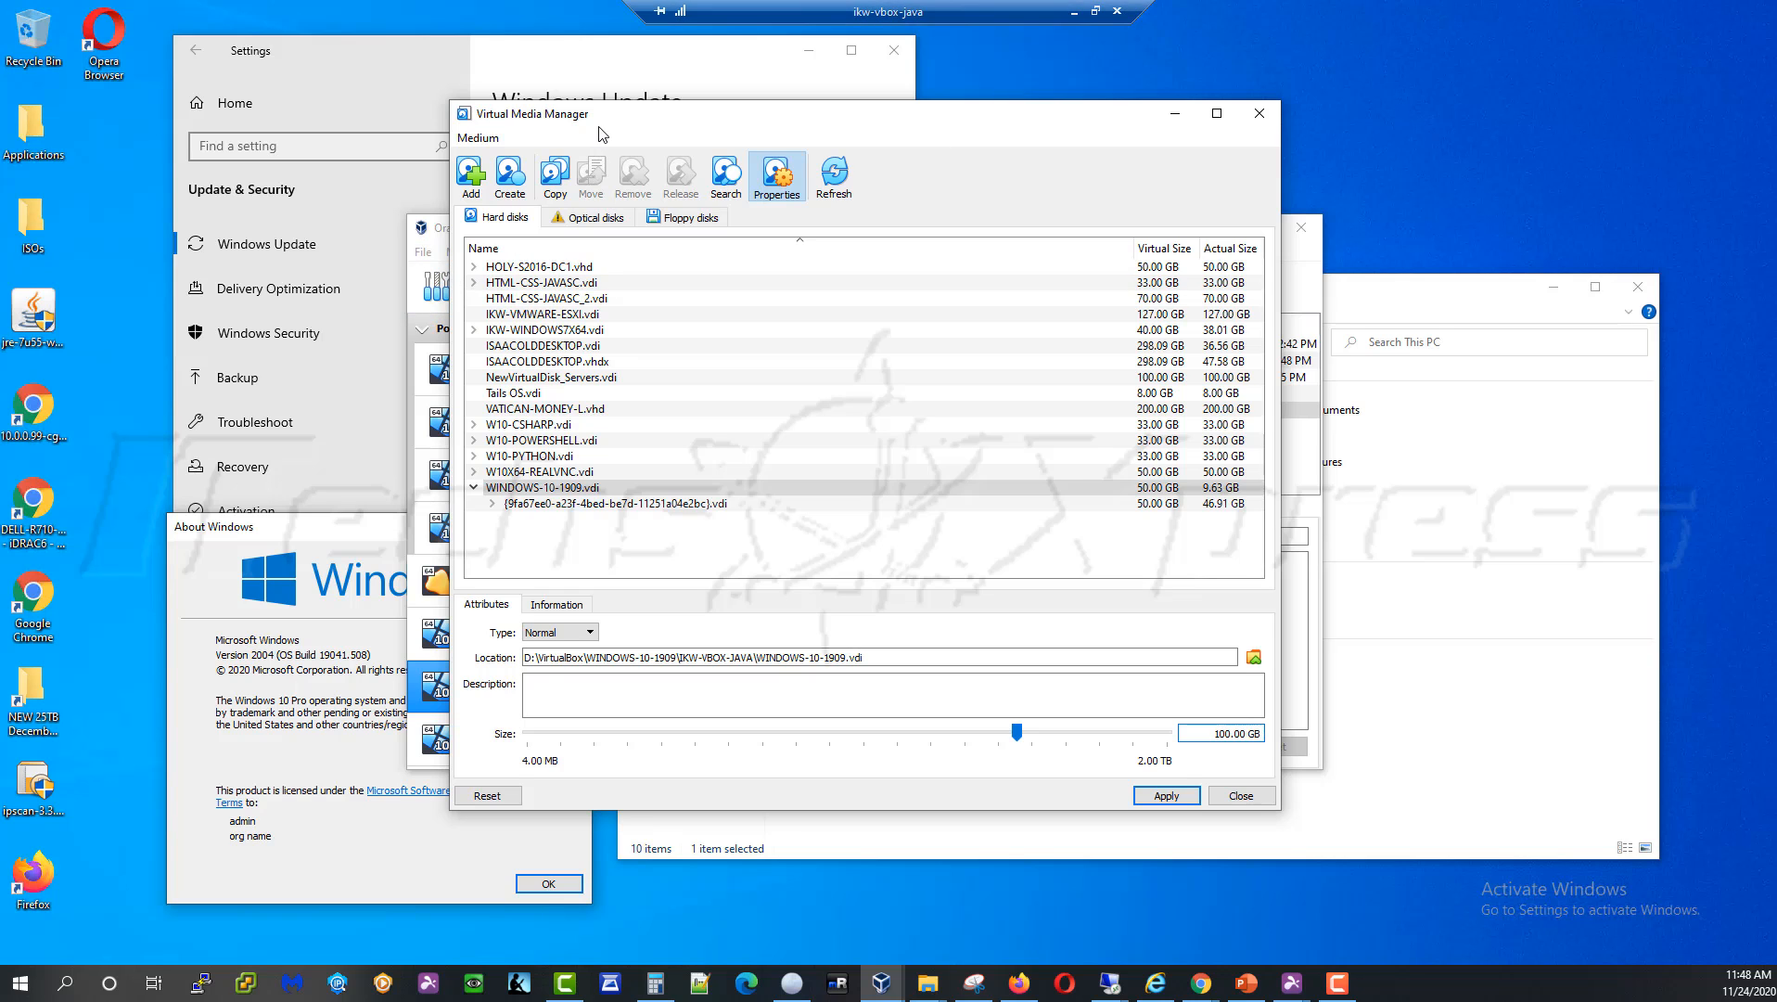
# Launch Disk Management in the Windows guest from the Start button's right-click menu
pyautogui.moveTo(598, 123); pyautogui.dragTo(879, 134)
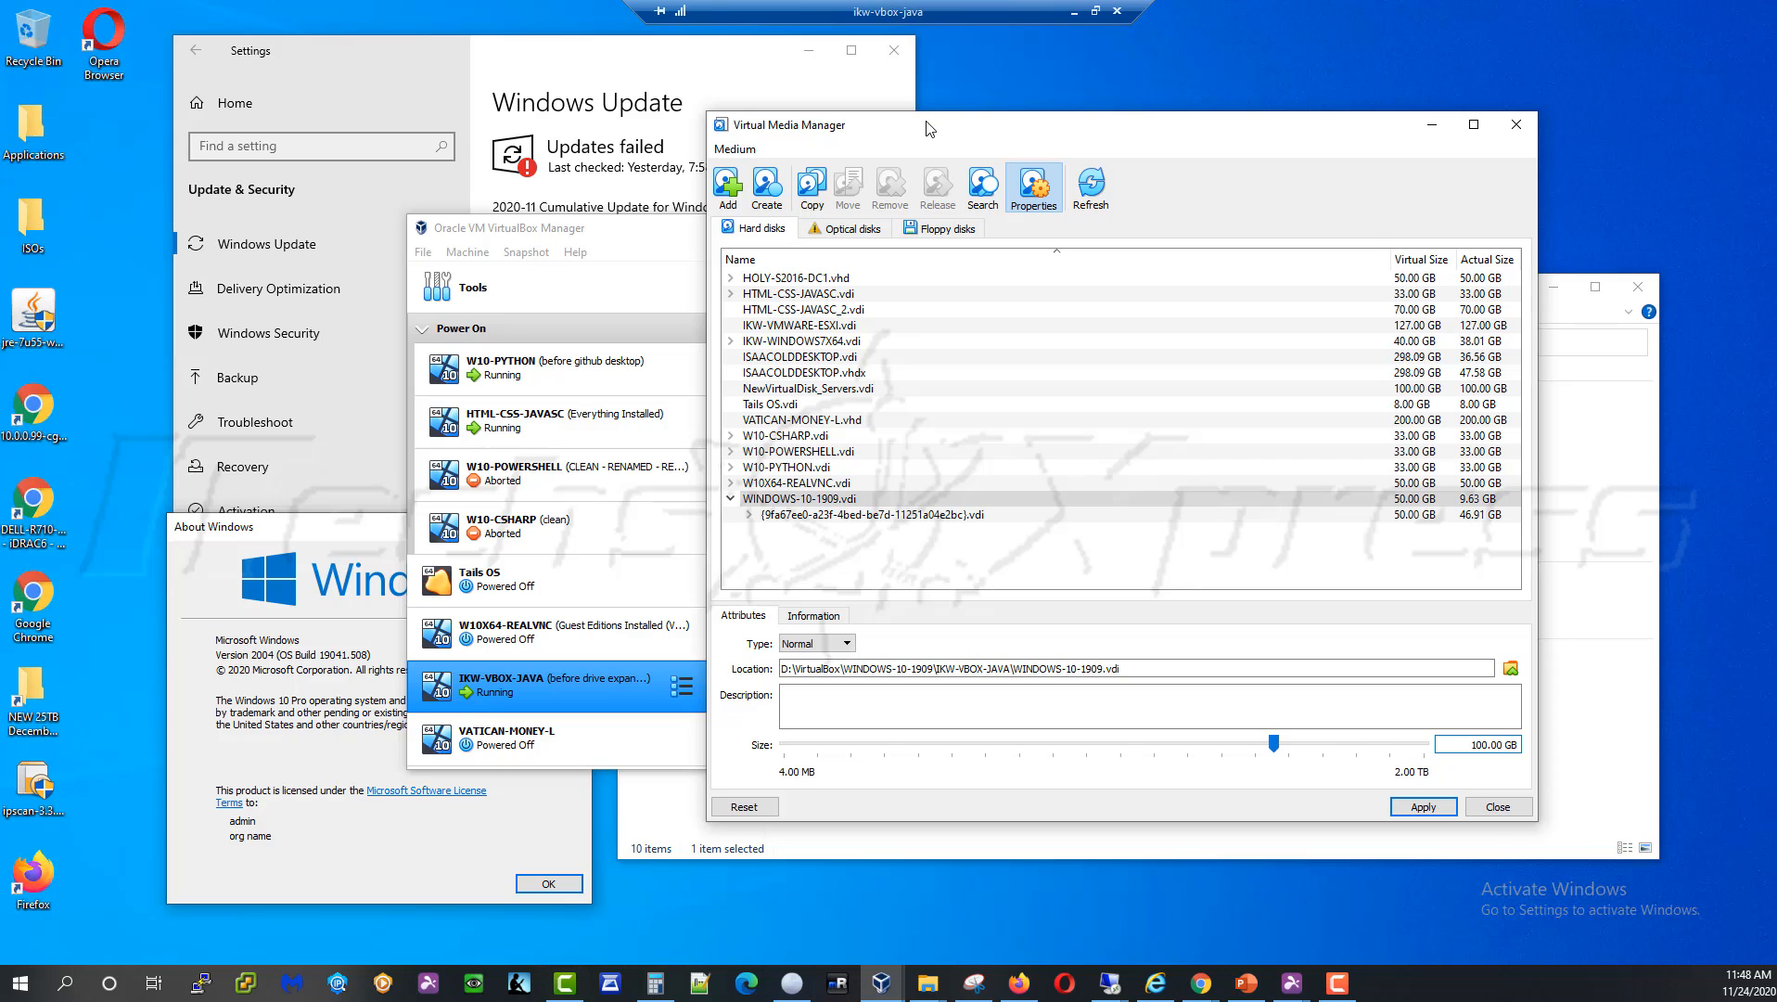
pyautogui.moveTo(923, 135); pyautogui.dragTo(747, 88)
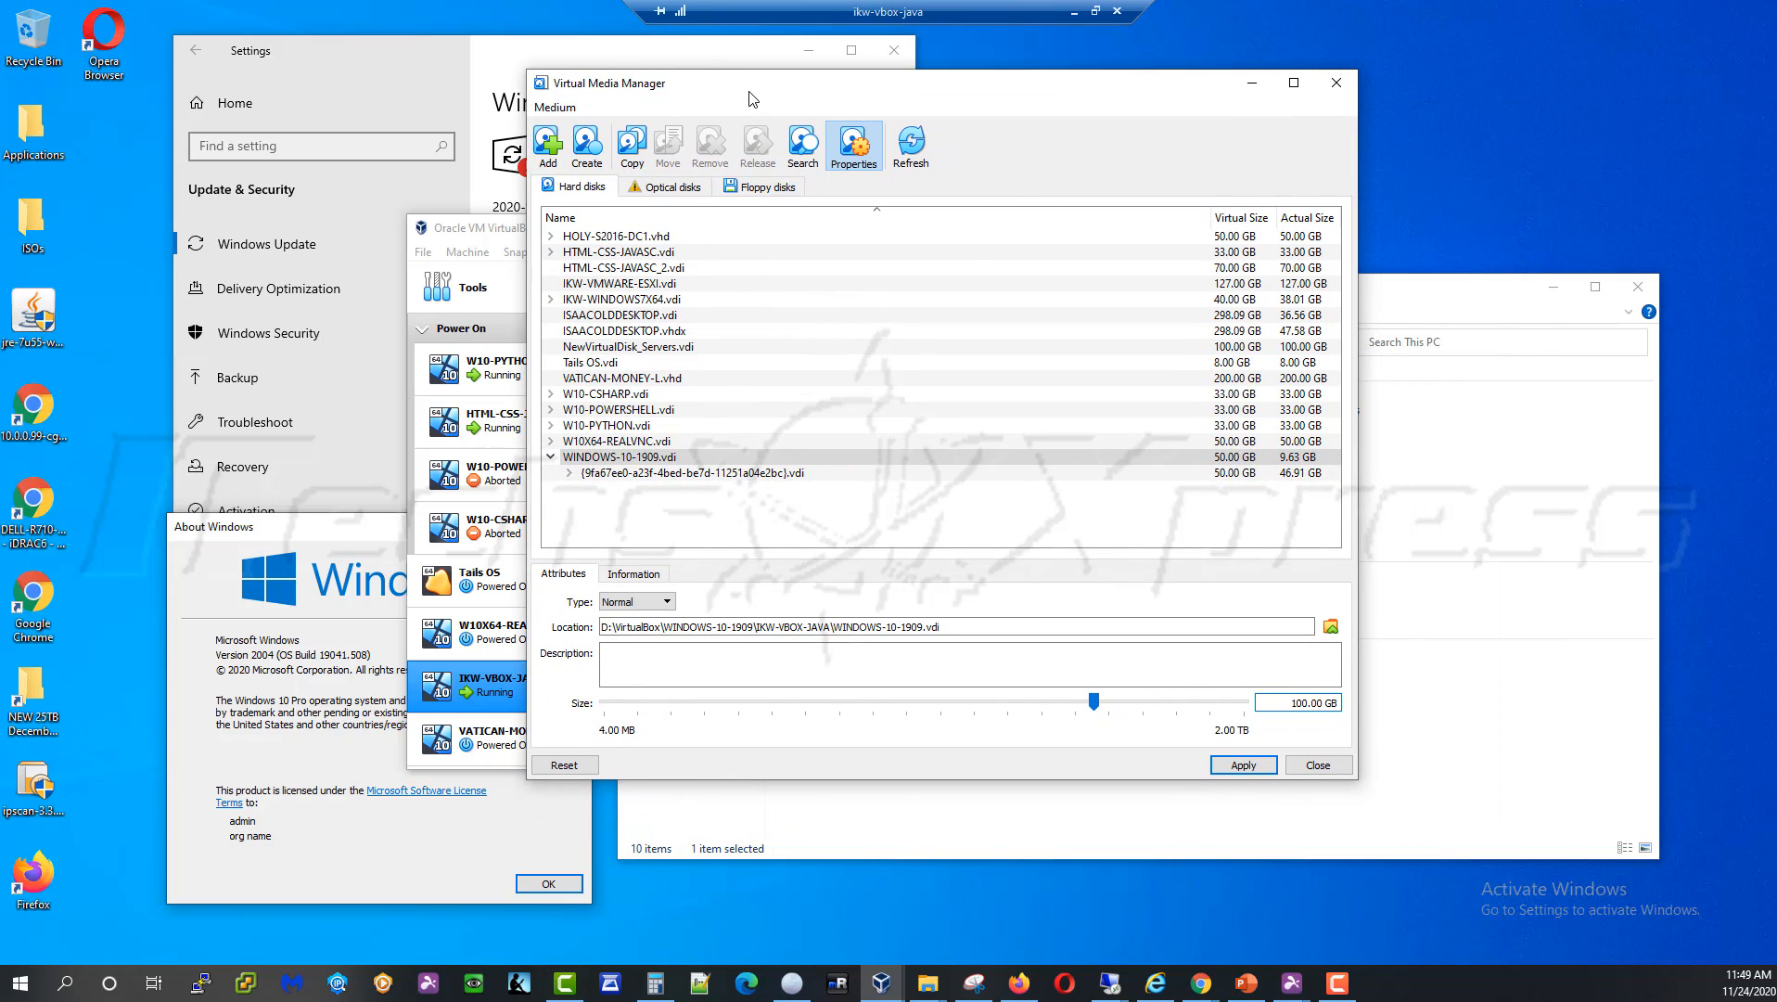
pyautogui.rightClick(26, 991)
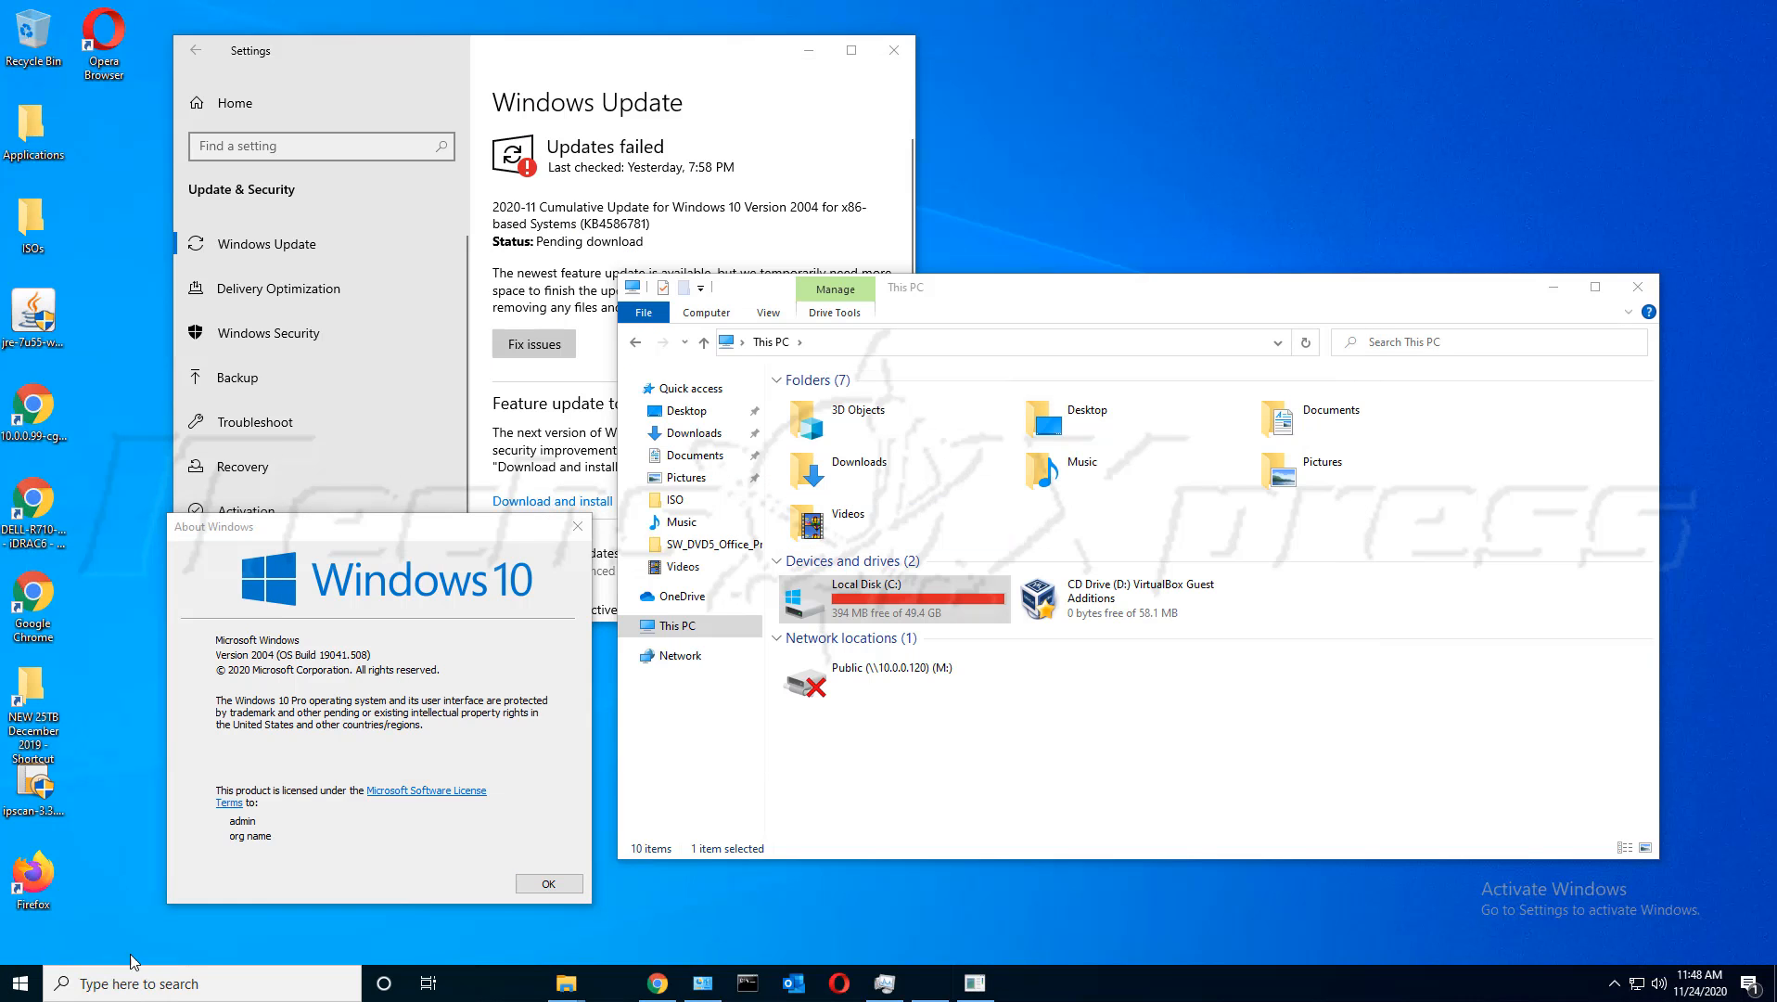
pyautogui.rightClick(20, 982)
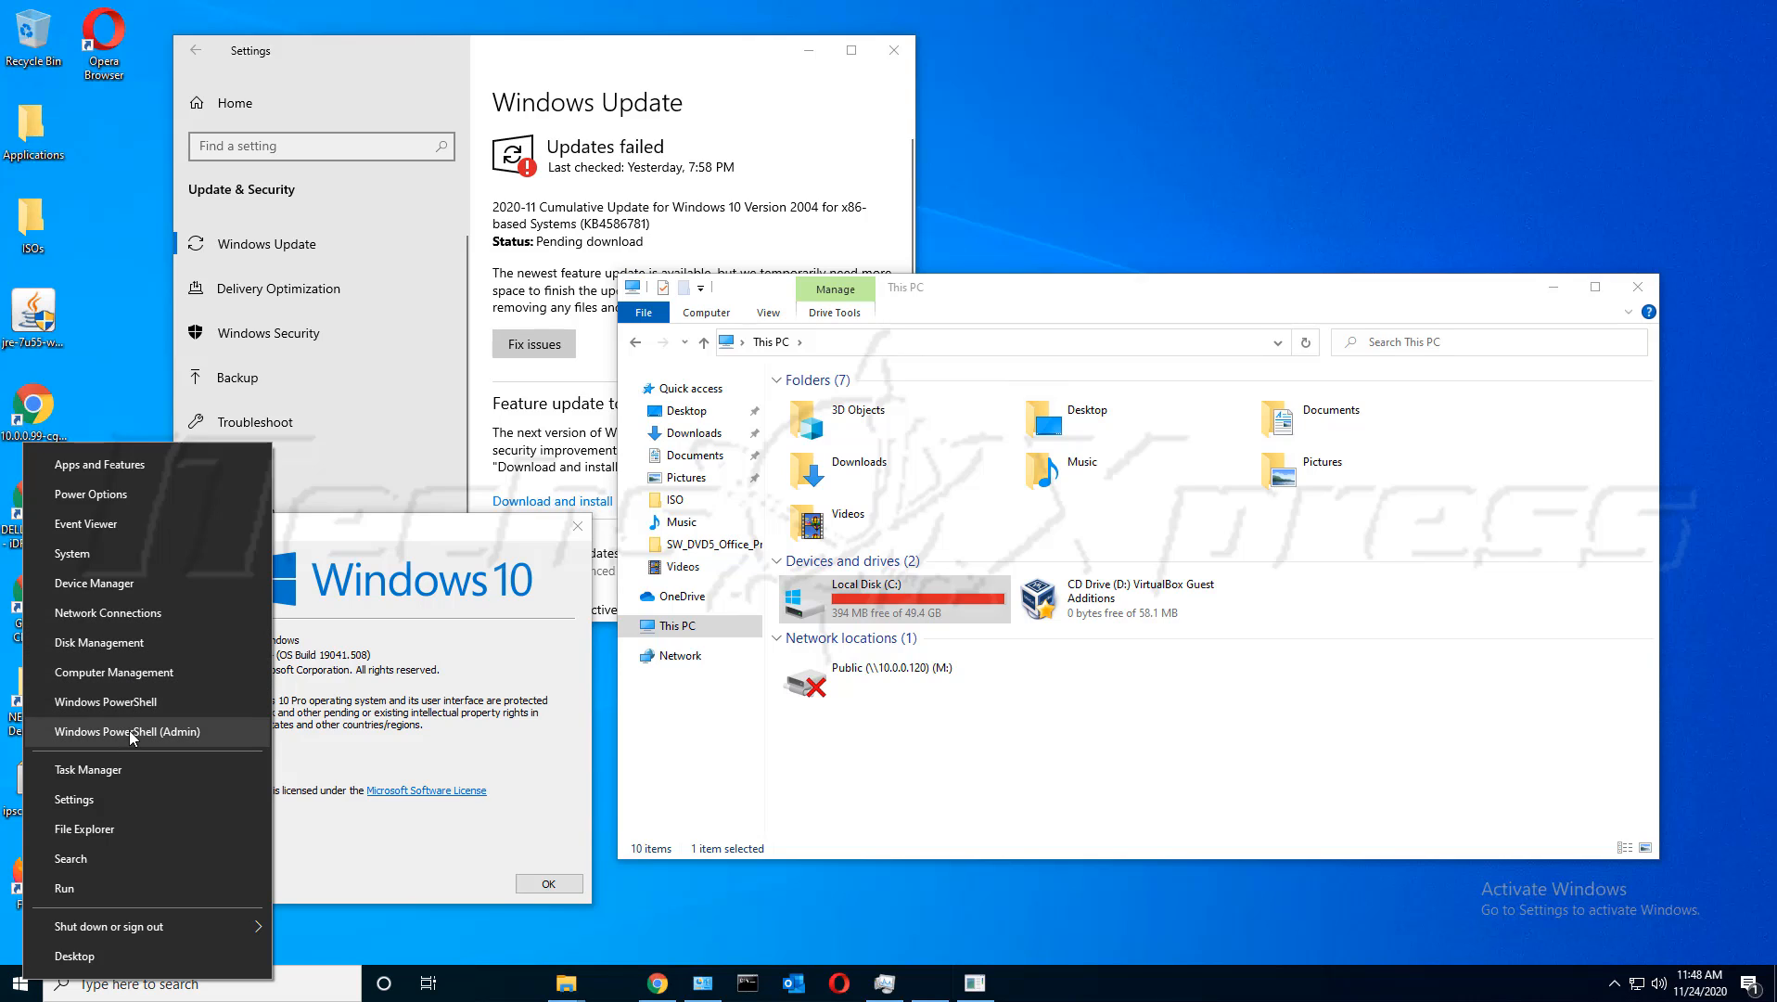
pyautogui.click(136, 642)
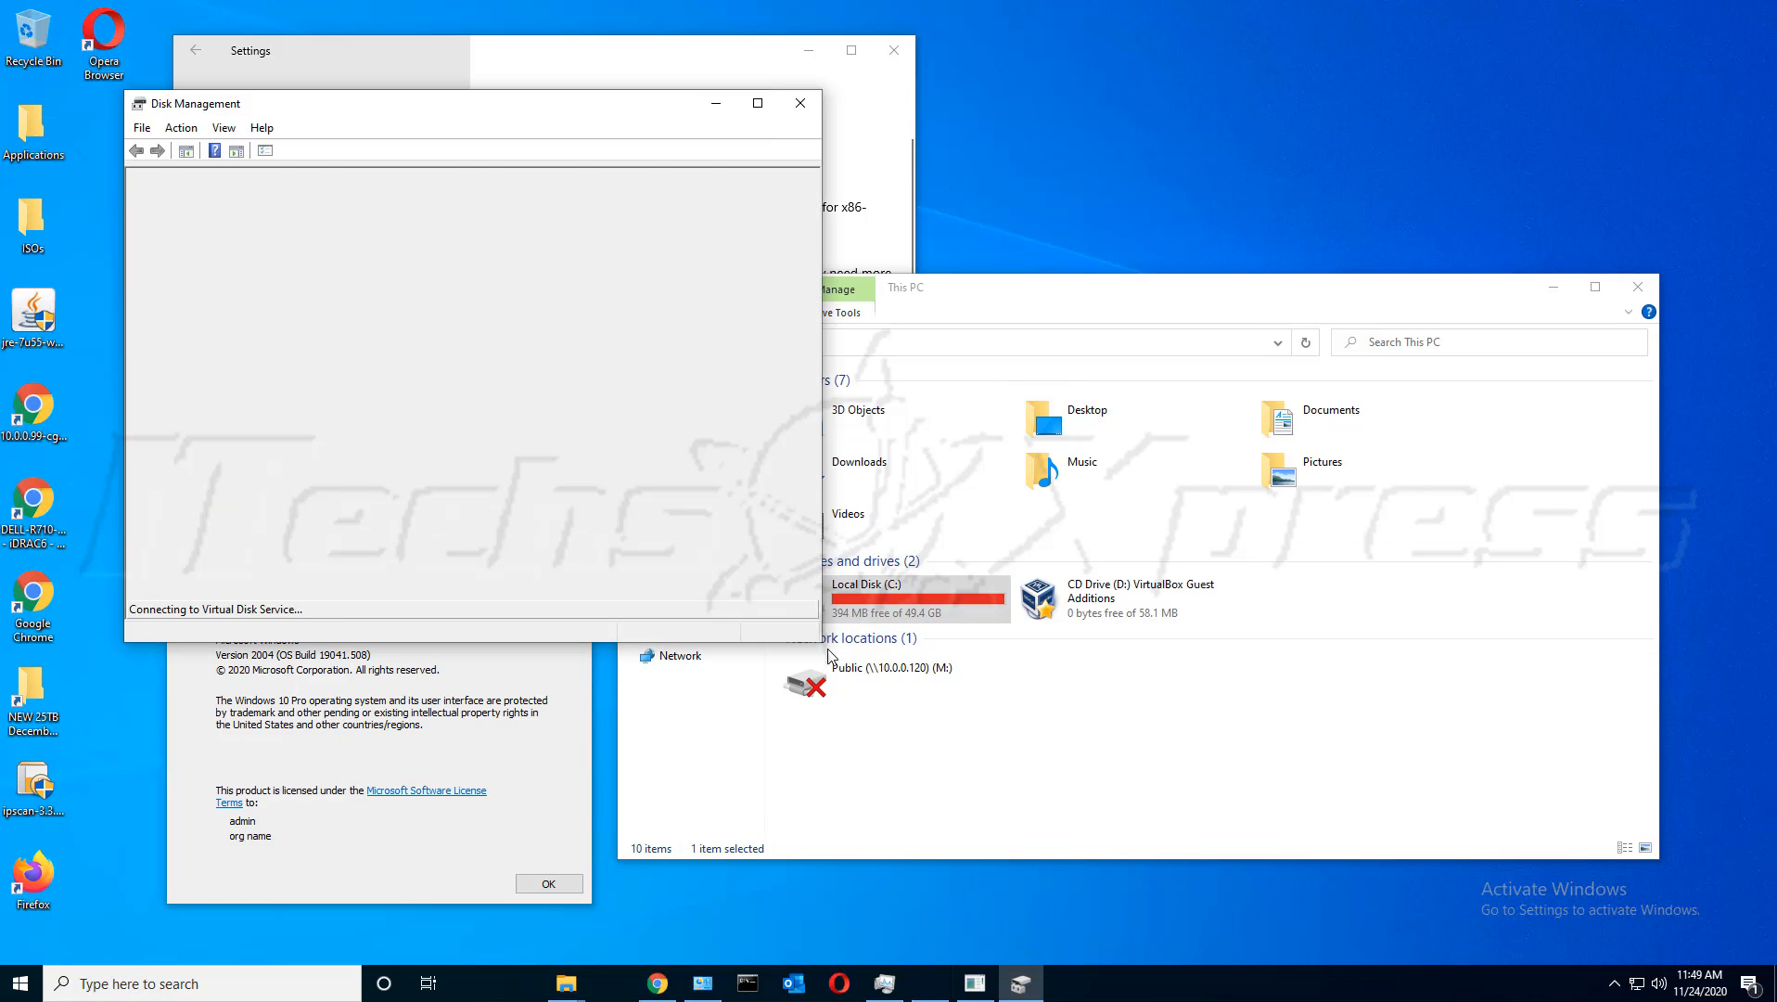
# Enlarge Disk Management and select the C: volume, 49.43 GB on the 50.00 GB Disk 0
pyautogui.moveTo(829, 655); pyautogui.dragTo(1150, 747)
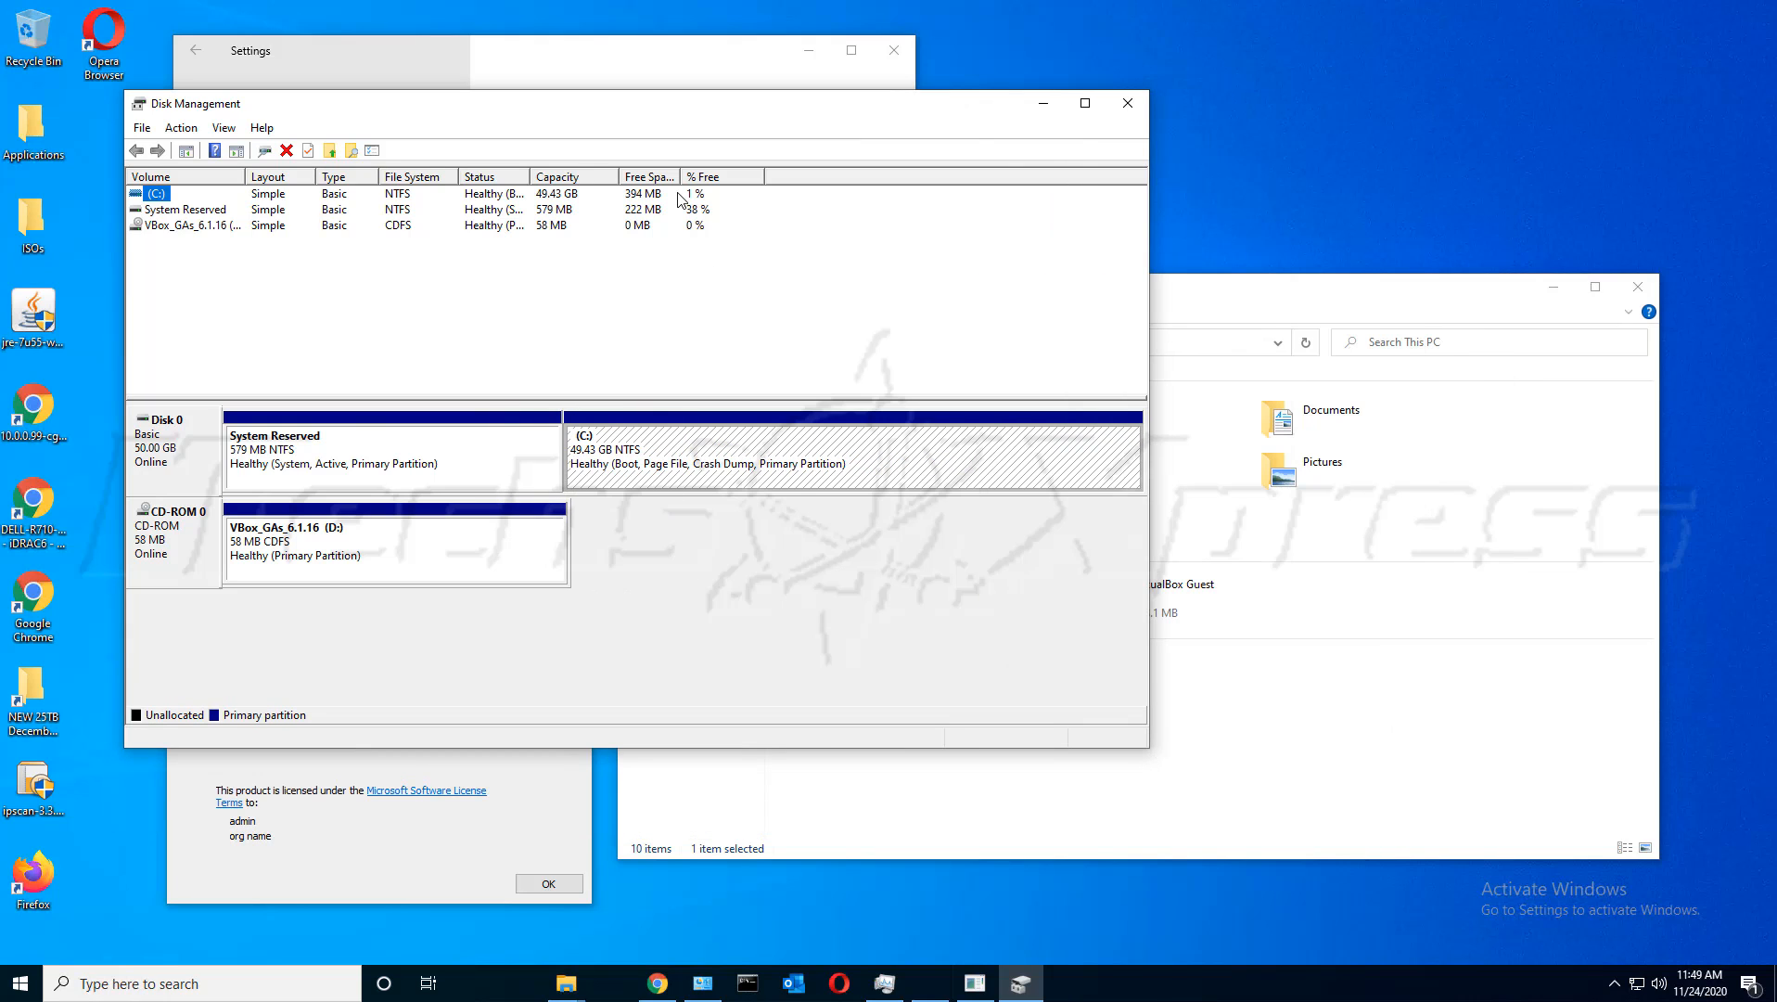
pyautogui.moveTo(598, 113); pyautogui.dragTo(875, 83)
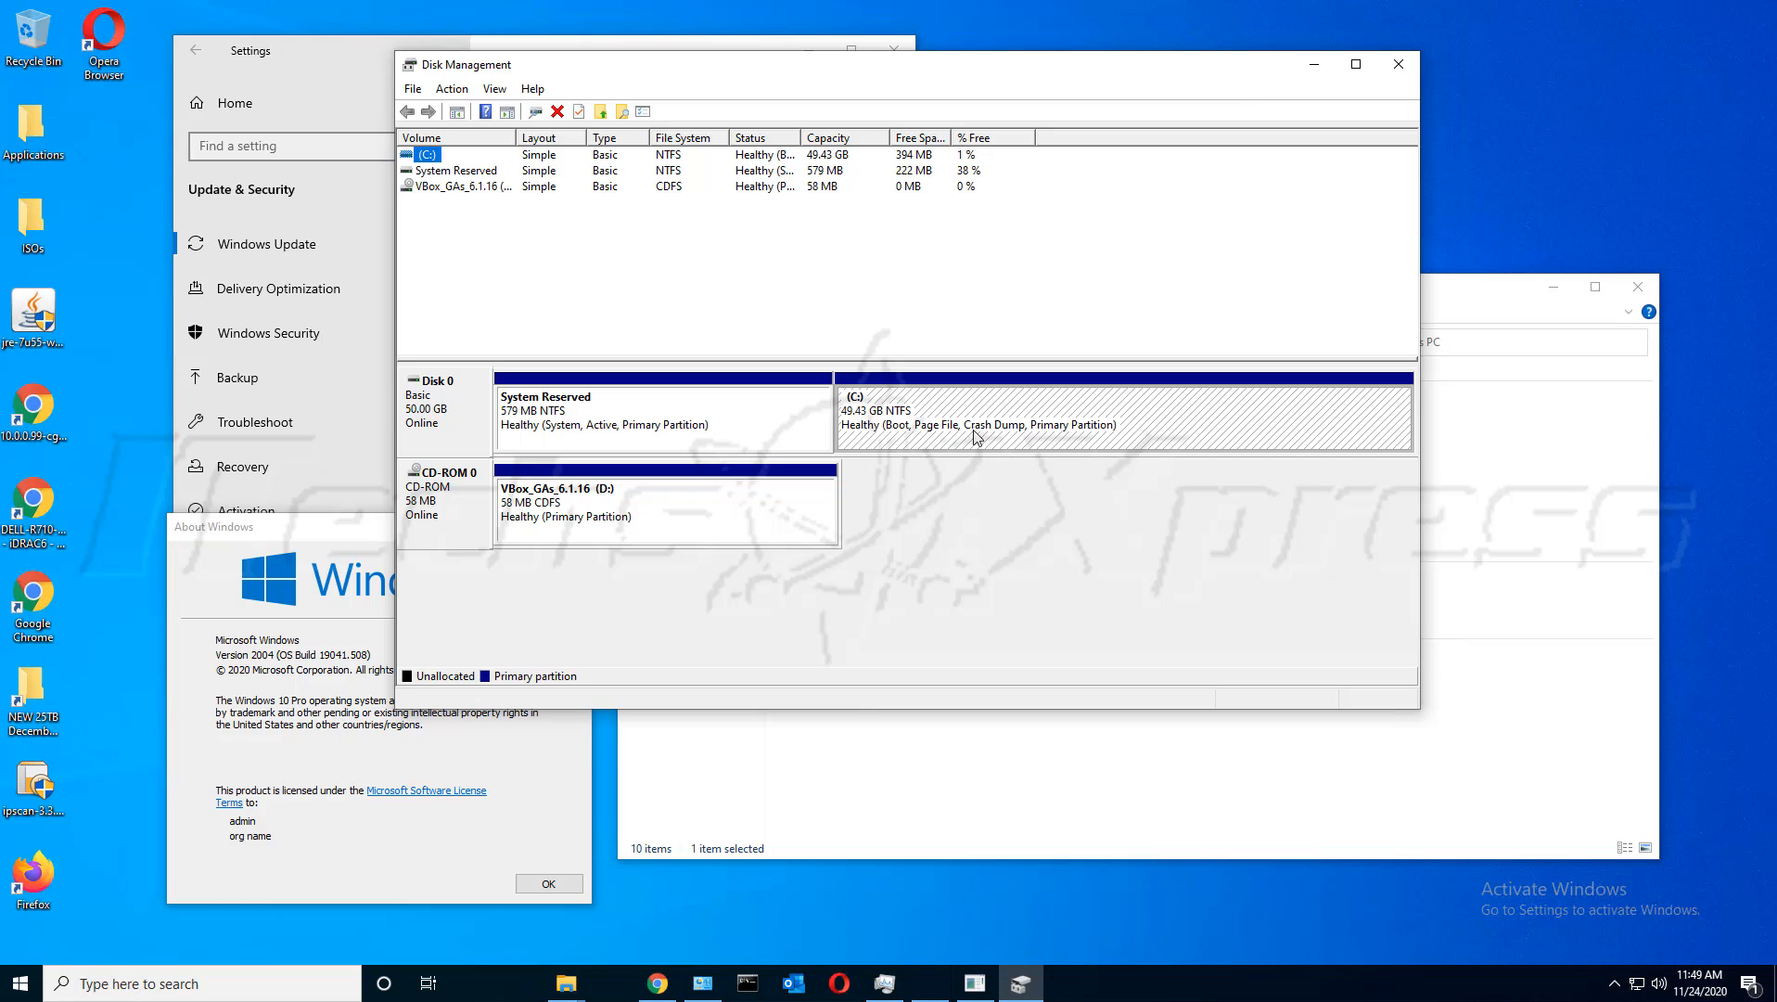
pyautogui.click(1087, 445)
pyautogui.click(428, 155)
pyautogui.click(970, 168)
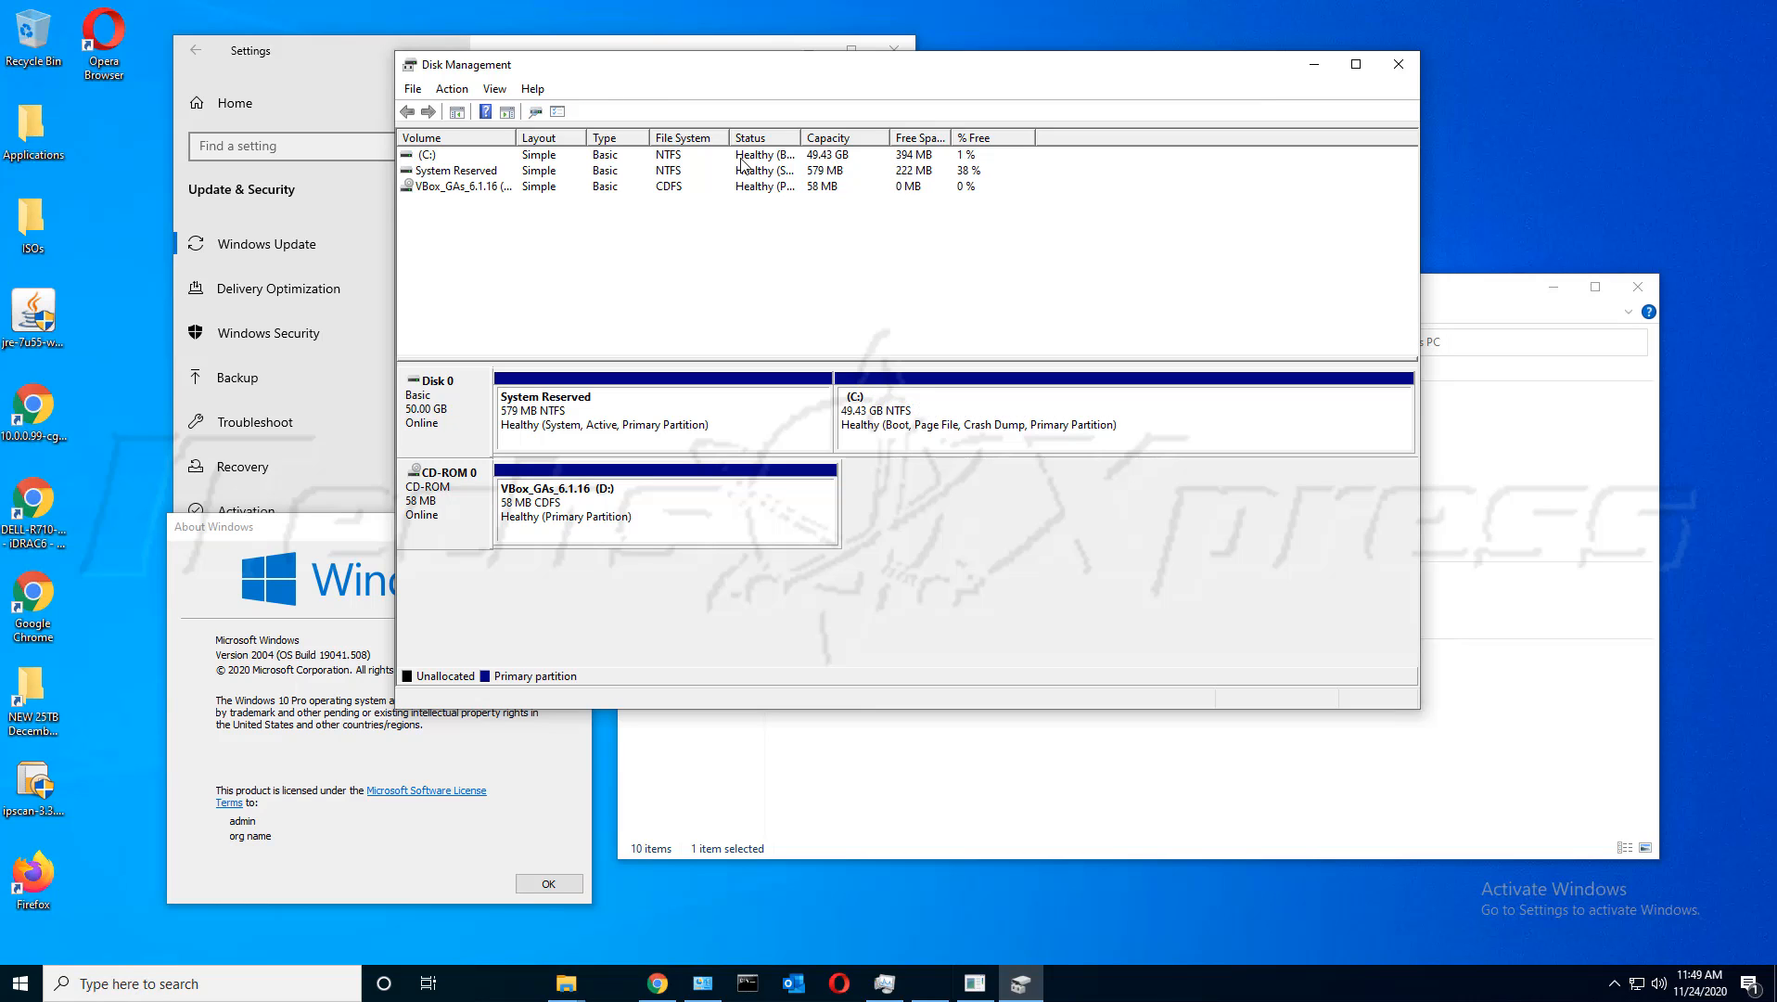
pyautogui.click(438, 156)
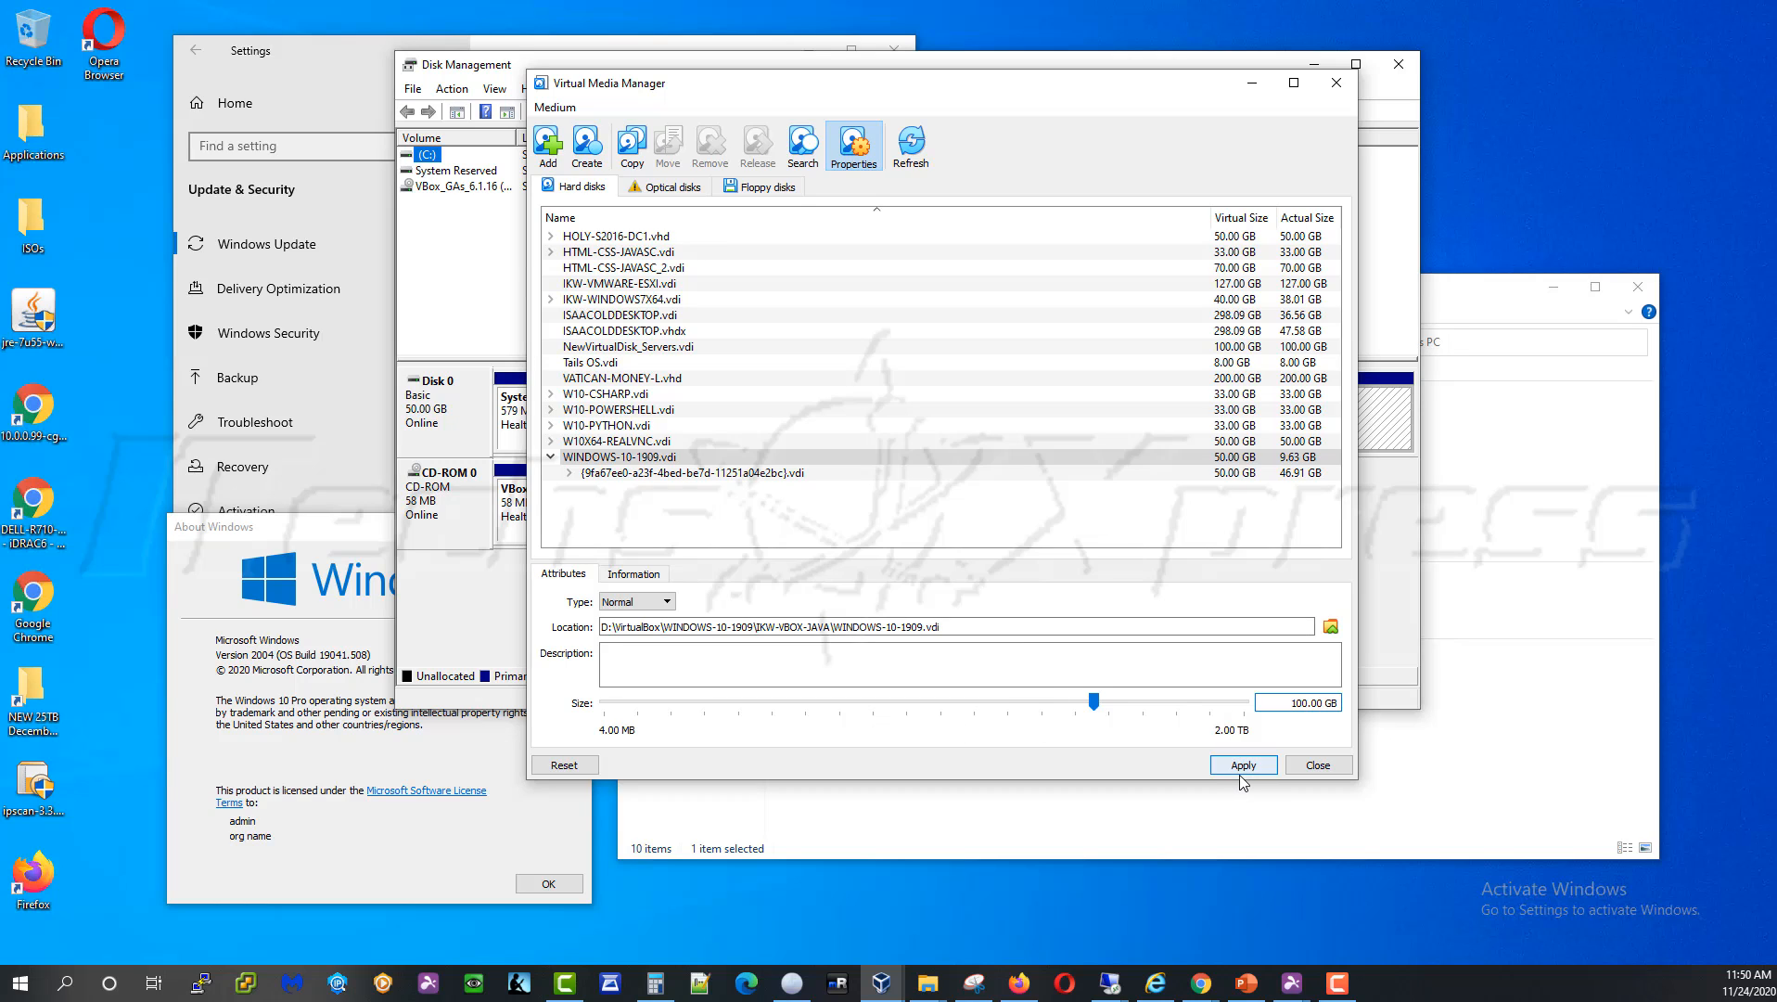
# Apply the 100 GB resize, review the media lock error, dismiss it and close the Virtual Media Manager
pyautogui.click(1243, 768)
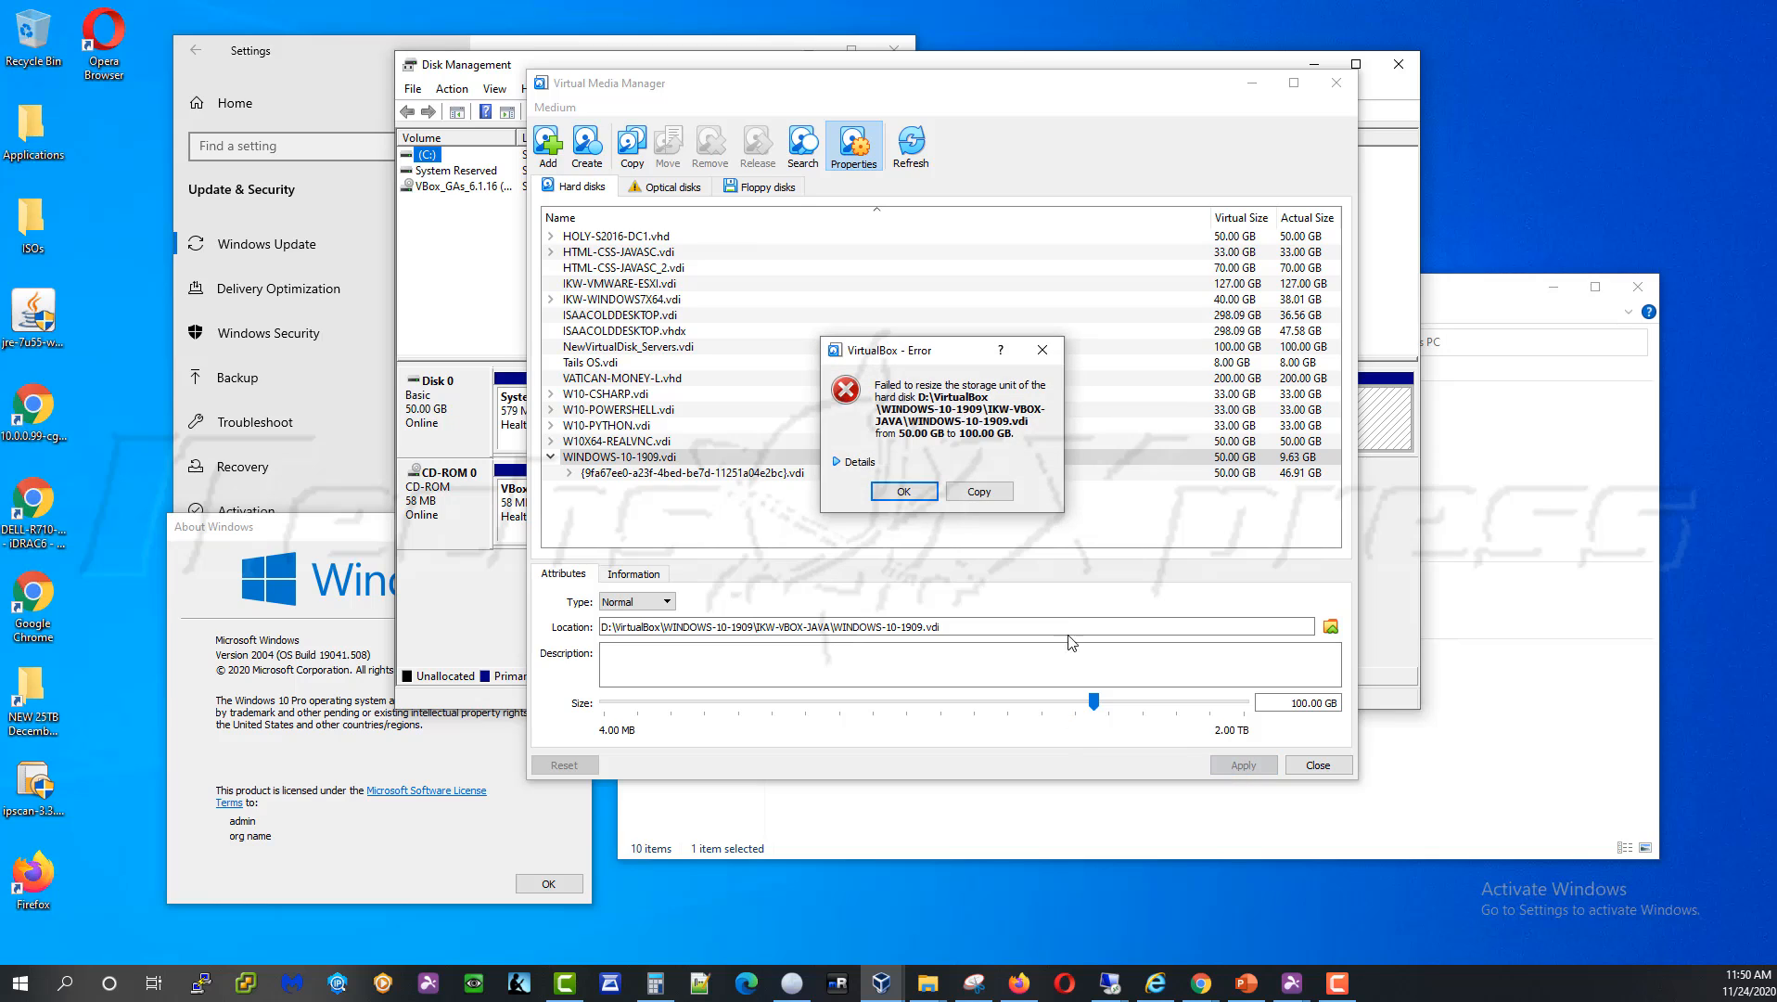
pyautogui.click(852, 461)
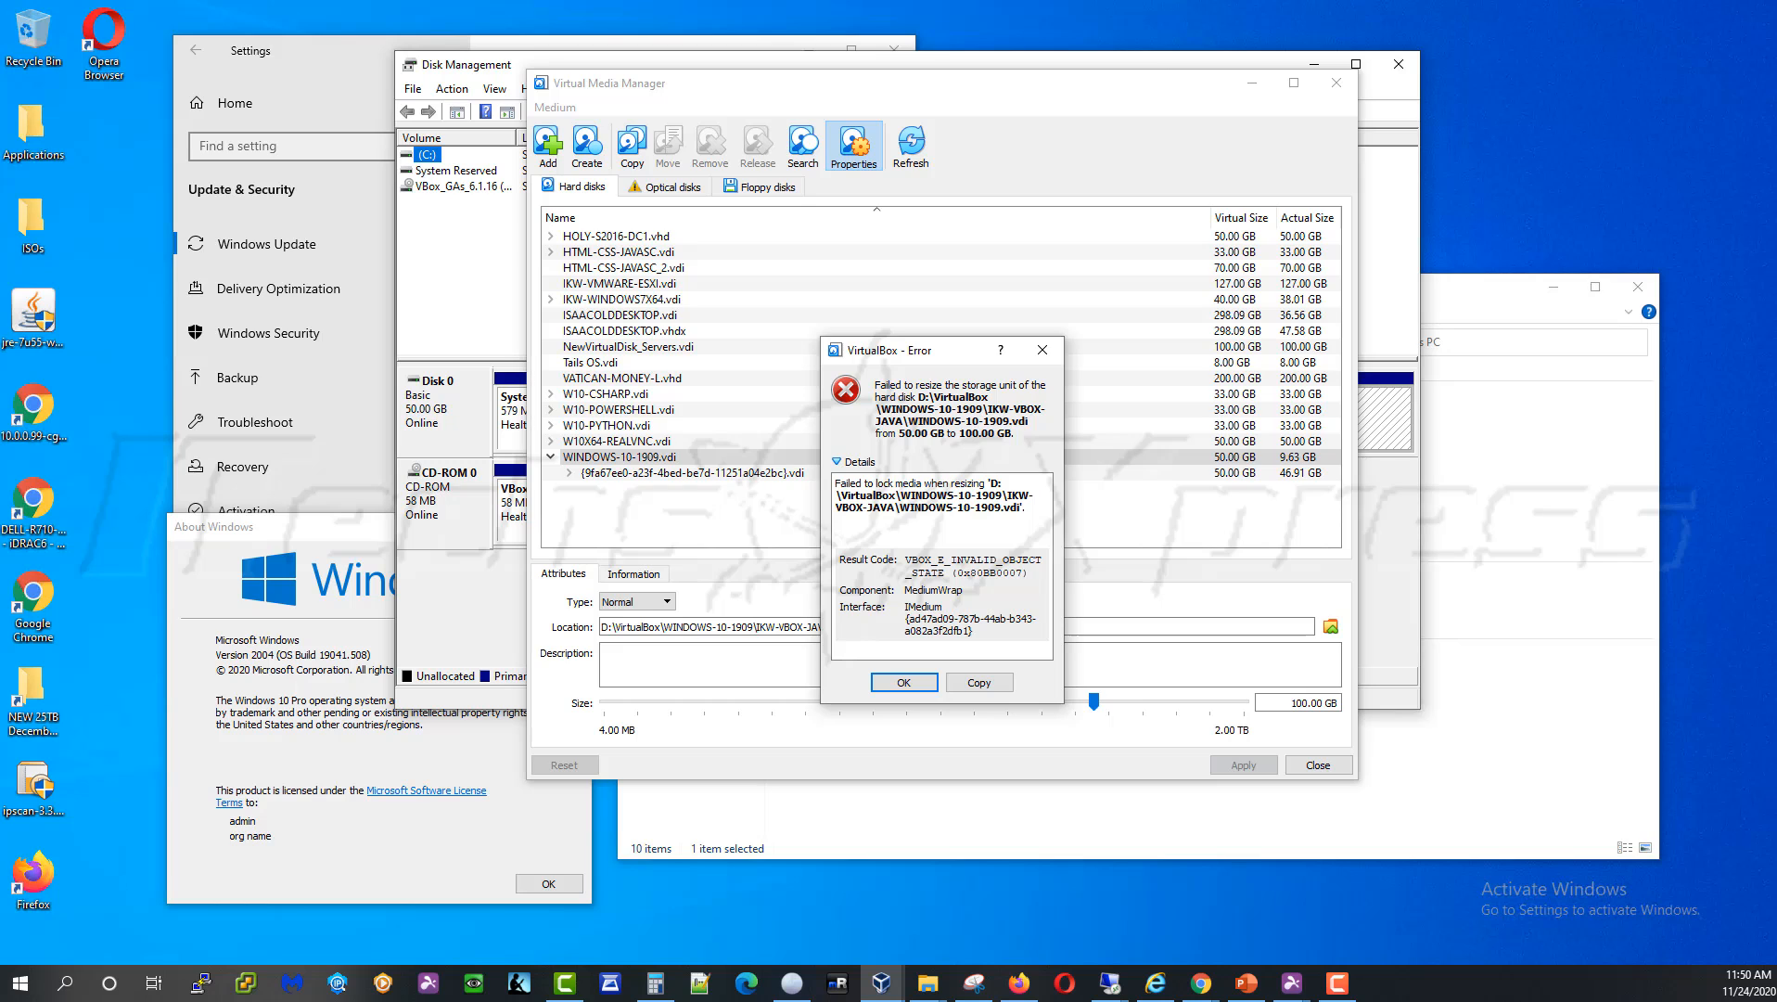
pyautogui.click(896, 683)
pyautogui.click(1336, 774)
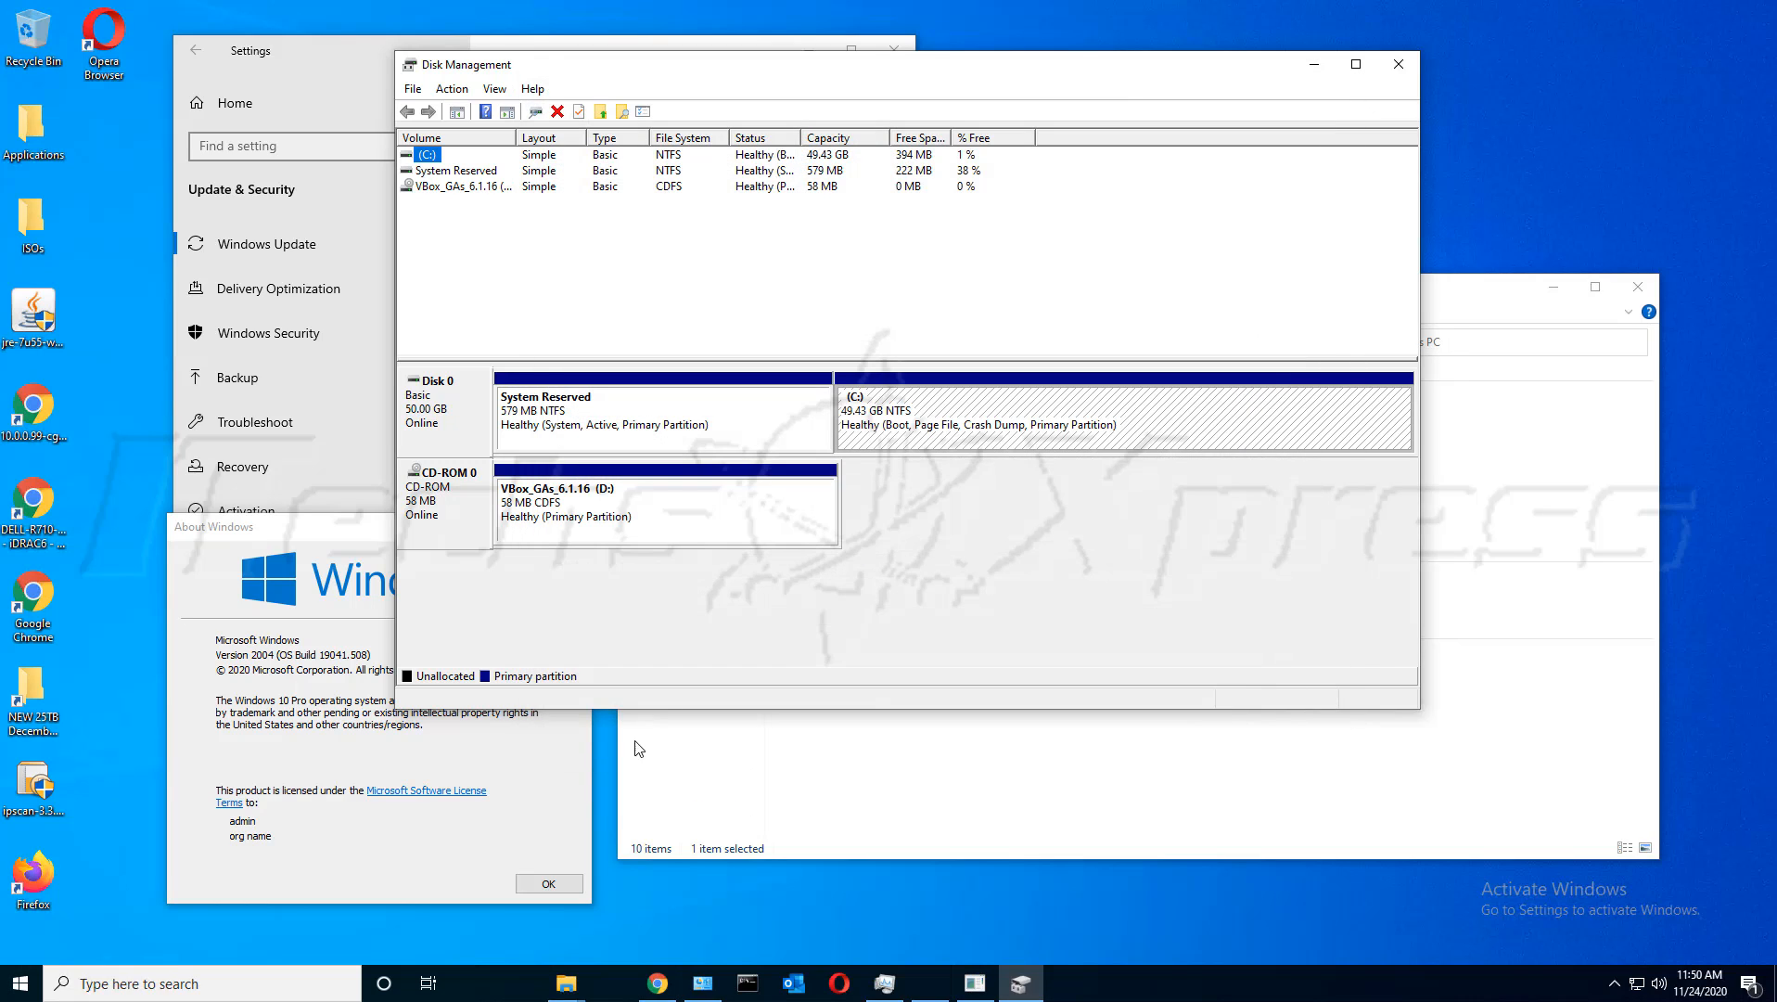
# Shut down the Windows 10 guest from its Start menu power options
pyautogui.click(355, 45)
pyautogui.click(43, 989)
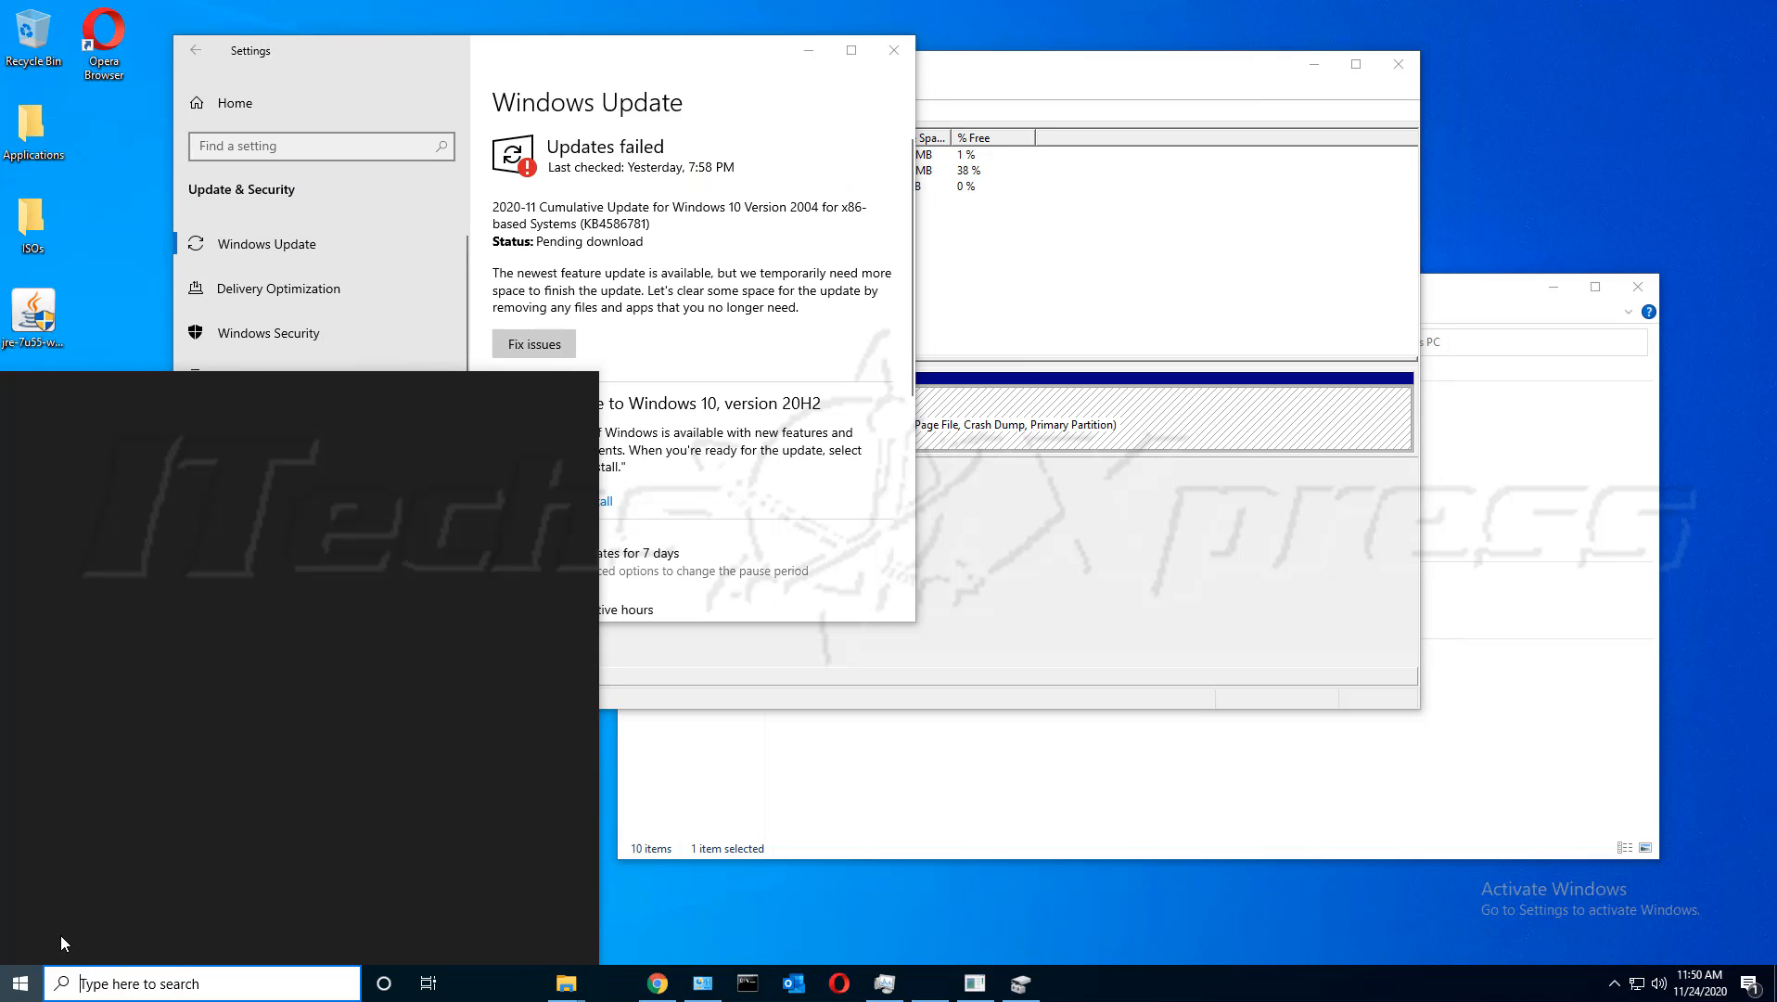
pyautogui.click(813, 845)
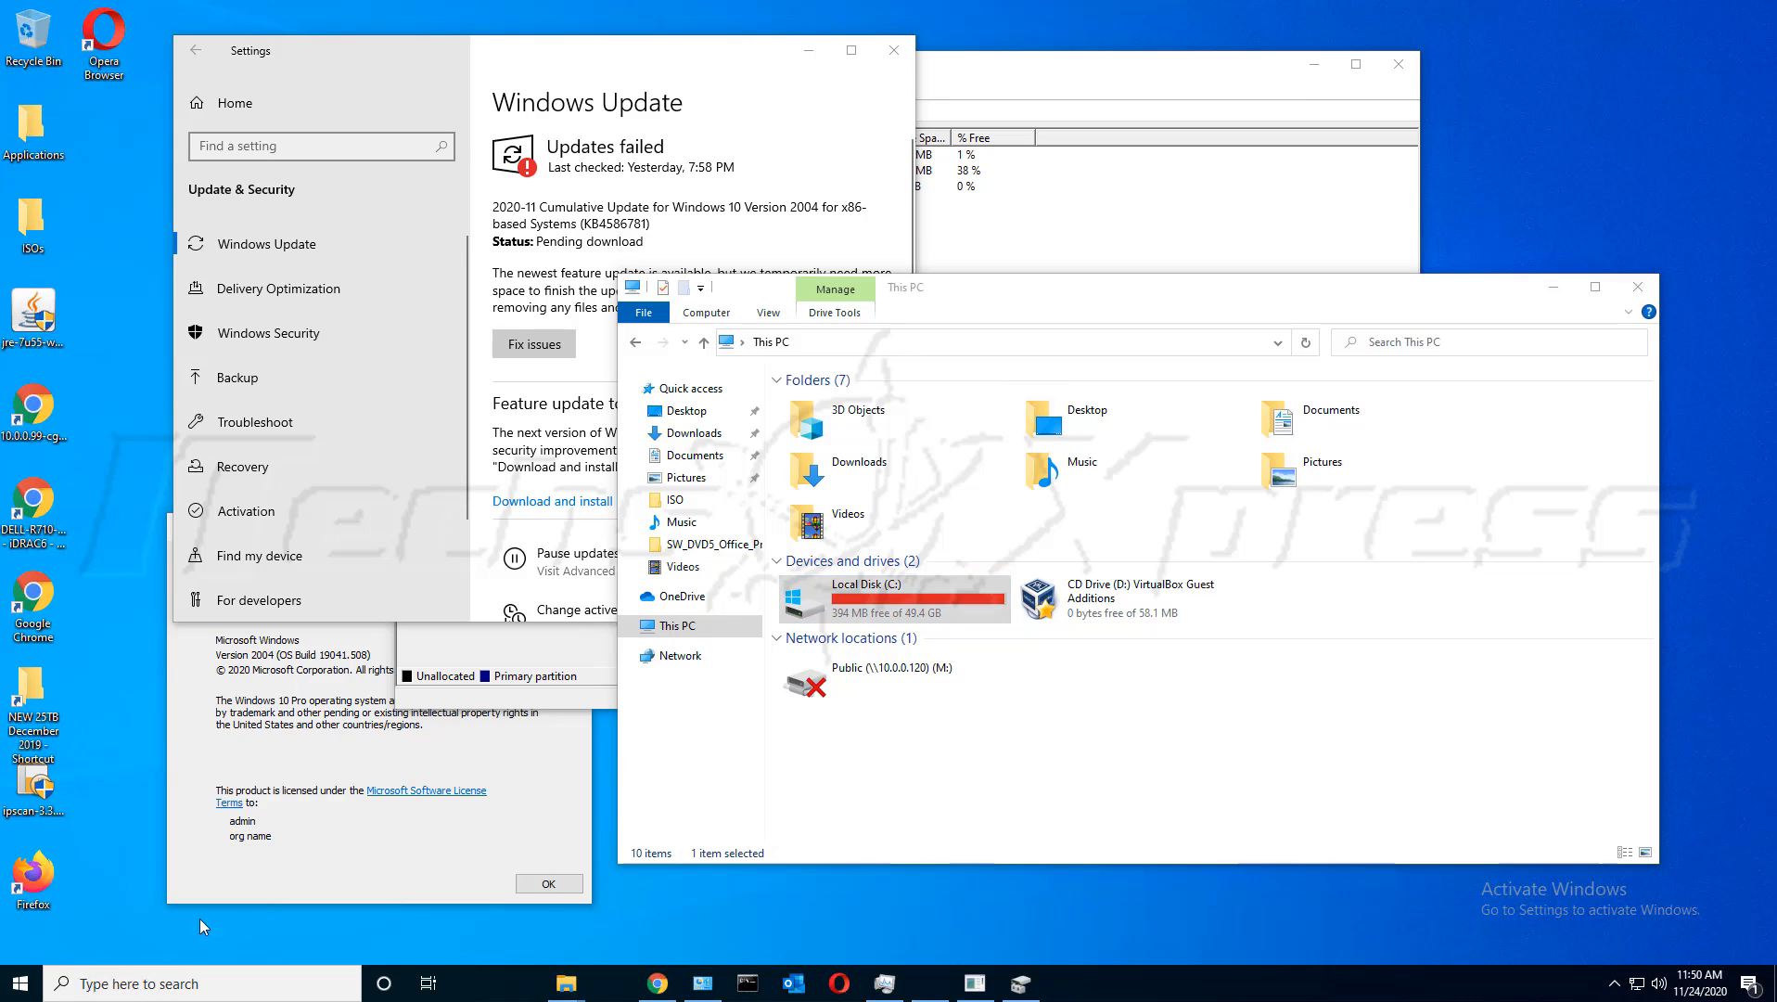
pyautogui.click(21, 983)
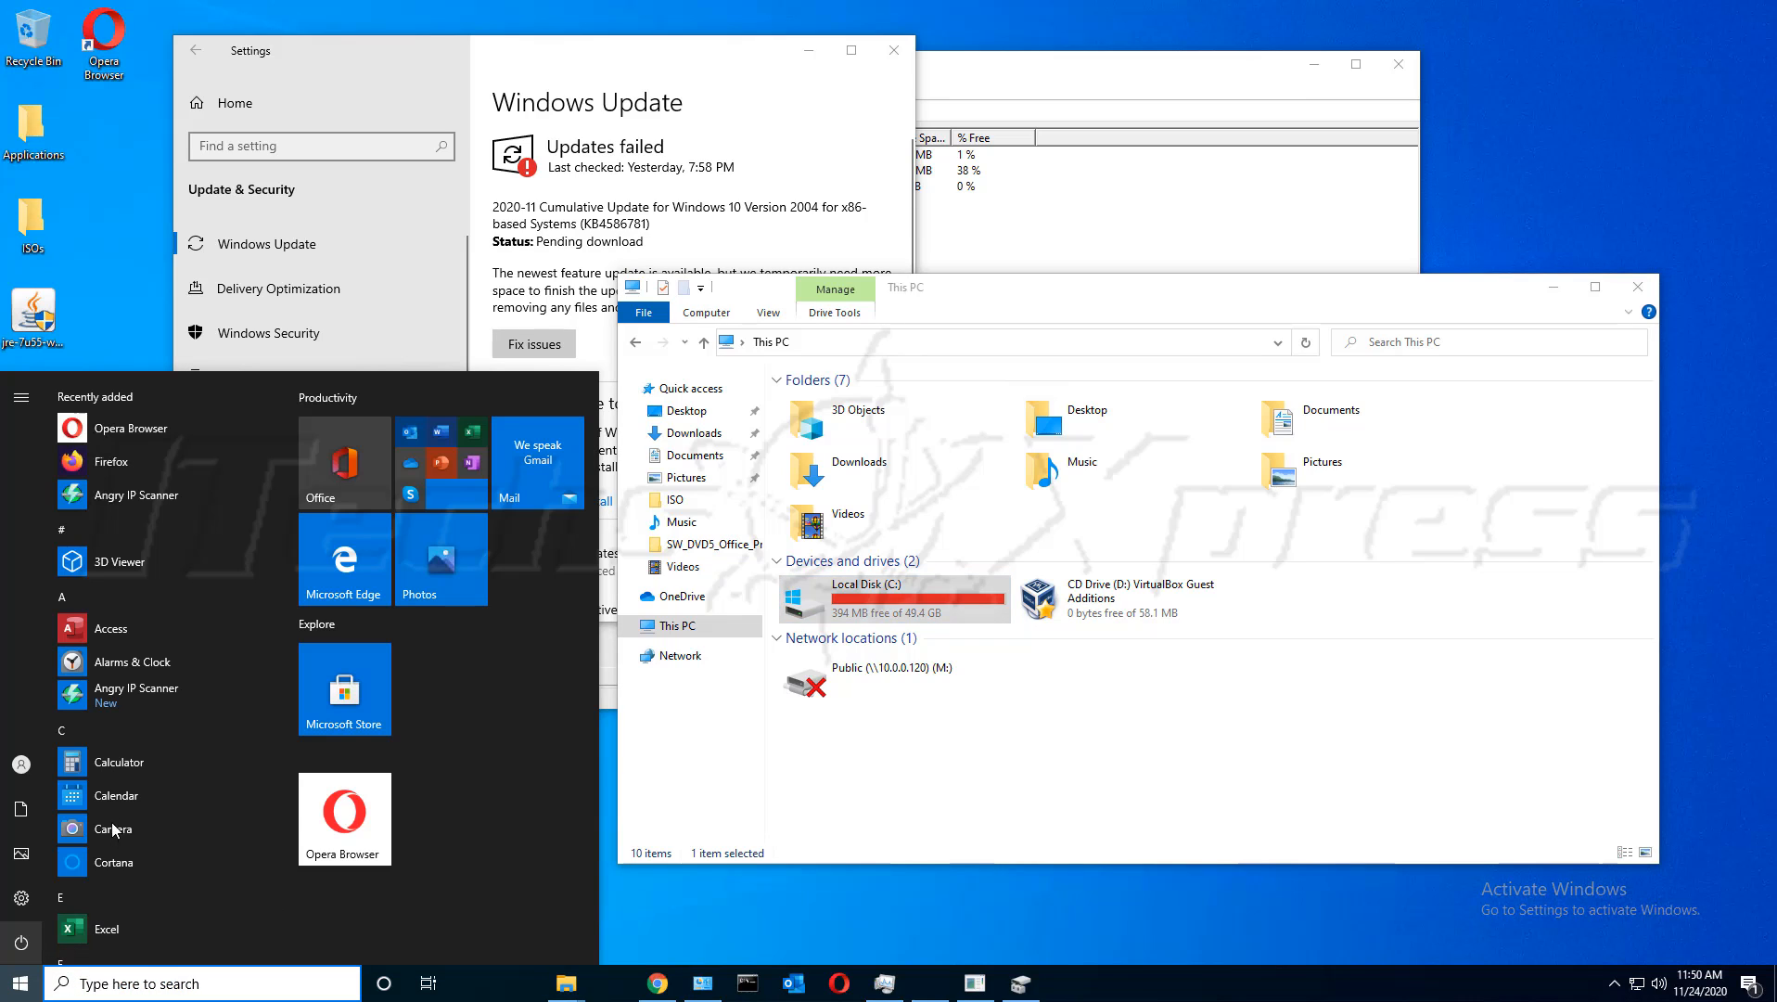
pyautogui.click(20, 942)
pyautogui.click(86, 864)
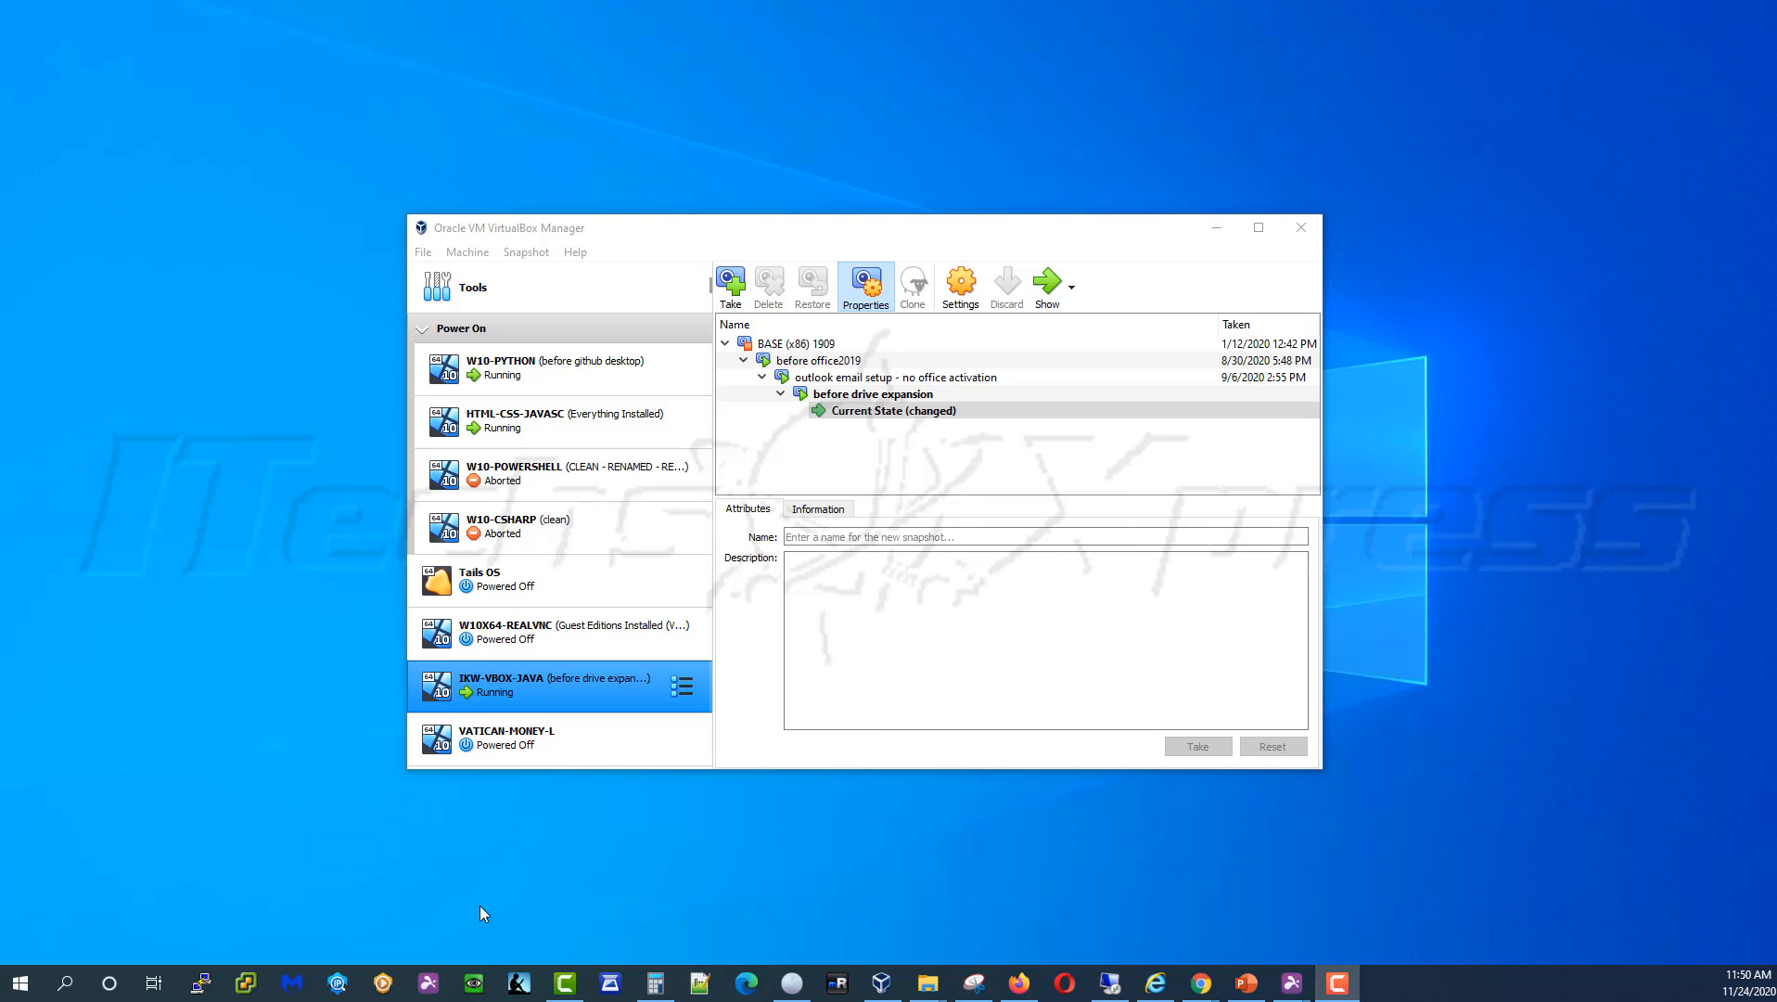
# In VirtualBox Manager, check W10X64-REALVNC's snapshots and reselect the powered-off IKW-VBOX-JAVA machine
pyautogui.click(744, 723)
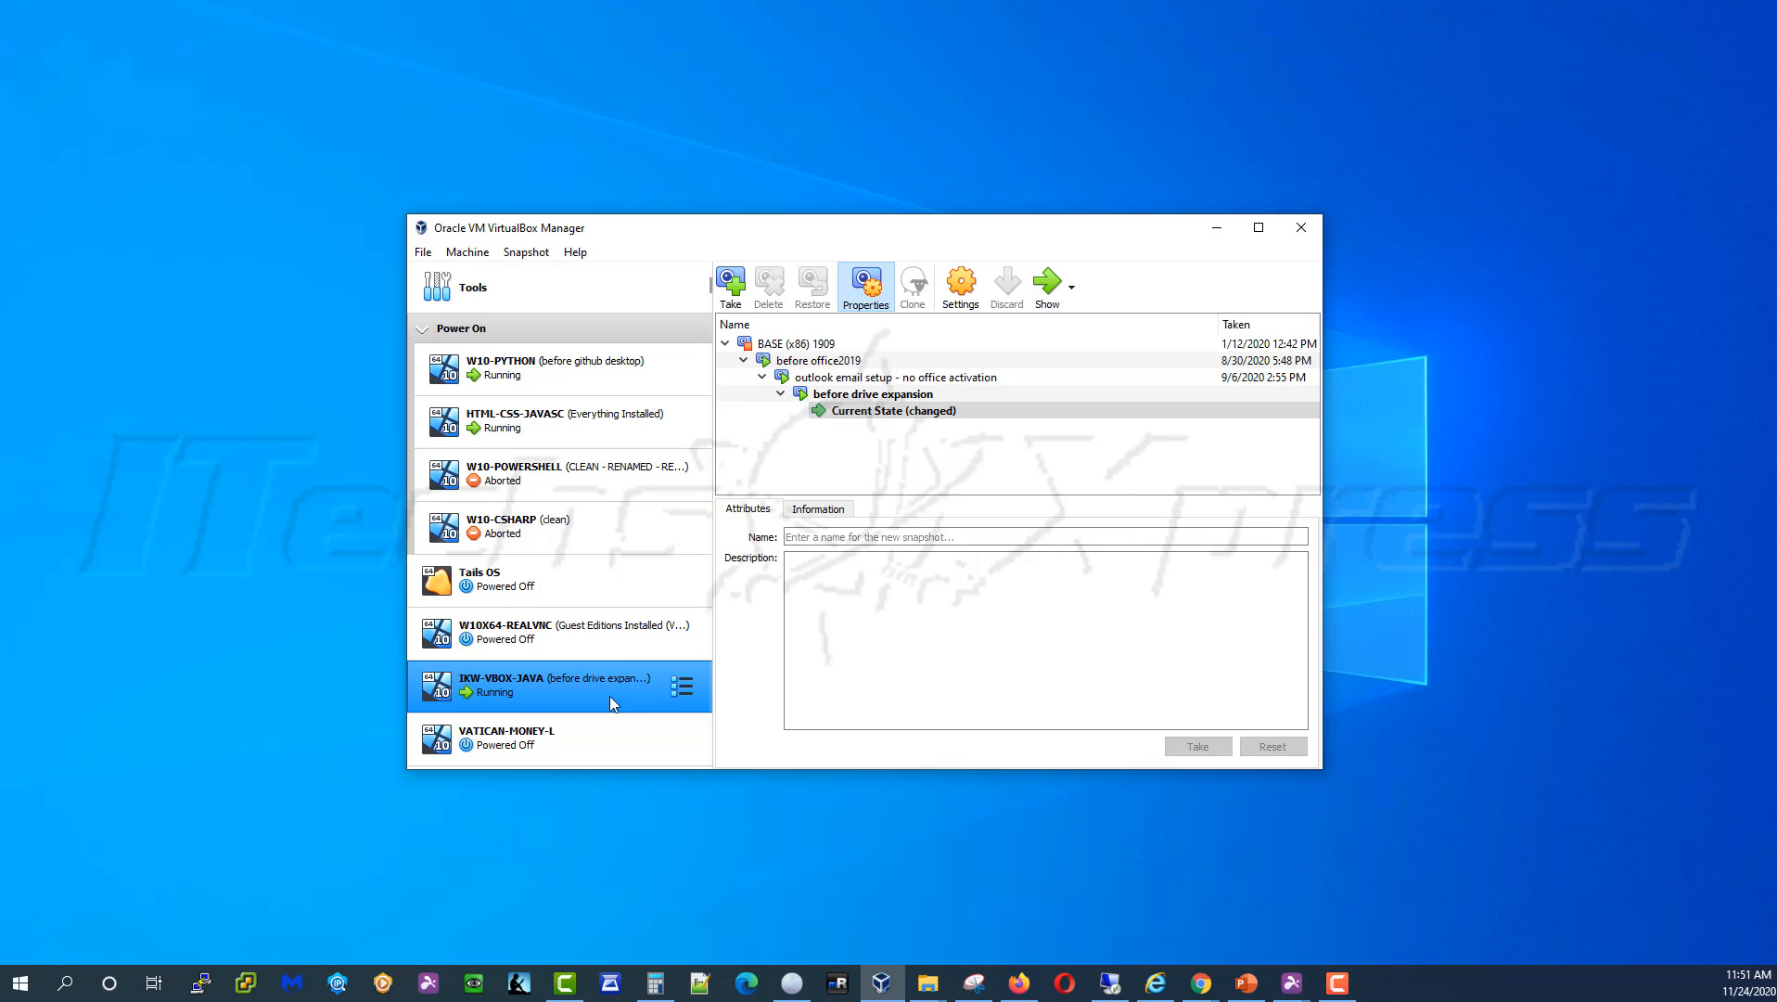
pyautogui.click(606, 653)
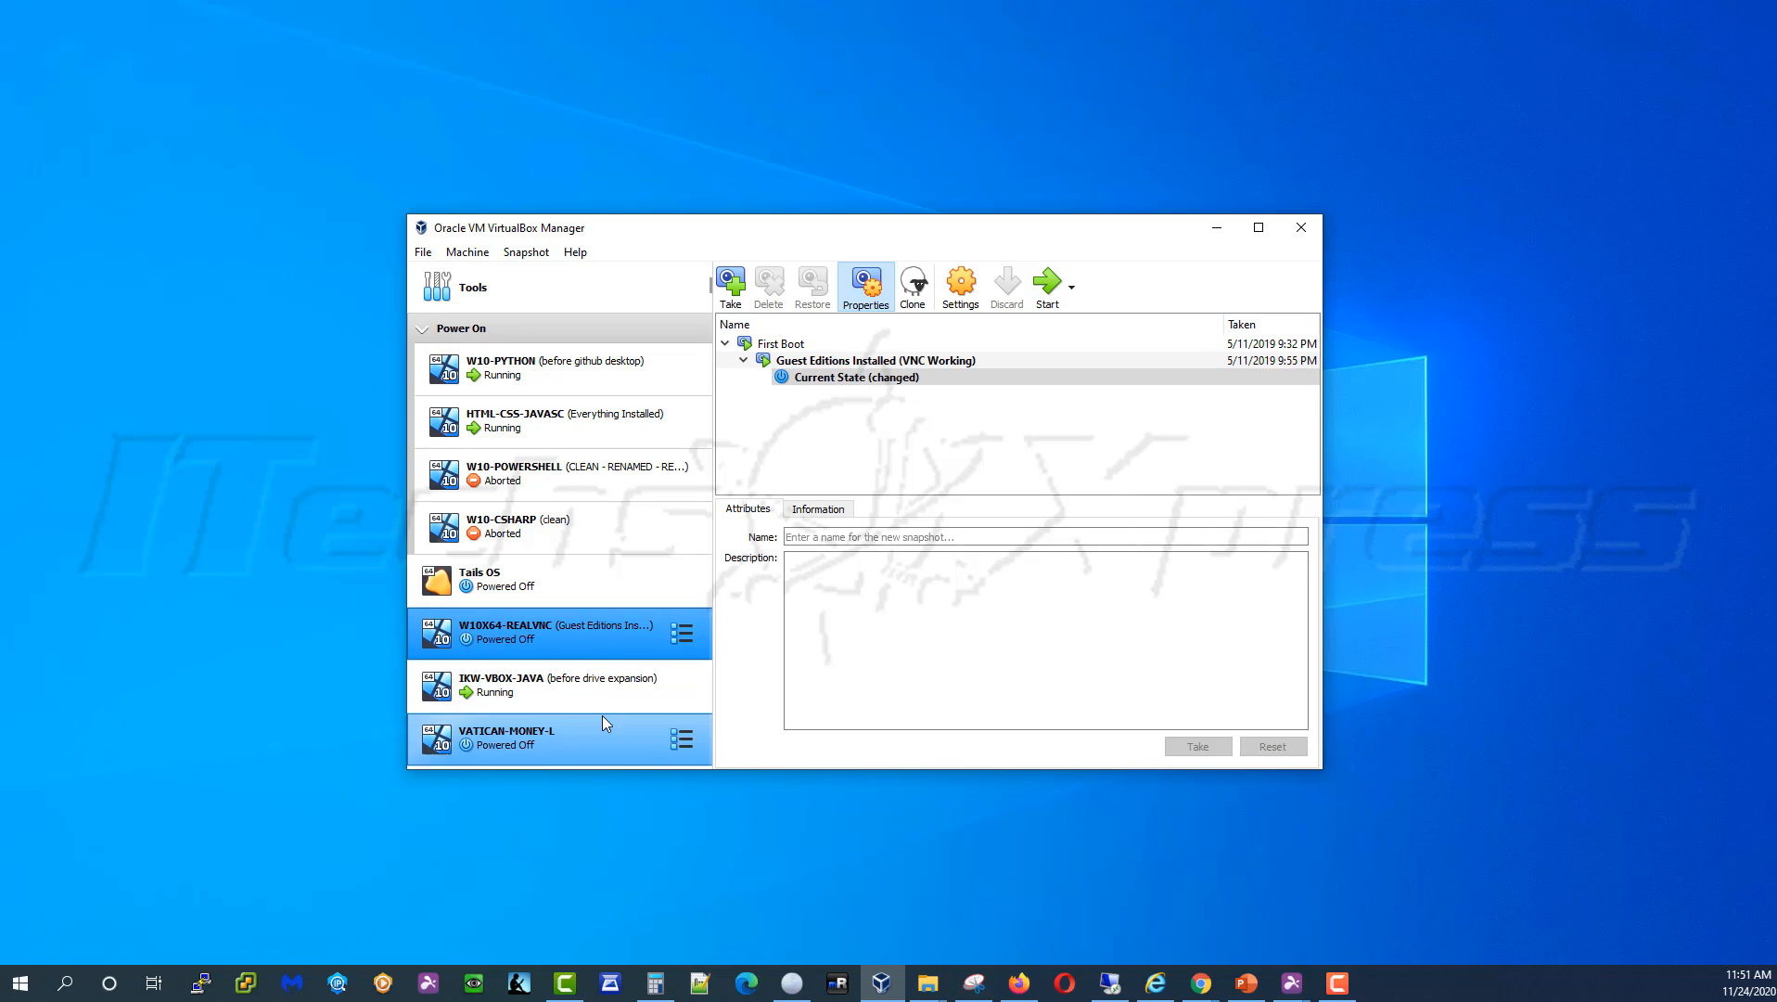
pyautogui.click(605, 698)
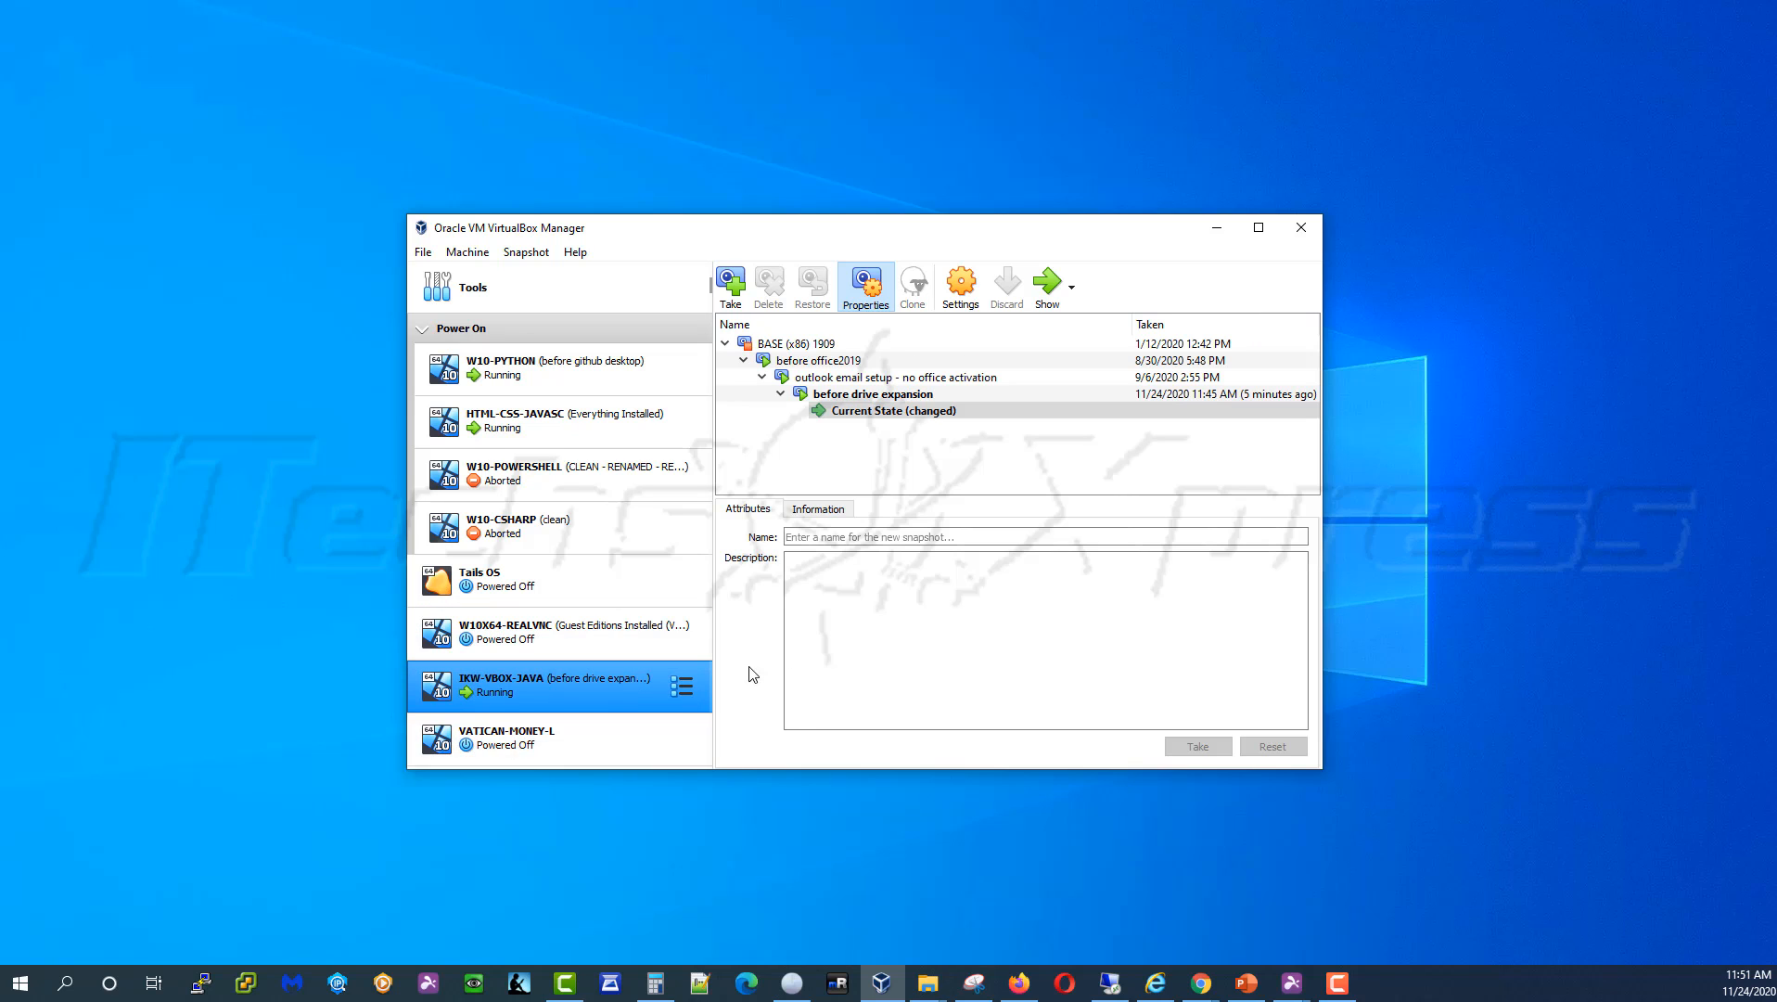
pyautogui.click(609, 650)
pyautogui.click(600, 687)
pyautogui.rightClick(603, 680)
pyautogui.click(748, 703)
pyautogui.click(649, 647)
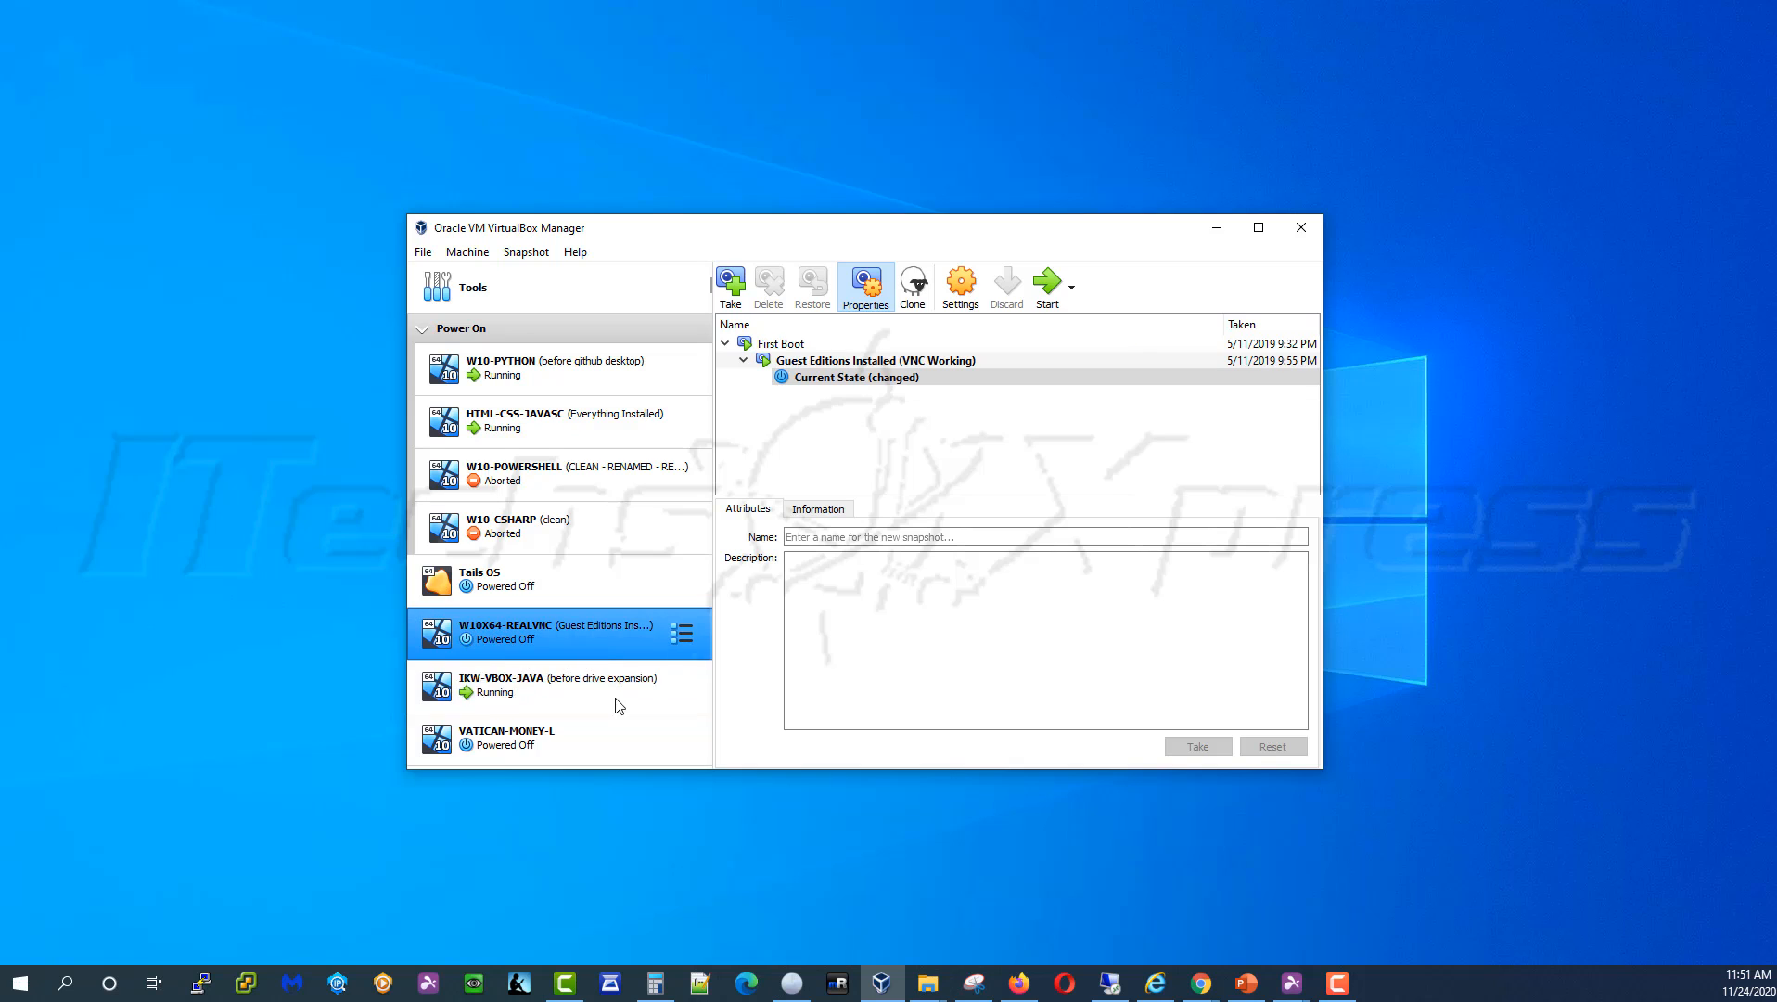
pyautogui.click(603, 690)
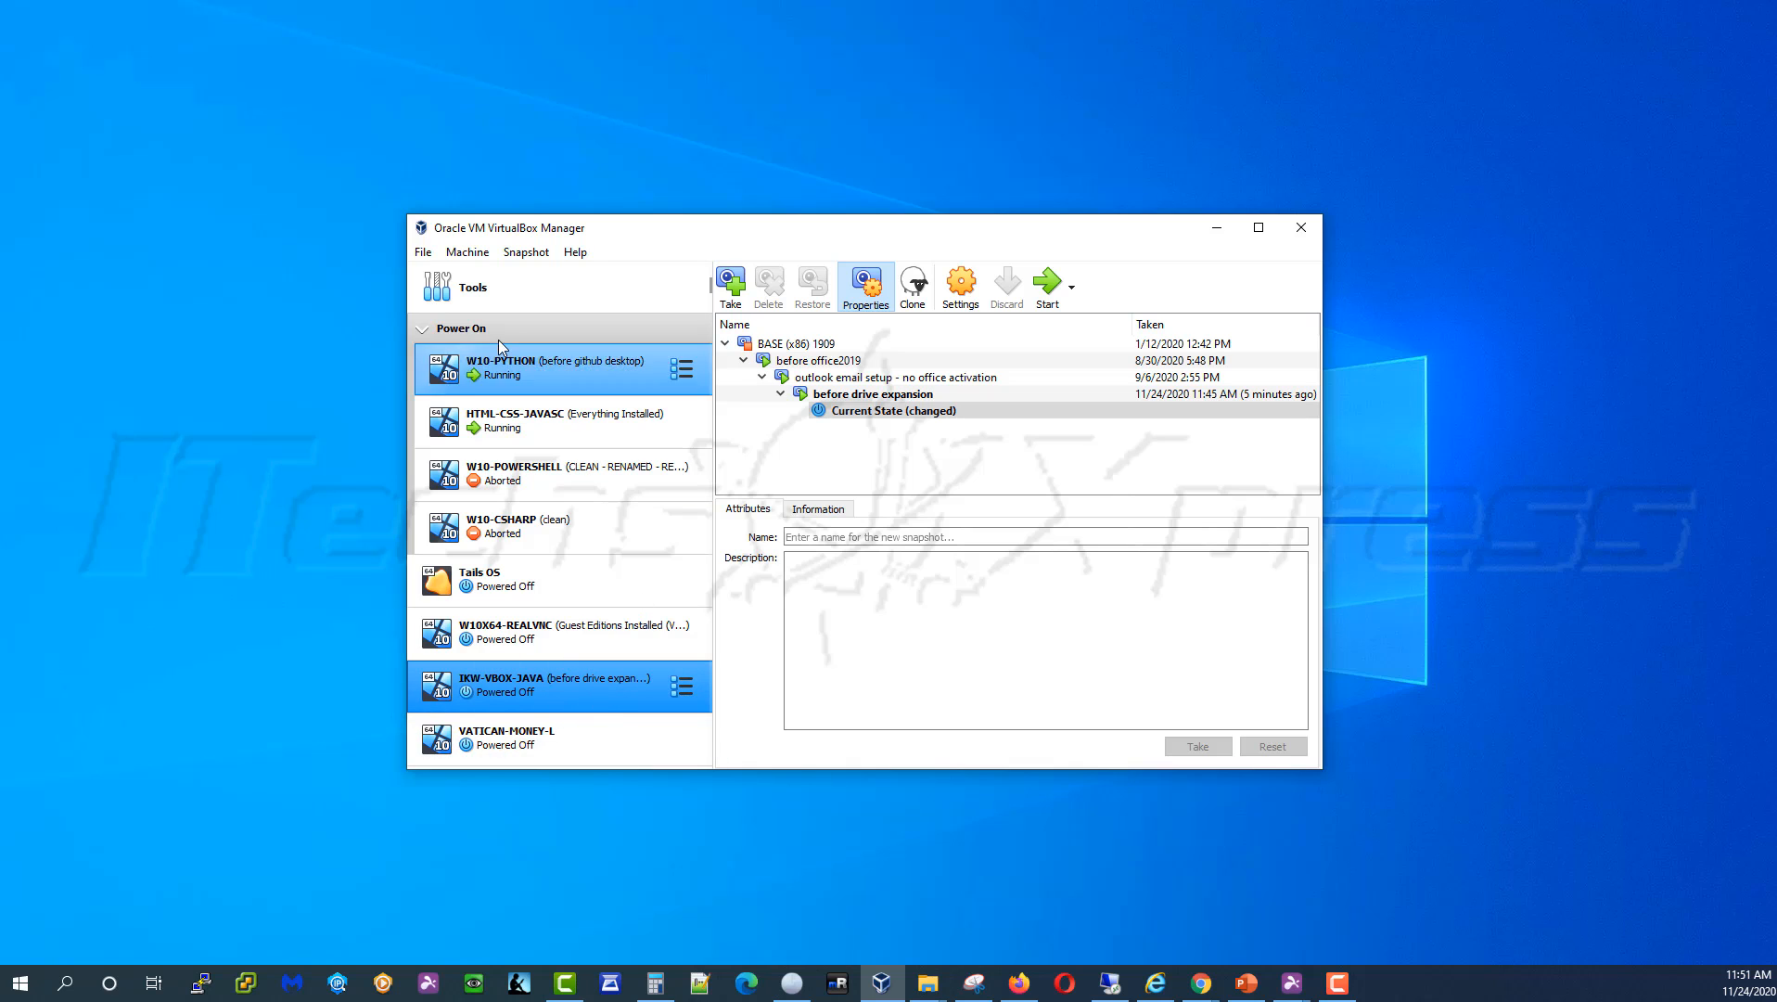
pyautogui.click(422, 253)
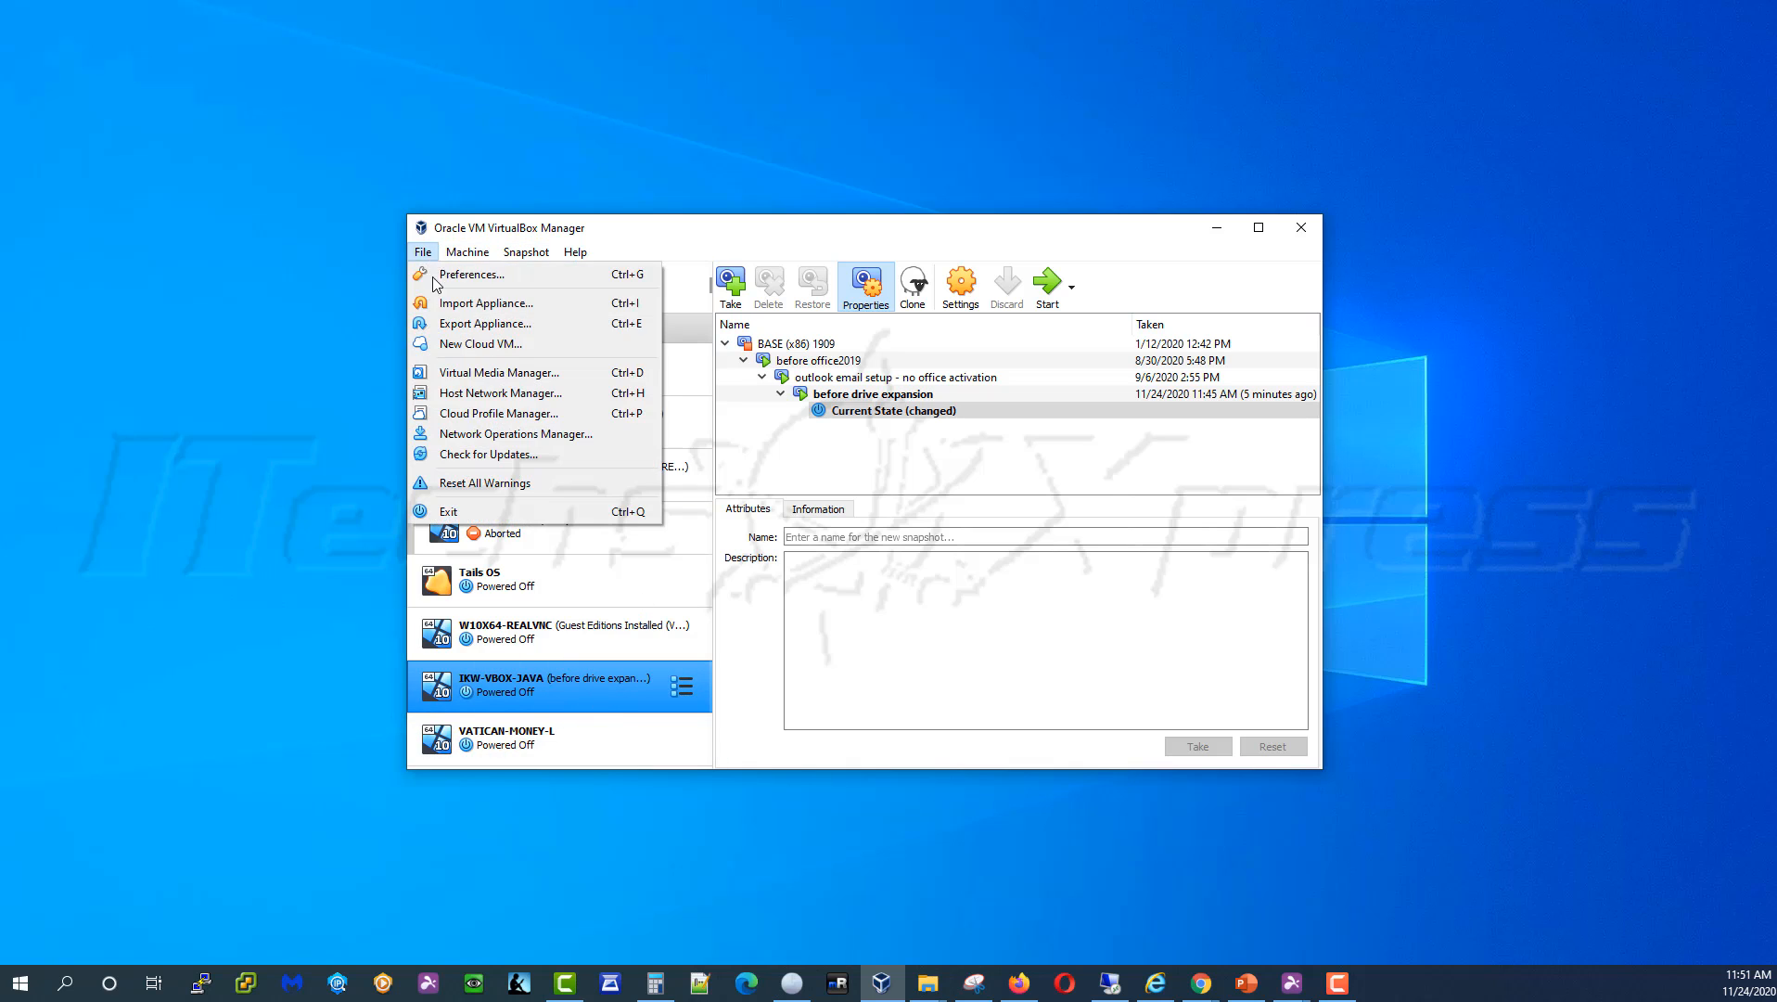
# Open the Virtual Media Manager, expand and select WINDOWS-10-1909.vdi, and enlarge the window
pyautogui.click(476, 375)
pyautogui.scroll(-10, 607, 491)
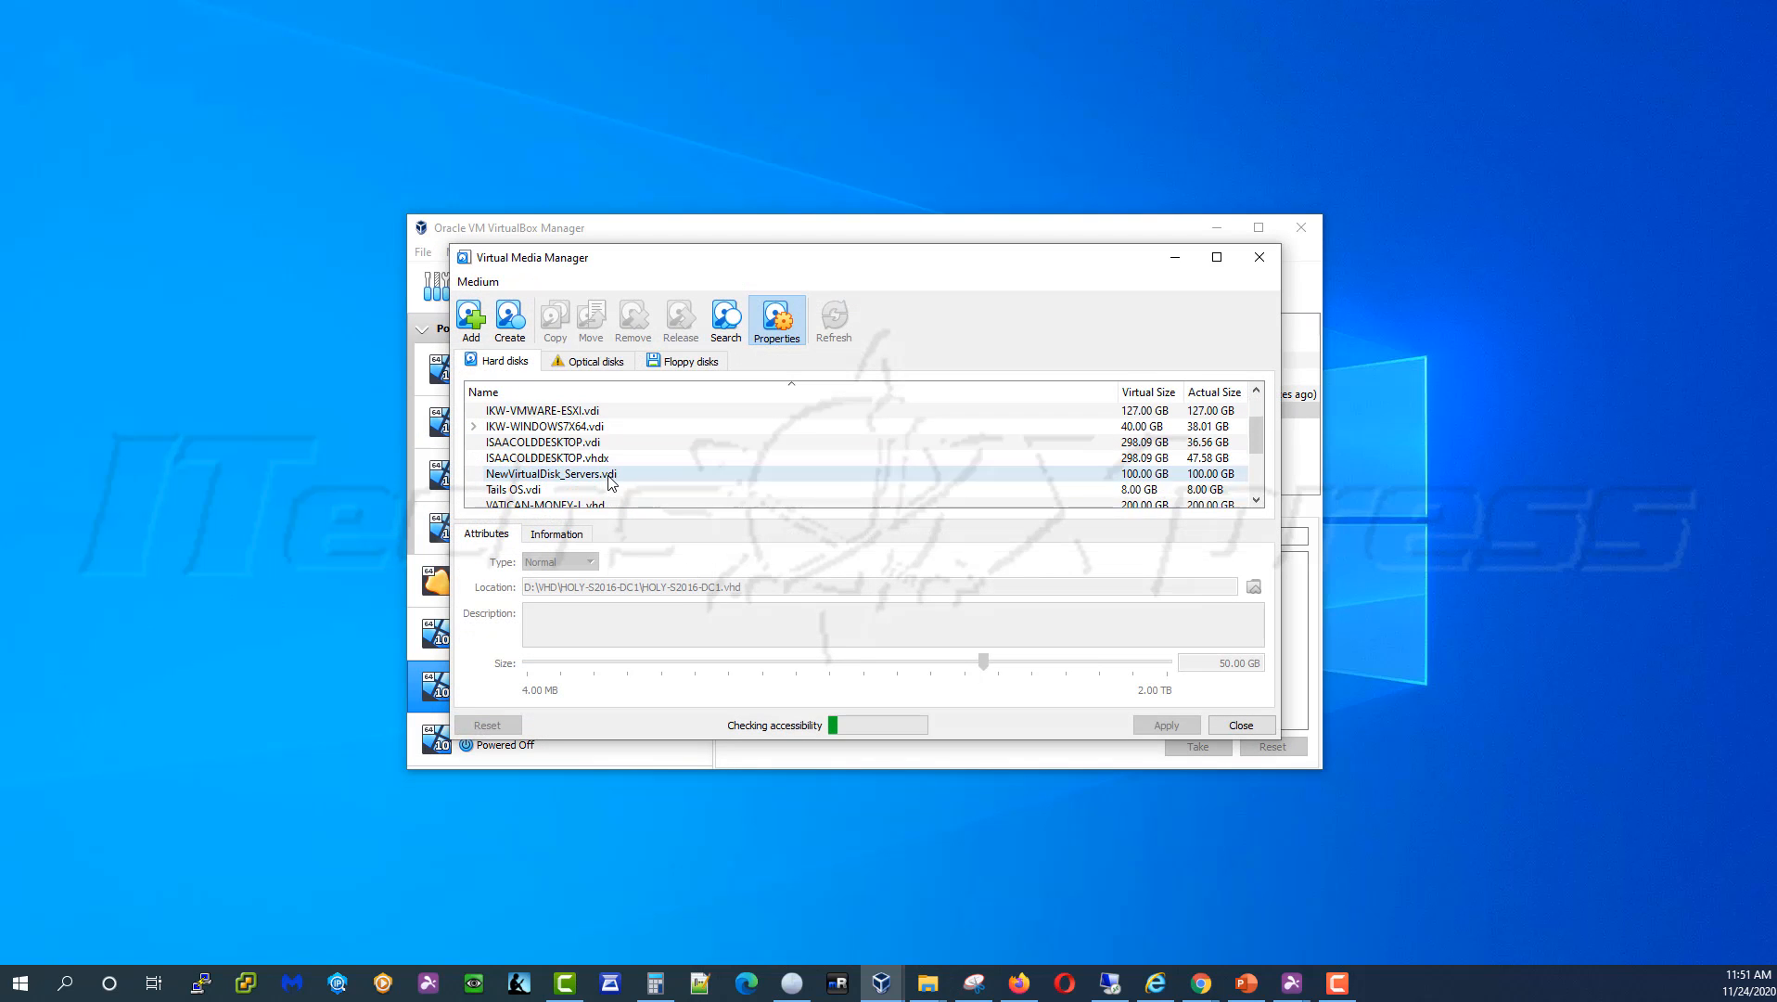
pyautogui.click(475, 490)
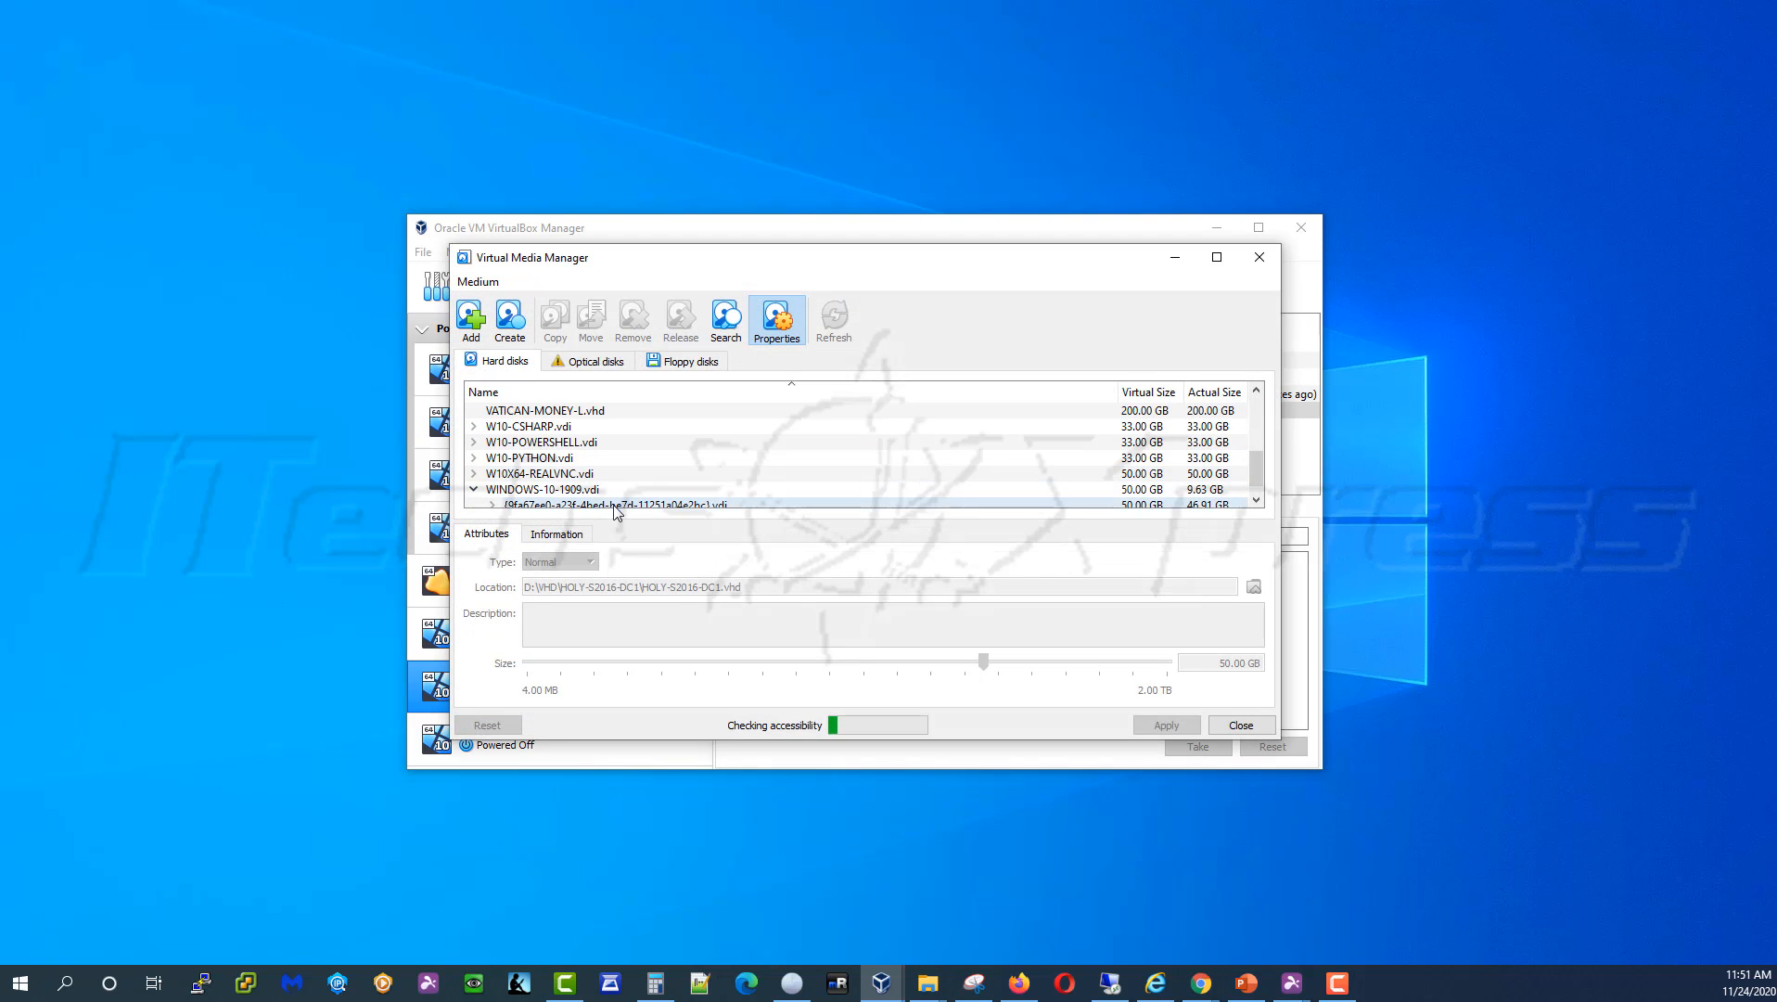
pyautogui.scroll(-1, 613, 504)
pyautogui.click(601, 475)
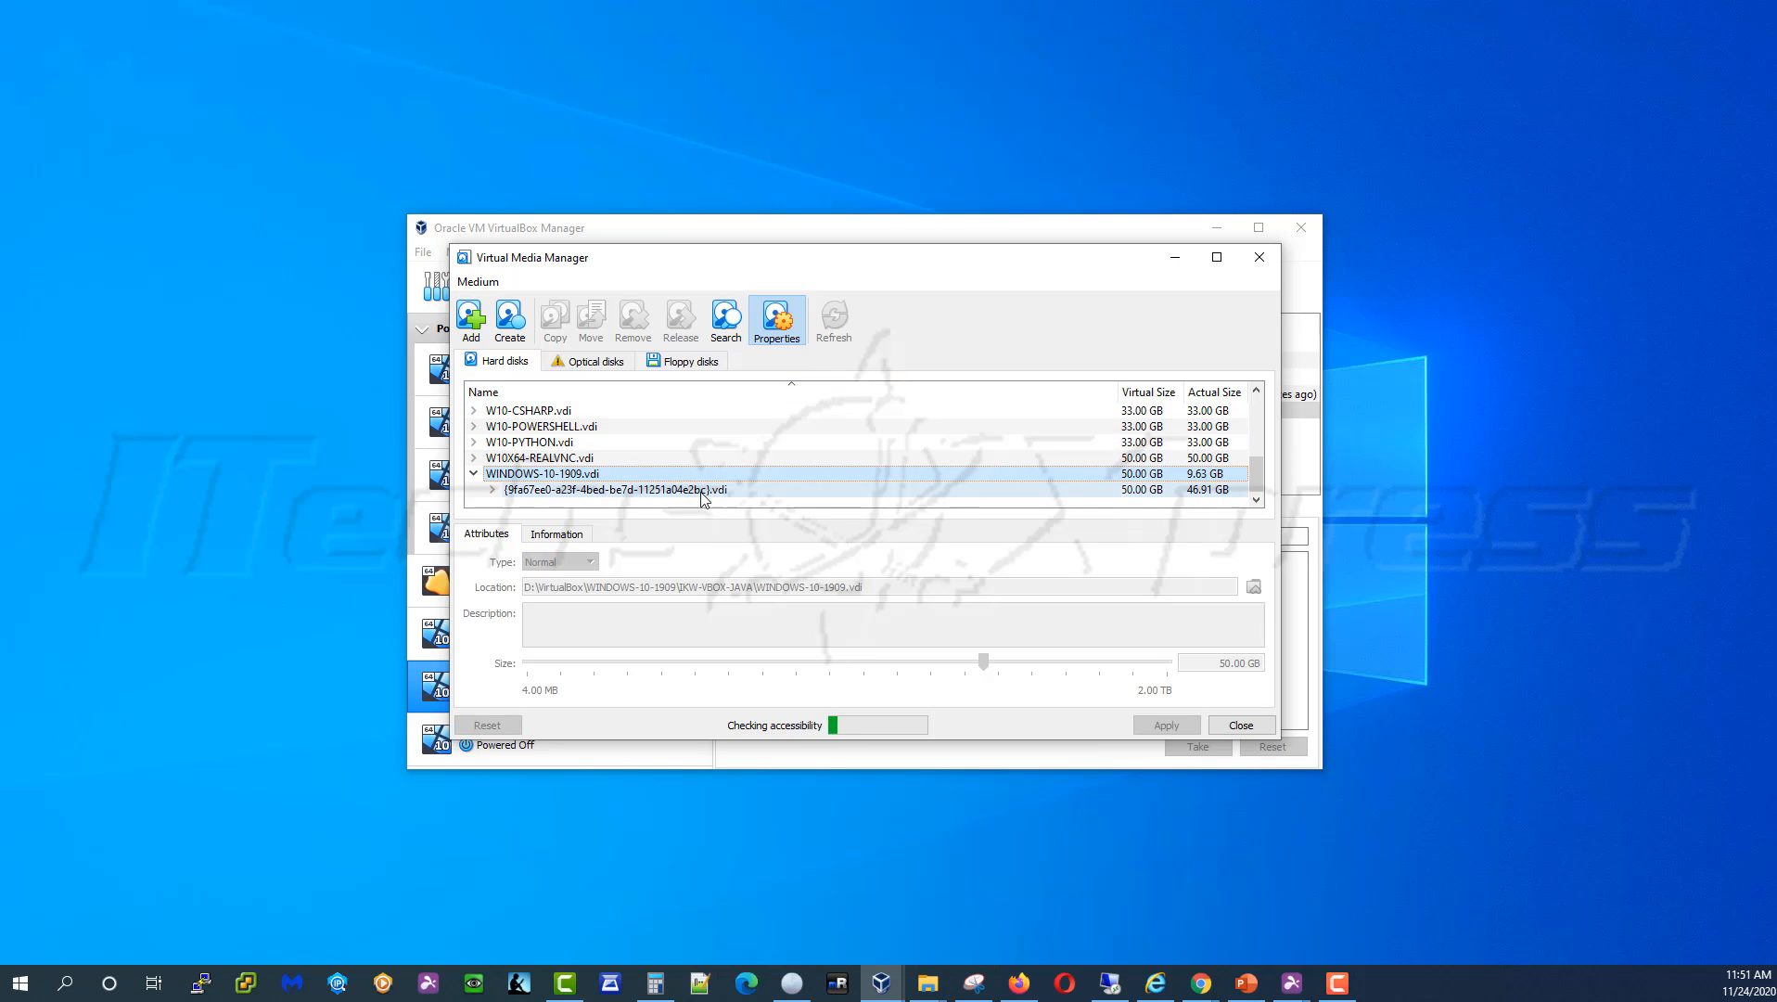
pyautogui.moveTo(726, 495)
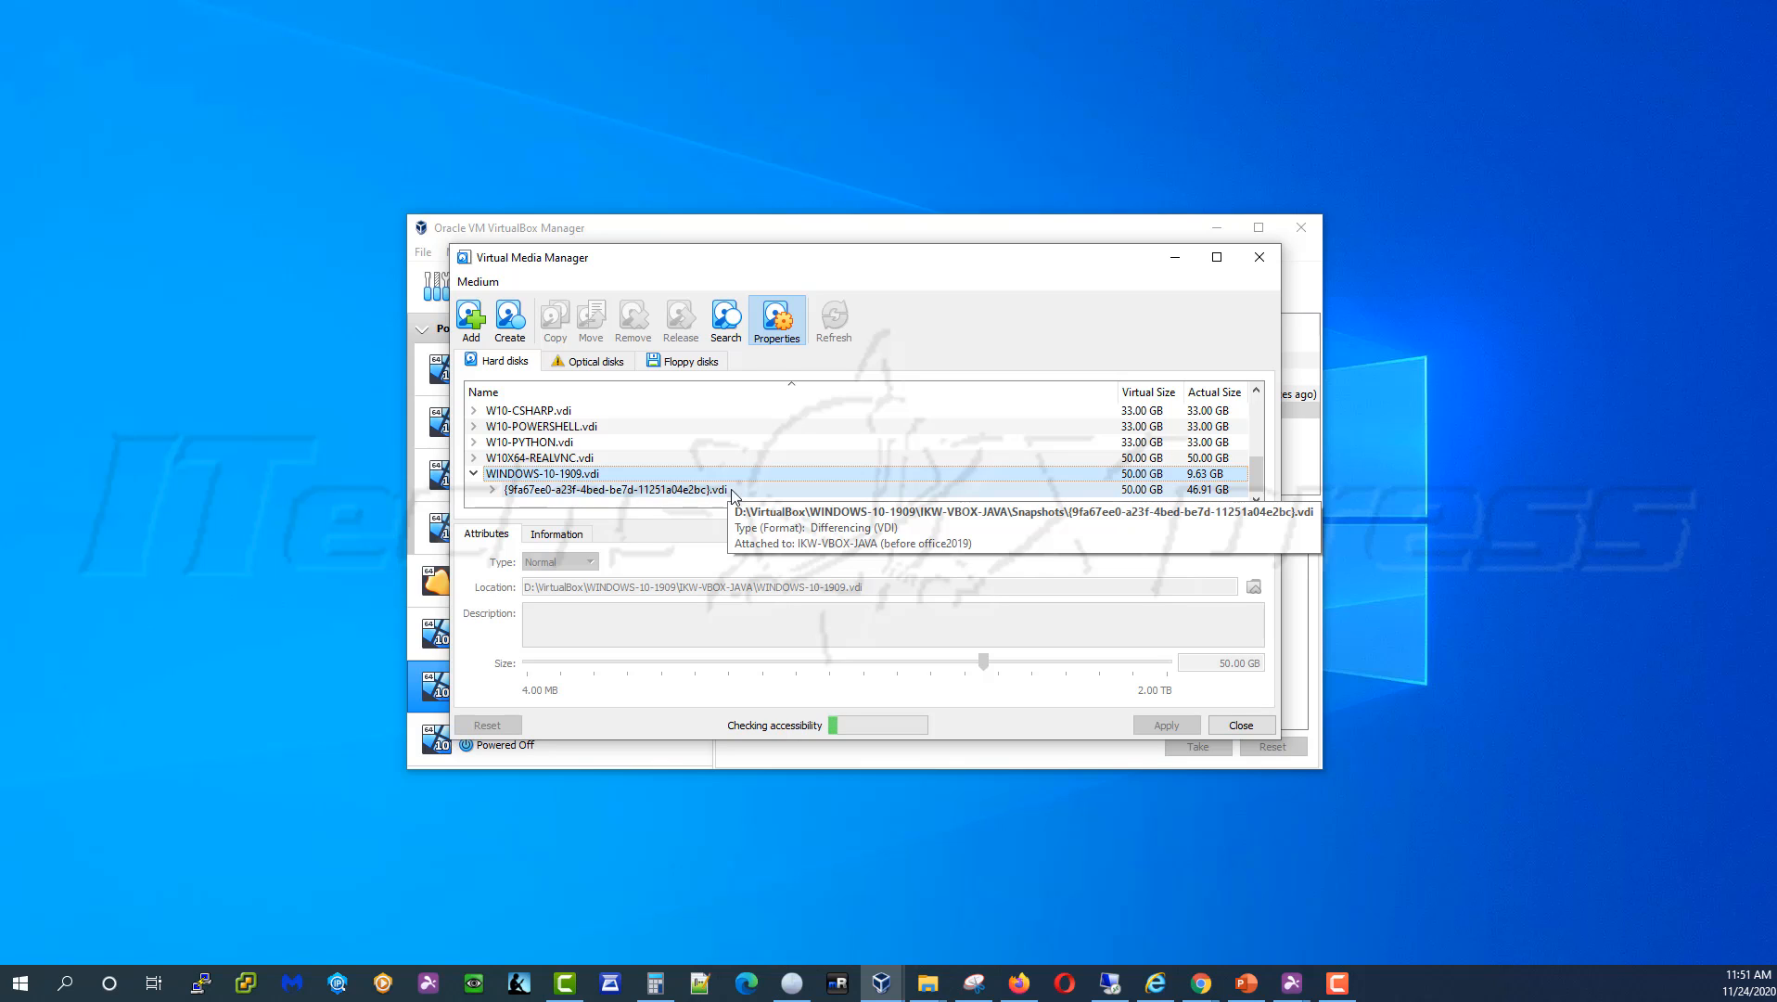
pyautogui.moveTo(769, 244); pyautogui.dragTo(733, 67)
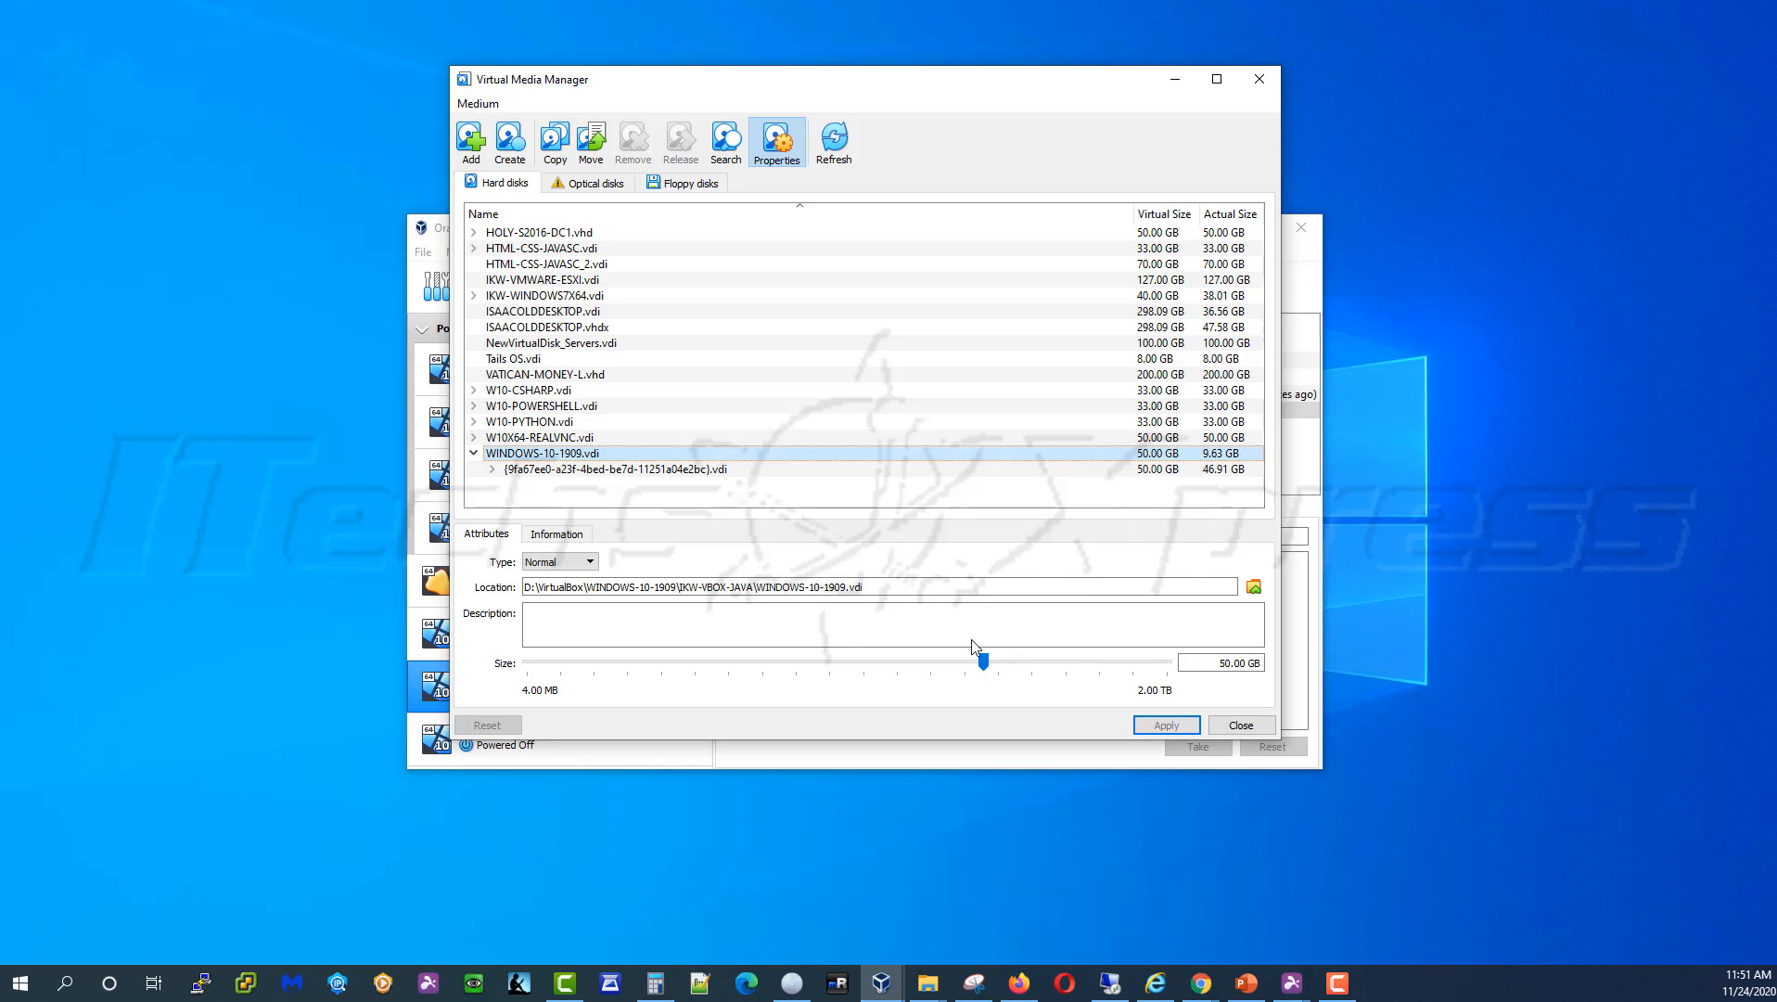
# Expand the WINDOWS-10-1909.vdi snapshot chain down to the newest child disk
pyautogui.click(664, 473)
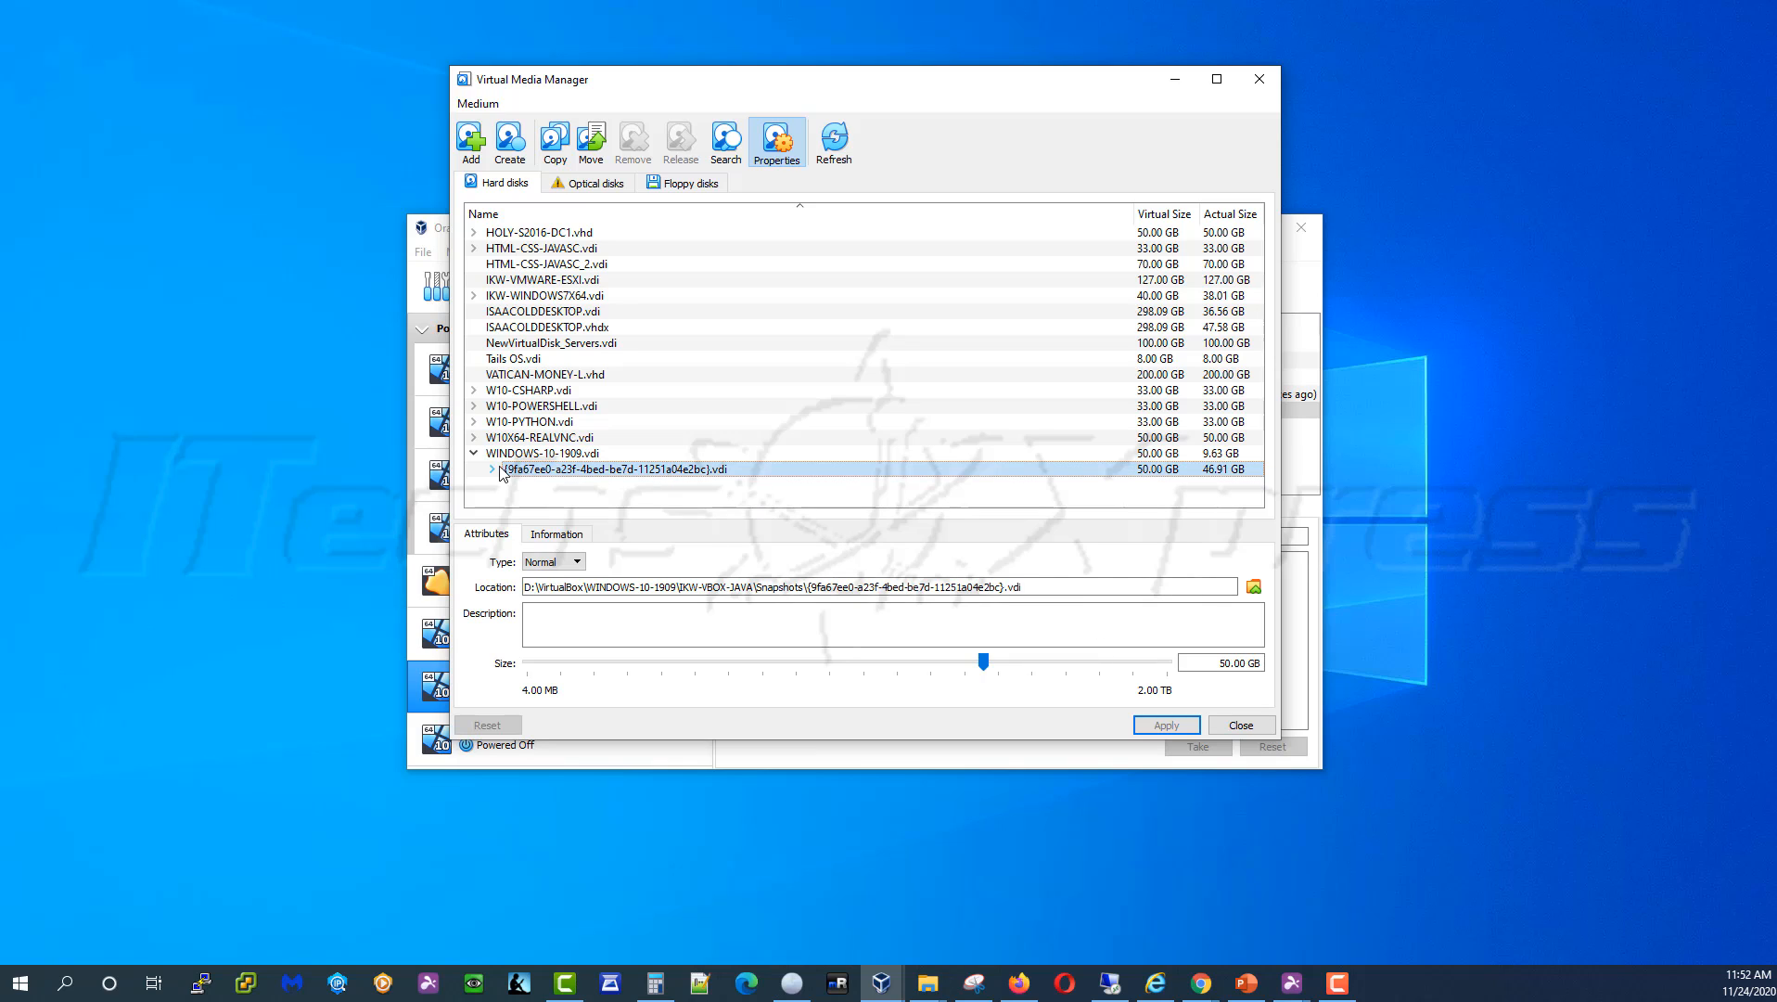
pyautogui.moveTo(496, 474)
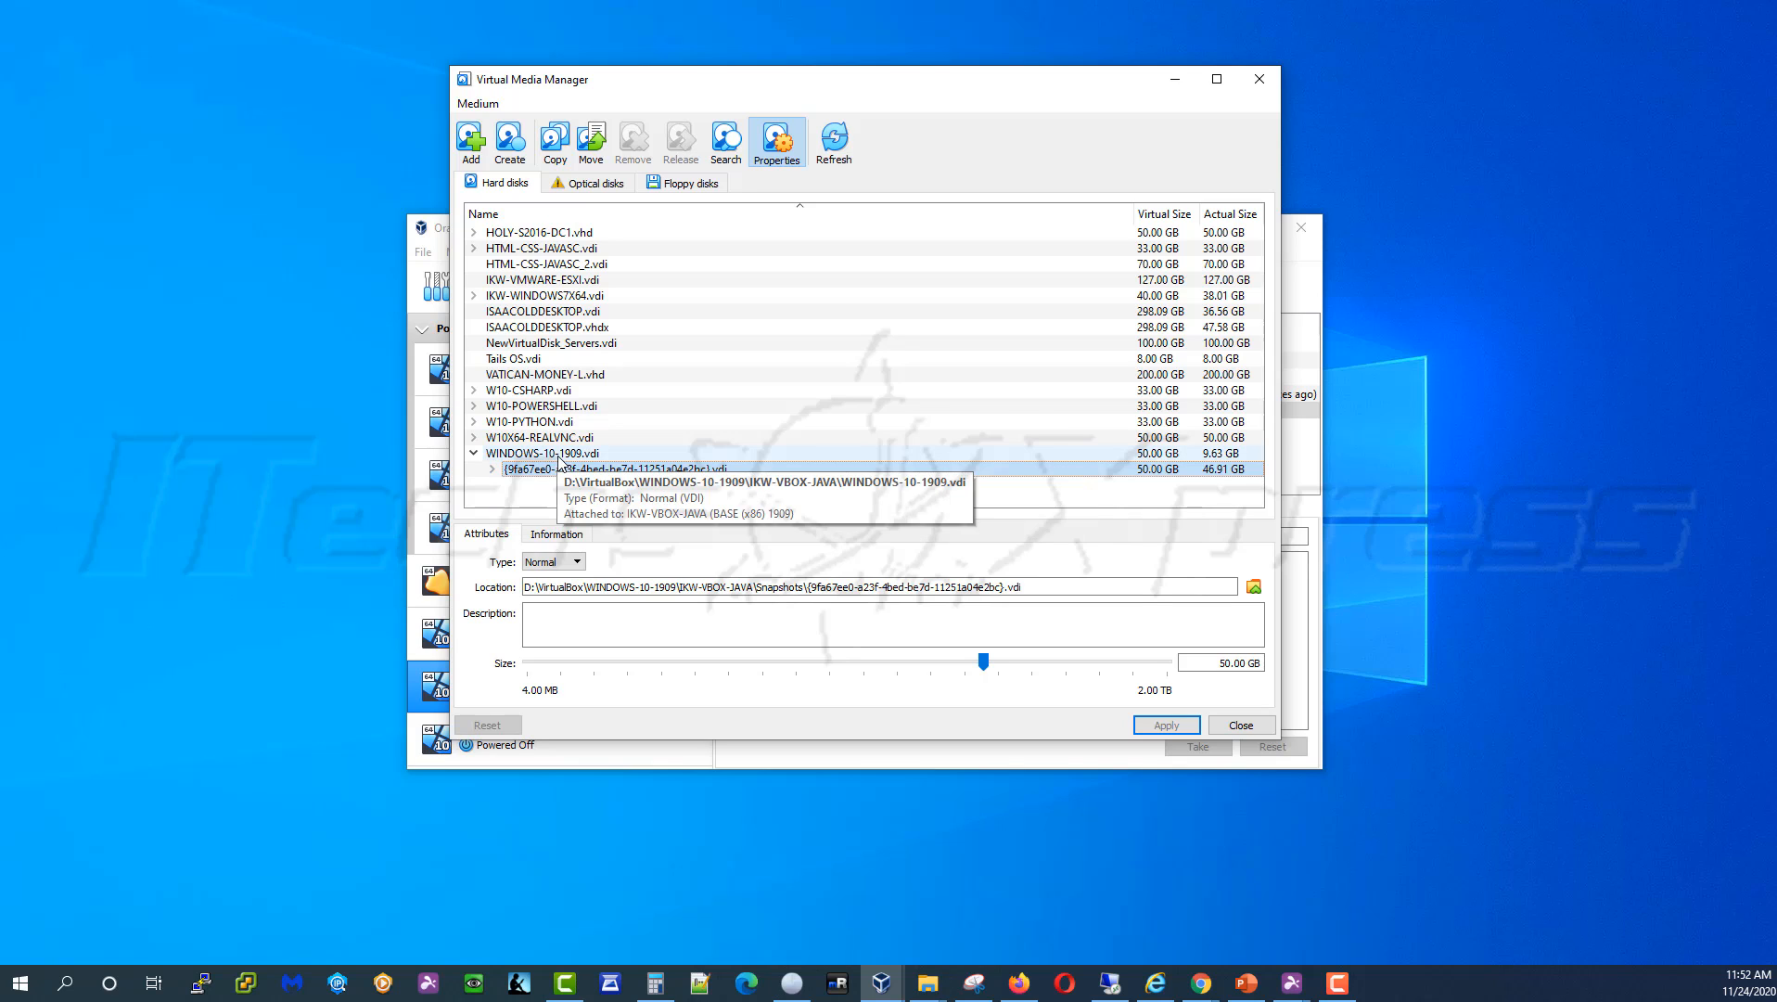
pyautogui.click(493, 469)
pyautogui.click(552, 485)
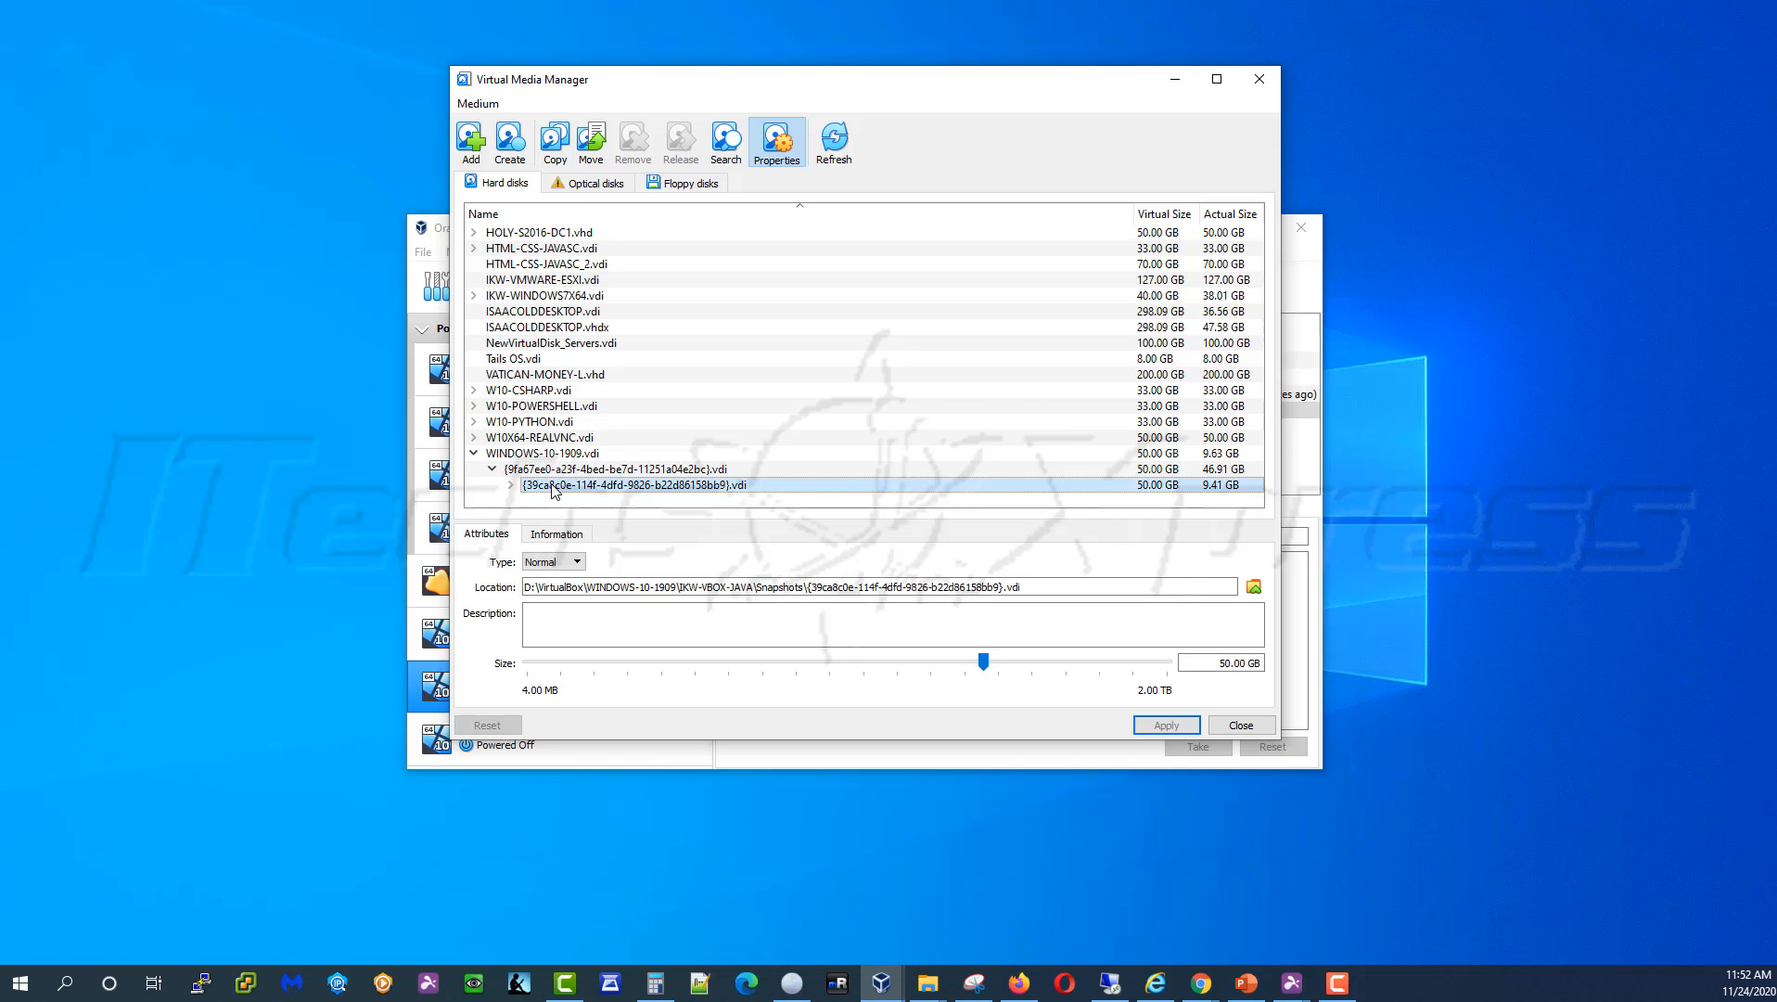
pyautogui.click(511, 484)
pyautogui.click(577, 501)
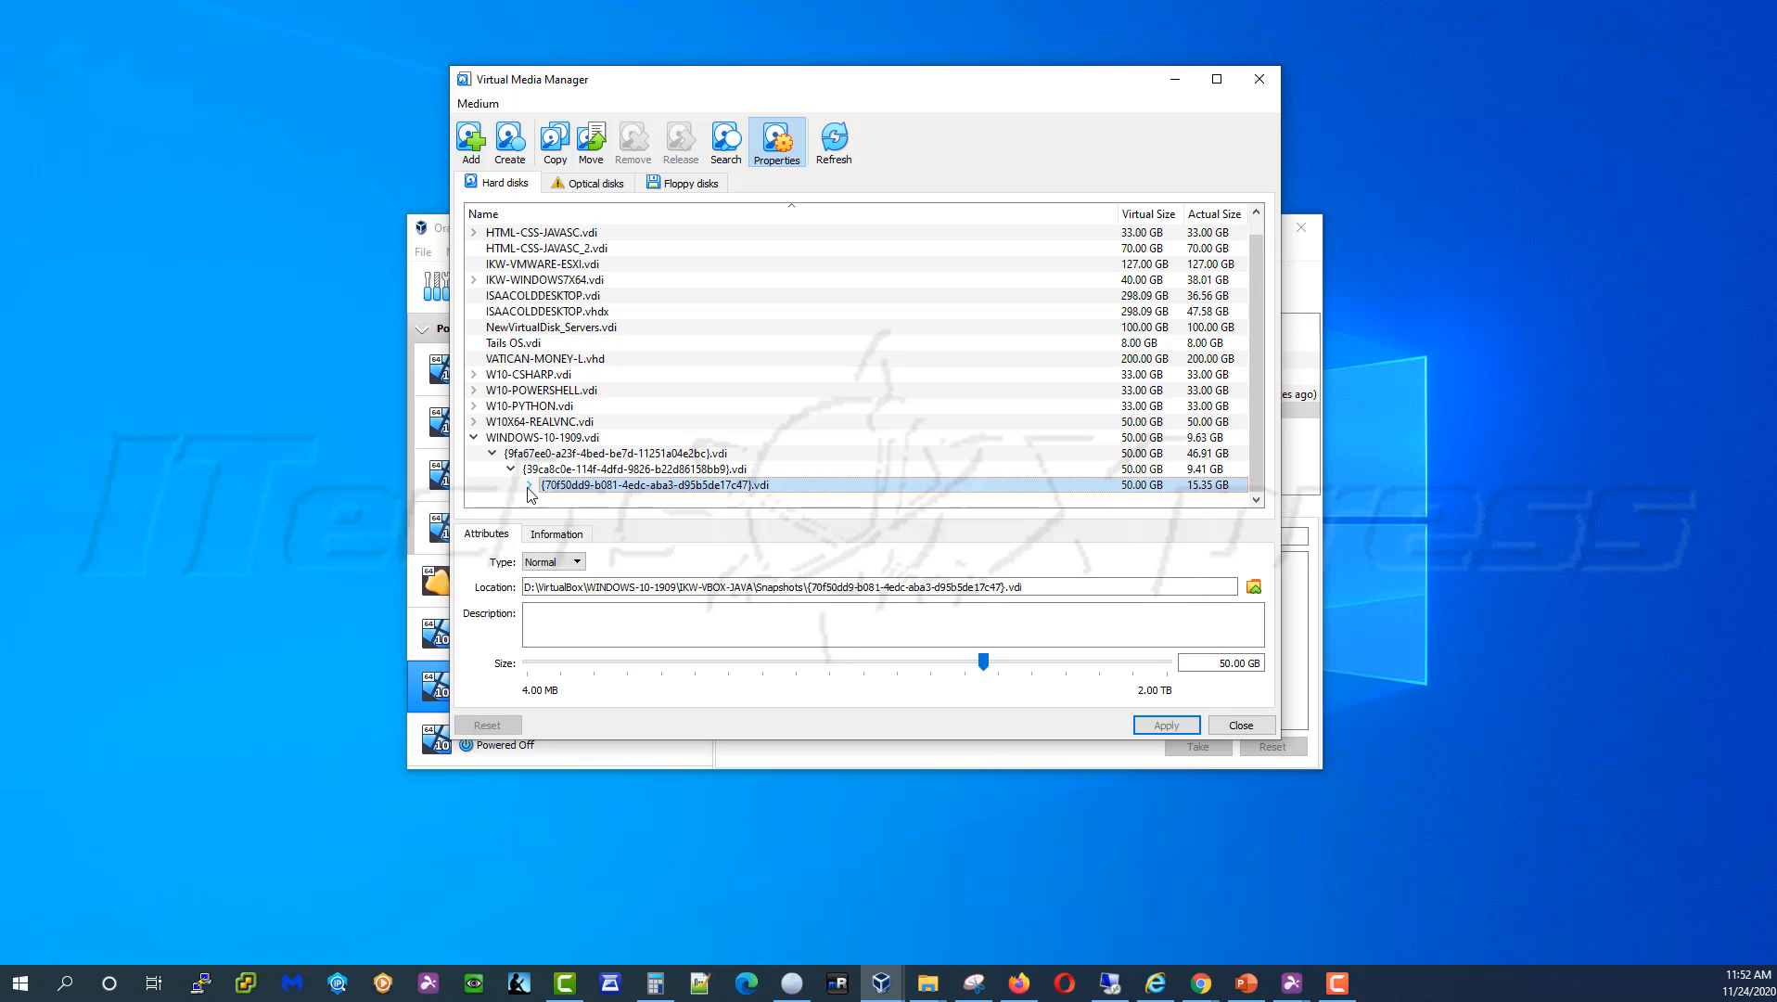
pyautogui.click(529, 485)
pyautogui.click(594, 501)
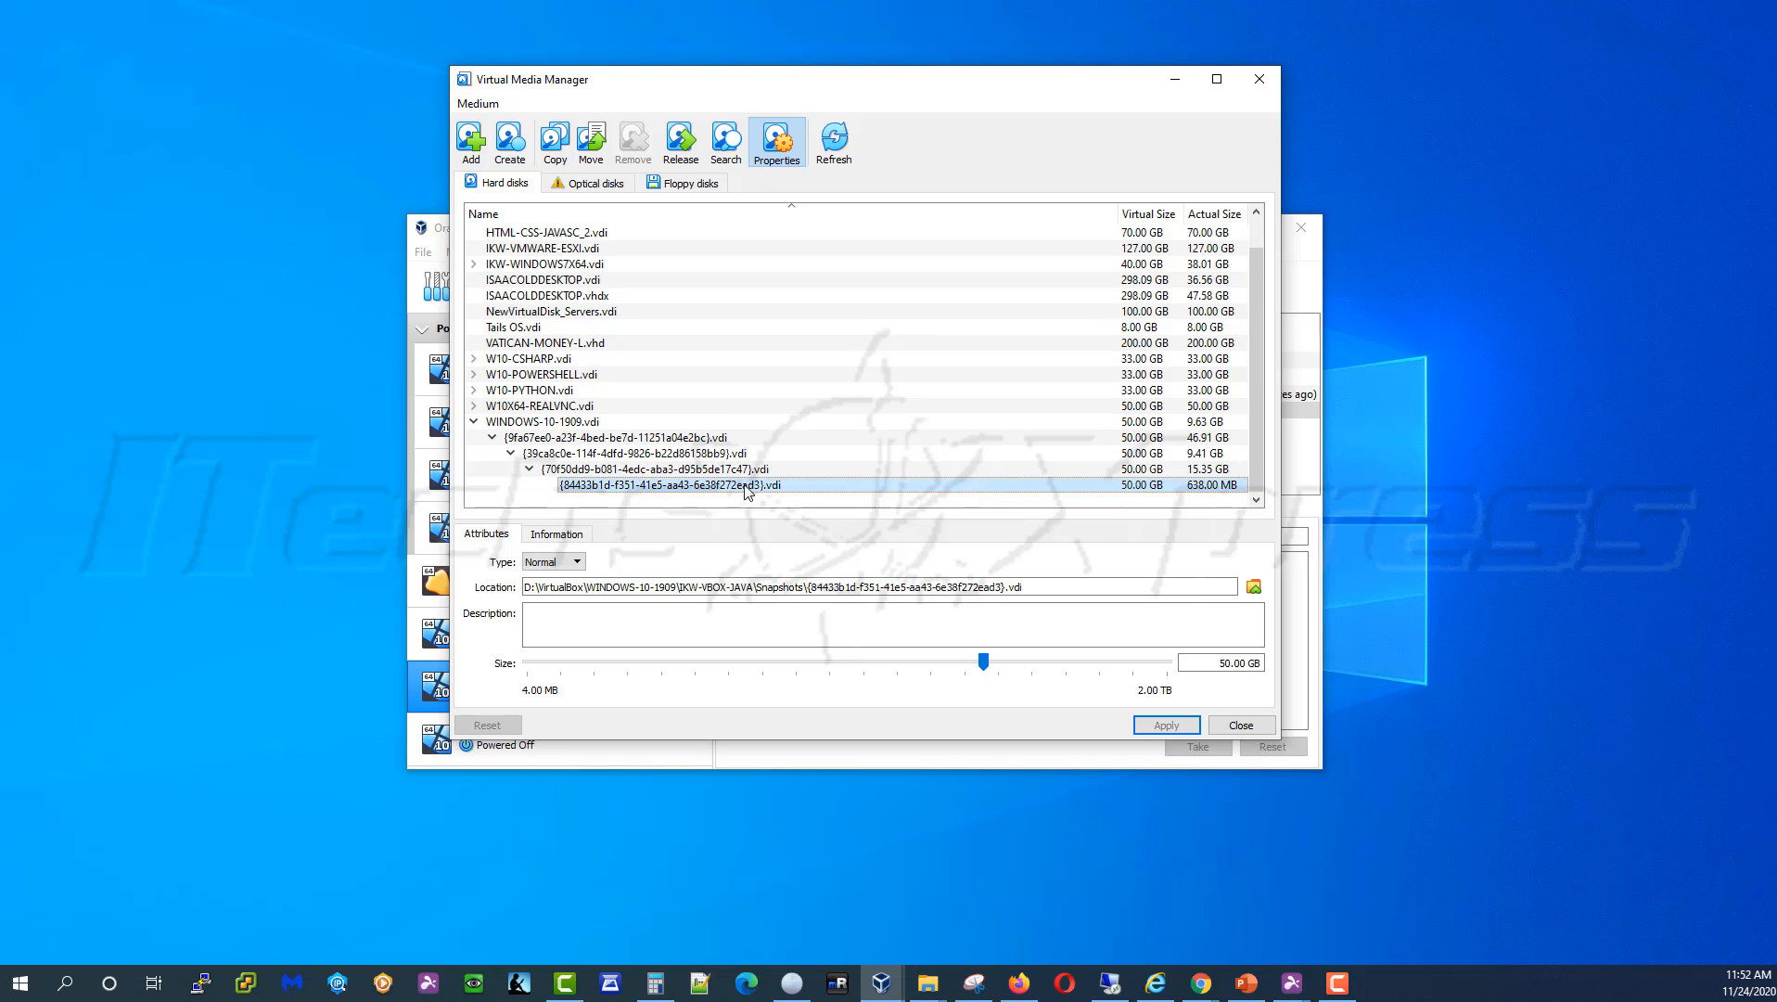
# Set the WINDOWS-10-1909.vdi base disk size to 100 GB, apply it and close the media manager
pyautogui.click(598, 424)
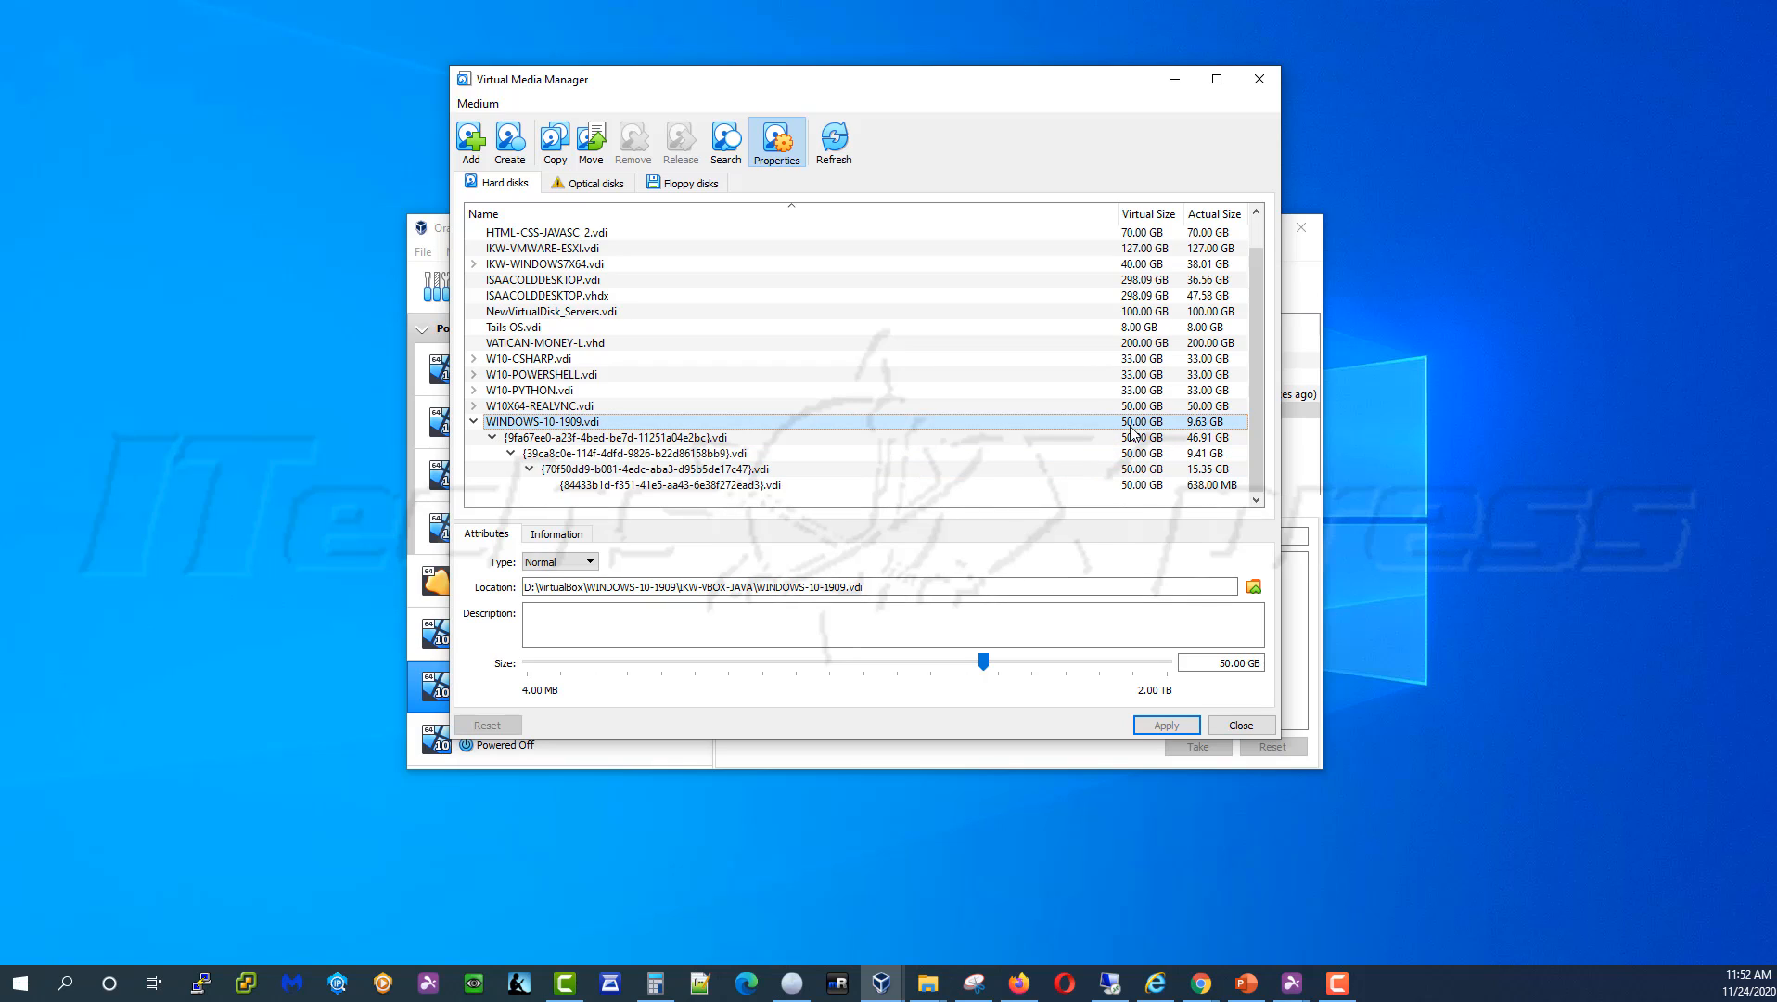
pyautogui.click(1233, 664)
pyautogui.press('BackSpace')
pyautogui.press('BackSpace')
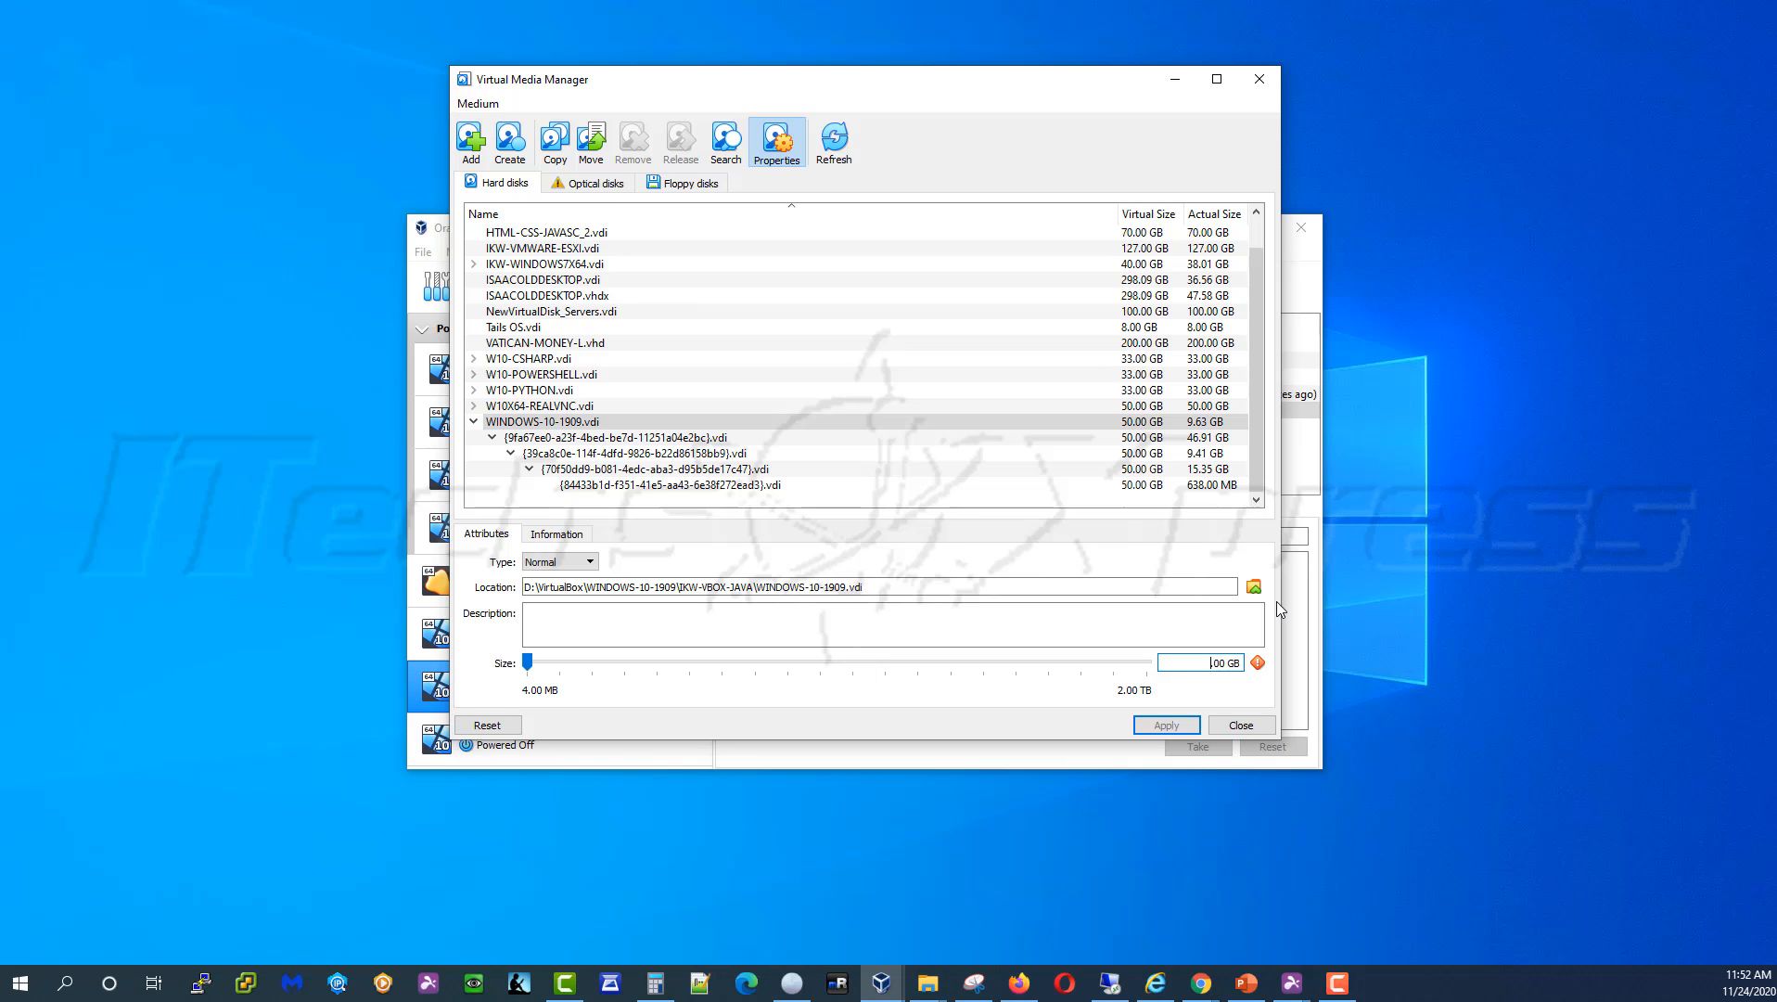
pyautogui.write('100')
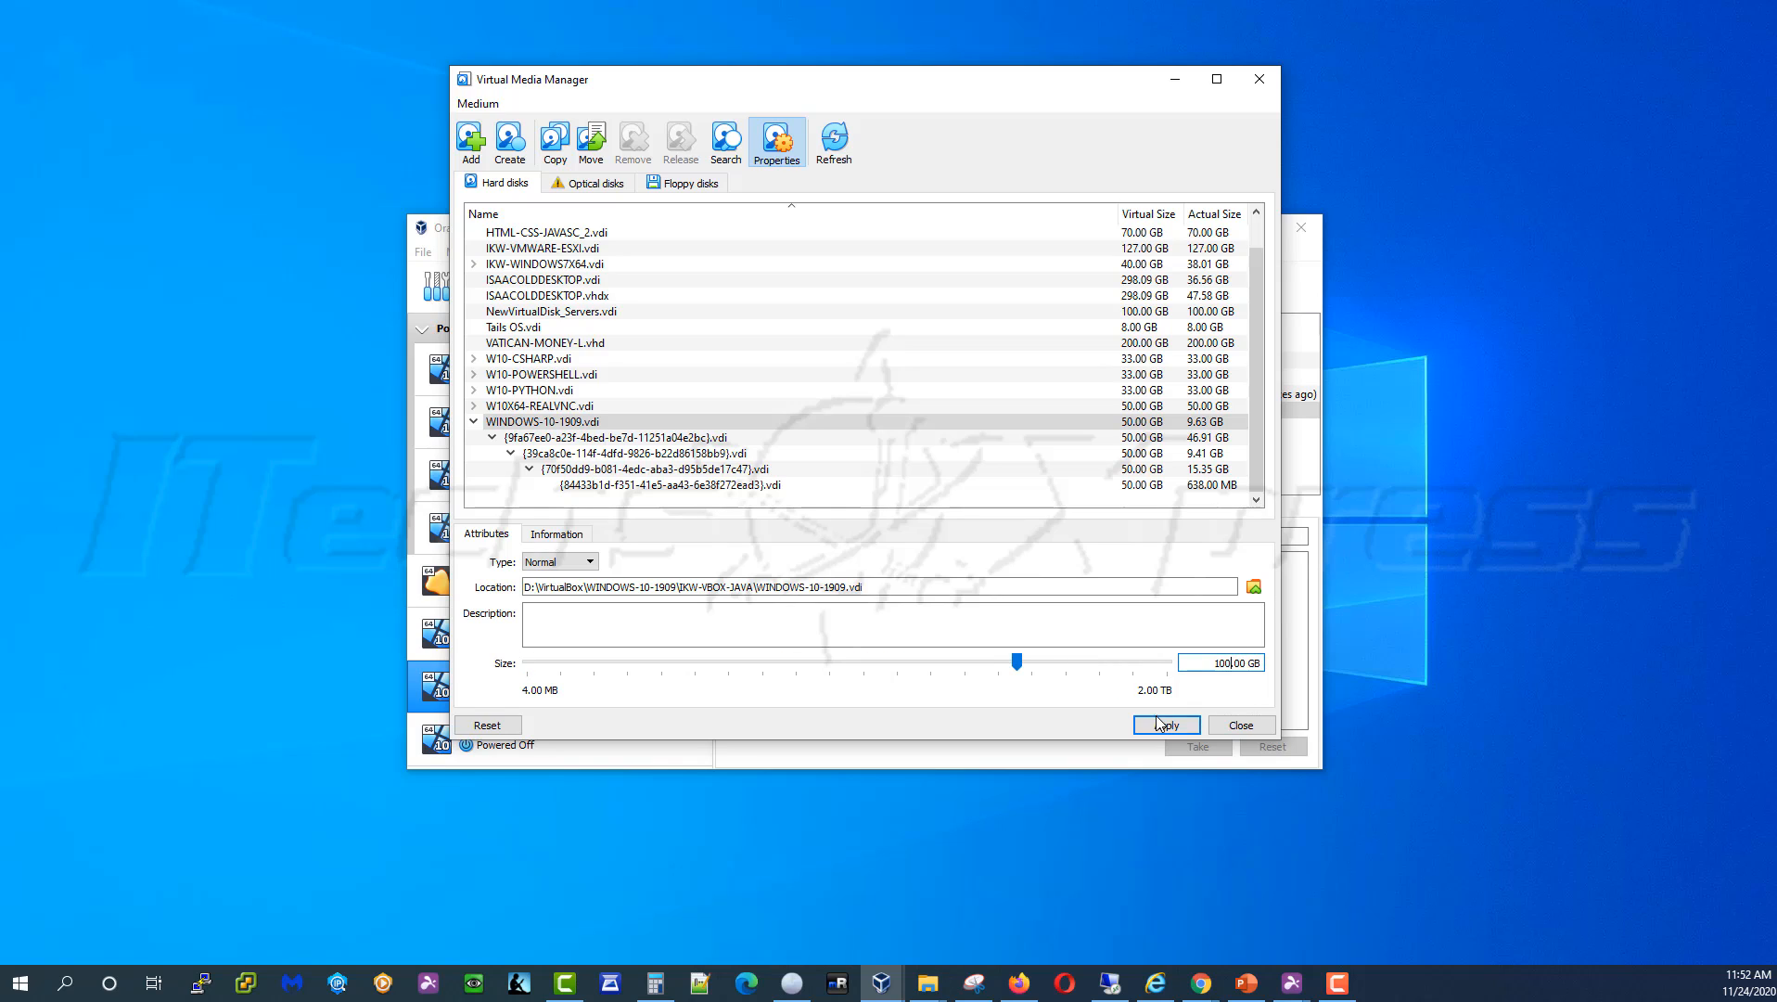
pyautogui.click(1160, 727)
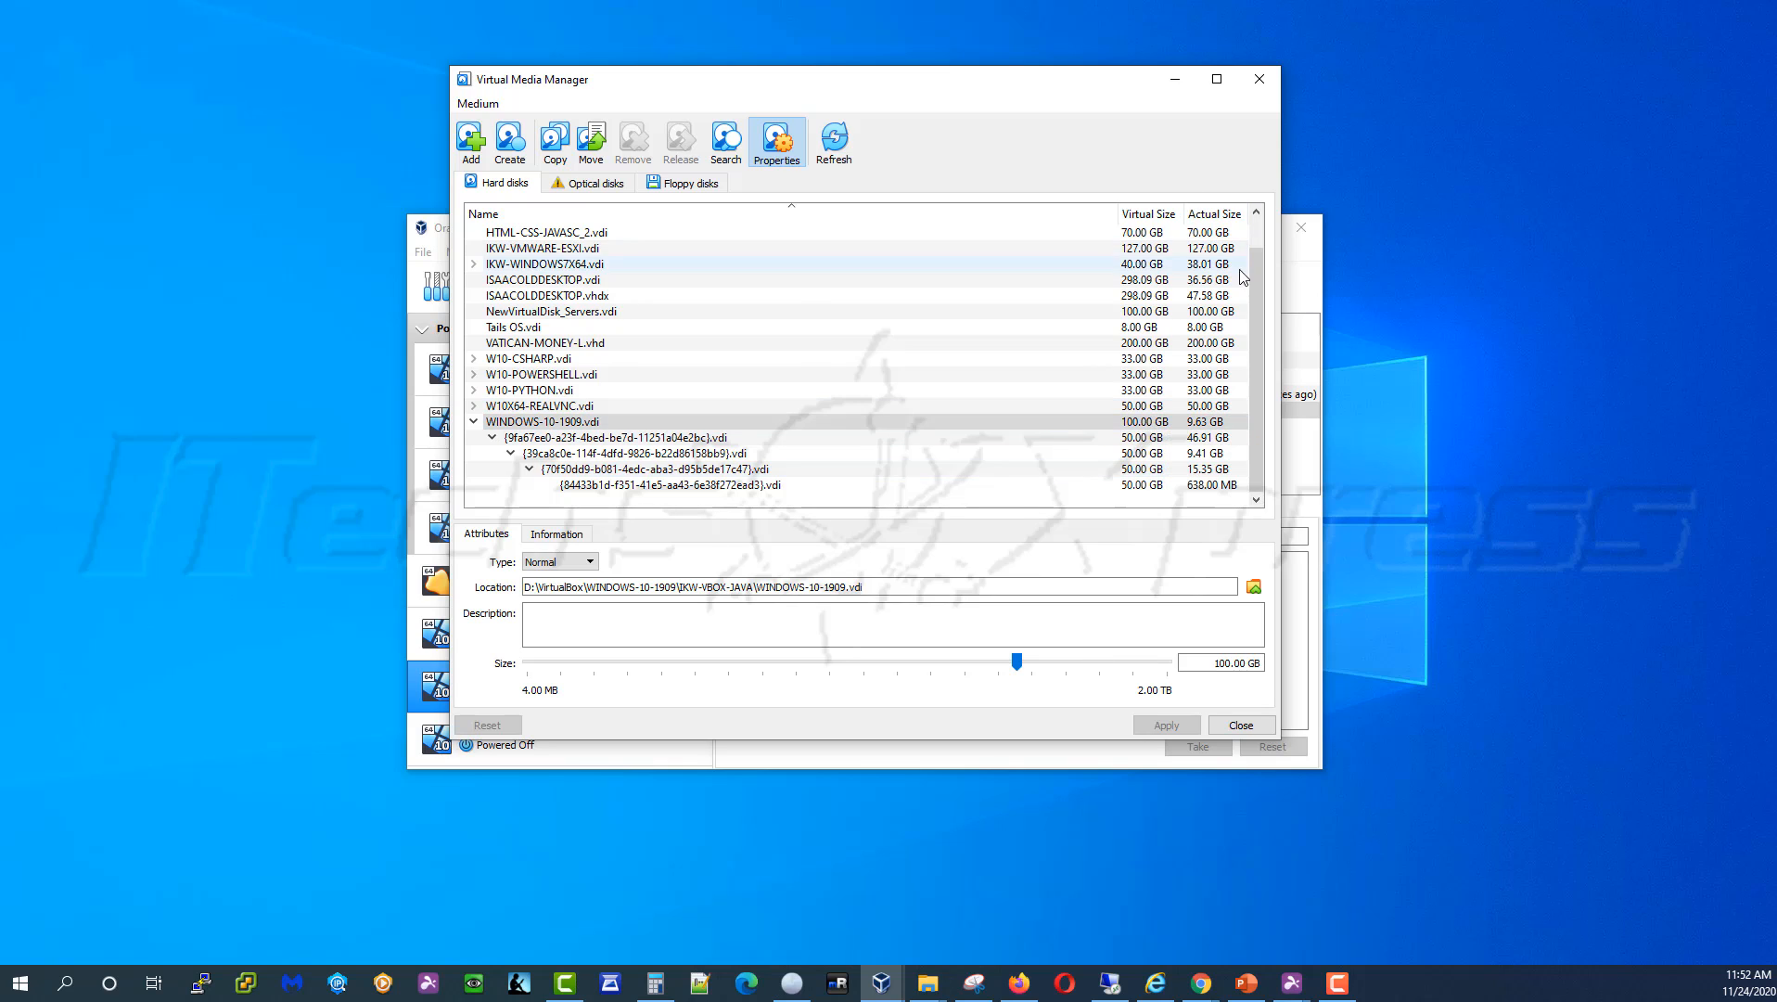
pyautogui.click(1224, 727)
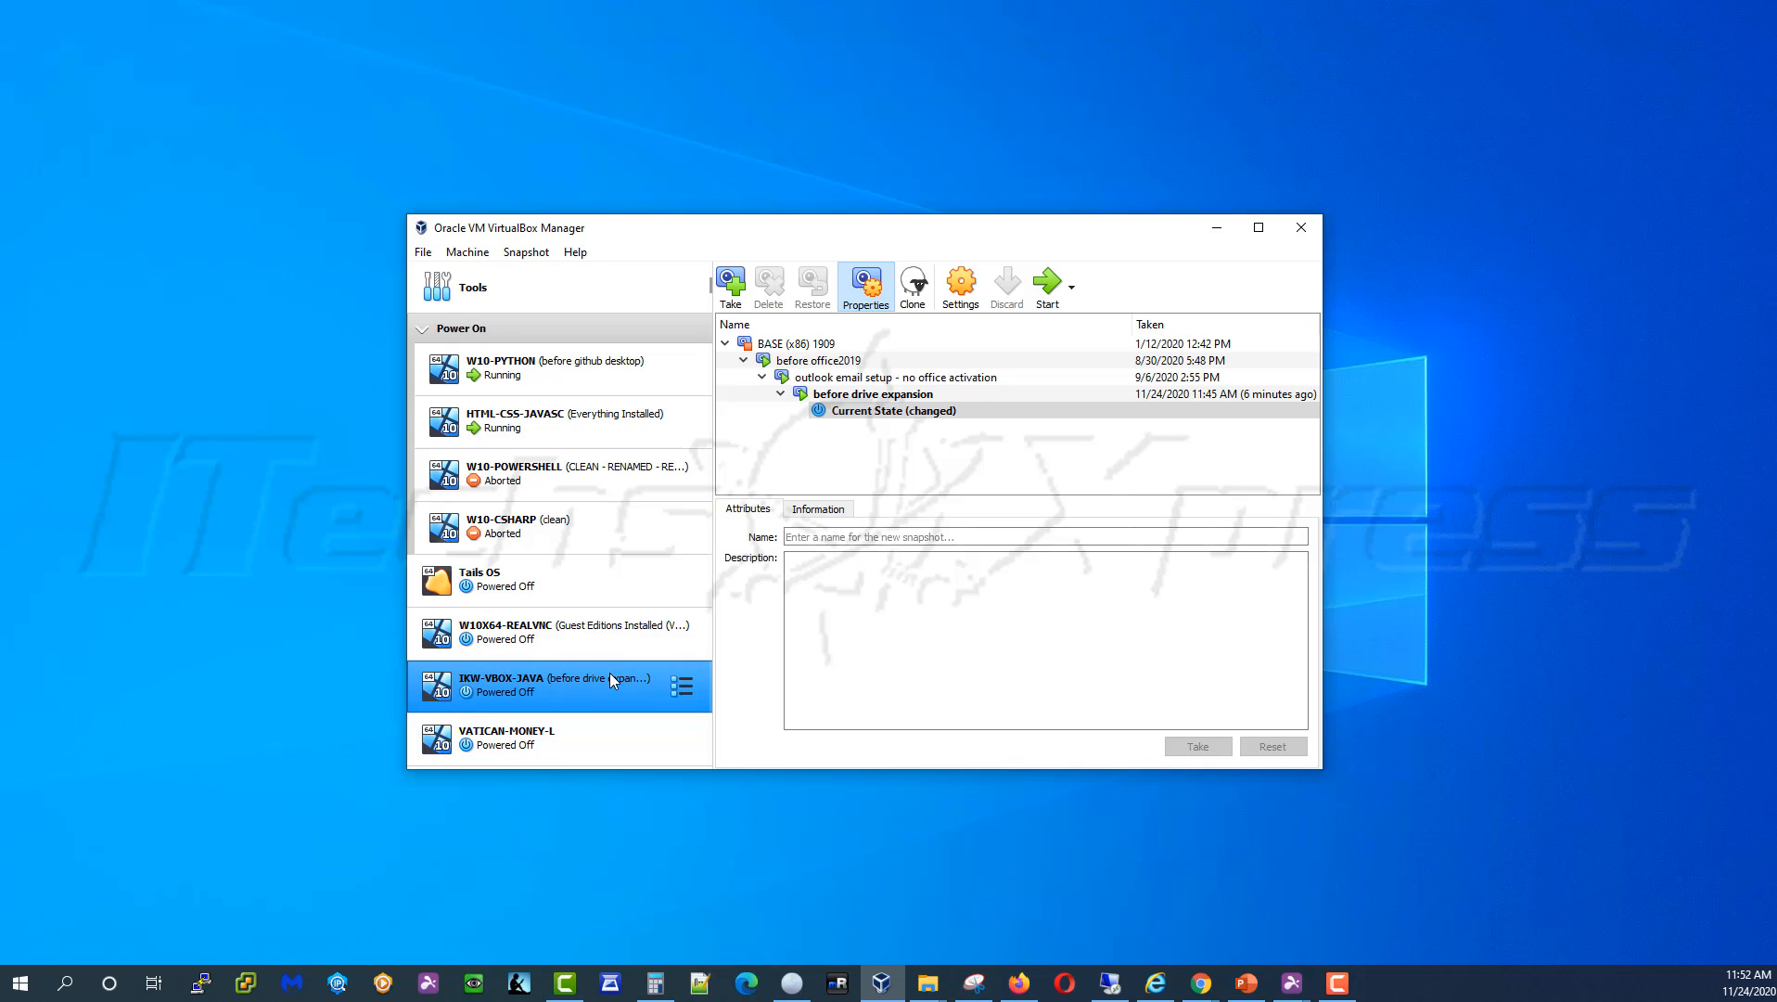
# Start the IKW-VBOX-JAVA machine with Normal Start
pyautogui.click(1072, 297)
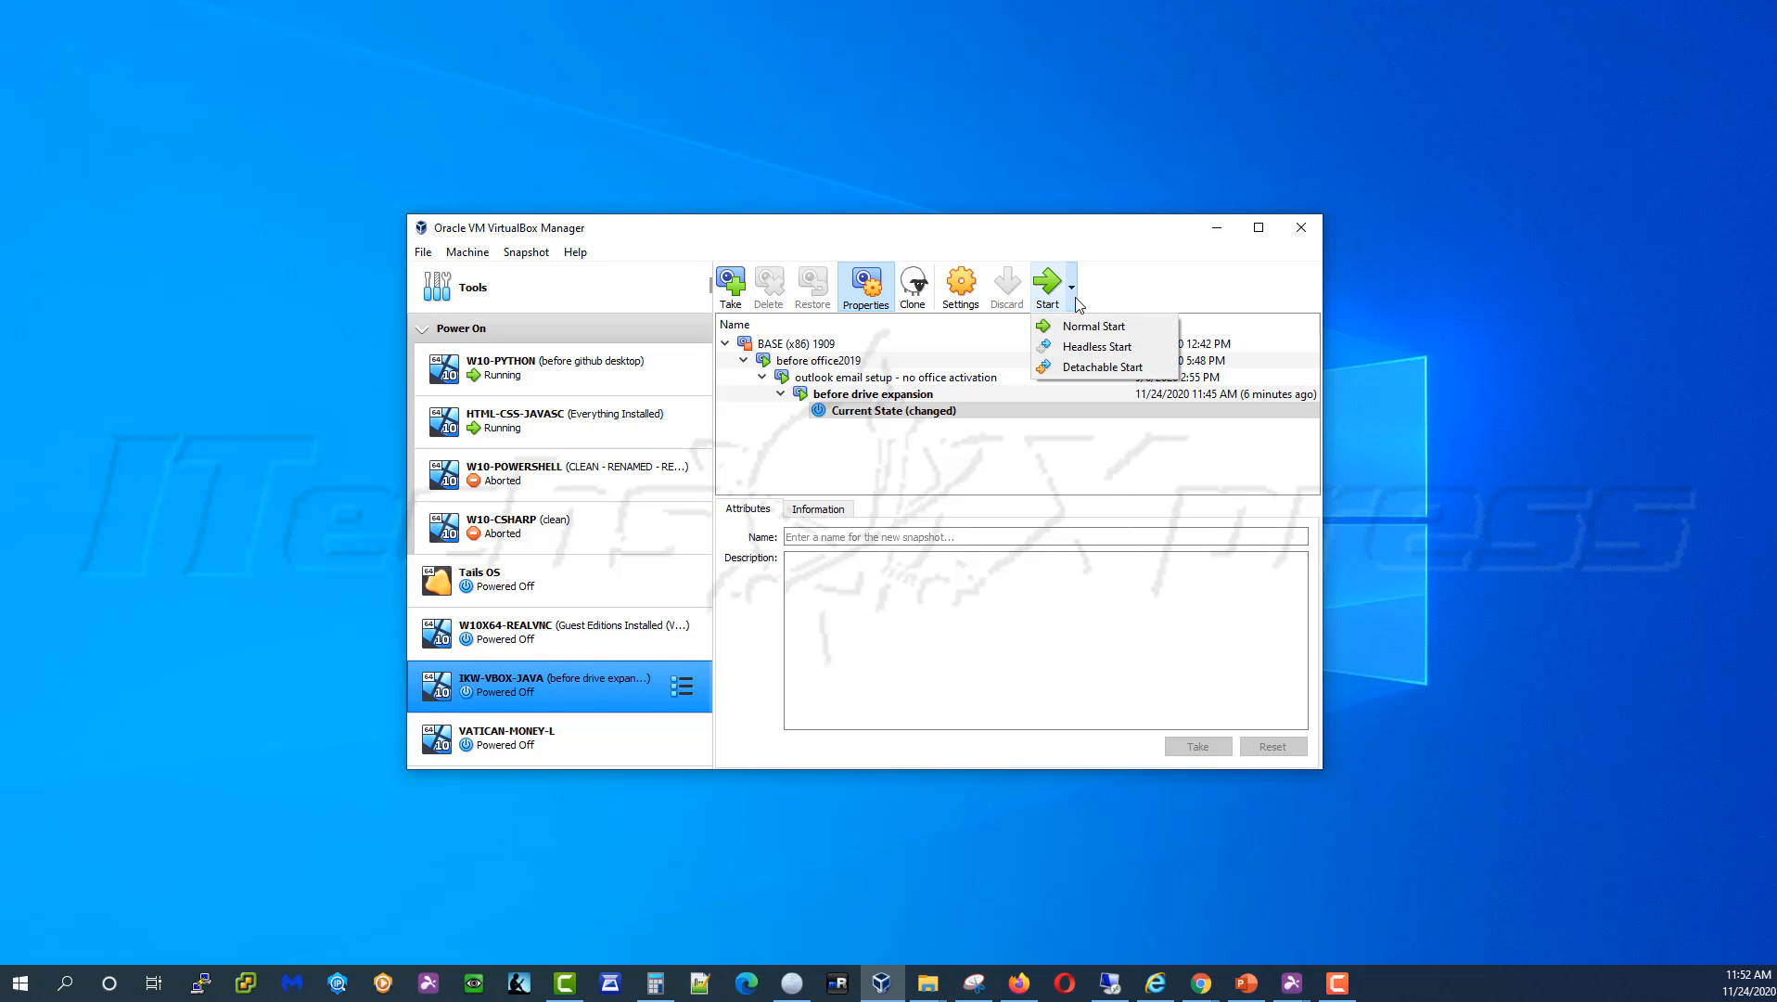
pyautogui.click(1117, 332)
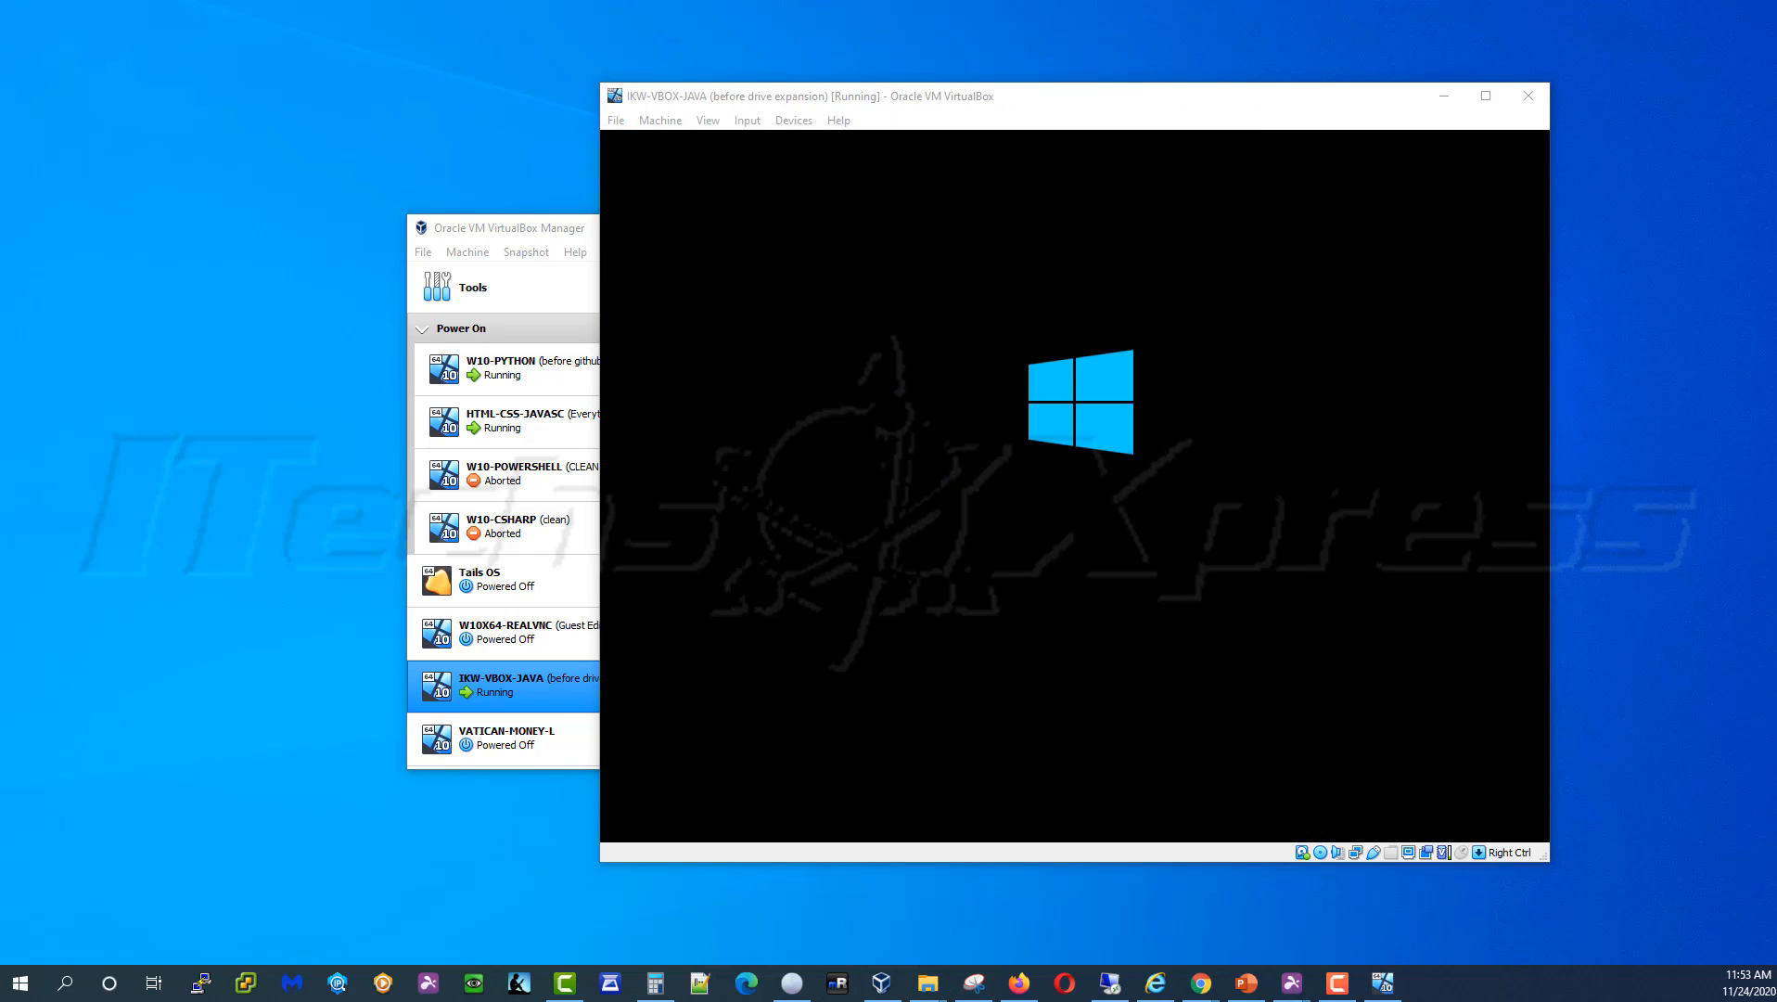
# Refresh the W10X64-REALVNC folder listing in File Explorer to recheck the disk image size
pyautogui.hotkey('alt', 'Tab')
pyautogui.rightClick(958, 605)
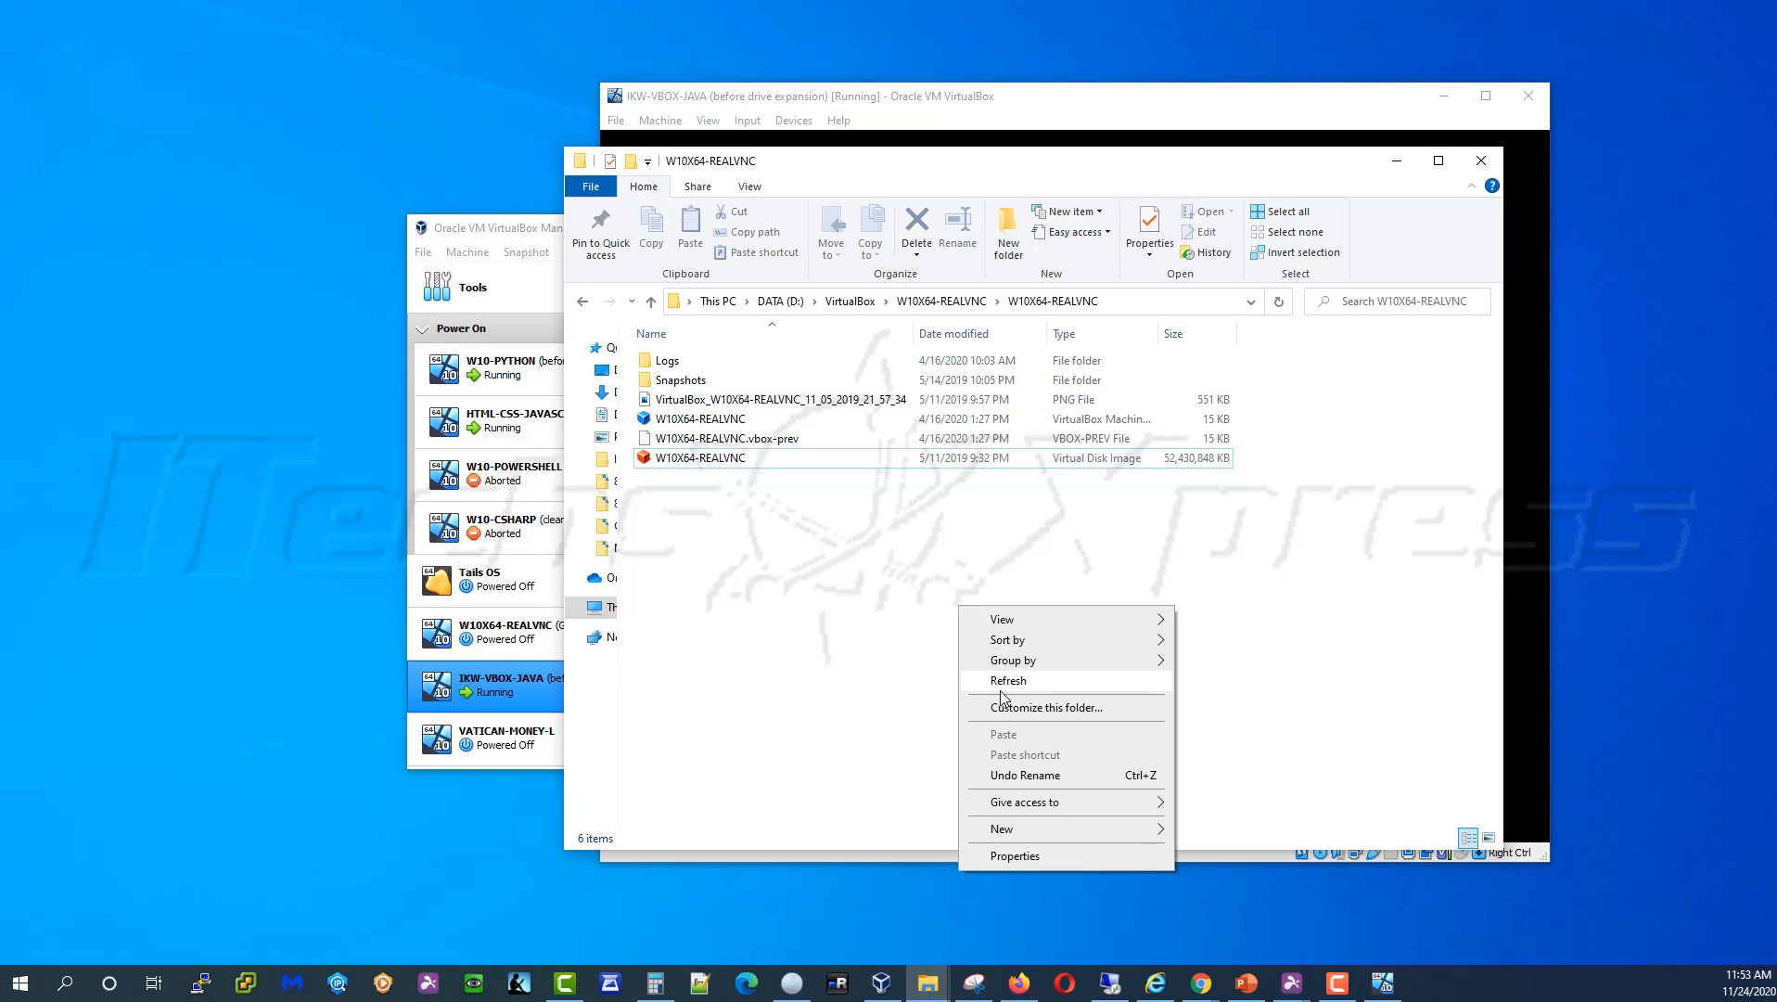
pyautogui.click(1002, 687)
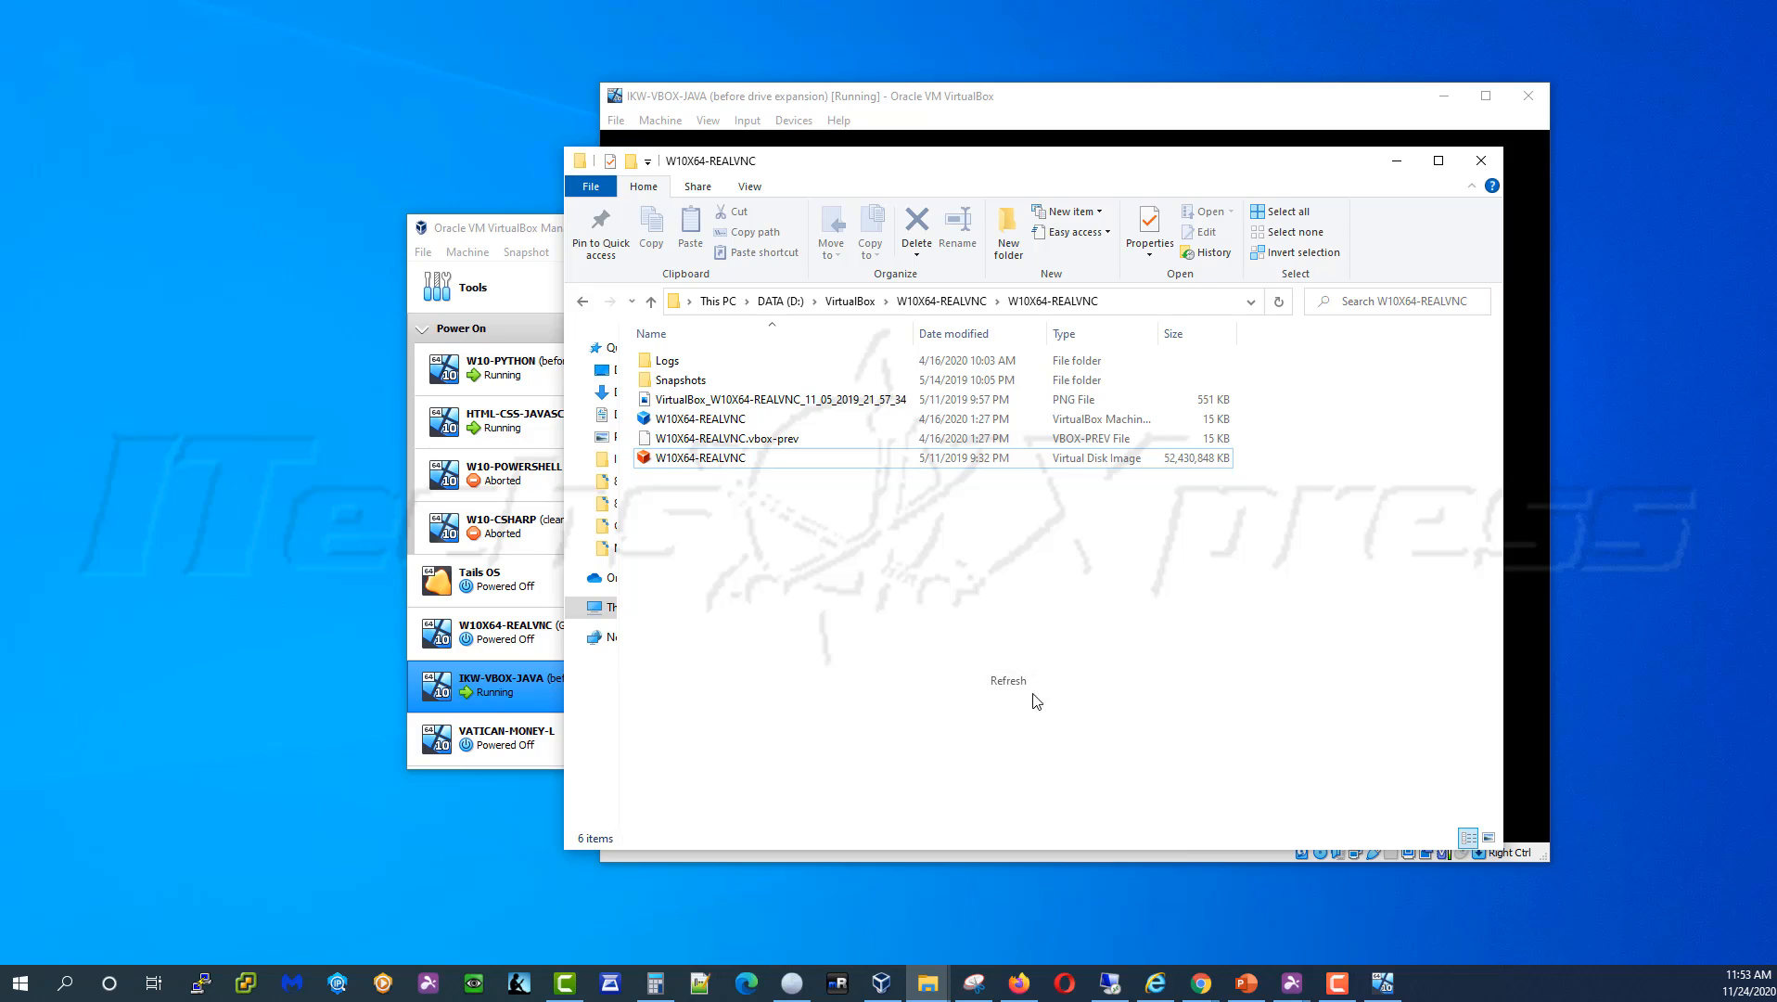
pyautogui.click(968, 304)
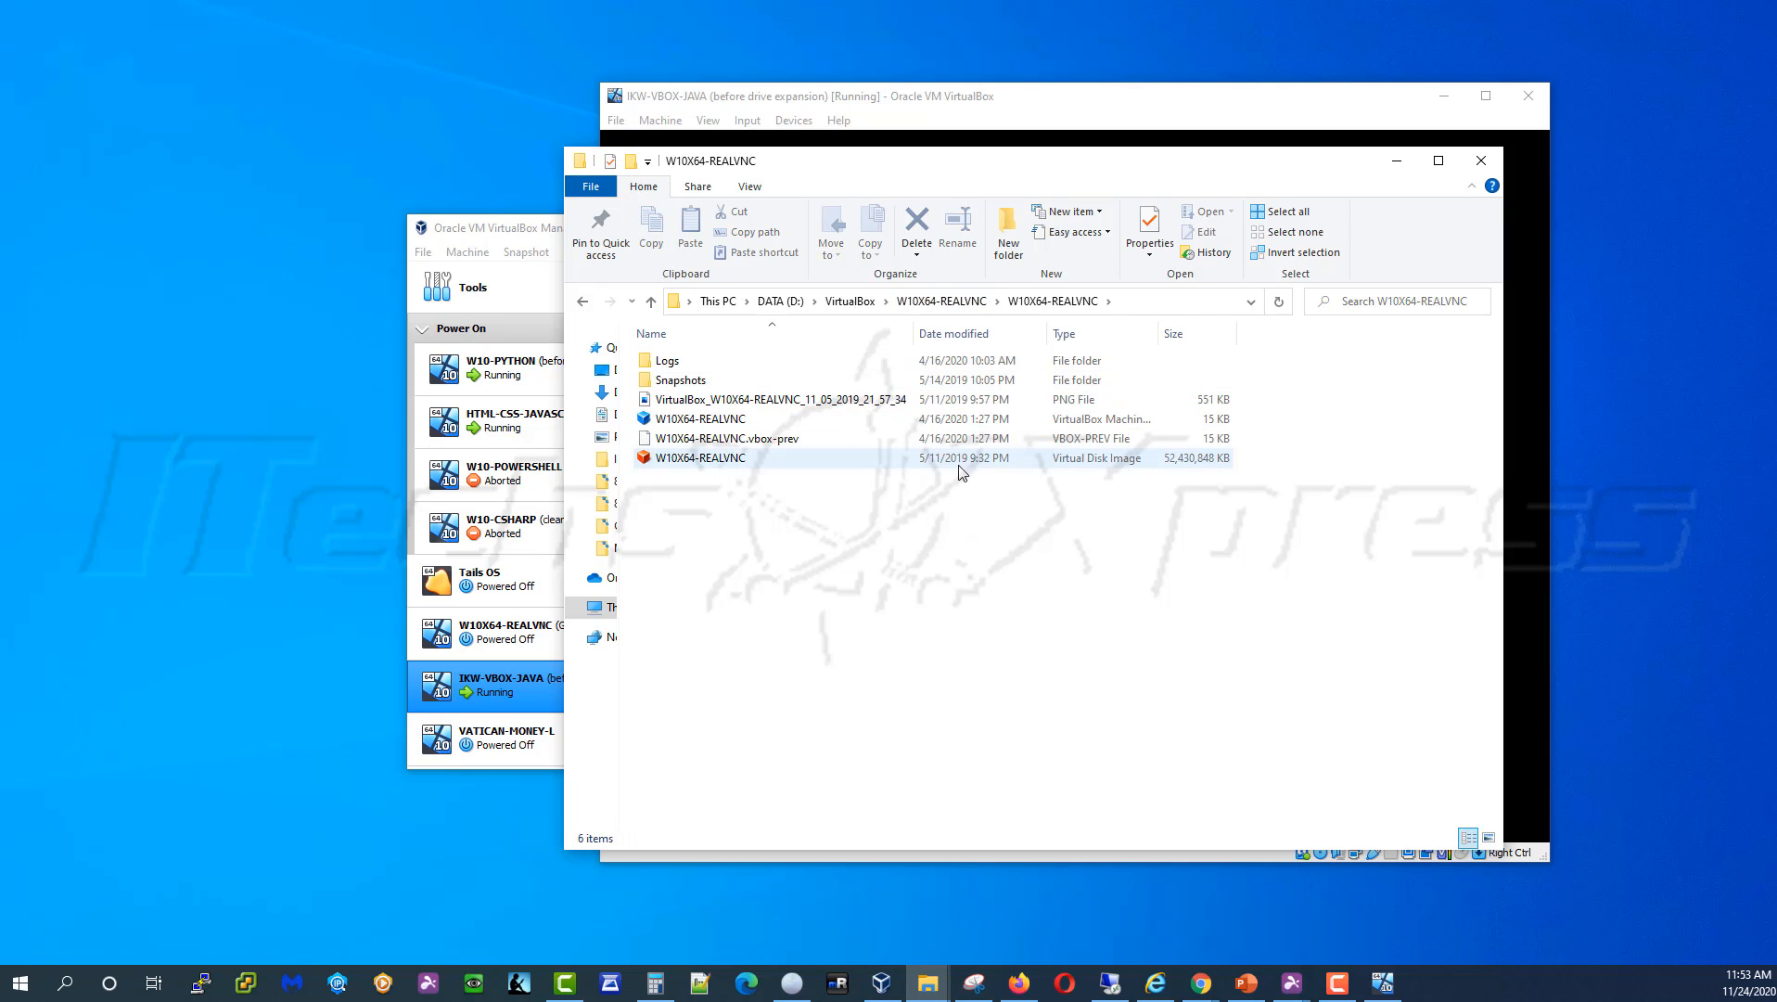
pyautogui.click(965, 636)
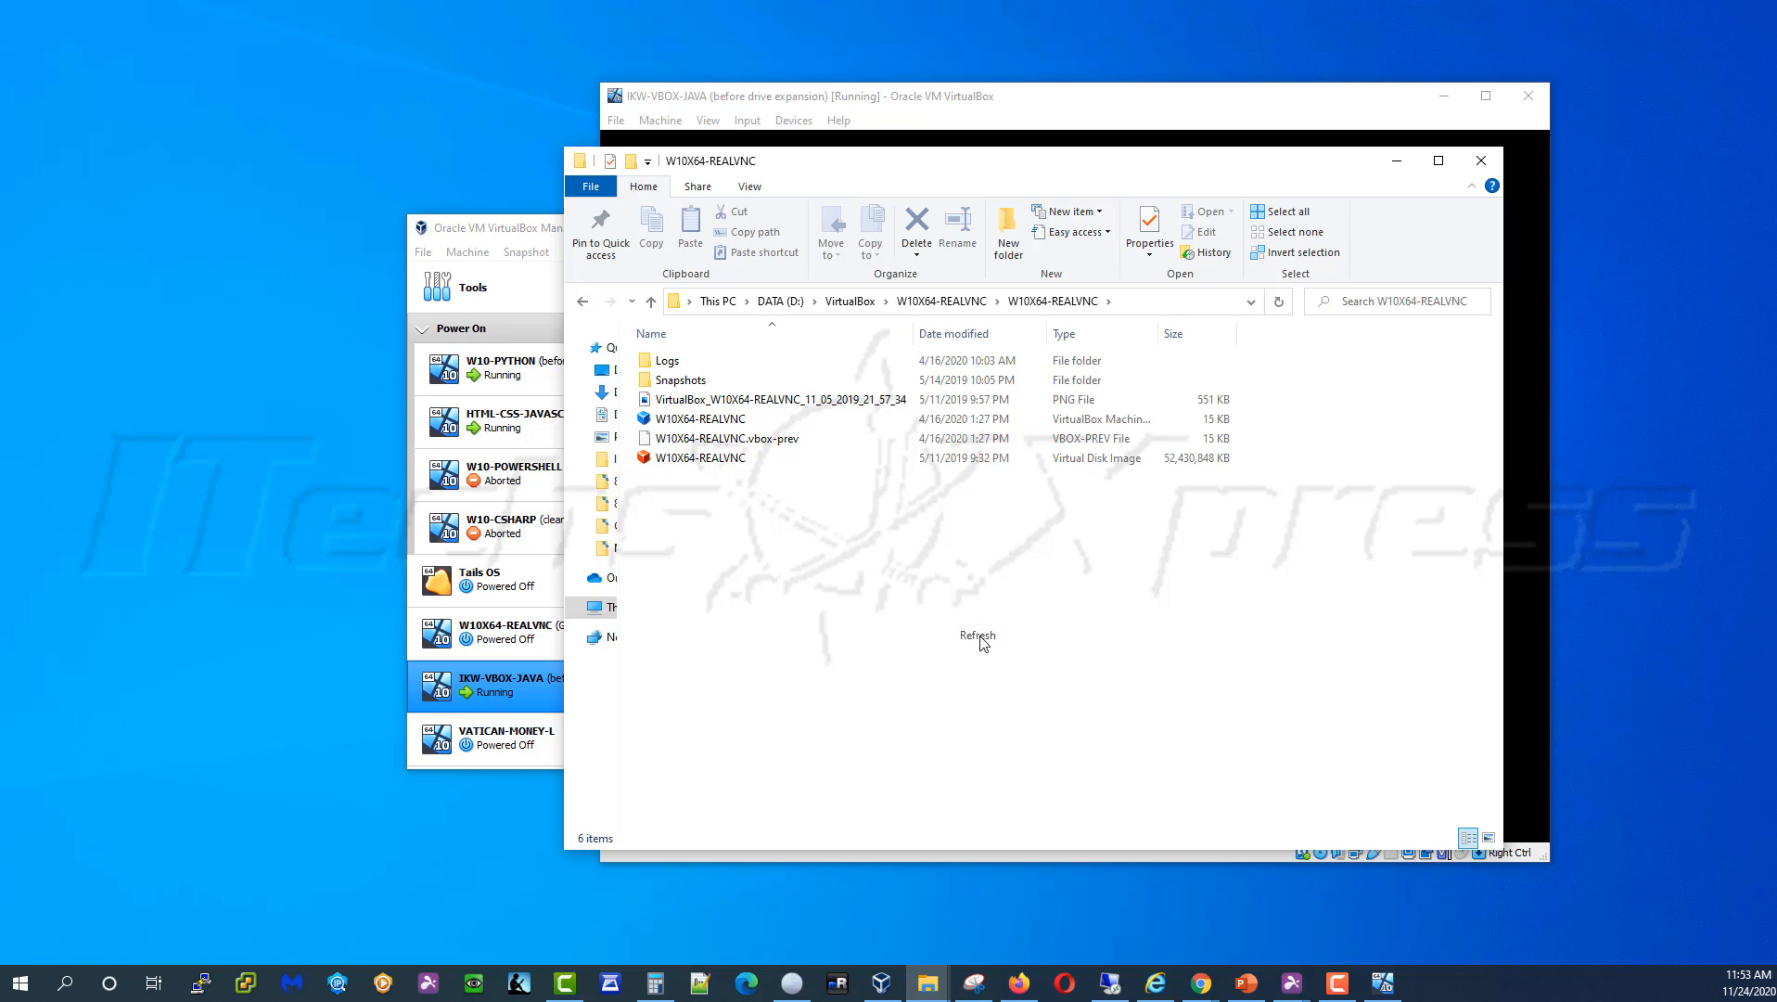
pyautogui.click(1389, 166)
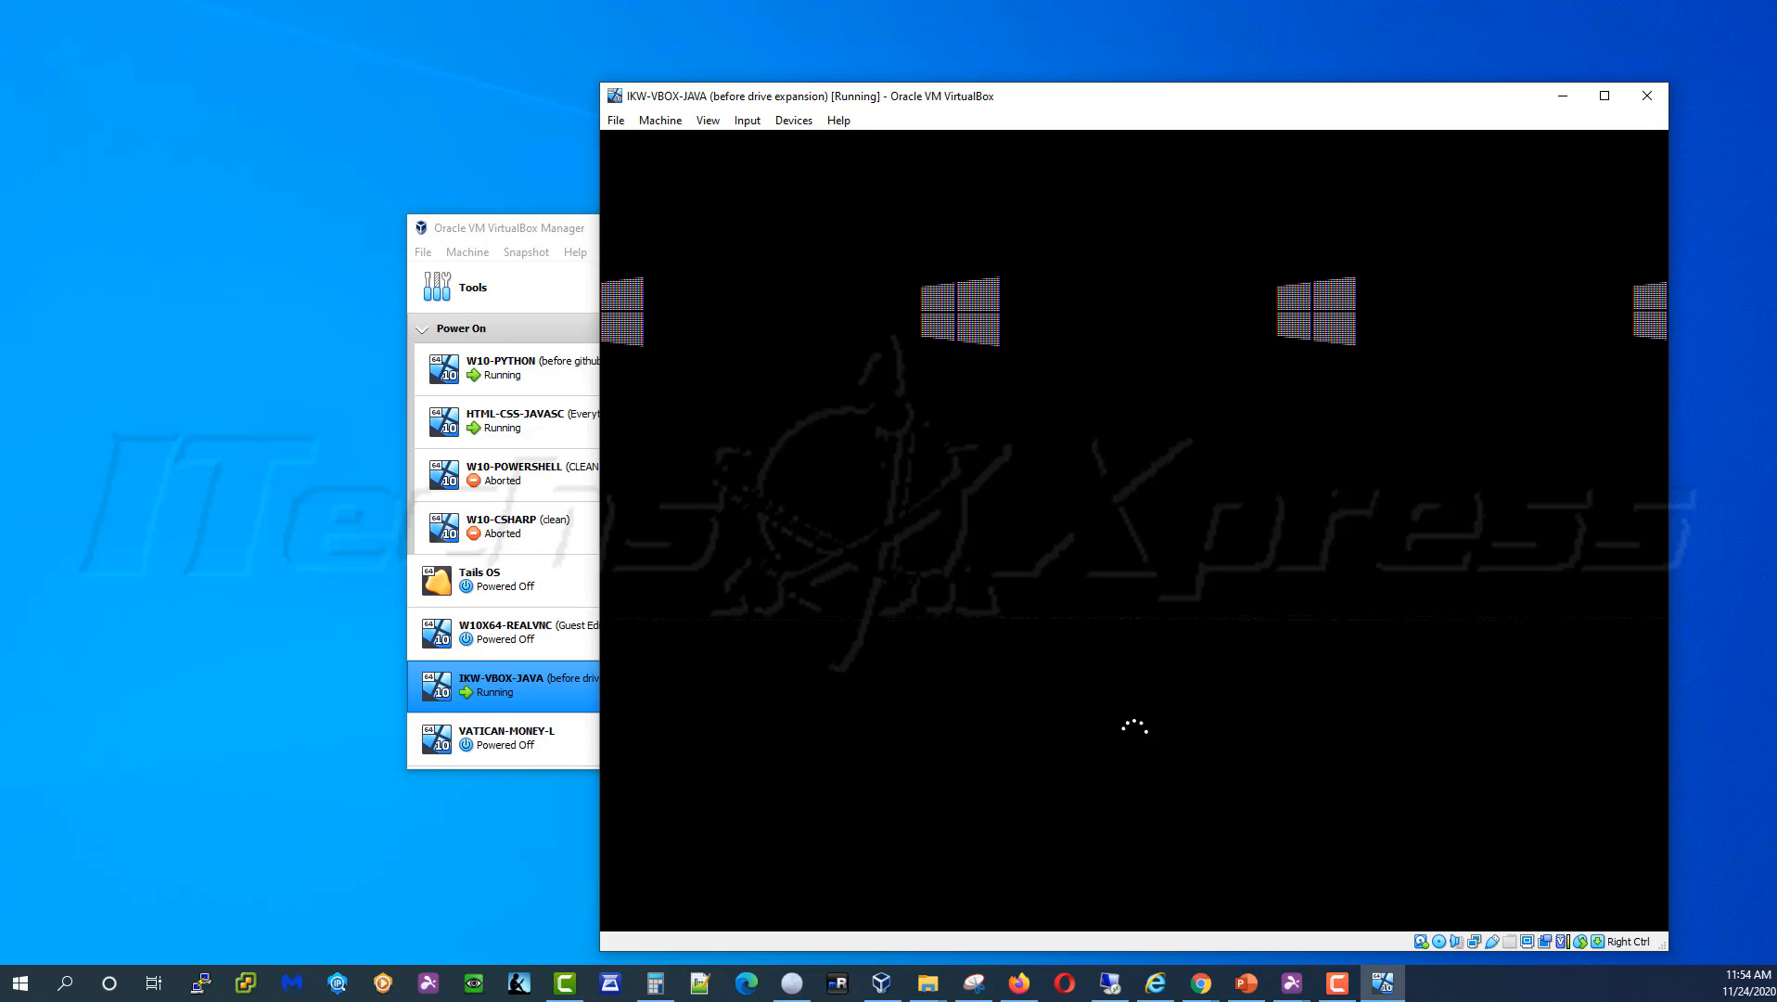
# Switch back to the IKW-VBOX-JAVA window and wait for Windows to reach the lock screen
pyautogui.hotkey('alt', 'Tab')
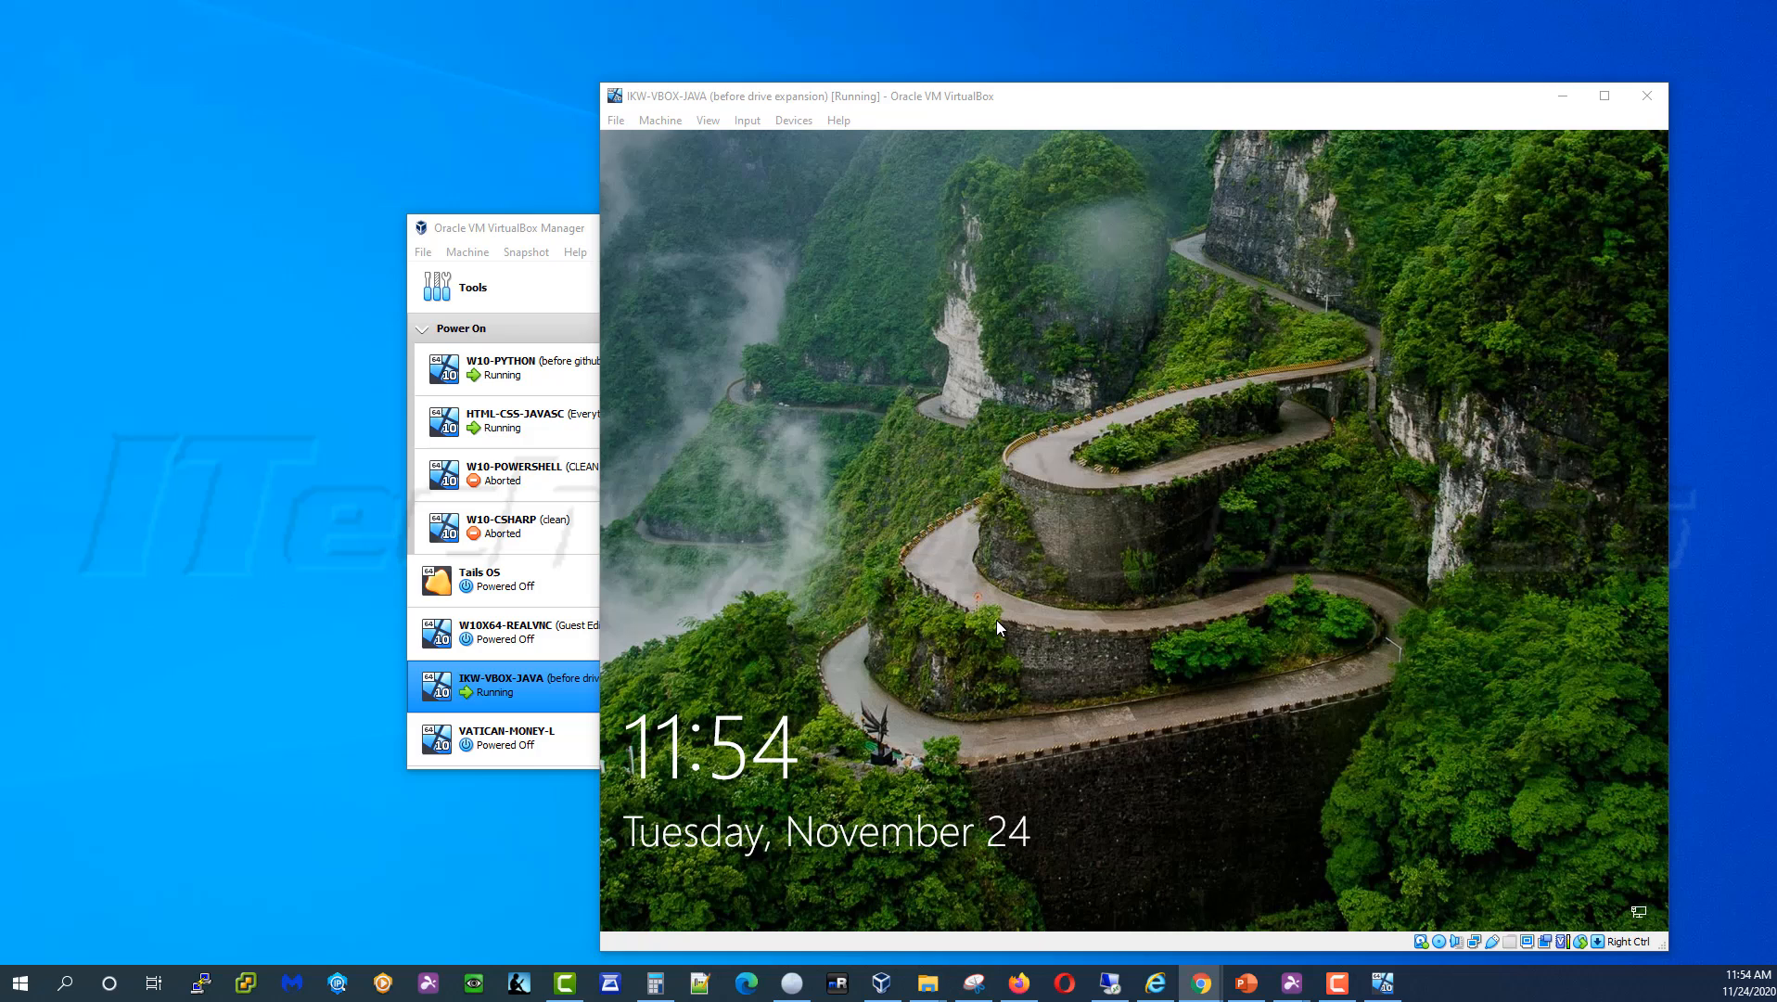
# Sign in to the guest with the account password, retrying after the incorrect-password prompt
pyautogui.click(997, 621)
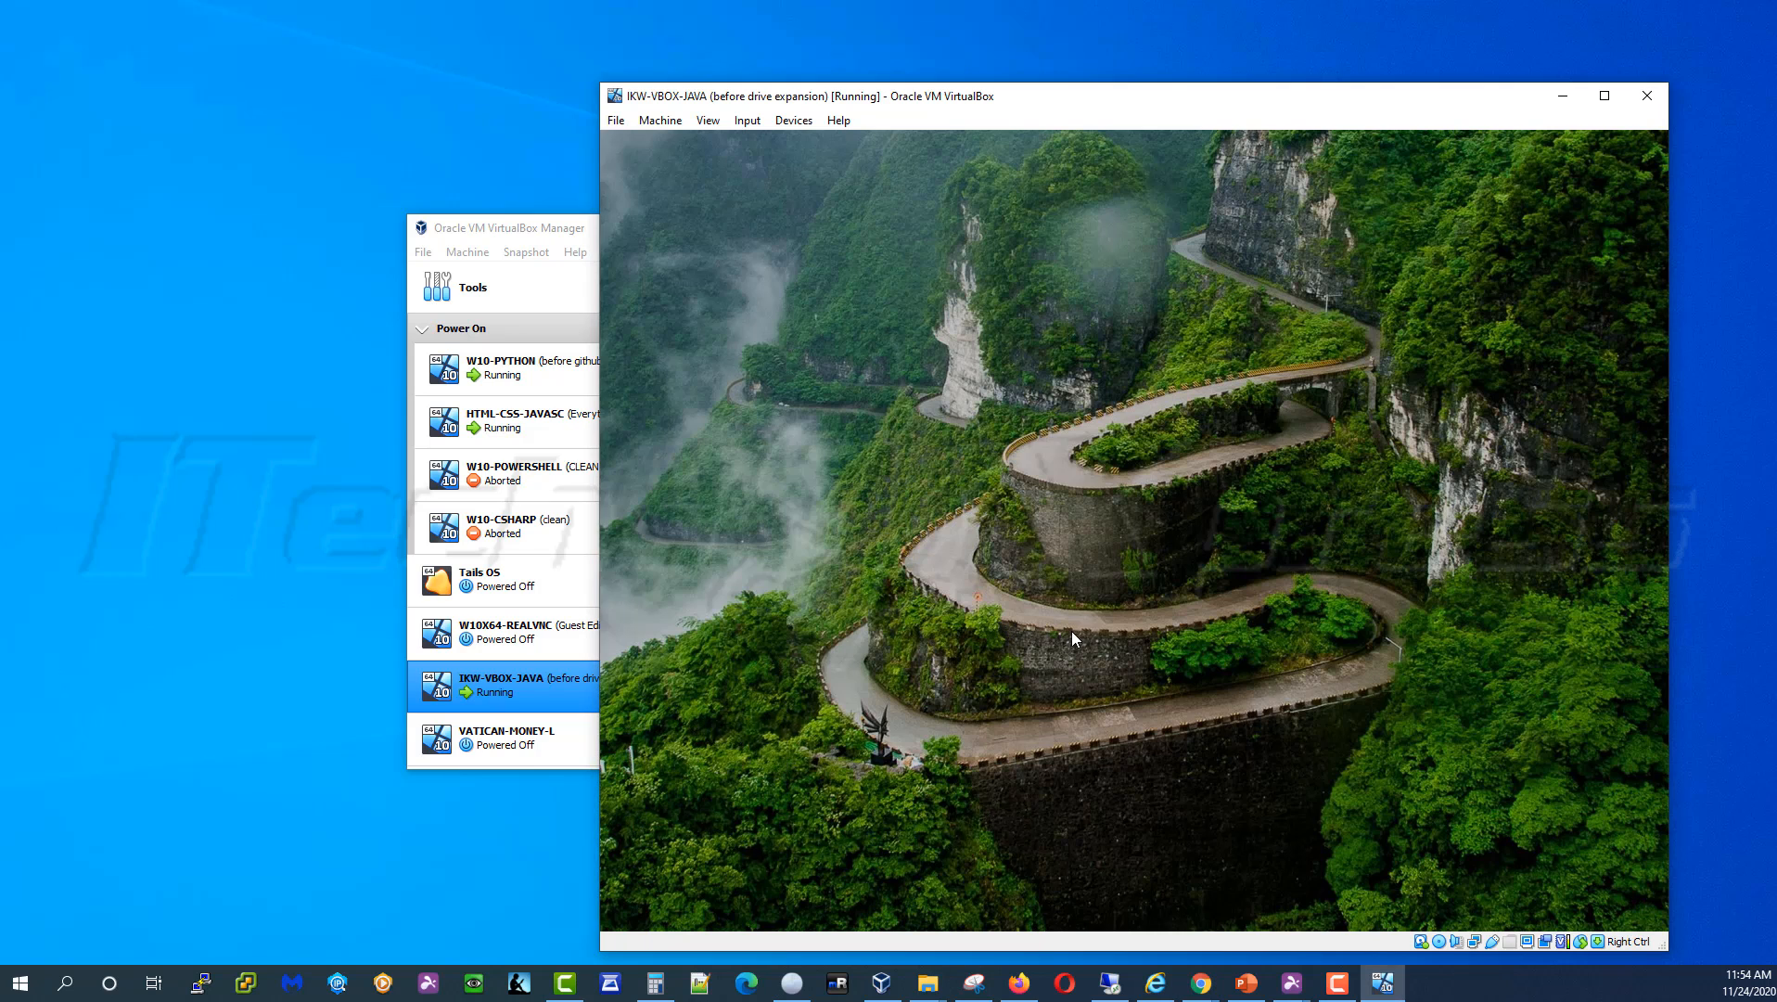
pyautogui.click(1229, 600)
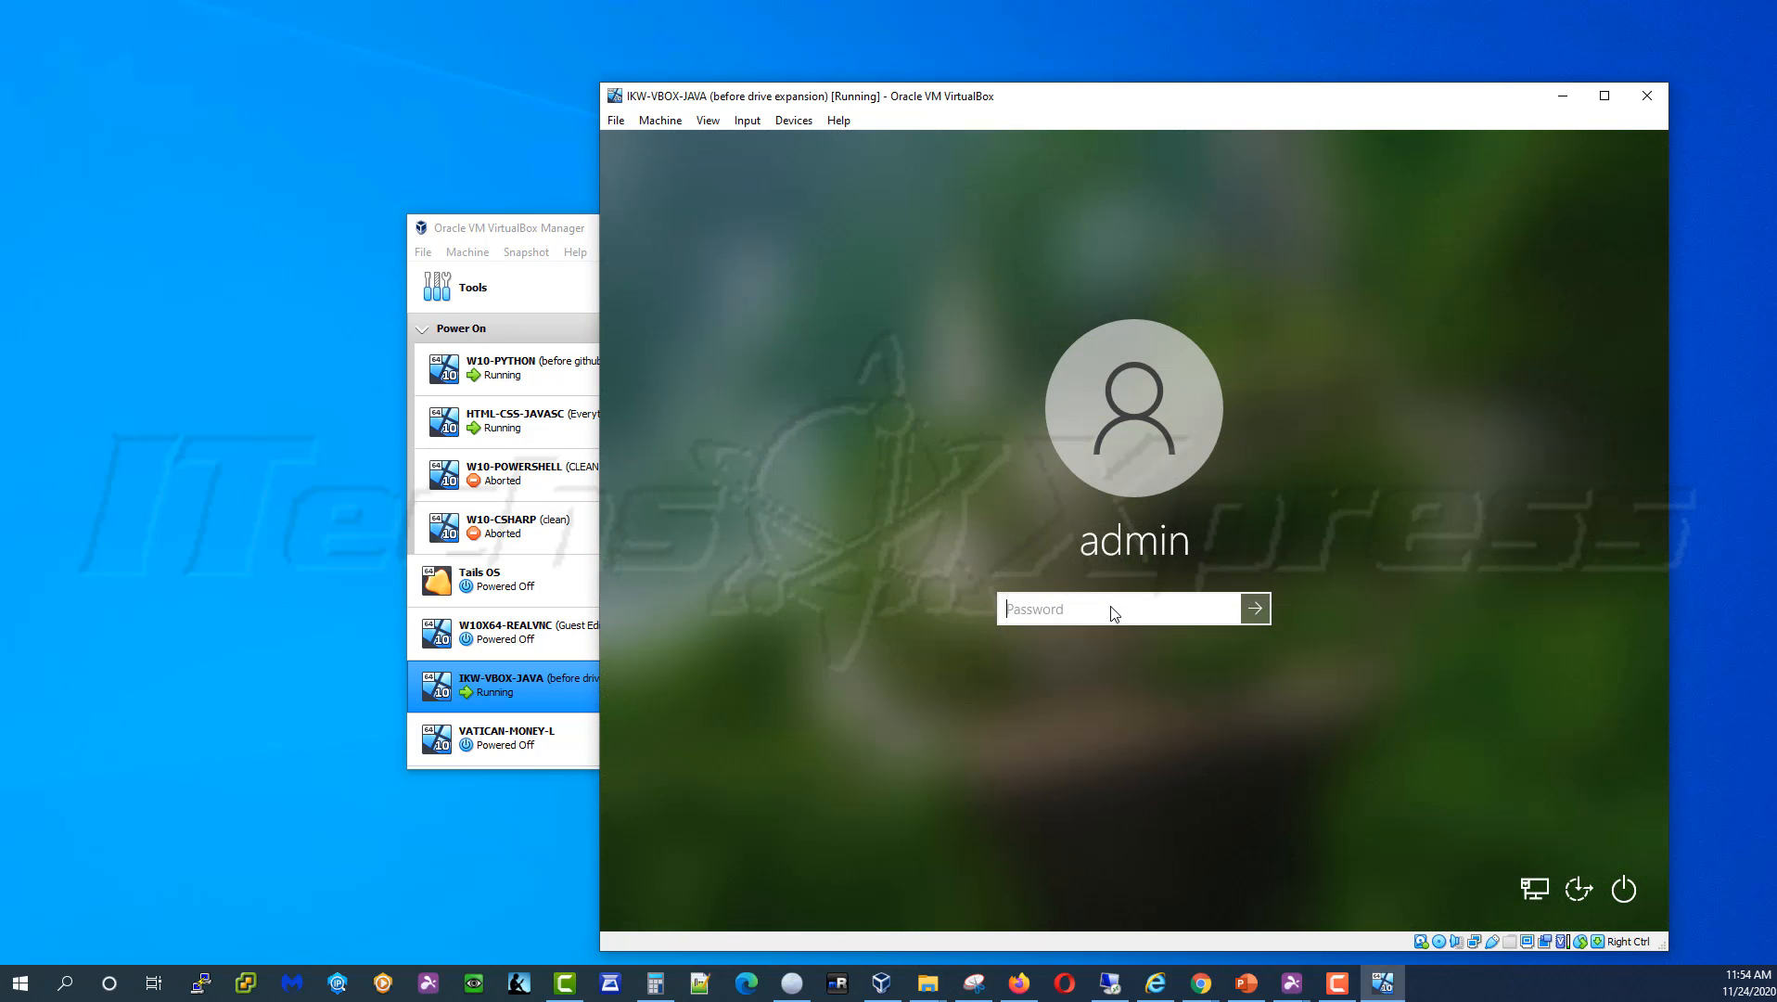
pyautogui.press('Return')
pyautogui.press('Return')
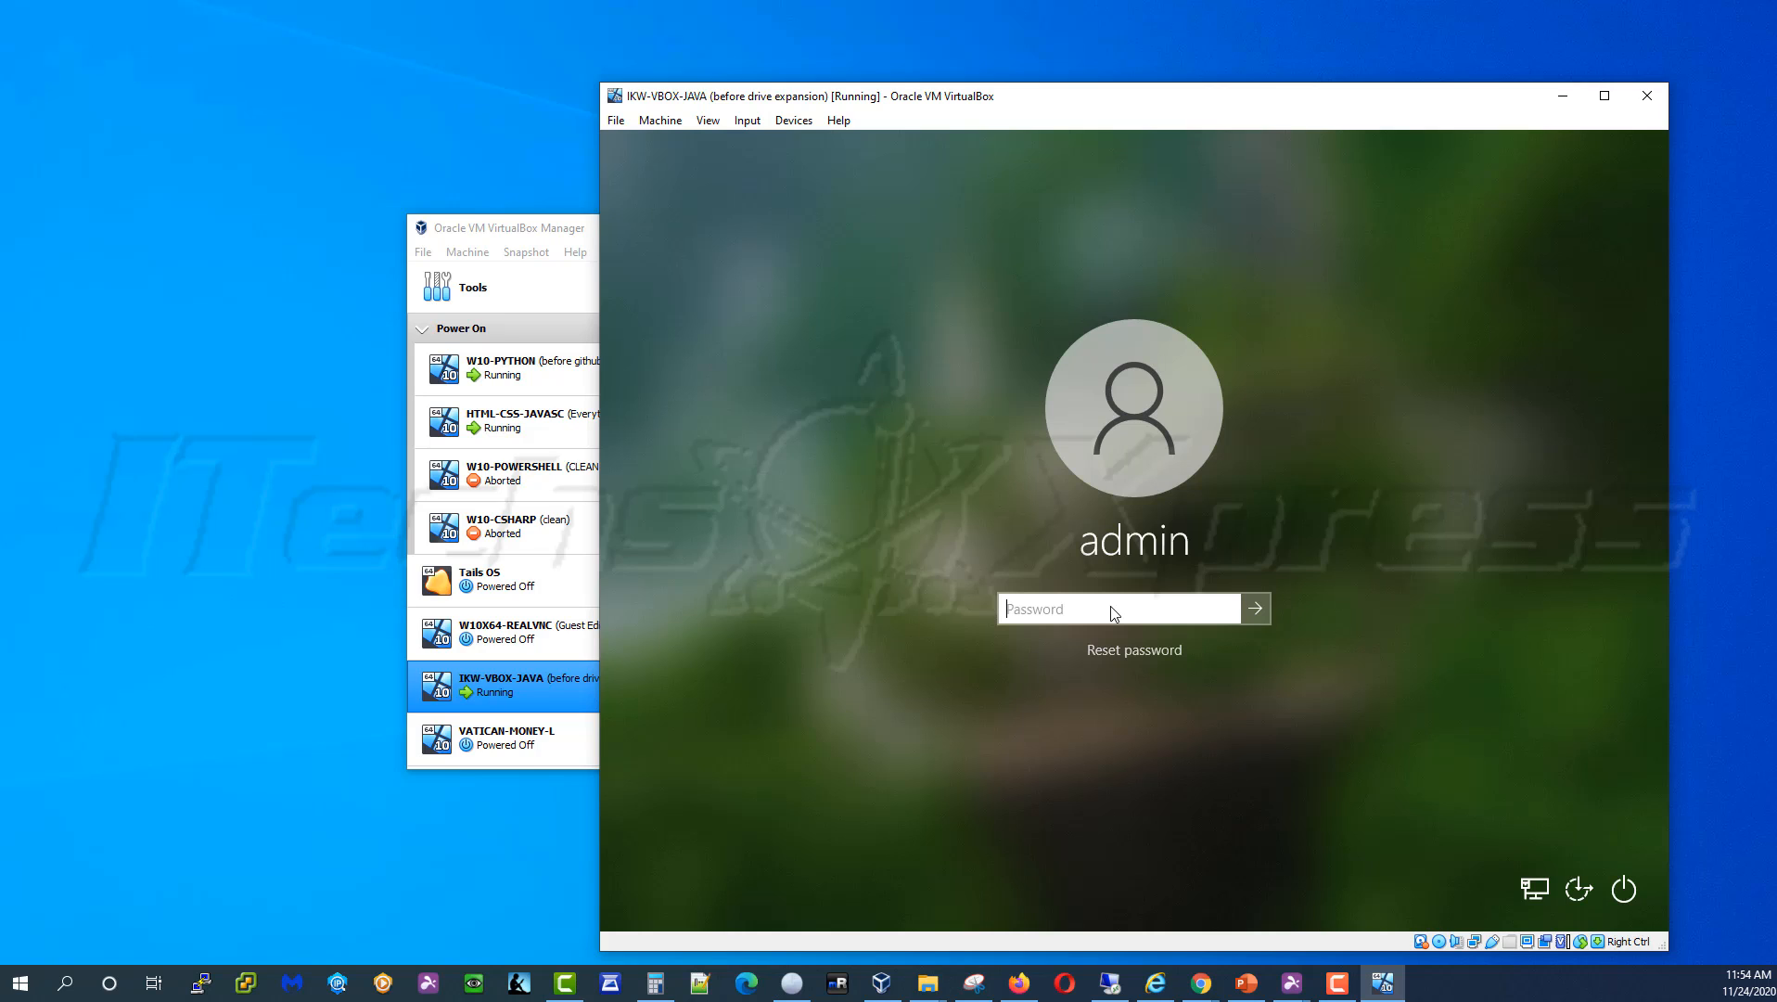
pyautogui.write('Pa$$w0rd')
pyautogui.press('Return')
pyautogui.press('Return')
pyautogui.write('Pa$$w0rd1')
pyautogui.press('Return')
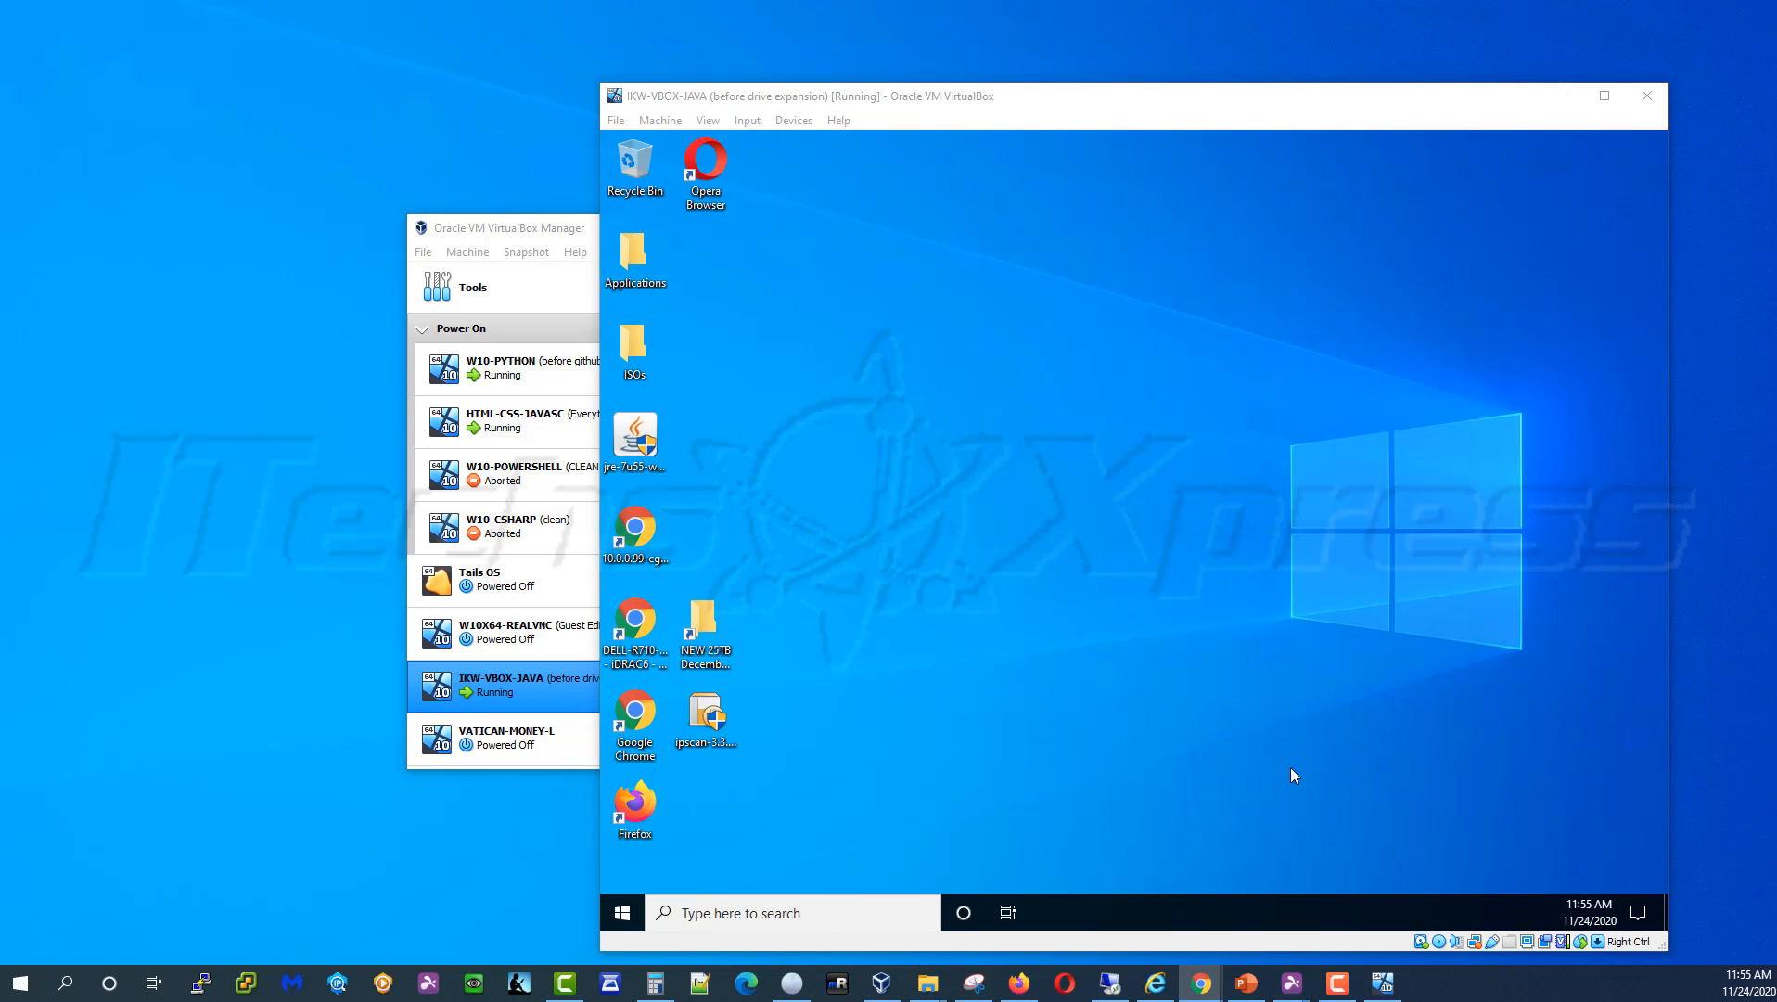
# Open File Explorer in the guest and refresh This PC, showing C: at 467 MB free of 49.4 GB
pyautogui.click(1291, 768)
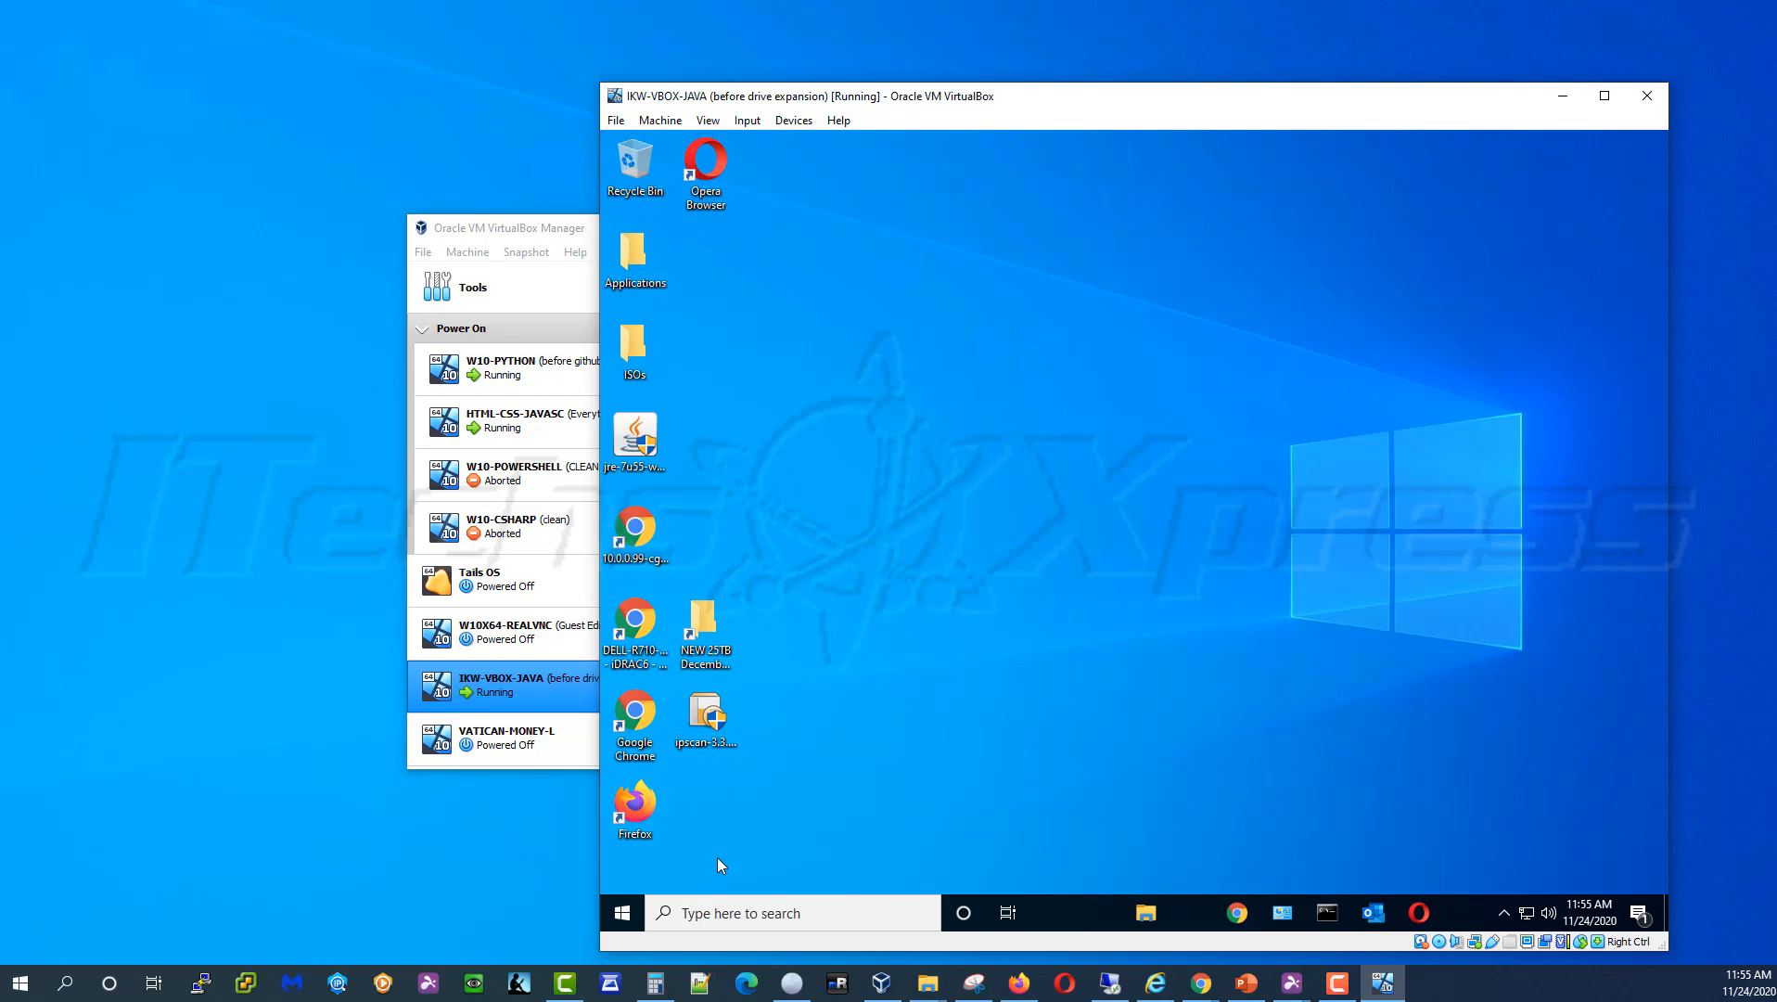
pyautogui.rightClick(622, 913)
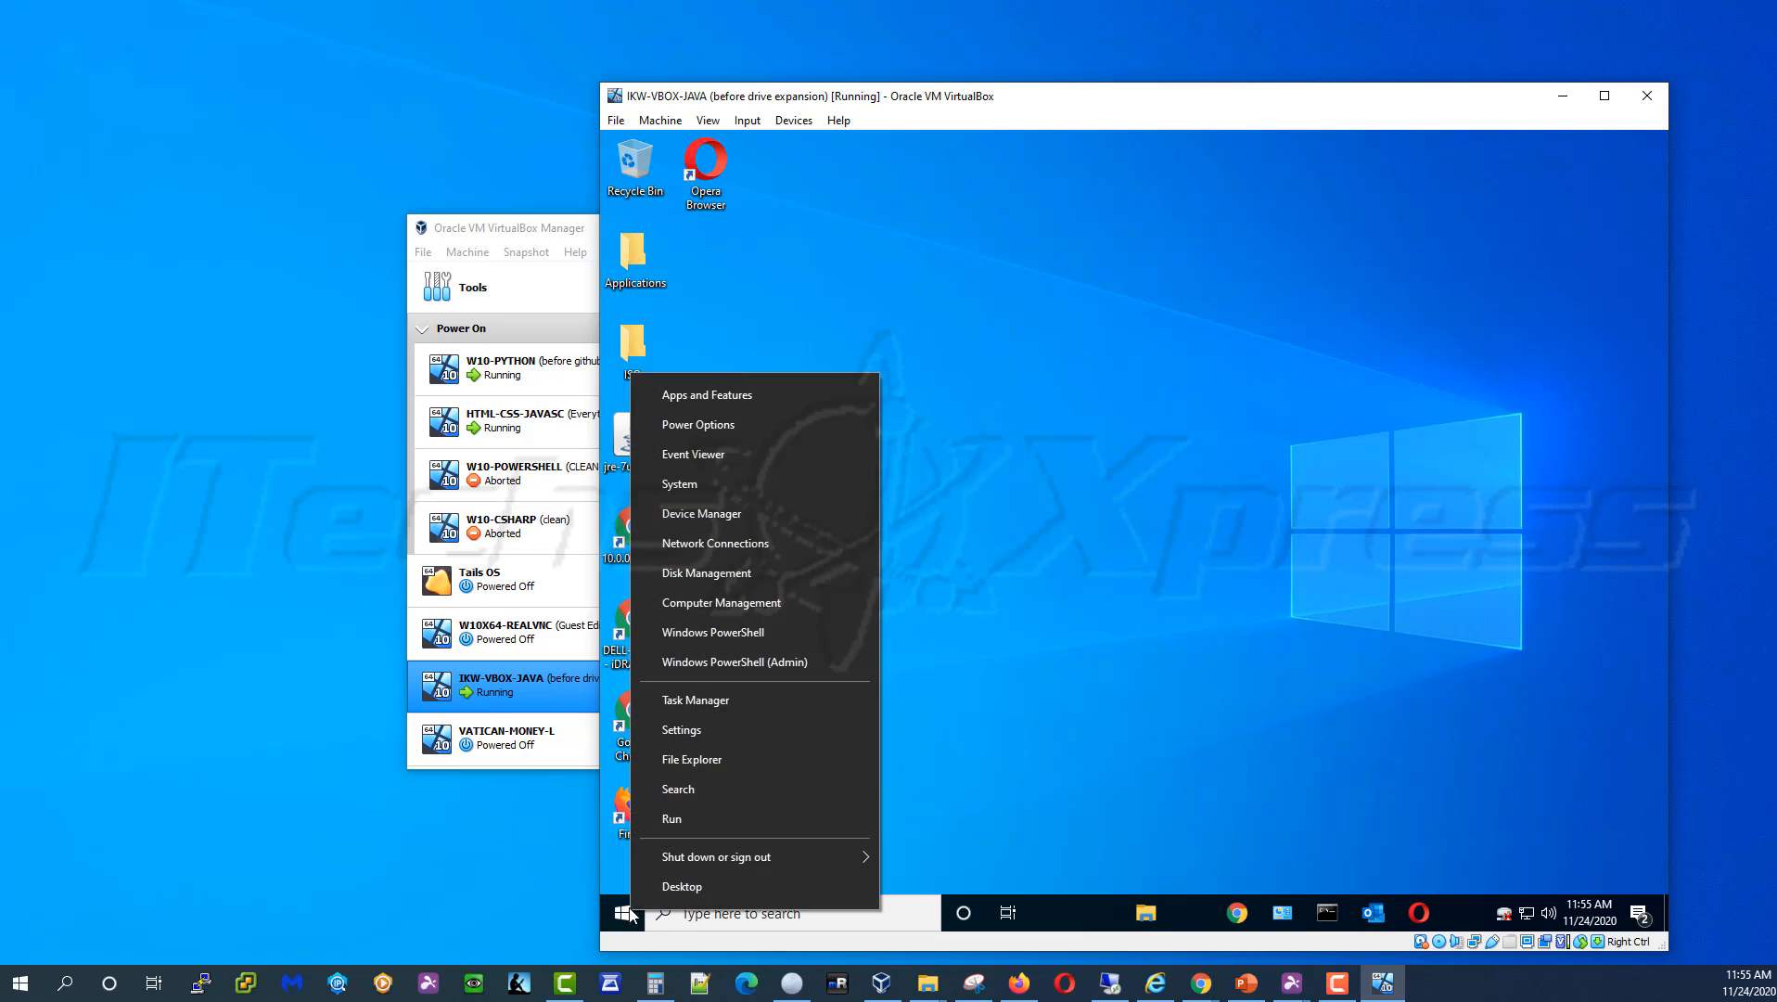
pyautogui.click(694, 760)
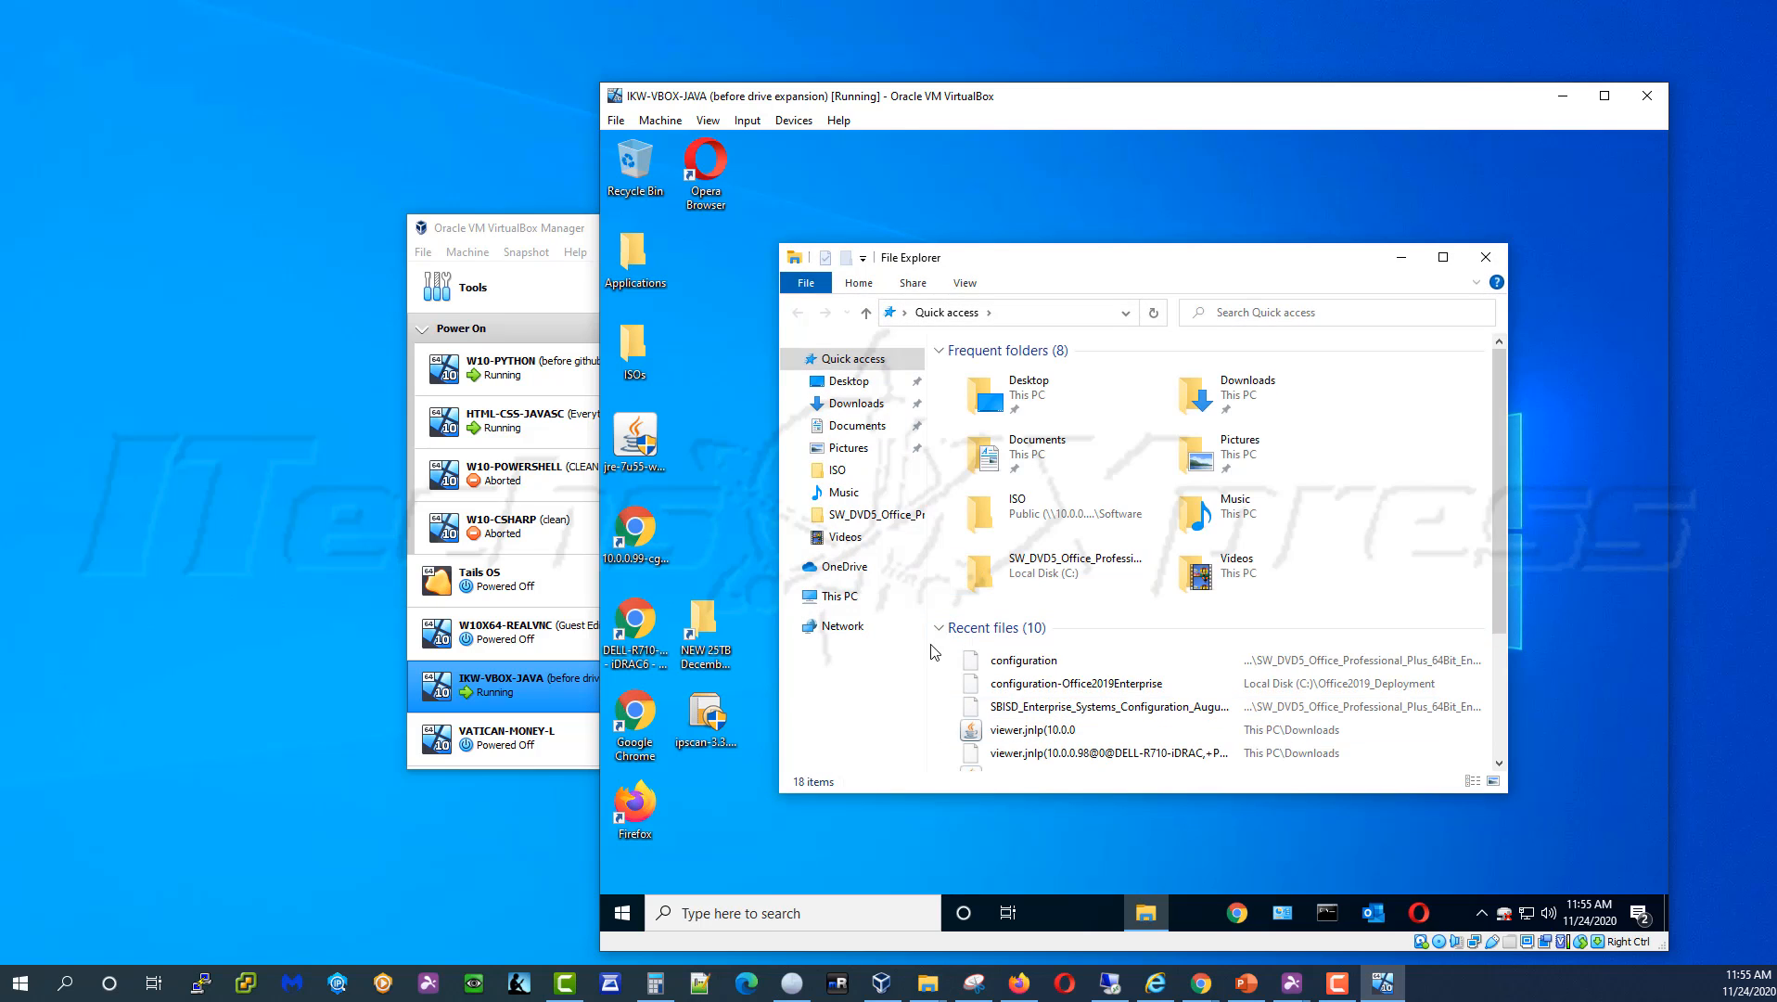
pyautogui.rightClick(854, 604)
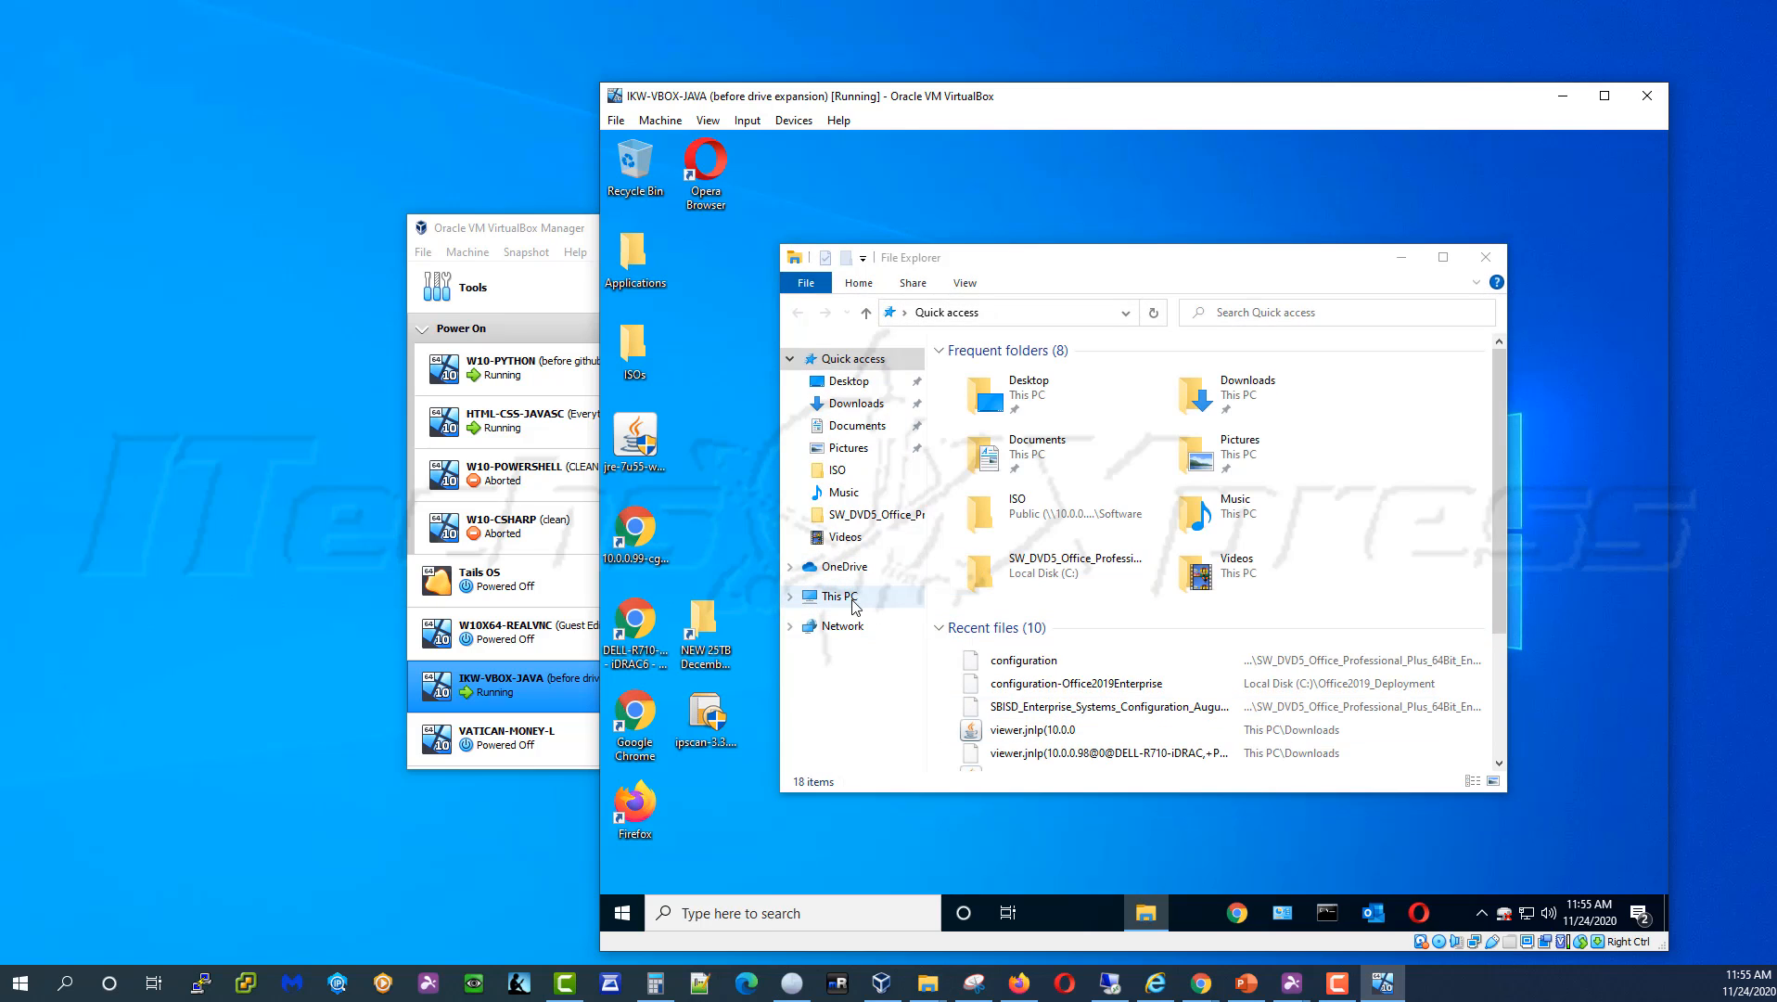
pyautogui.click(854, 604)
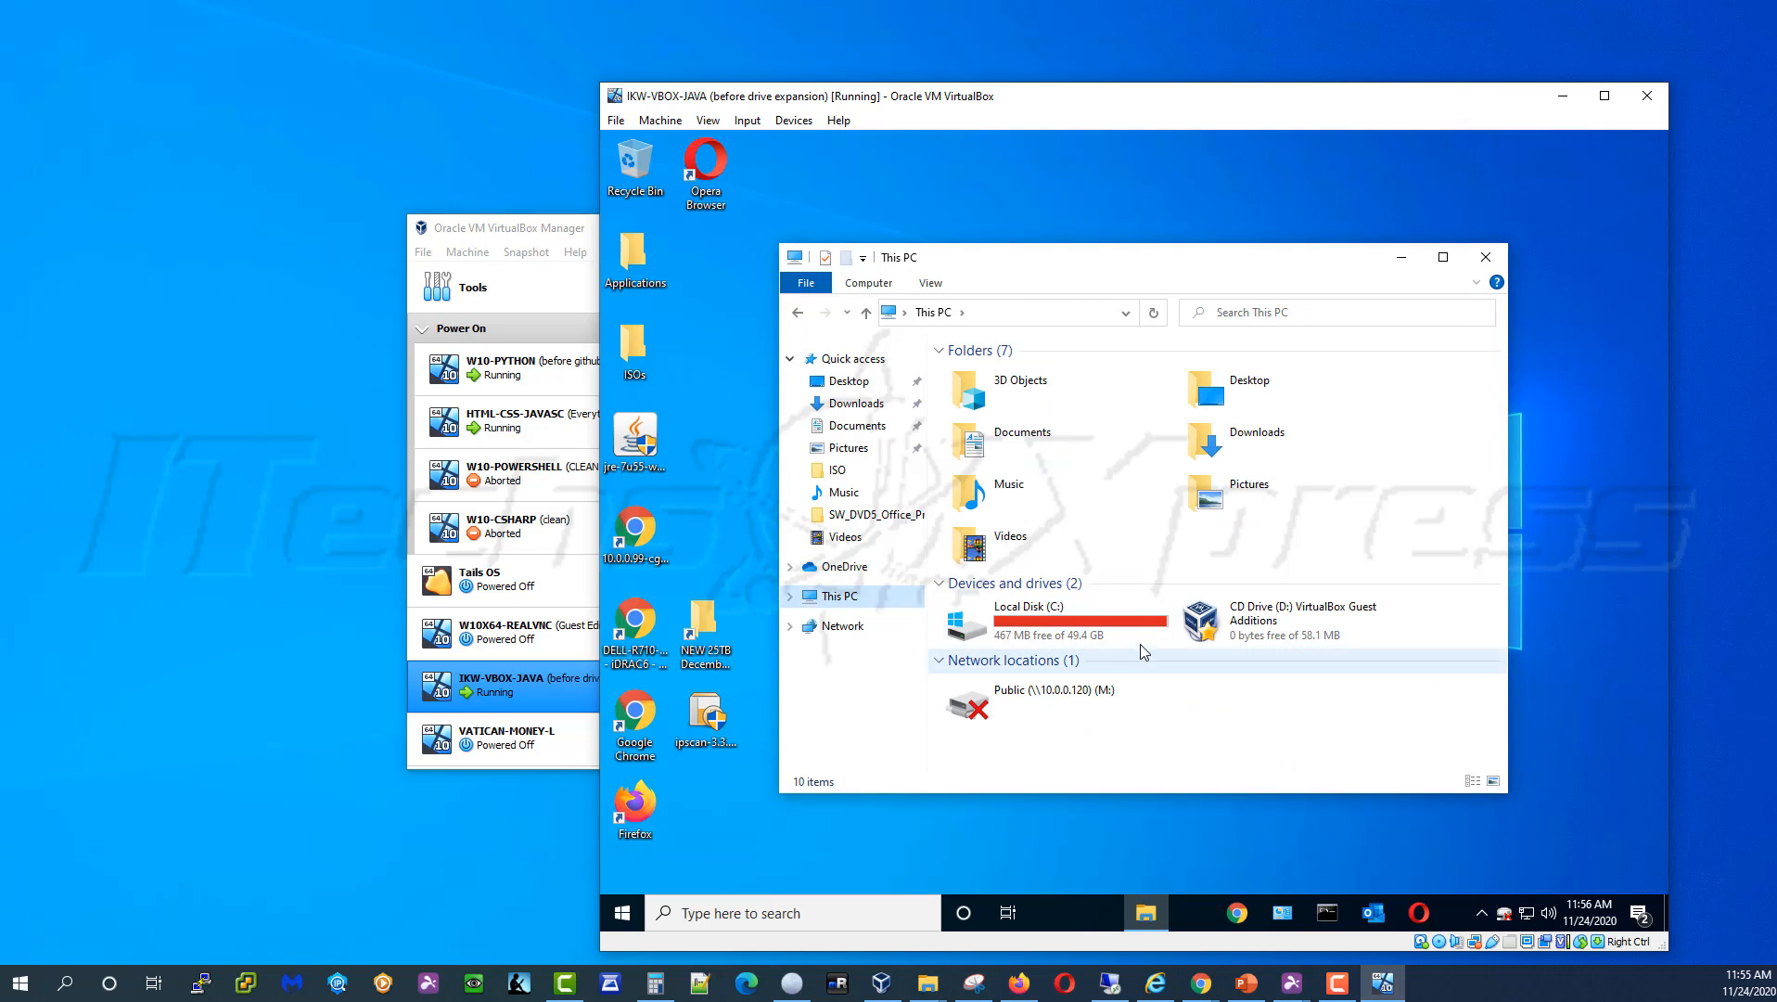
pyautogui.press('F5')
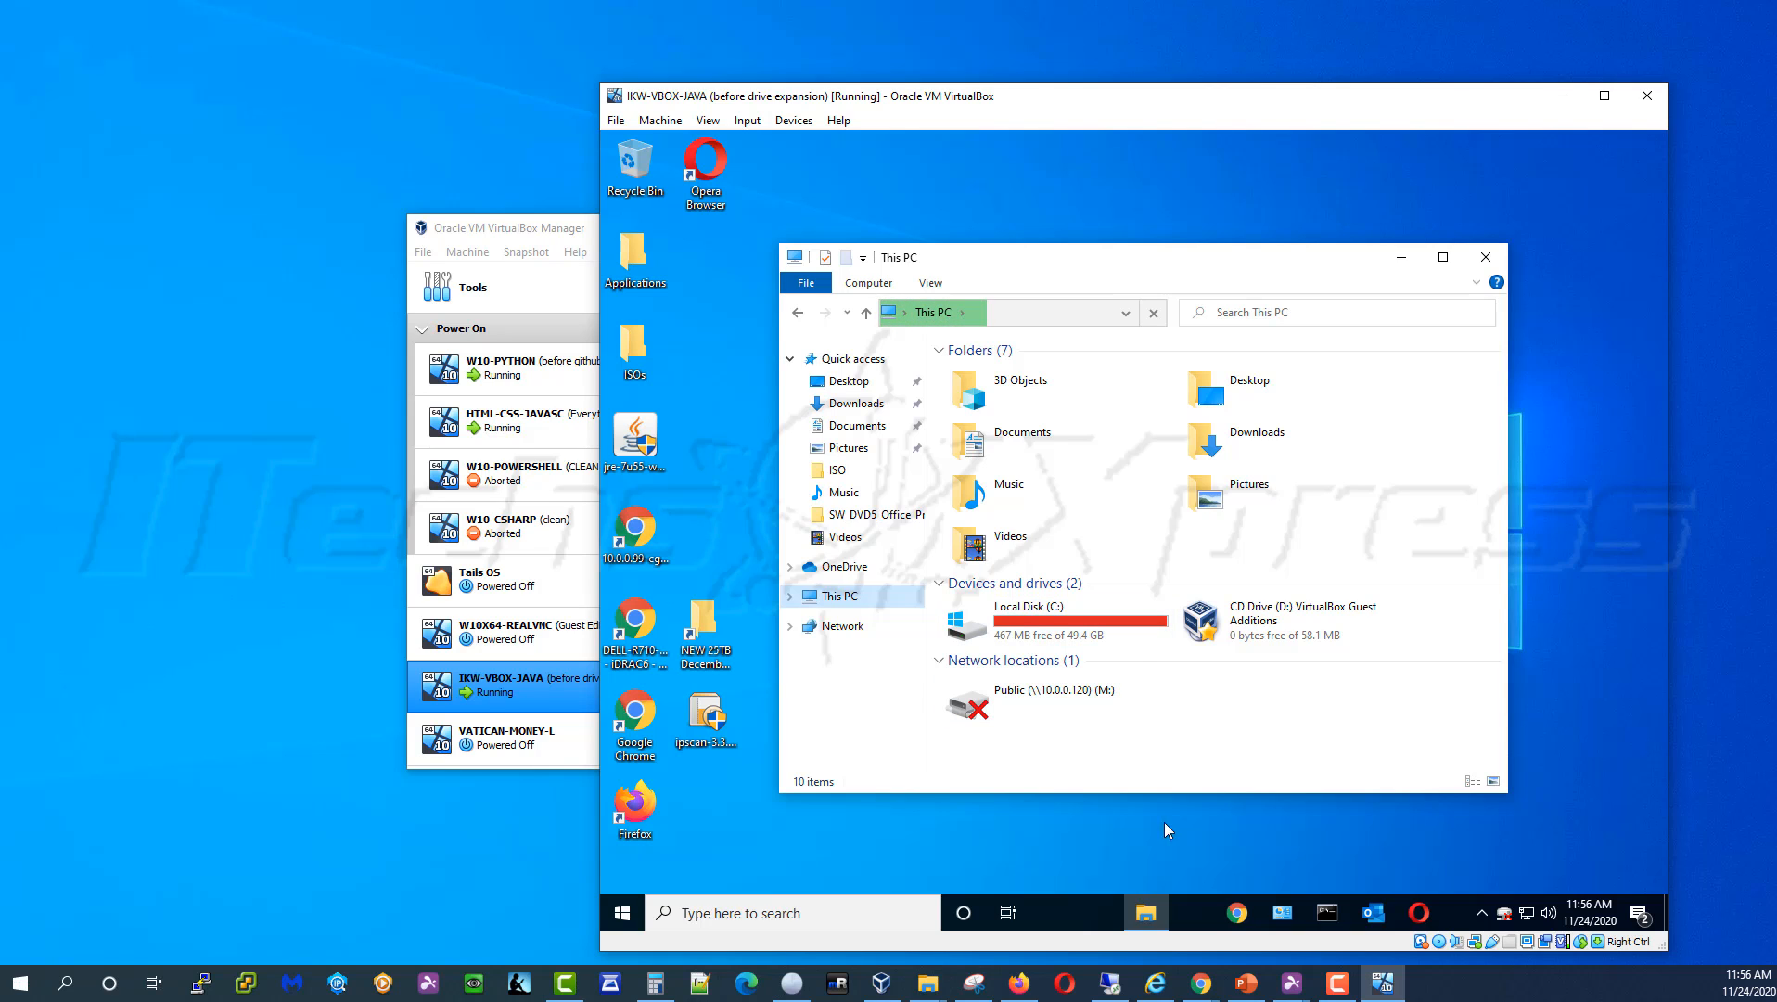
# Open the guest's Disk Management and inspect the C: and System Reserved partition options
pyautogui.rightClick(628, 918)
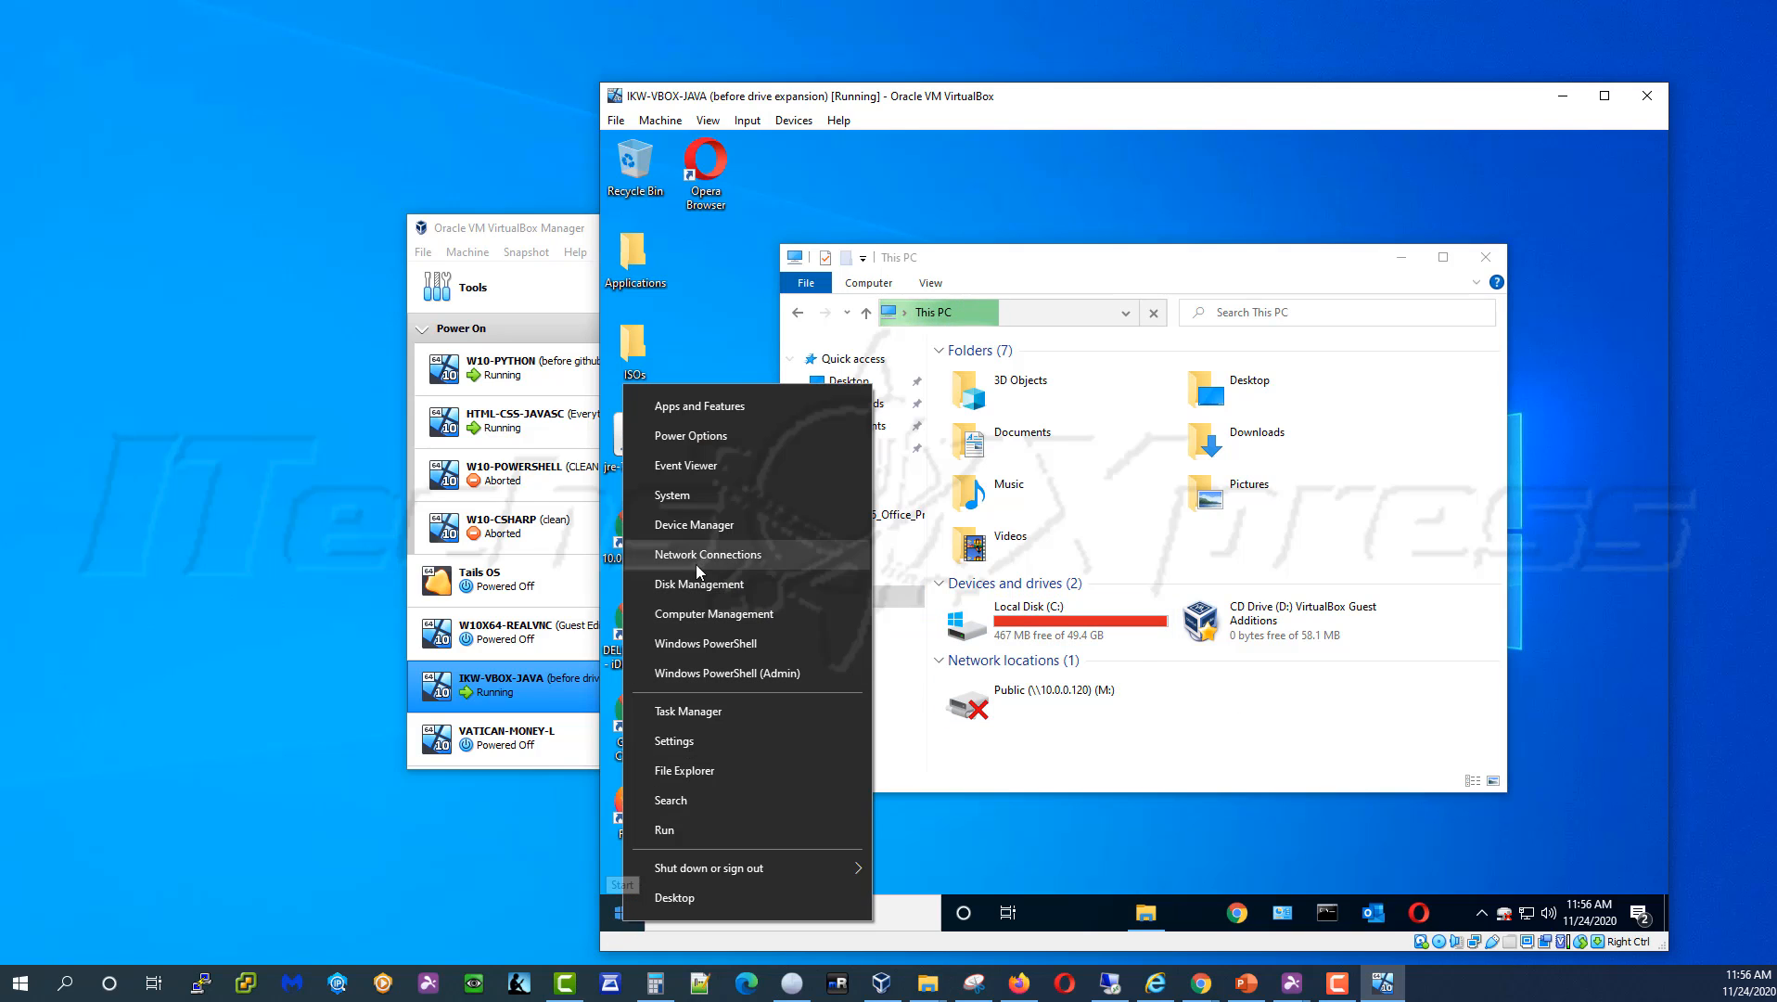
pyautogui.click(712, 589)
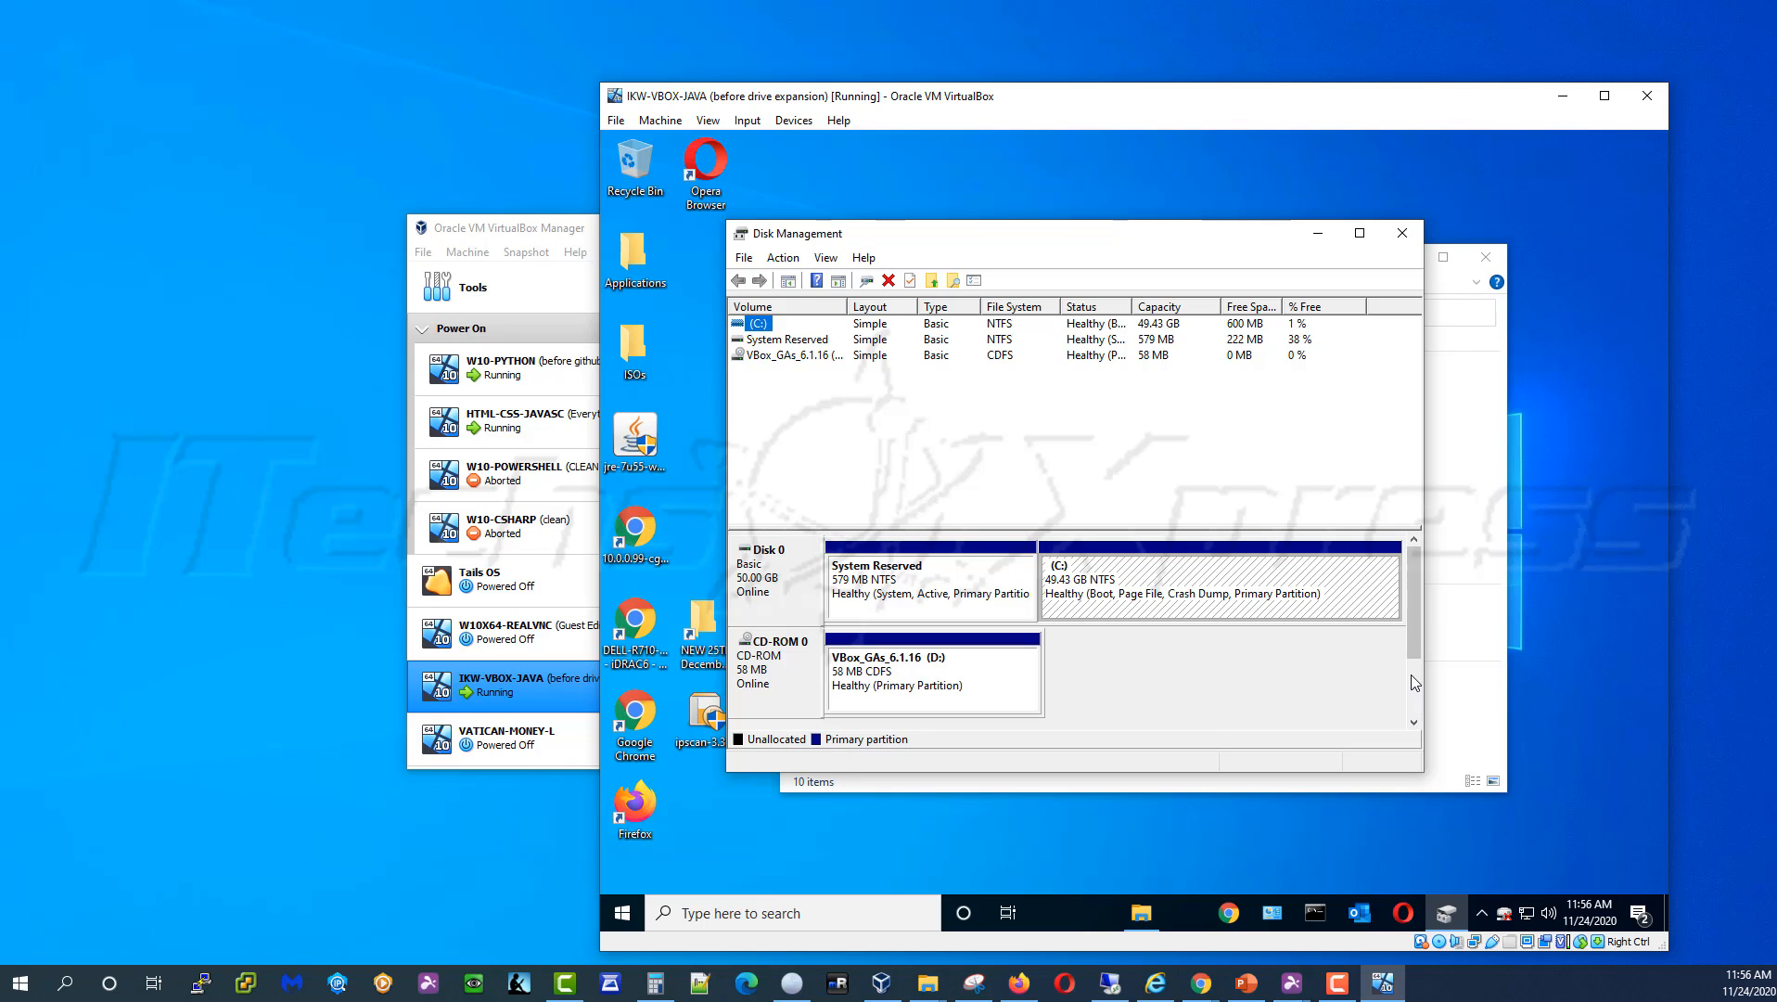
pyautogui.moveTo(1425, 642); pyautogui.dragTo(1526, 642)
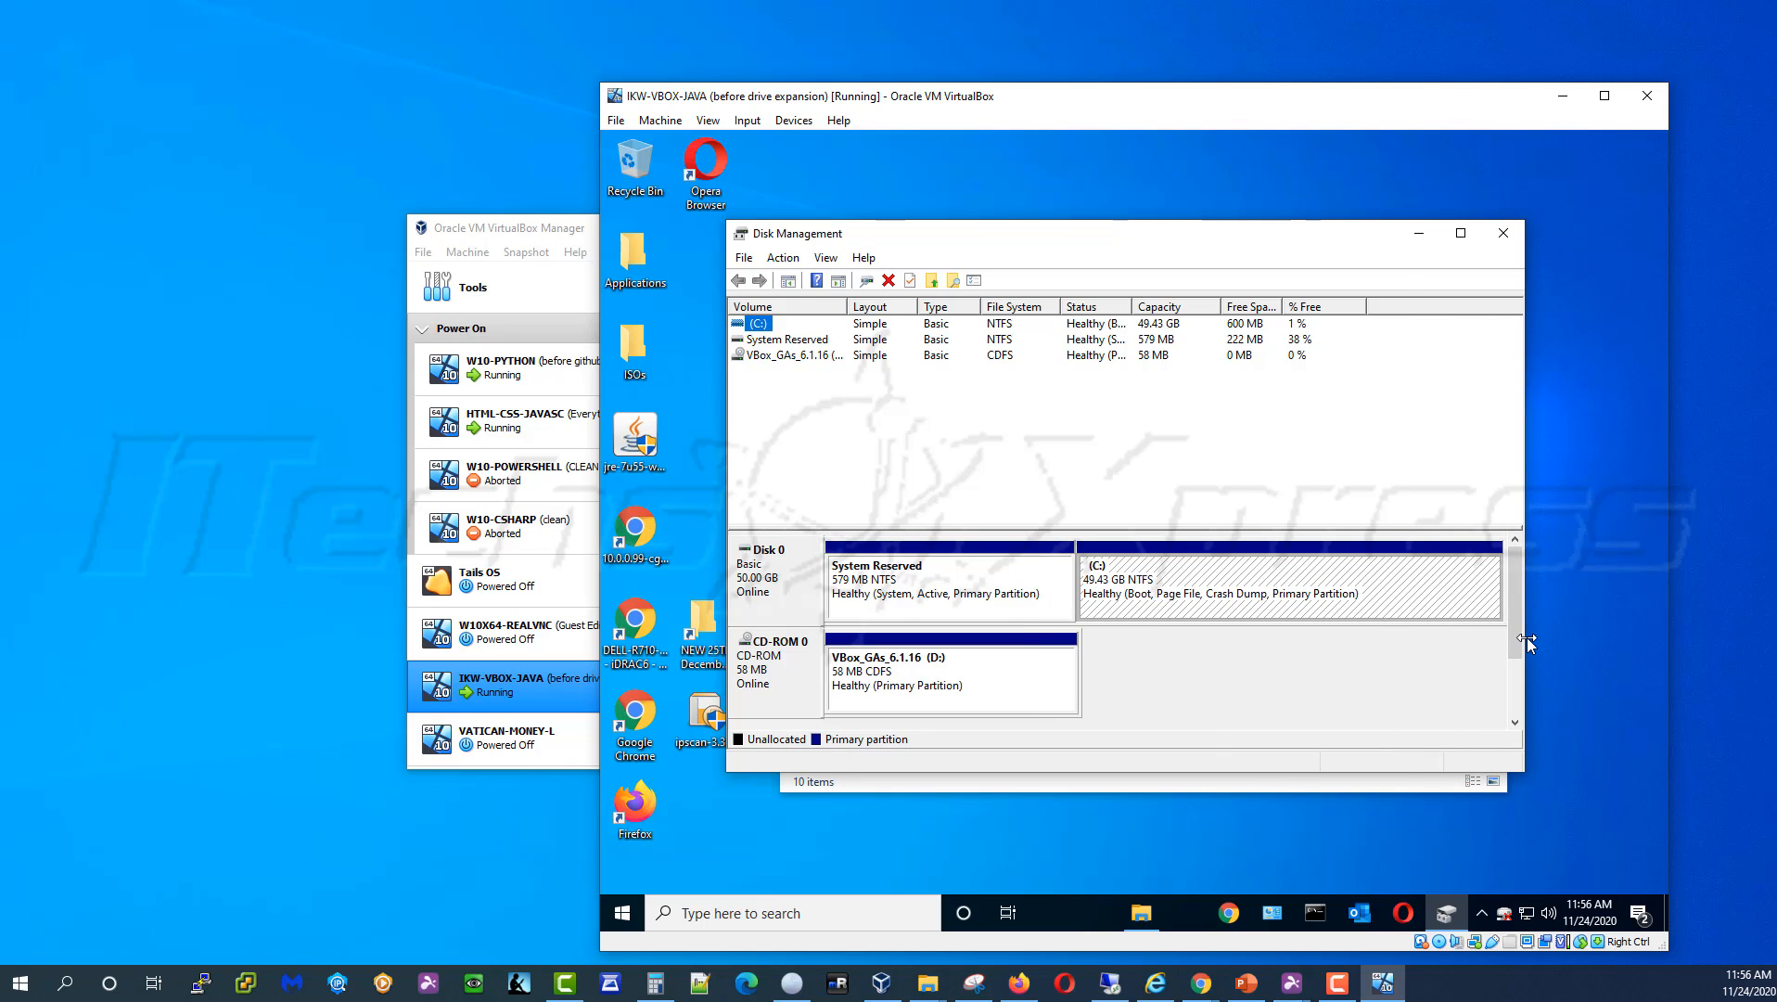
pyautogui.rightClick(1319, 596)
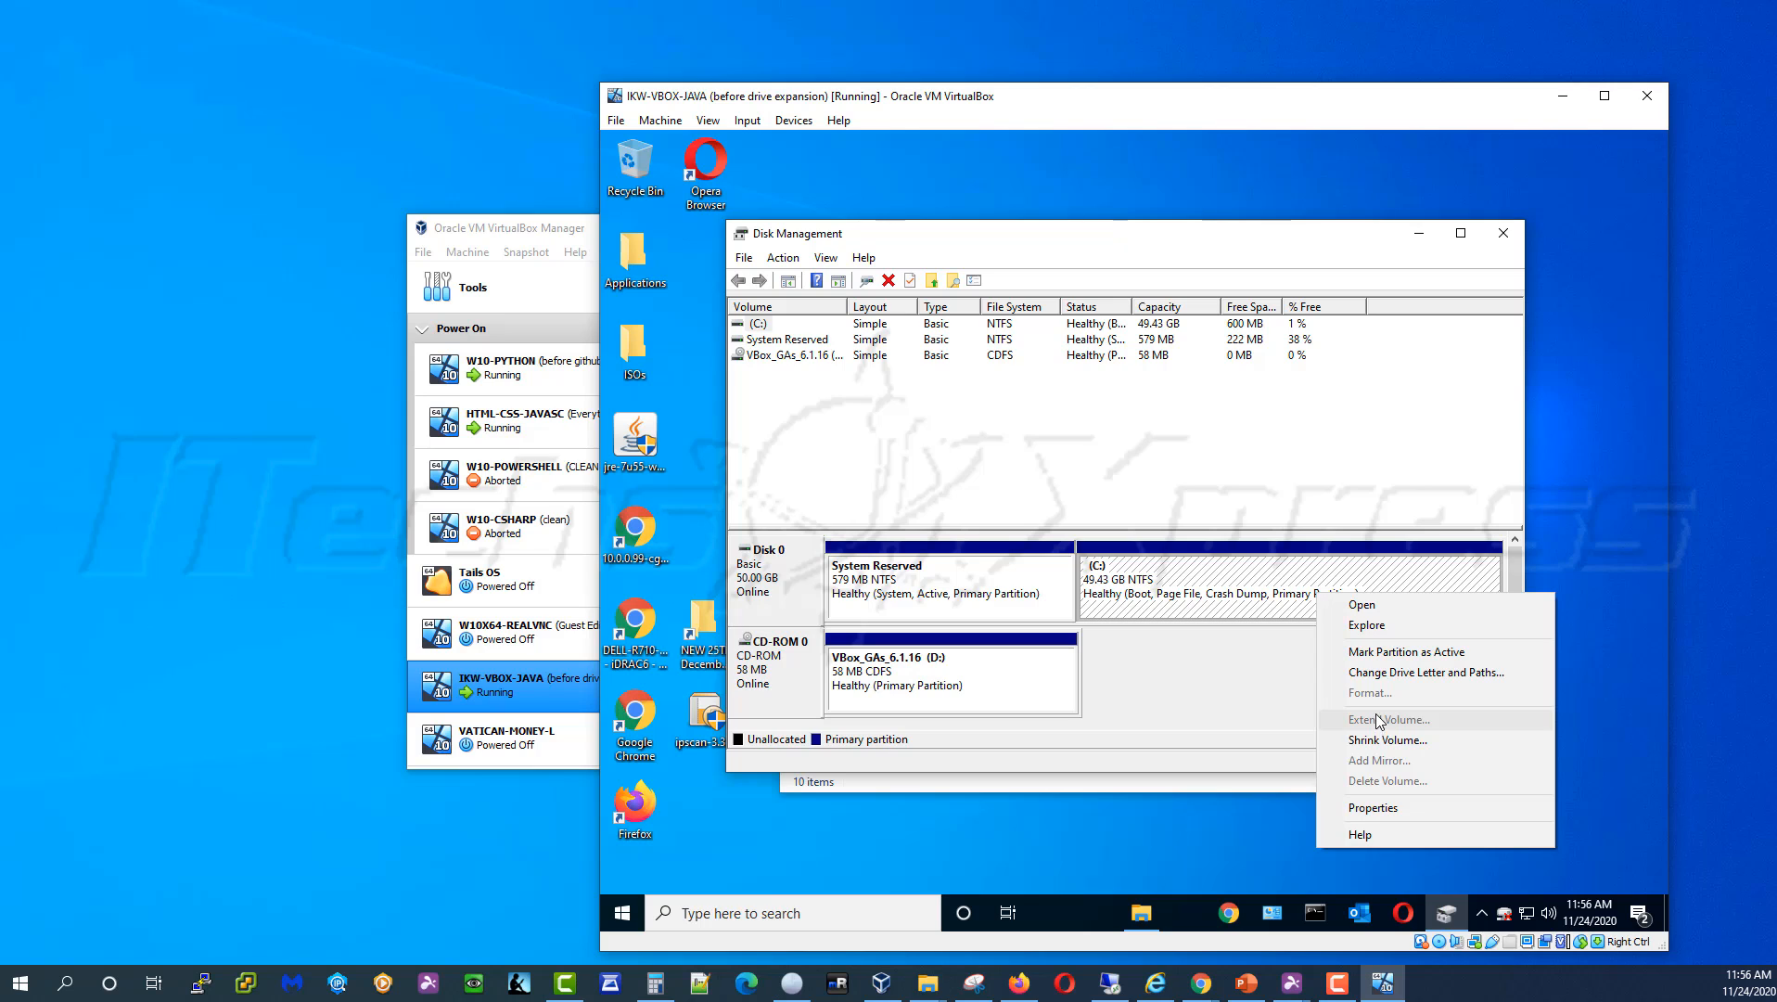
pyautogui.rightClick(981, 584)
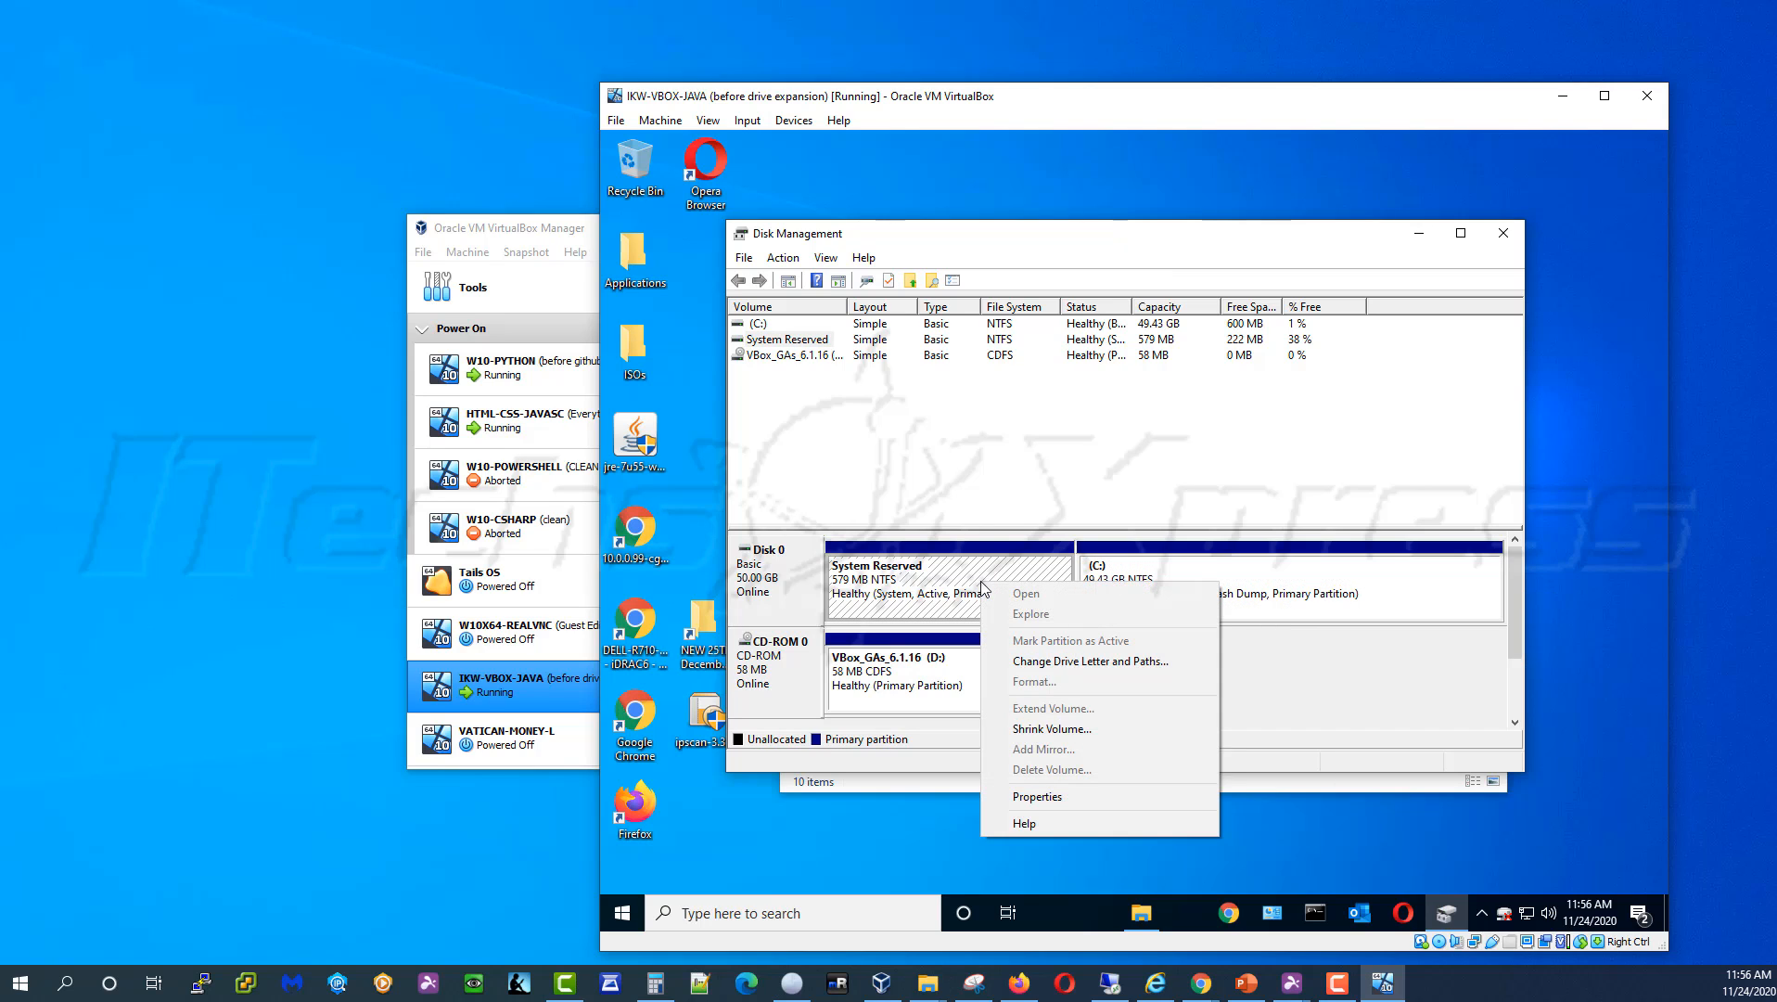
pyautogui.rightClick(1321, 594)
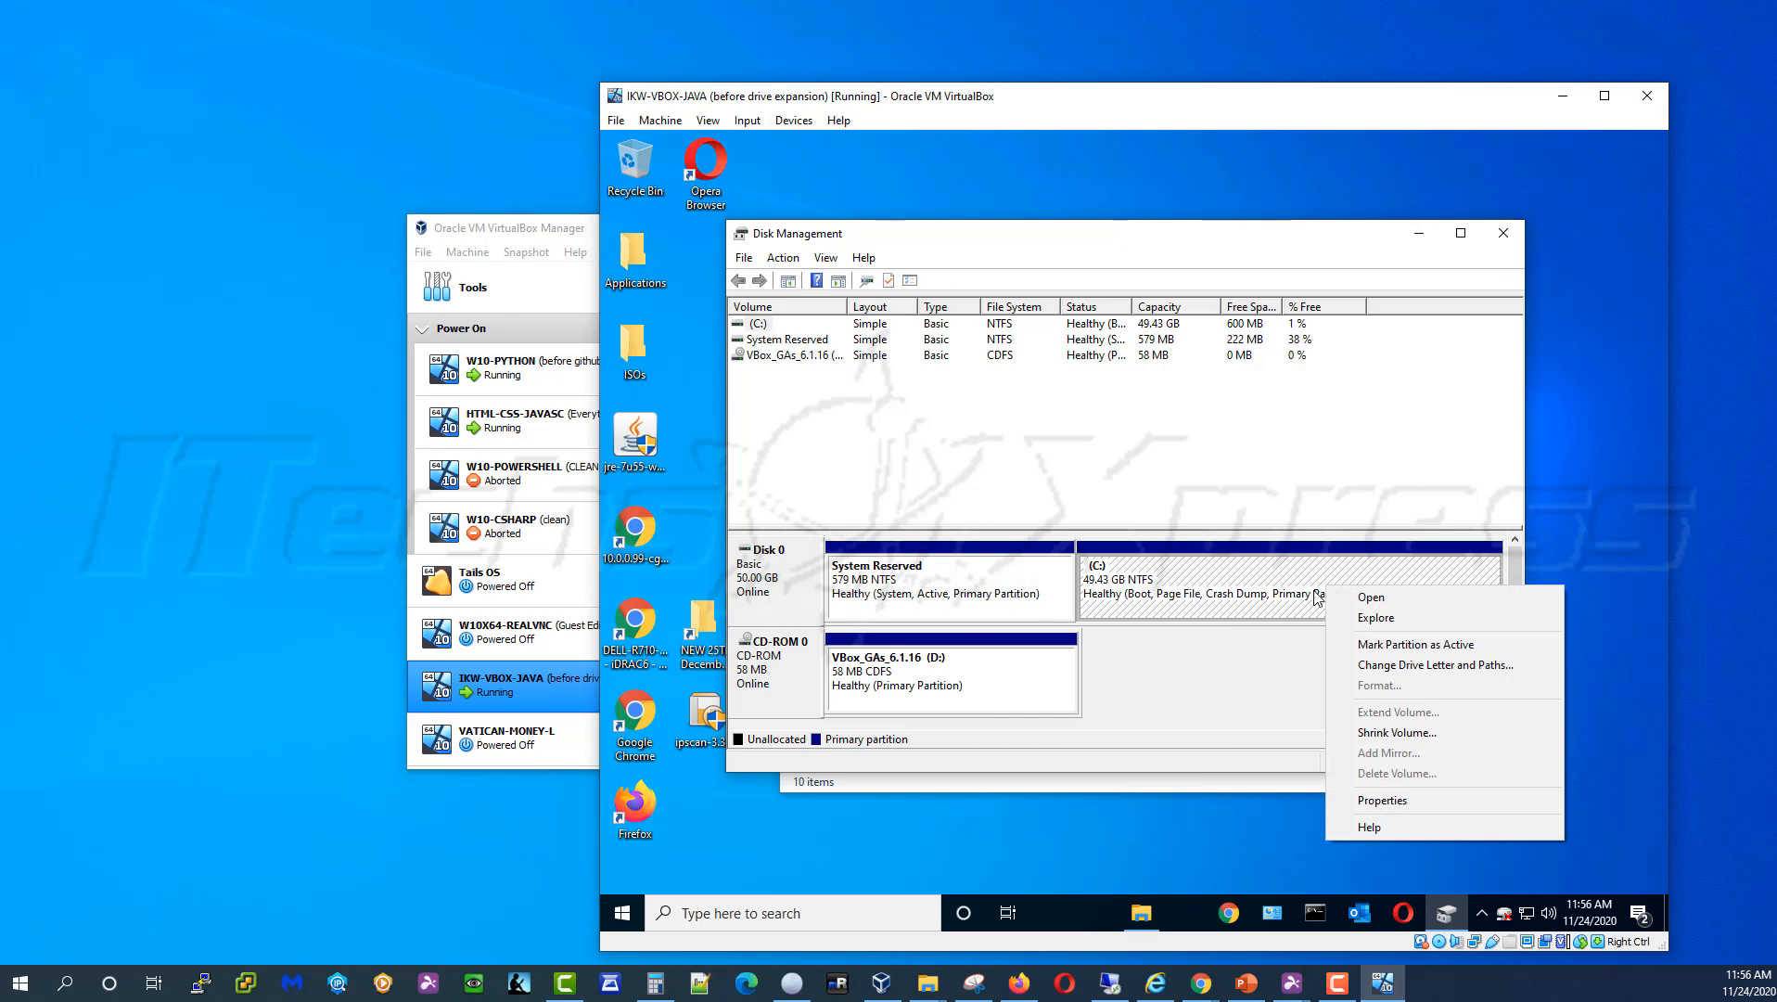
# Rescan the guest's disks from the Action menu and maximize Disk Management
pyautogui.click(742, 260)
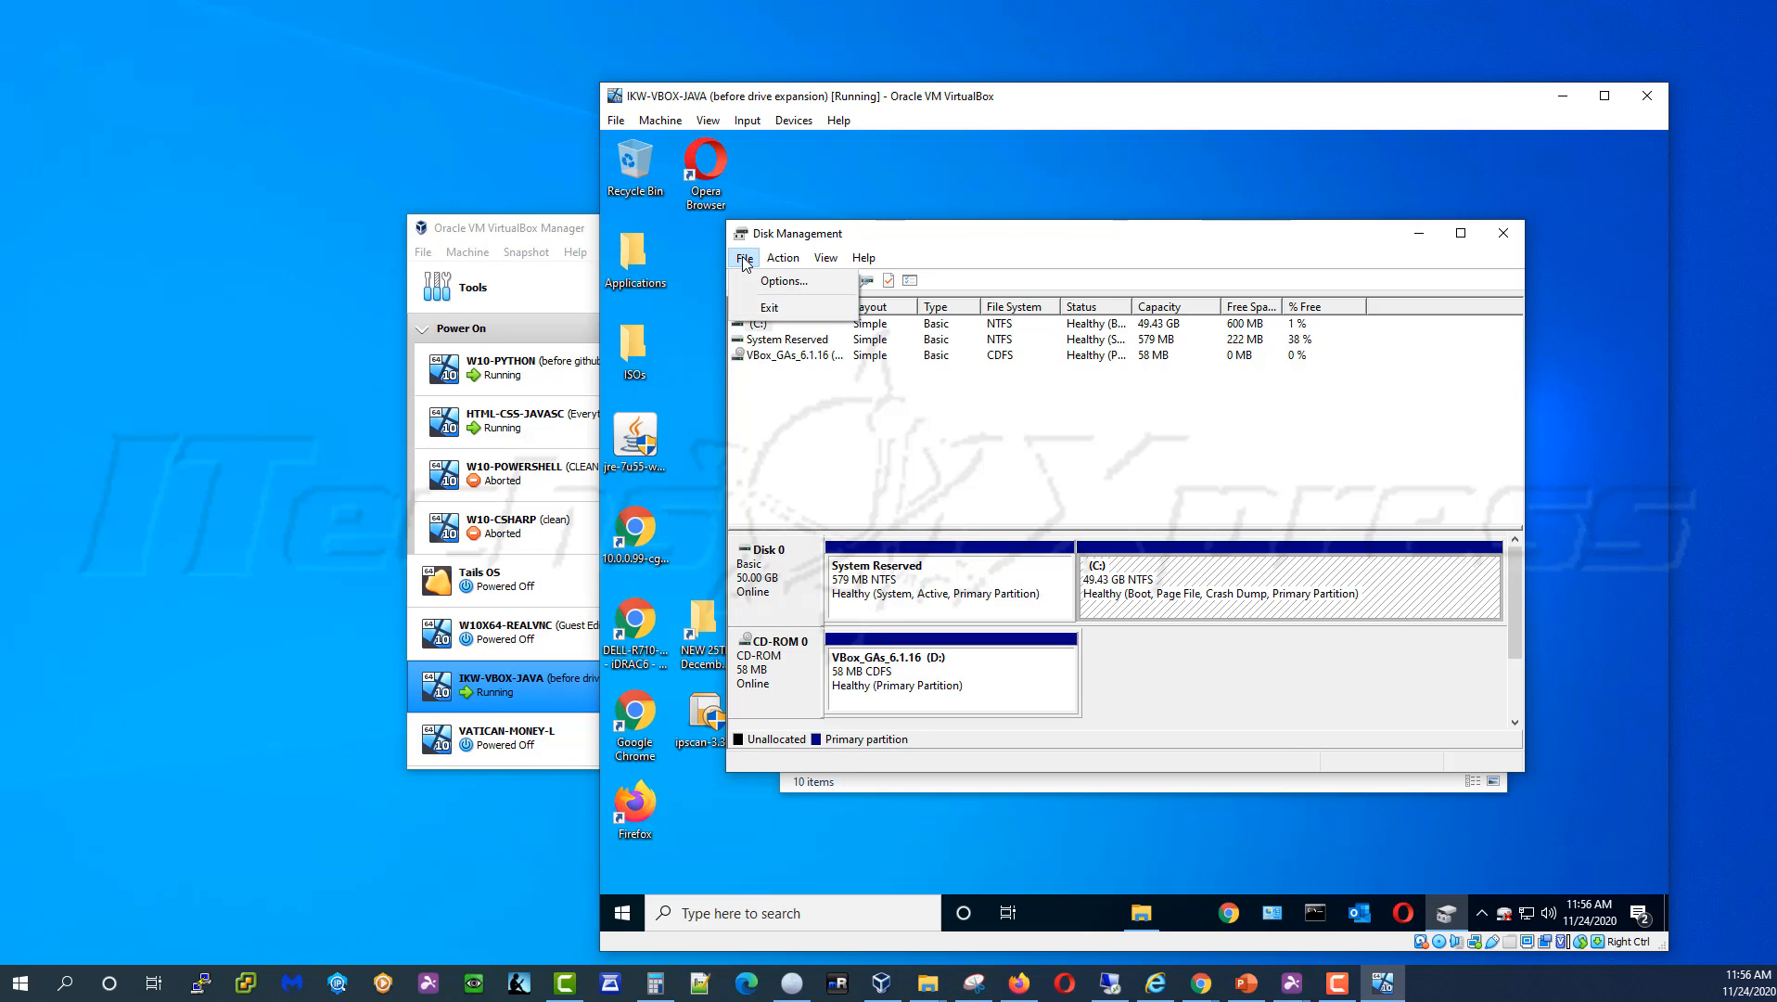
pyautogui.moveTo(783, 259)
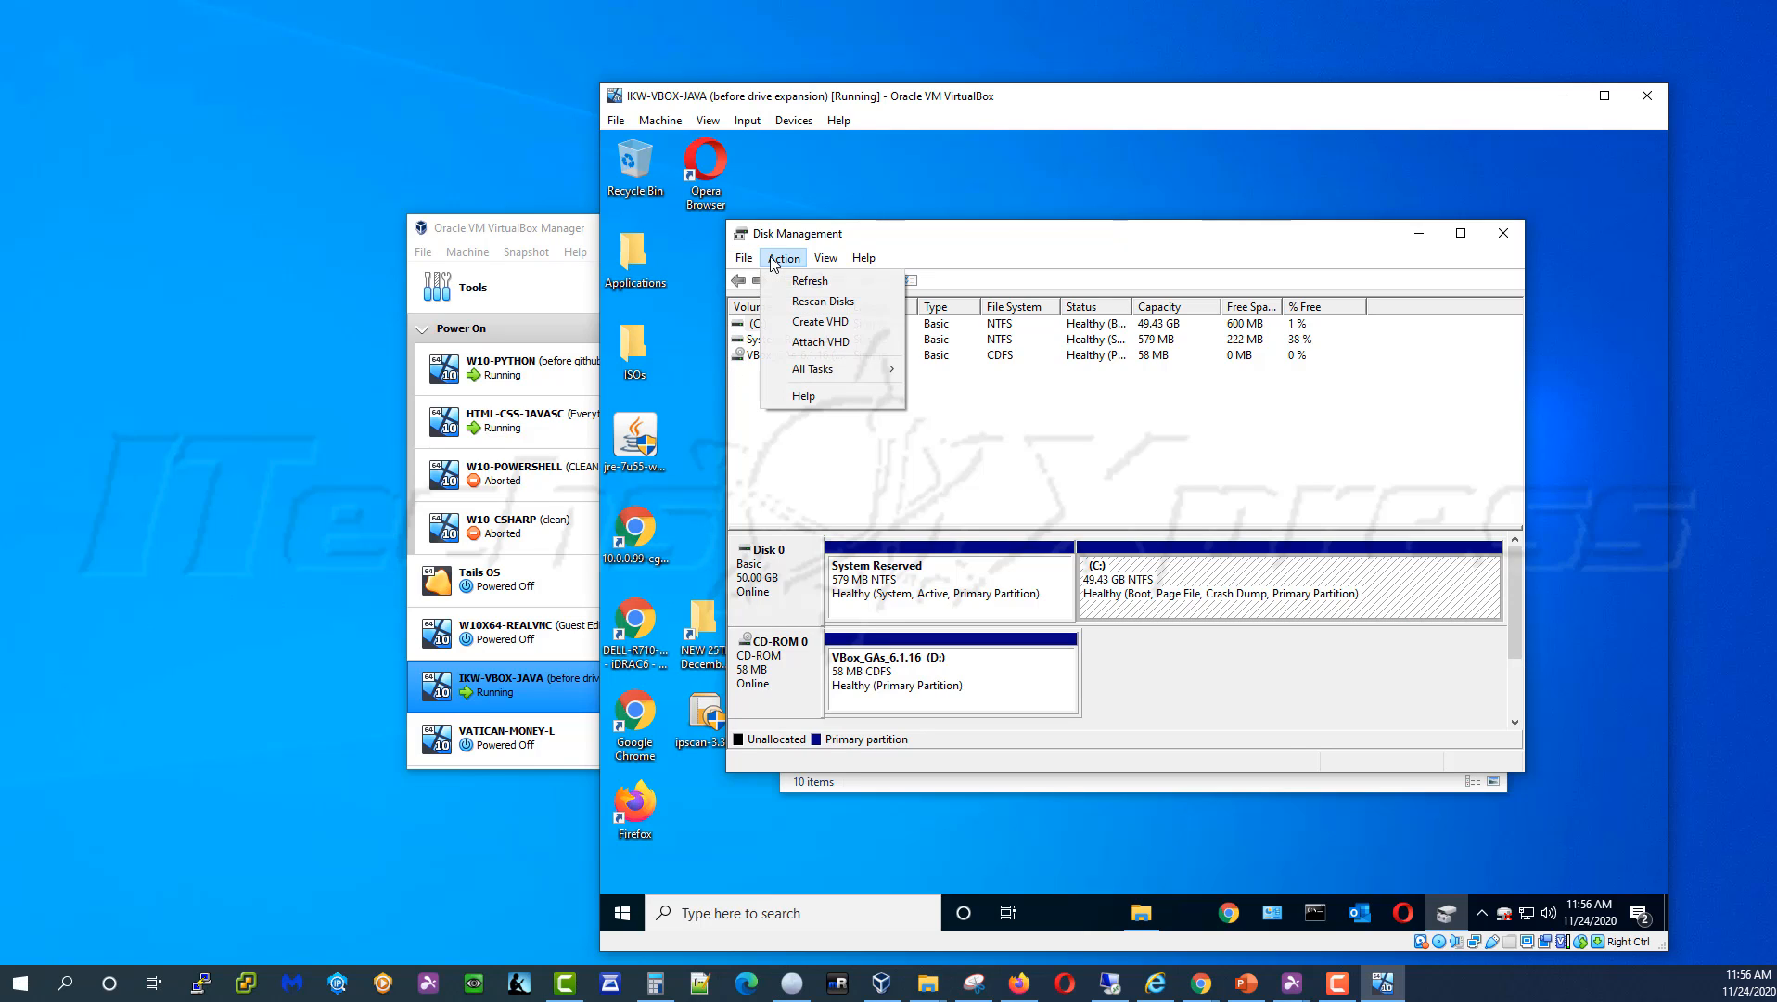
pyautogui.click(847, 308)
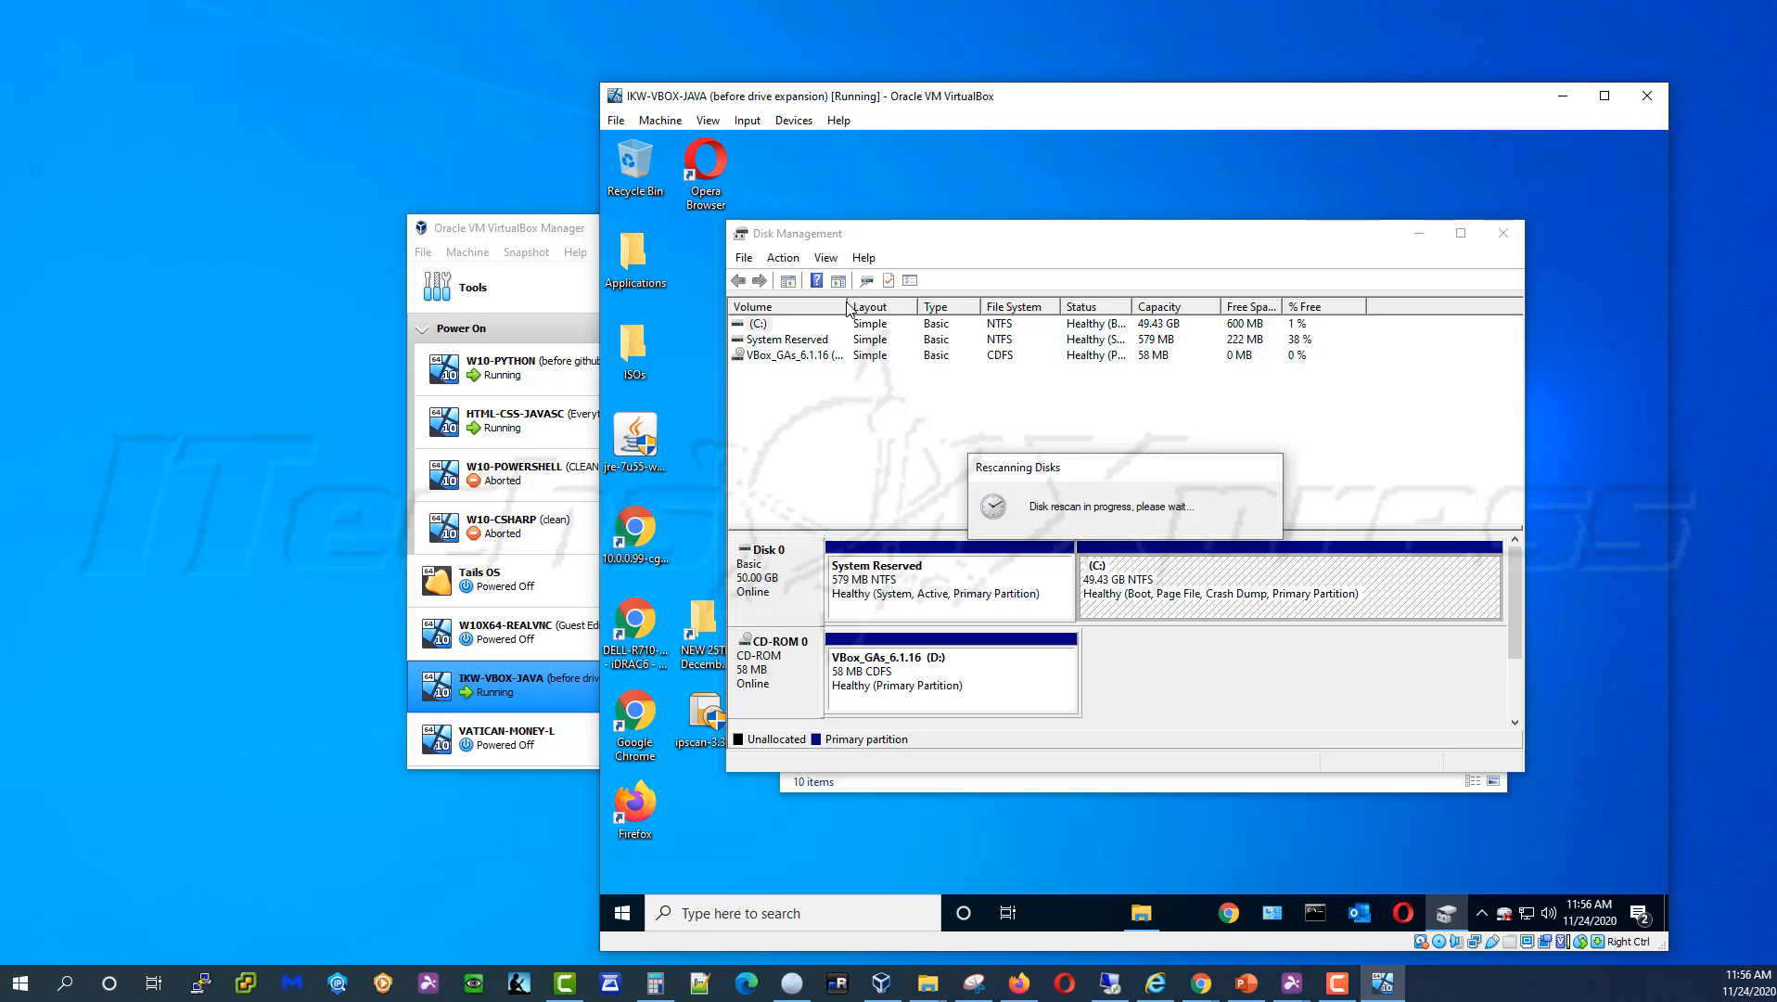
pyautogui.doubleClick(880, 222)
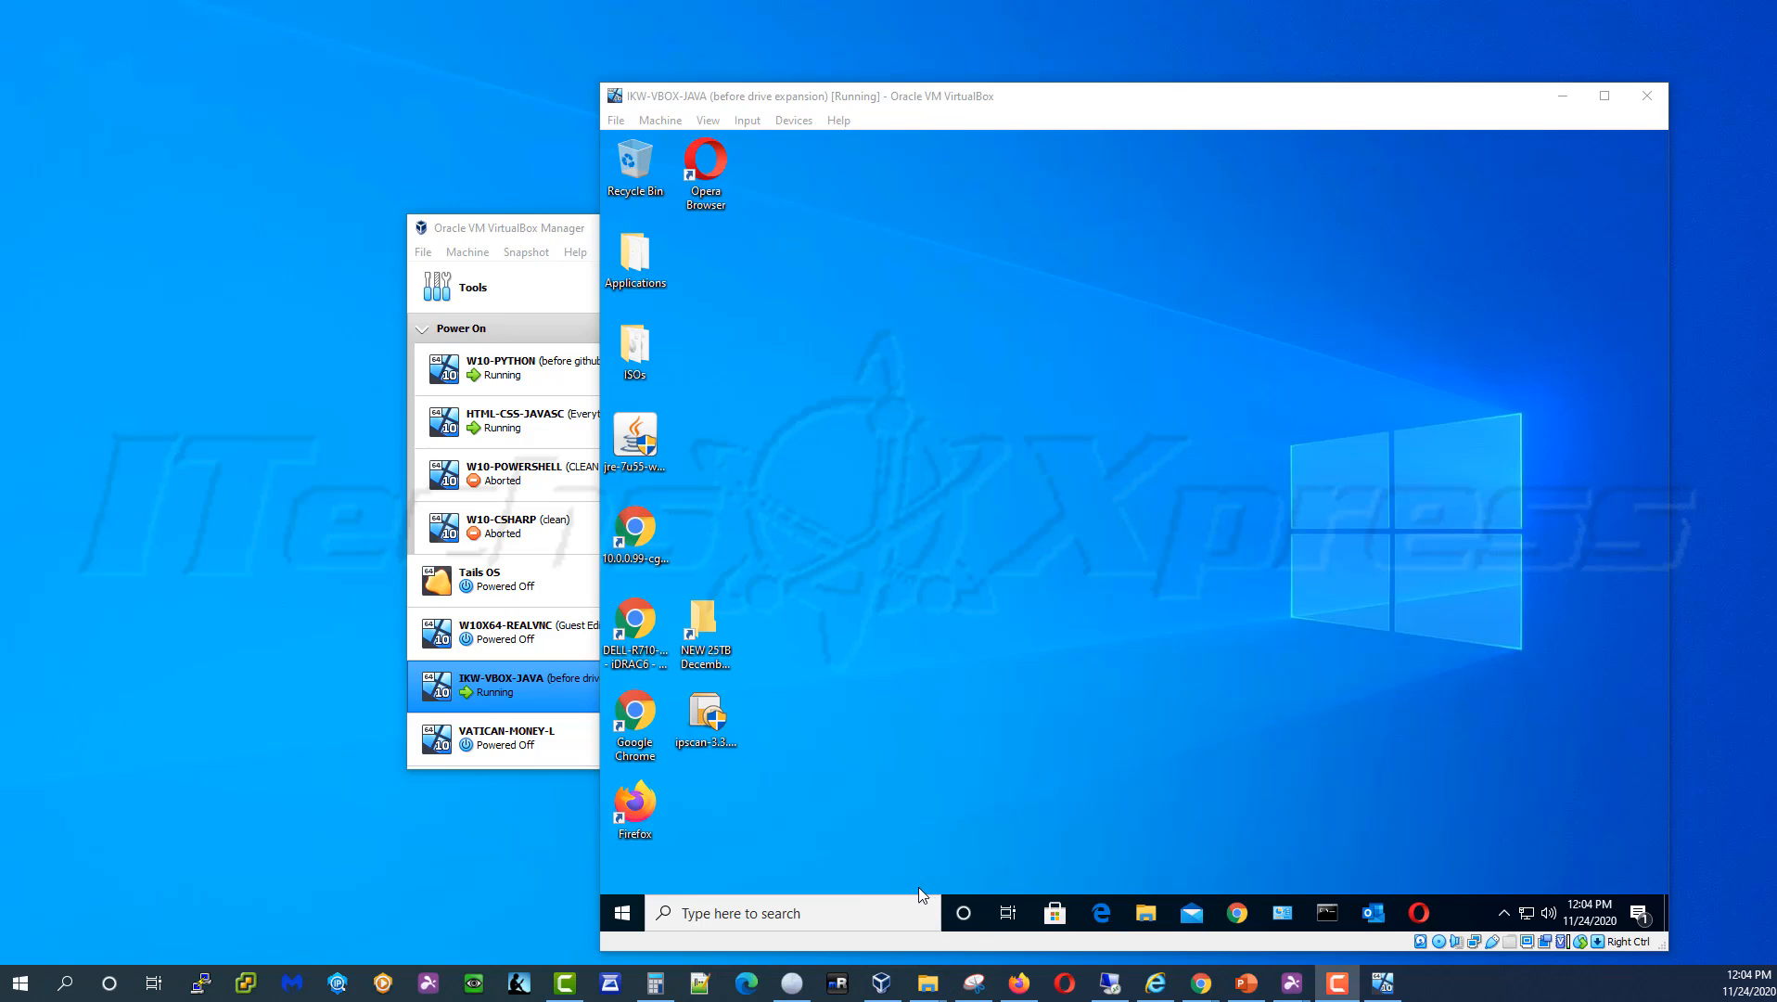
# Open Windows Update in the guest's Settings, which reports failed updates
pyautogui.click(1020, 732)
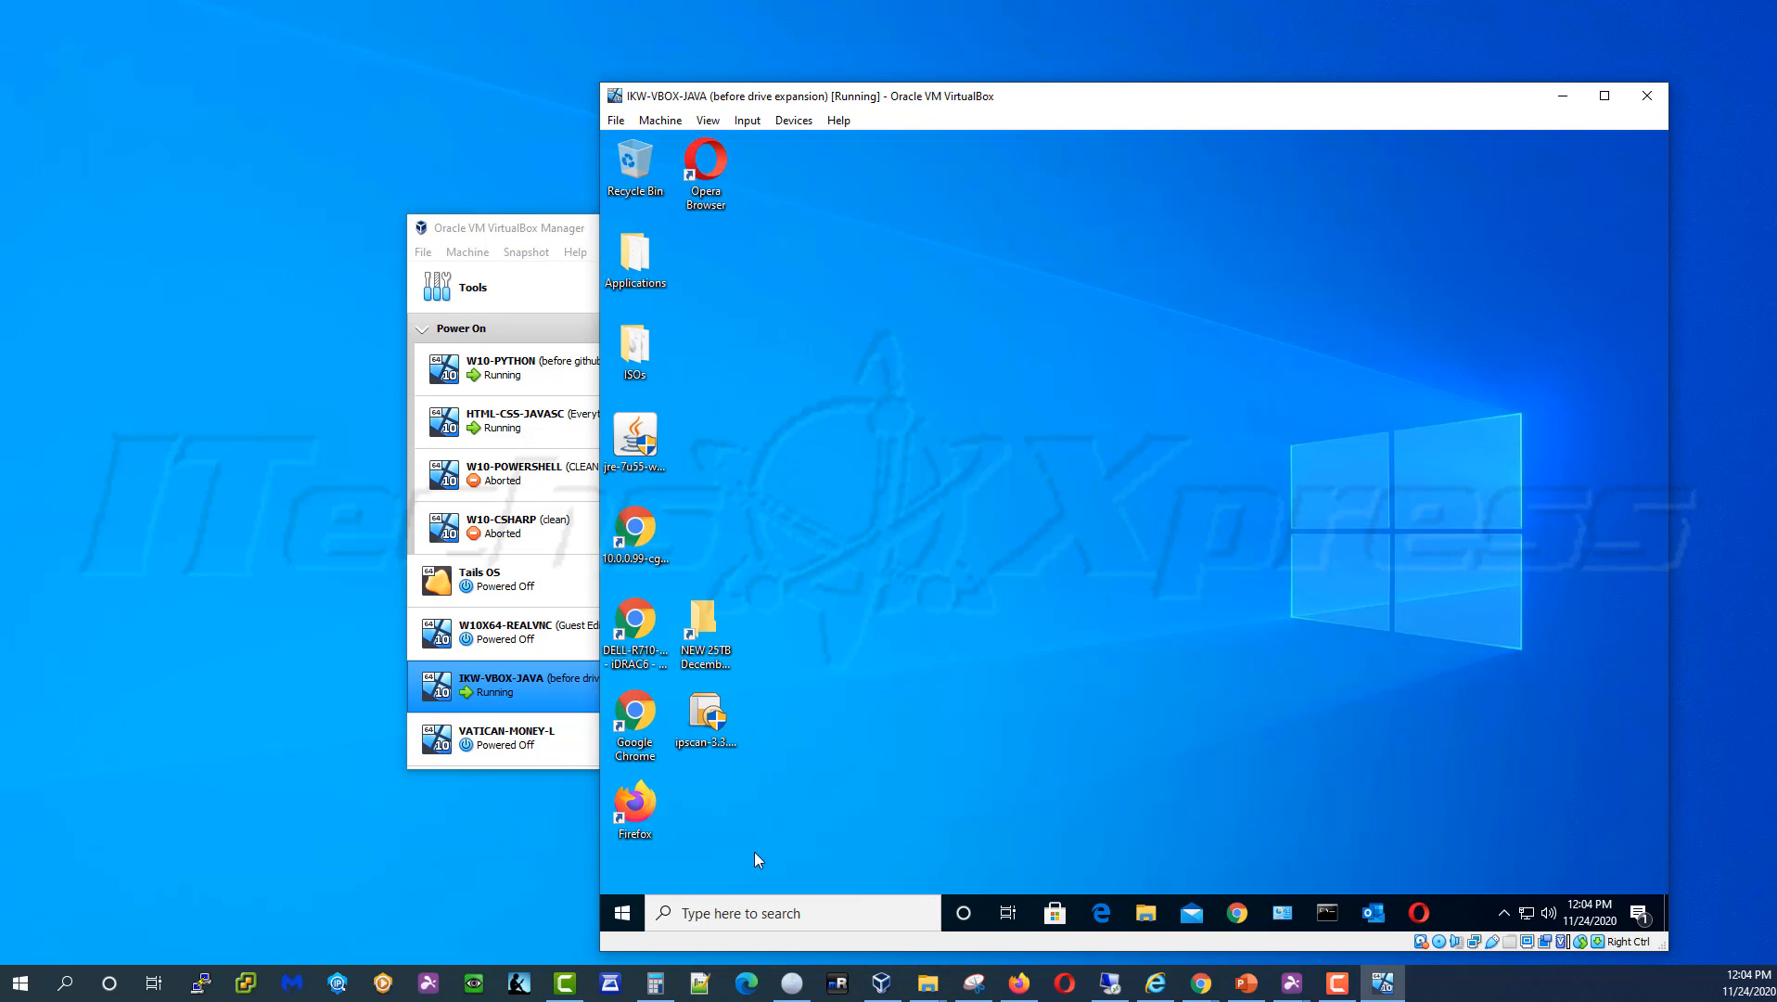
pyautogui.click(622, 913)
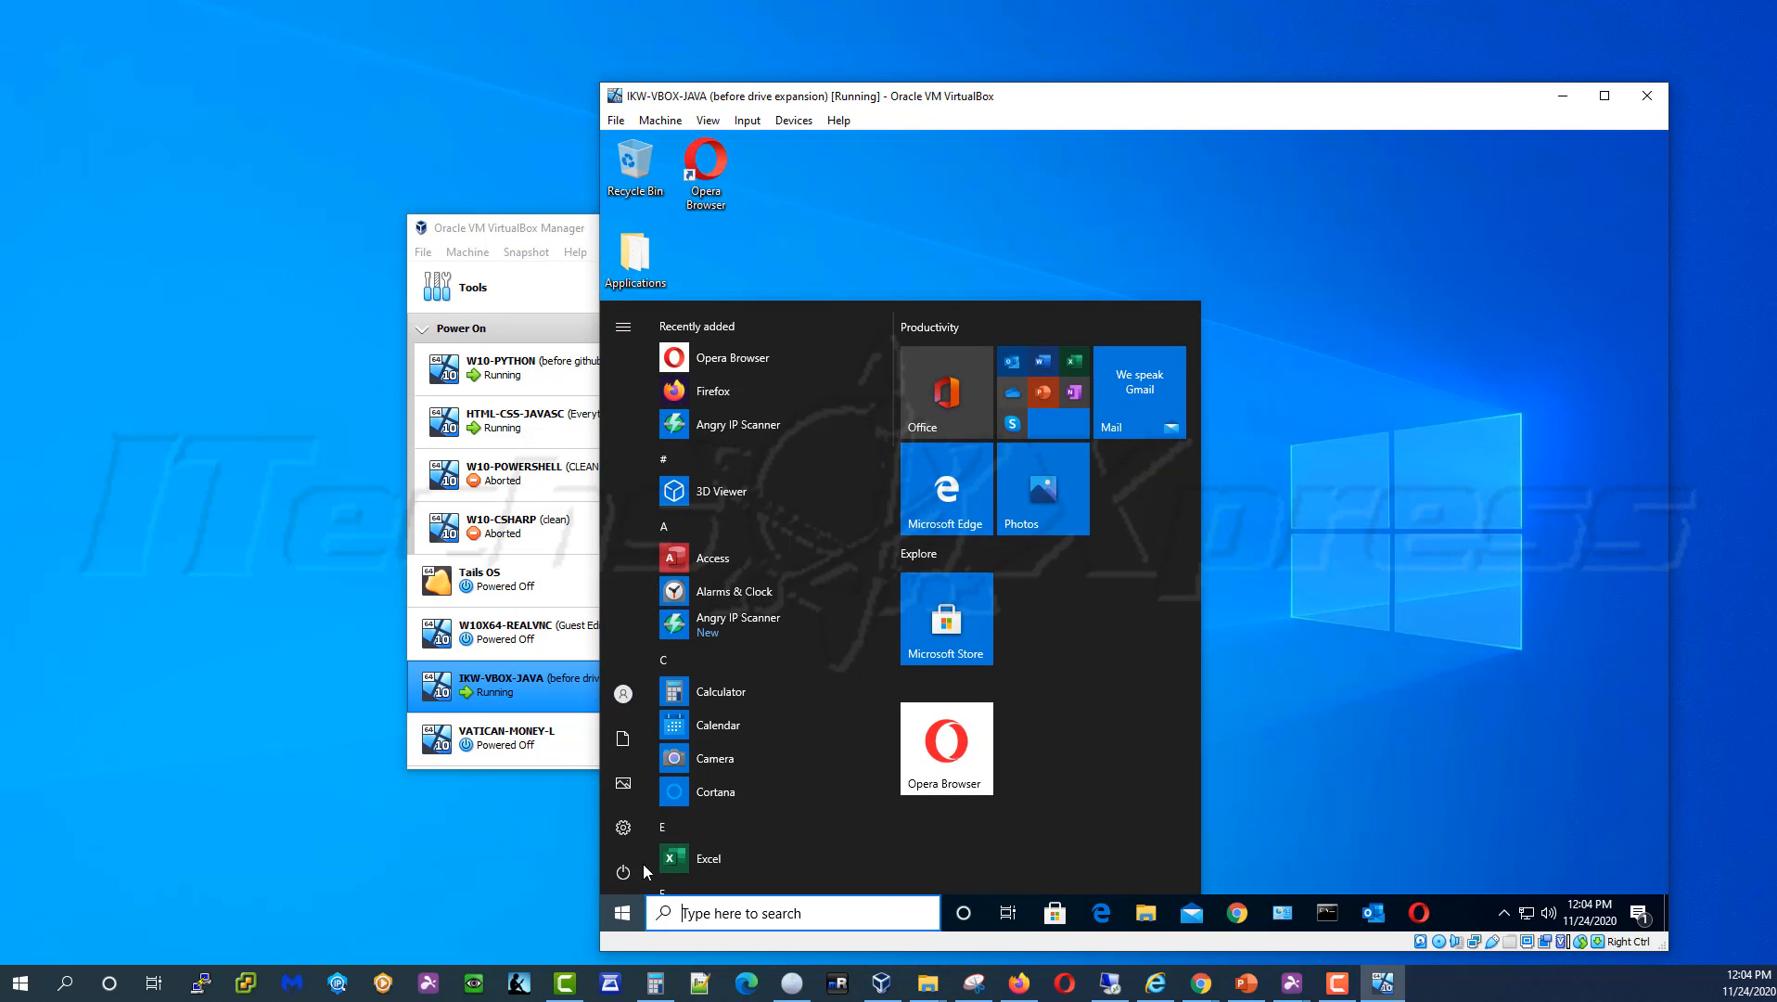
pyautogui.click(624, 831)
pyautogui.click(631, 828)
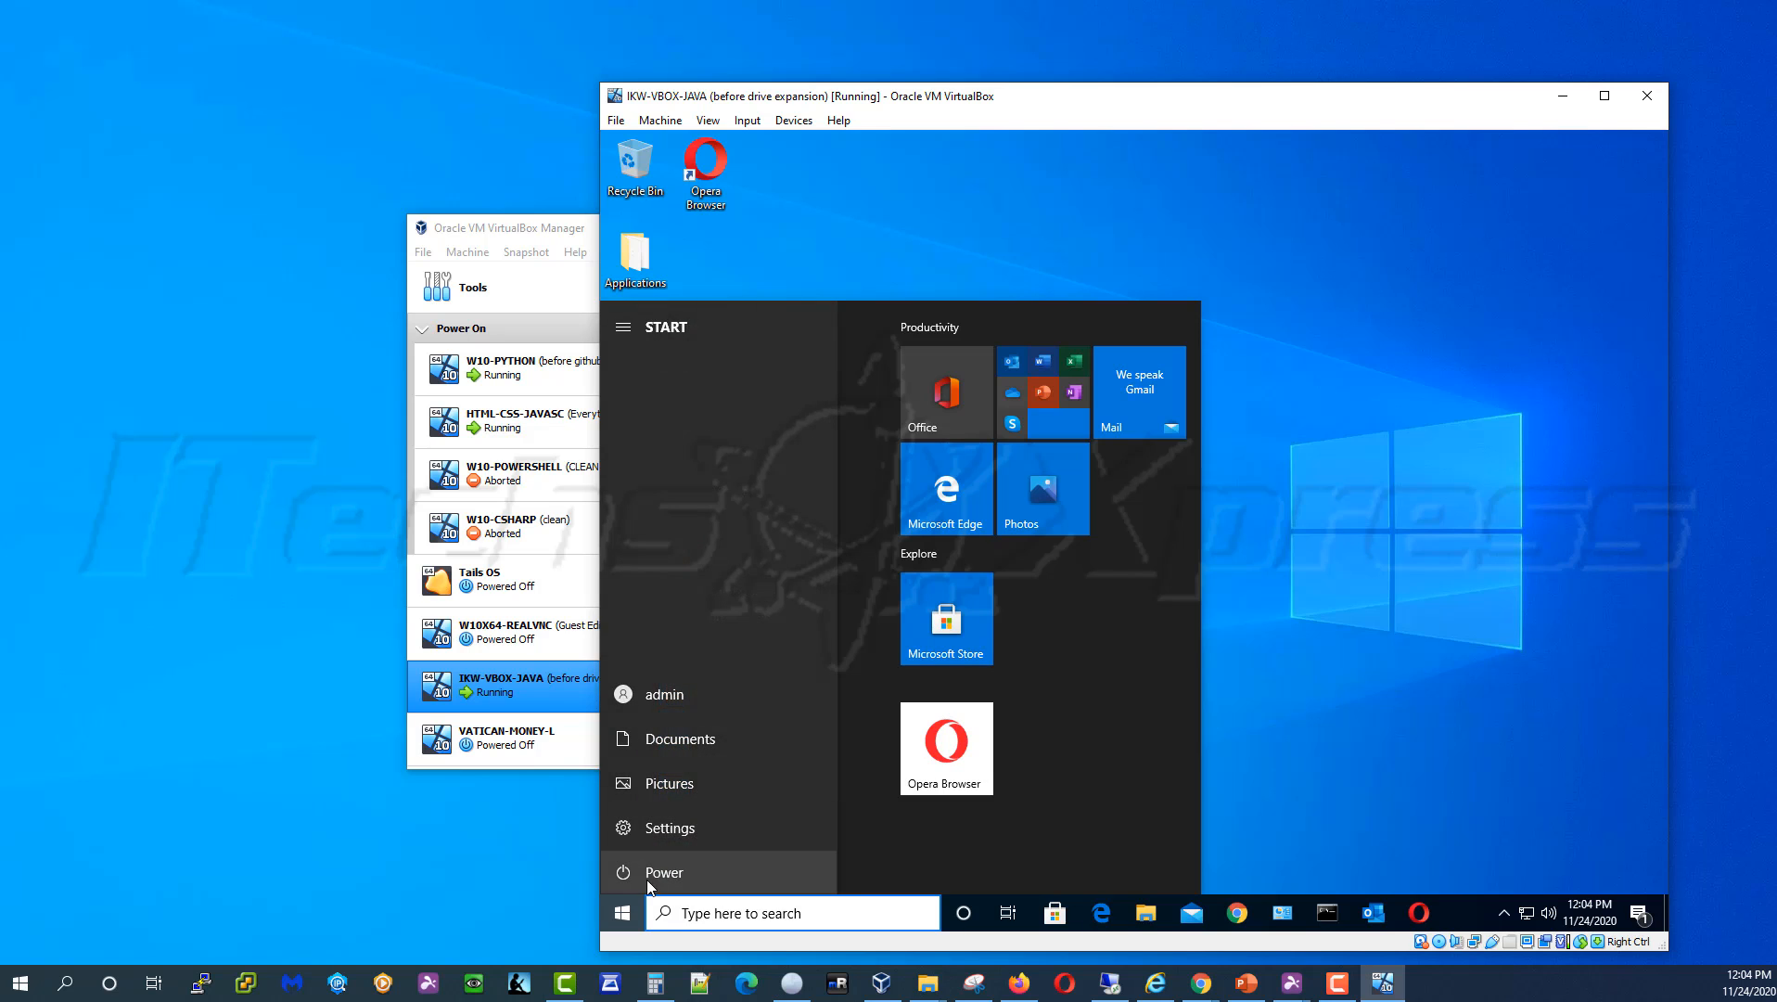
pyautogui.scroll(-5, 1099, 614)
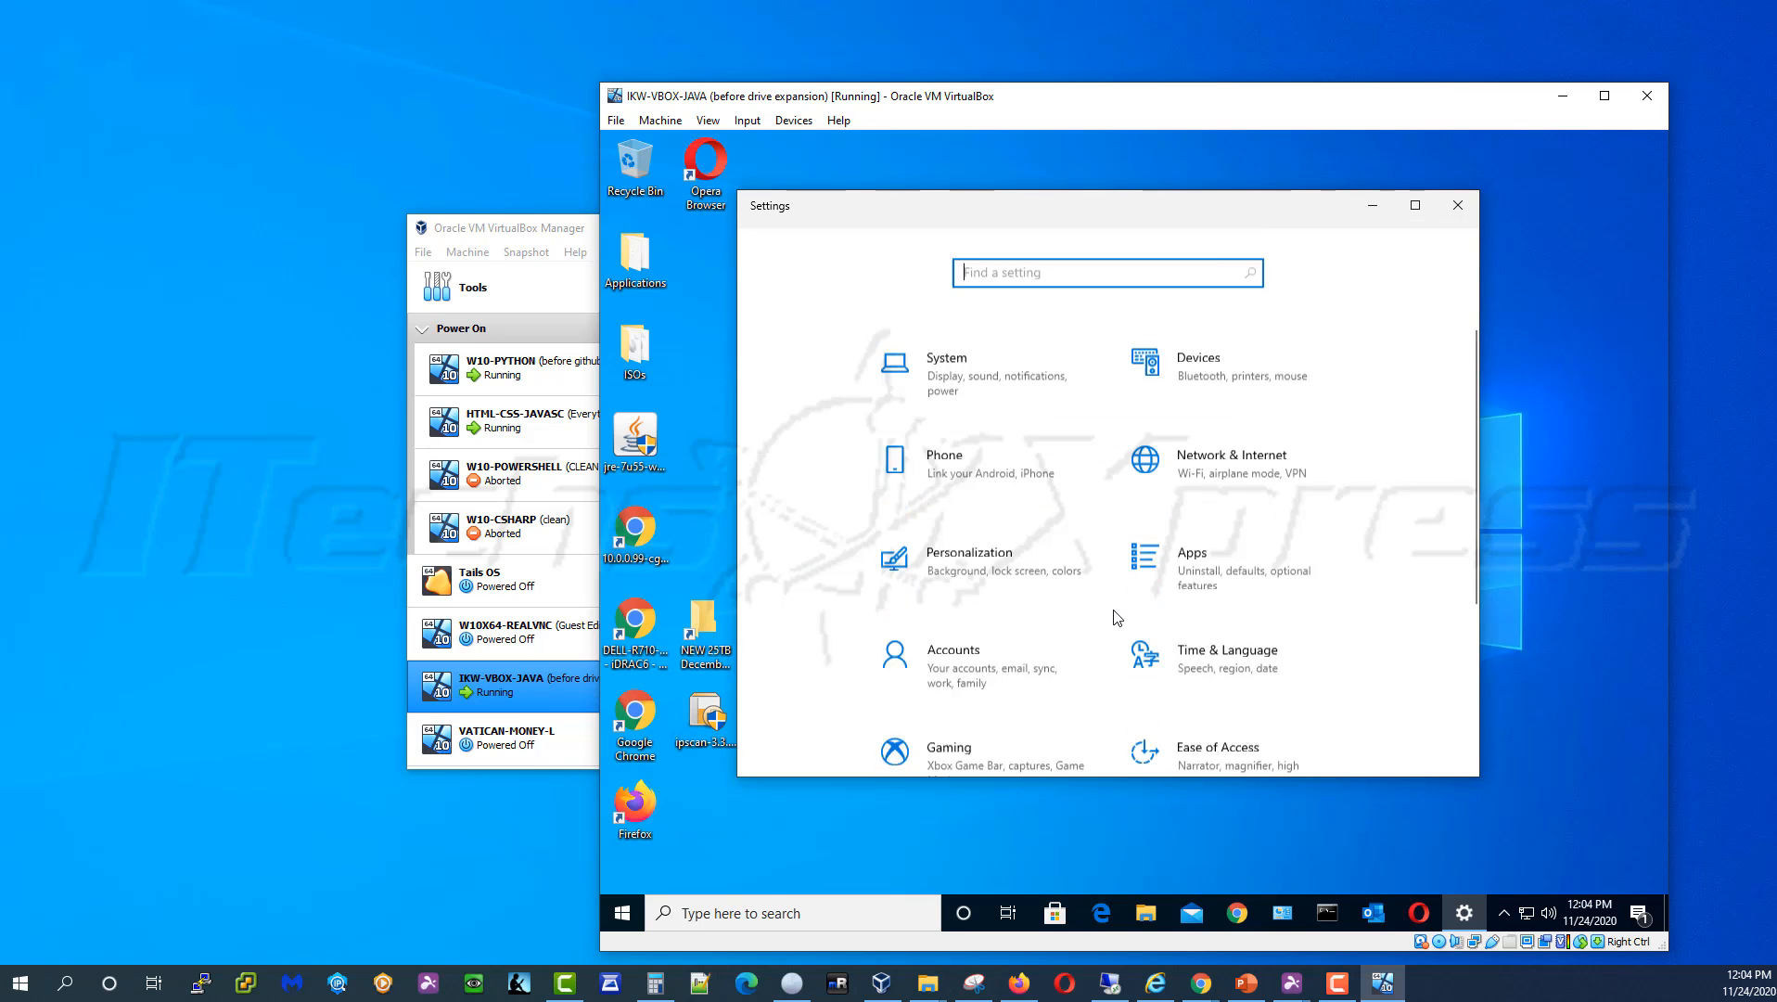
pyautogui.click(986, 670)
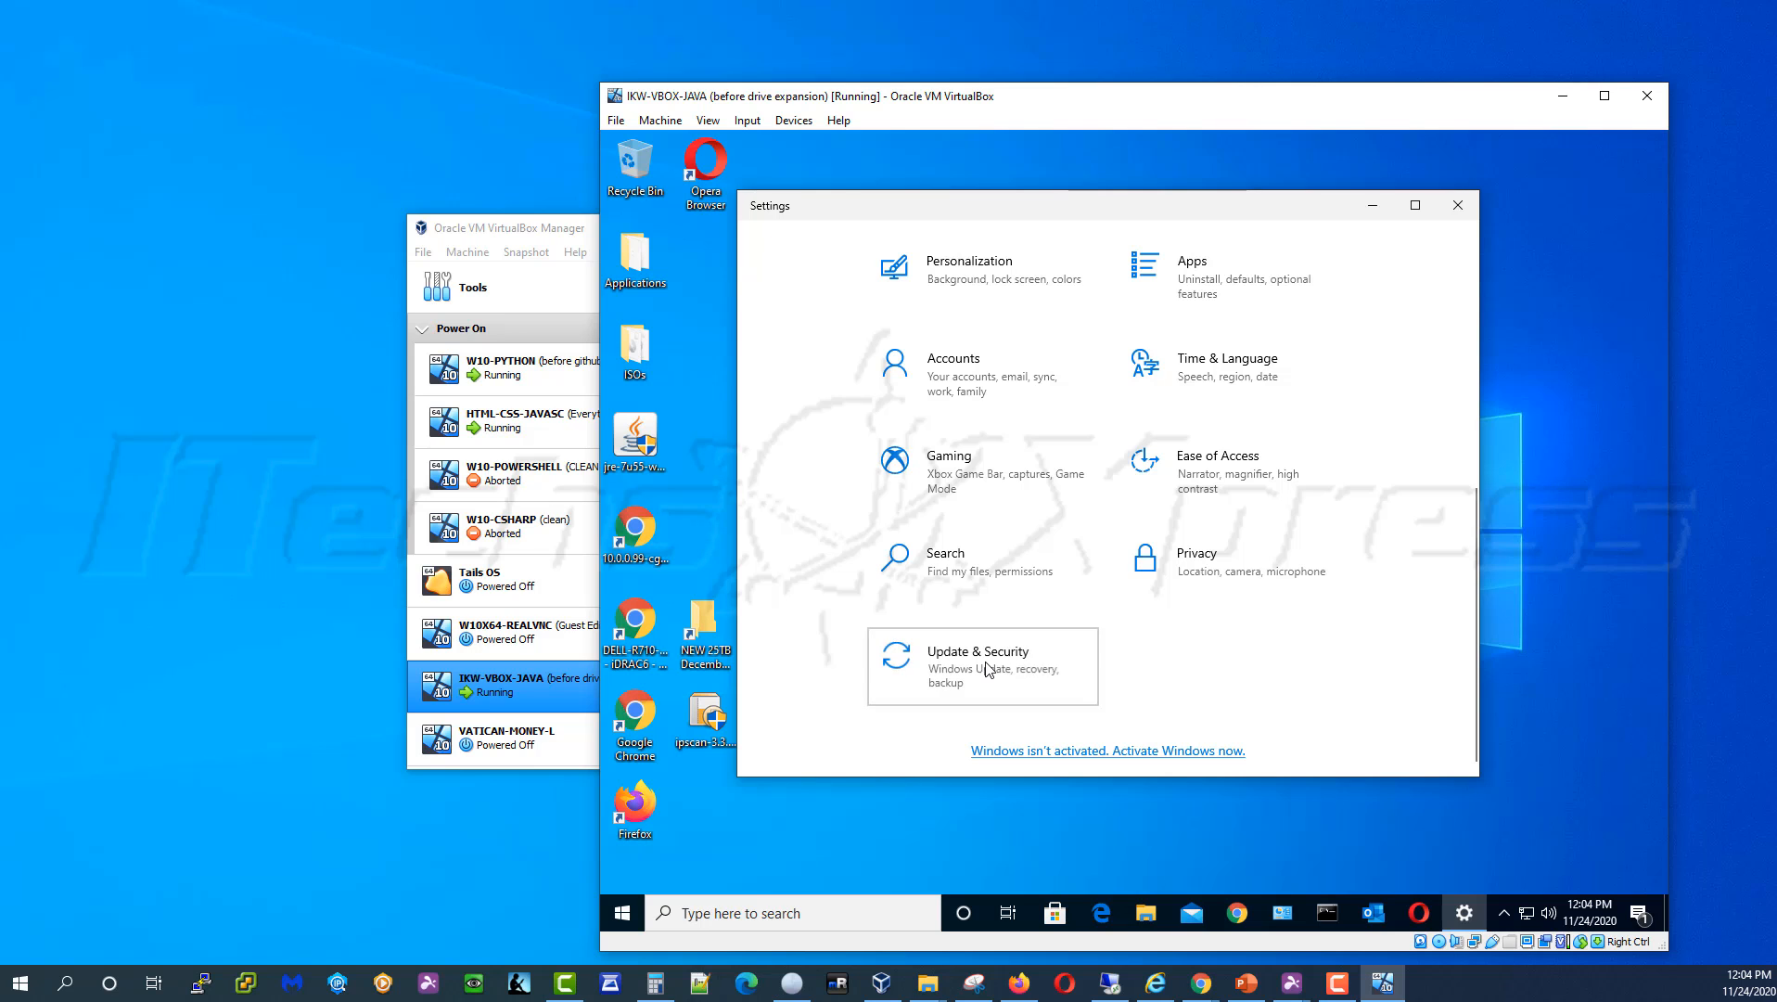
# Check This PC in File Explorer: C: has only 659 MB free of 49.4 GB
pyautogui.click(1146, 913)
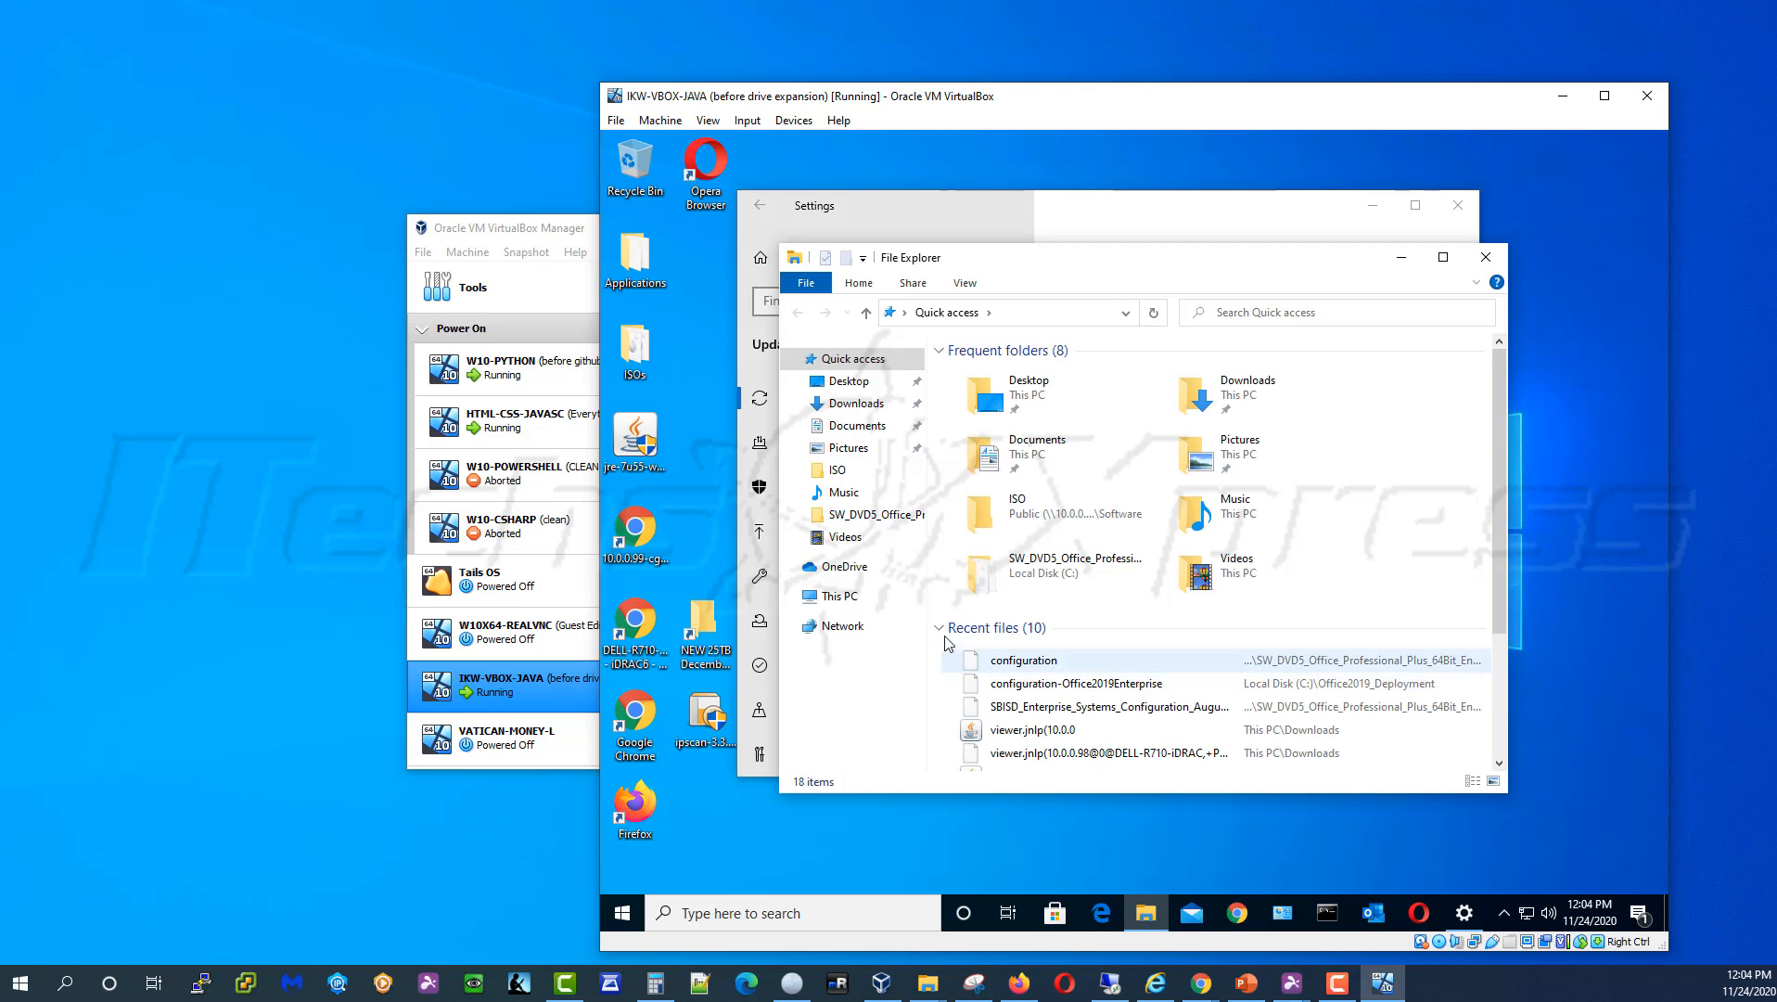
pyautogui.click(839, 595)
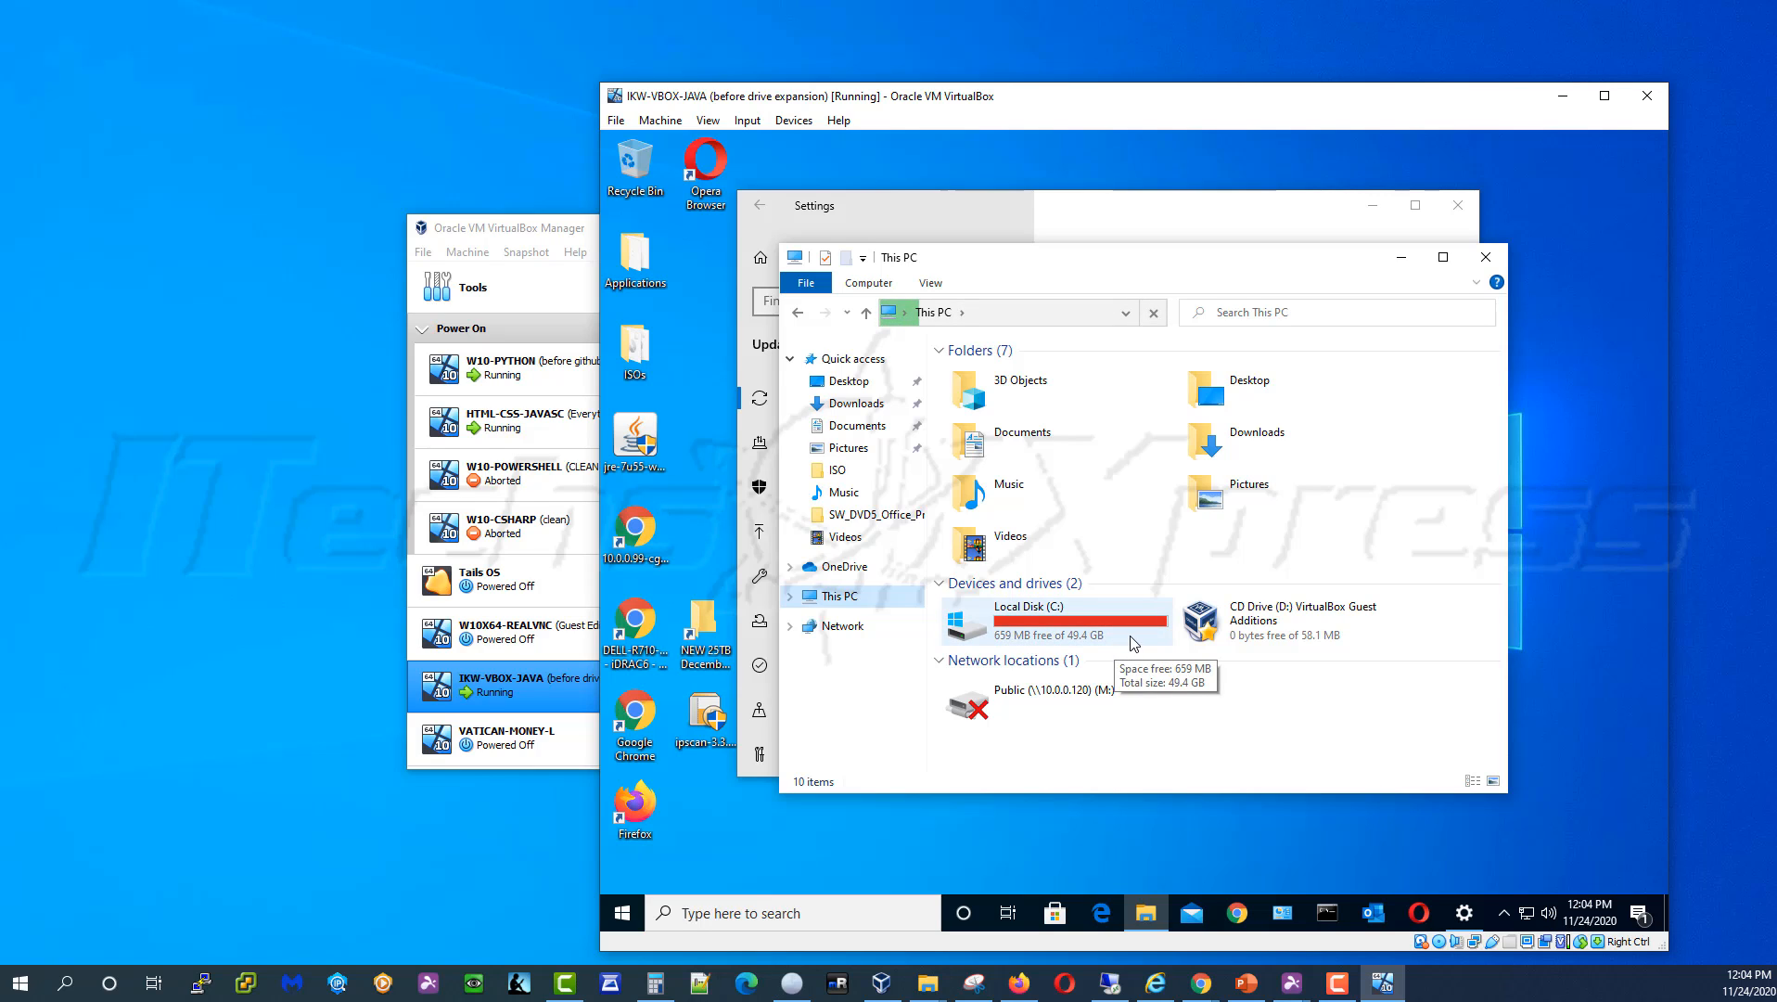
pyautogui.click(1398, 259)
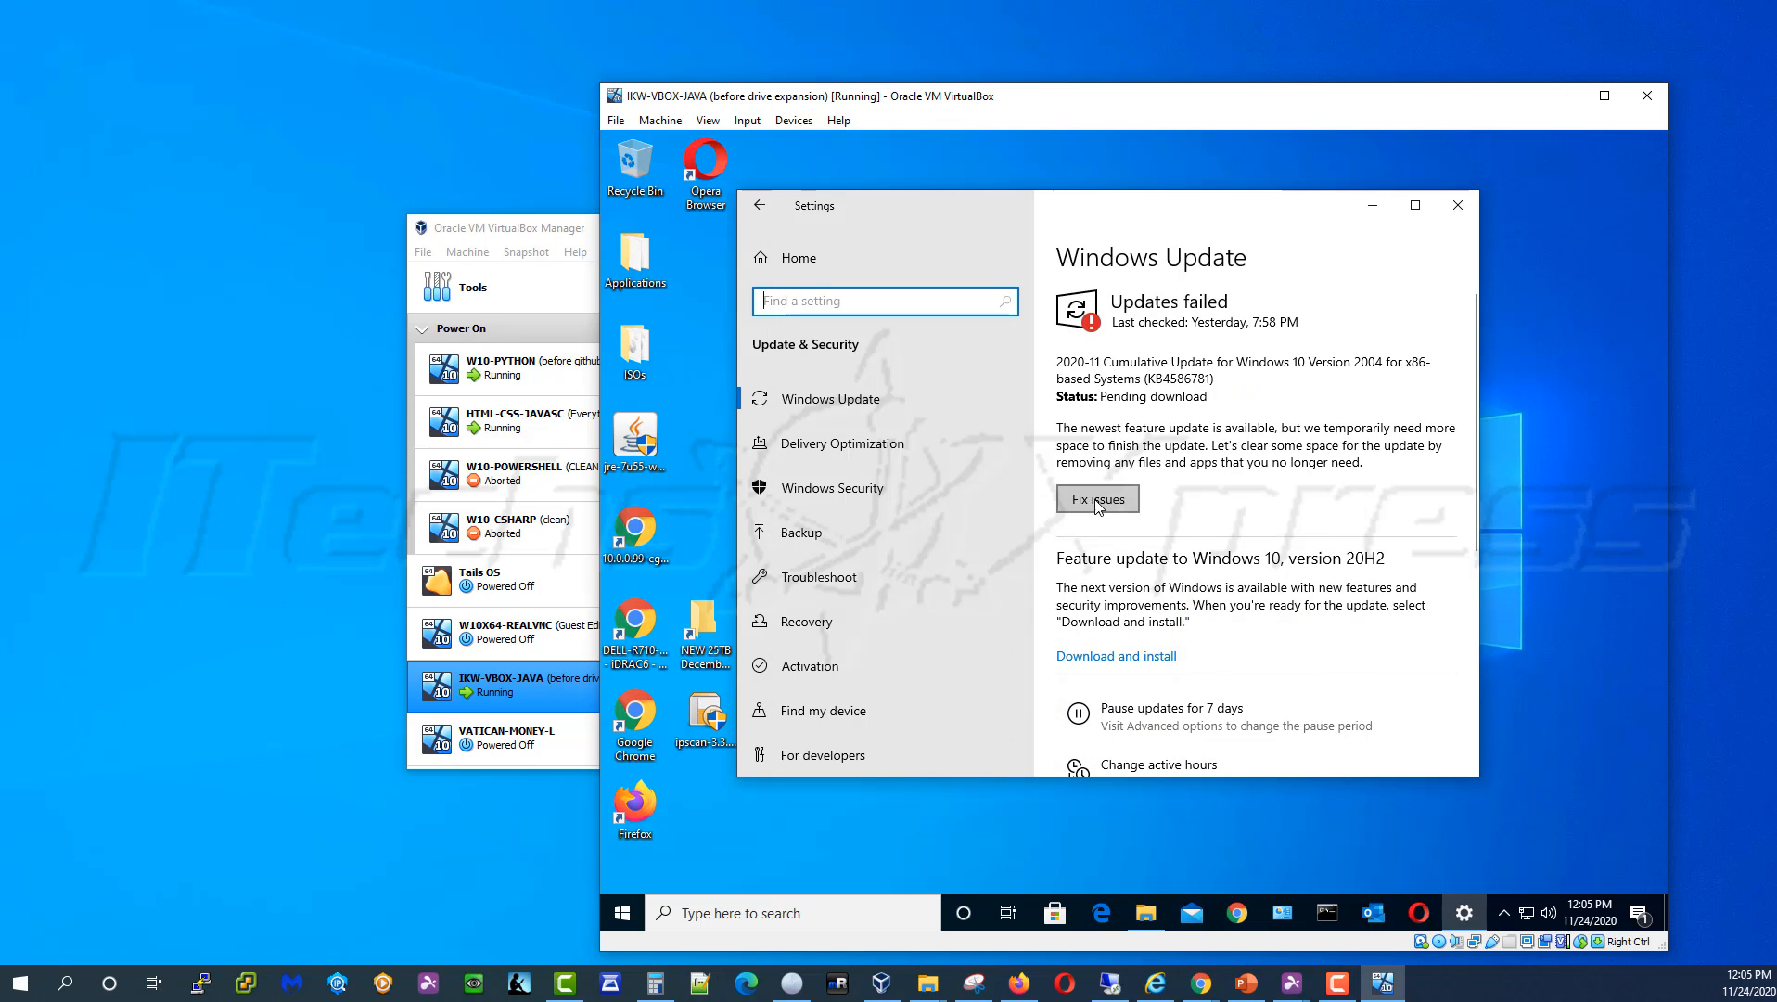
# Retry the failed cumulative update and refresh This PC to watch C: free space
pyautogui.click(1097, 500)
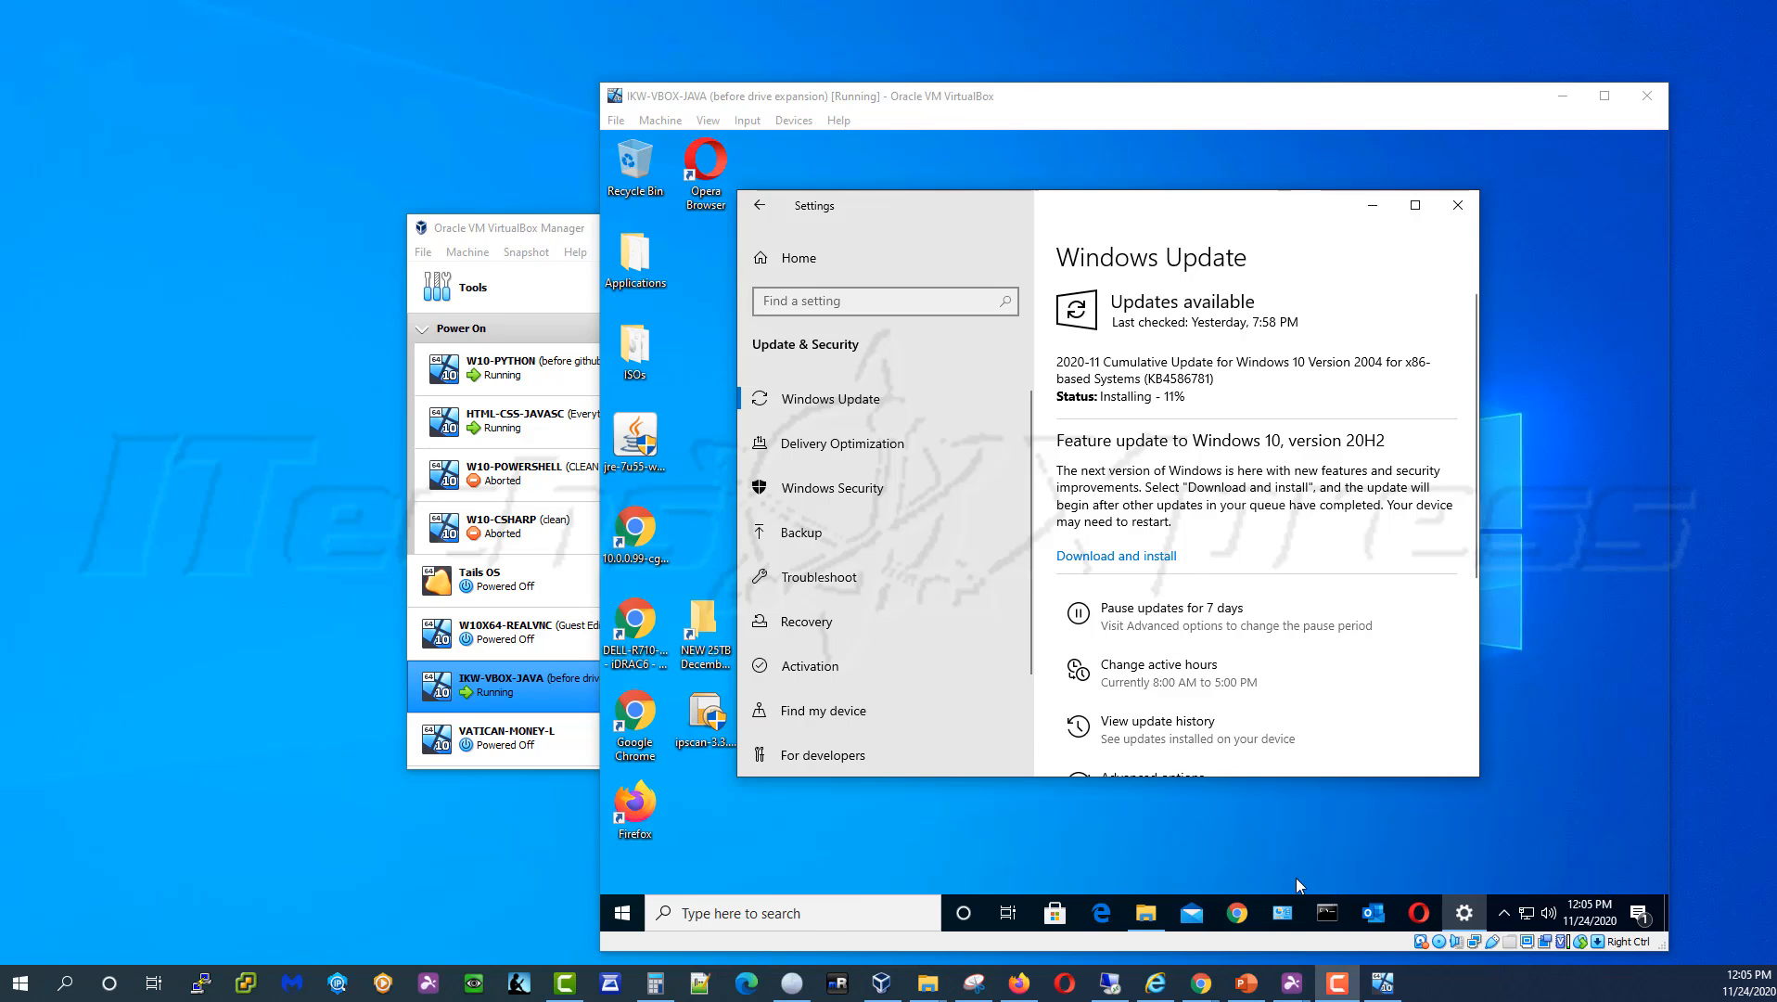
pyautogui.click(1147, 912)
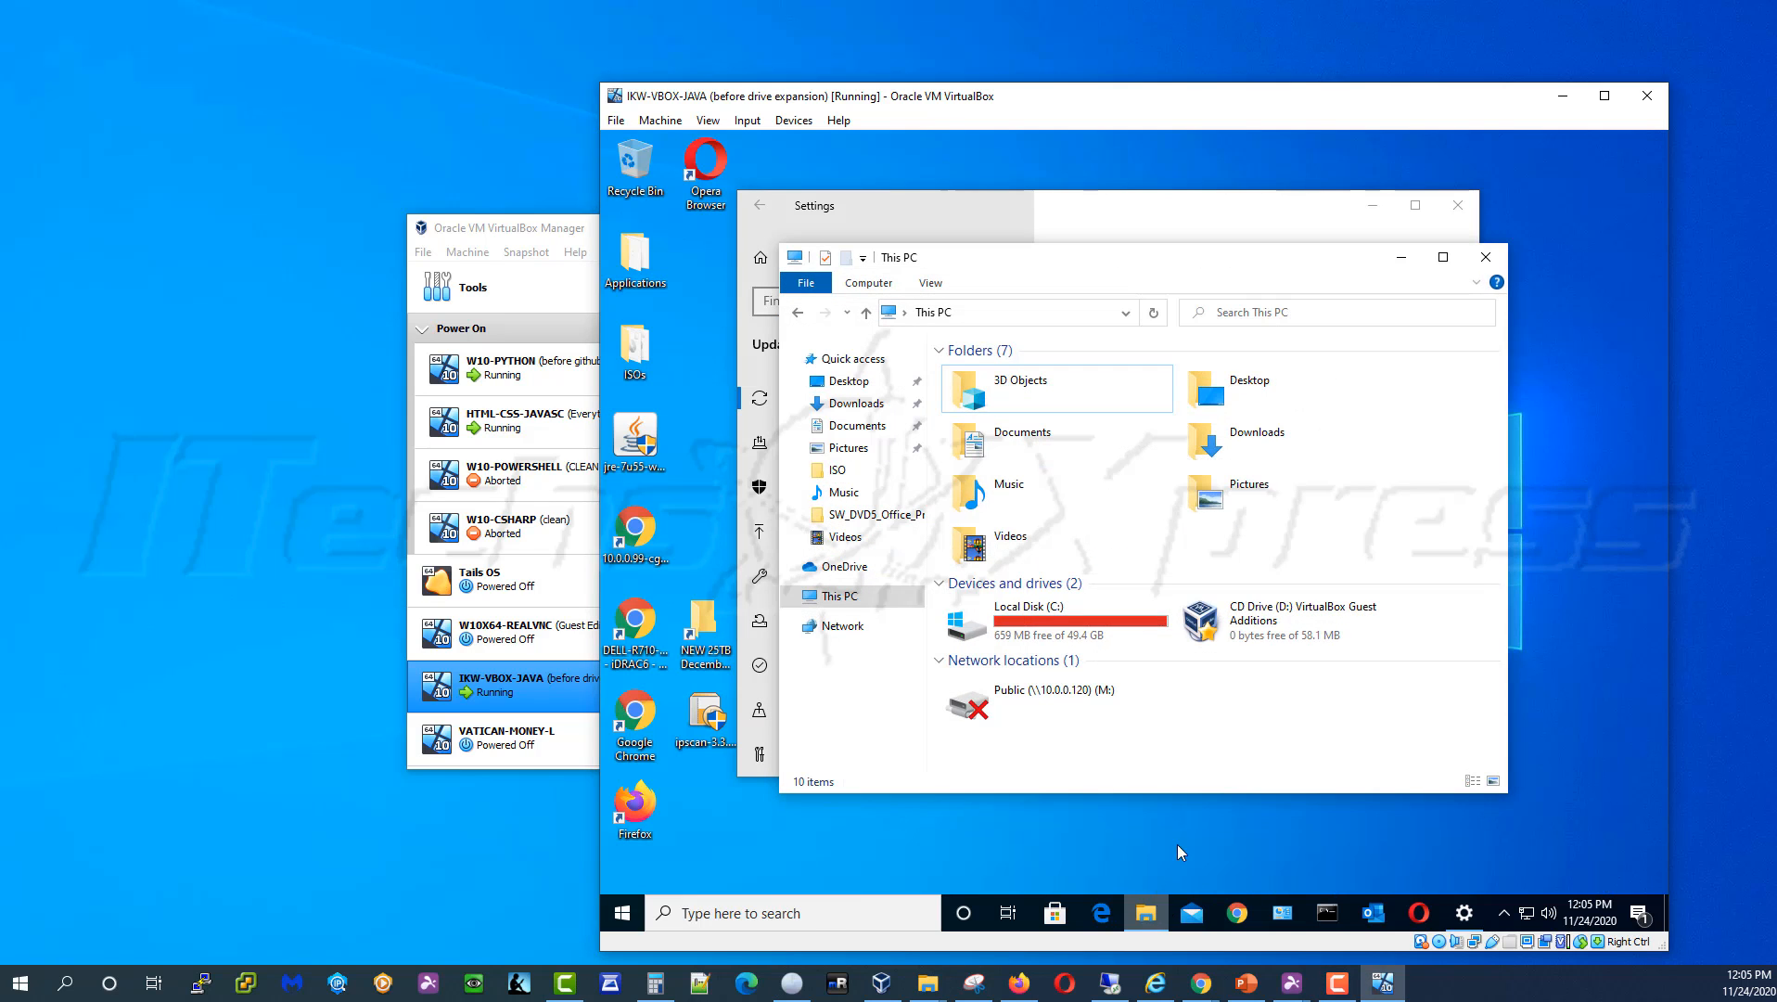
pyautogui.rightClick(1159, 757)
pyautogui.click(1222, 643)
pyautogui.click(1414, 269)
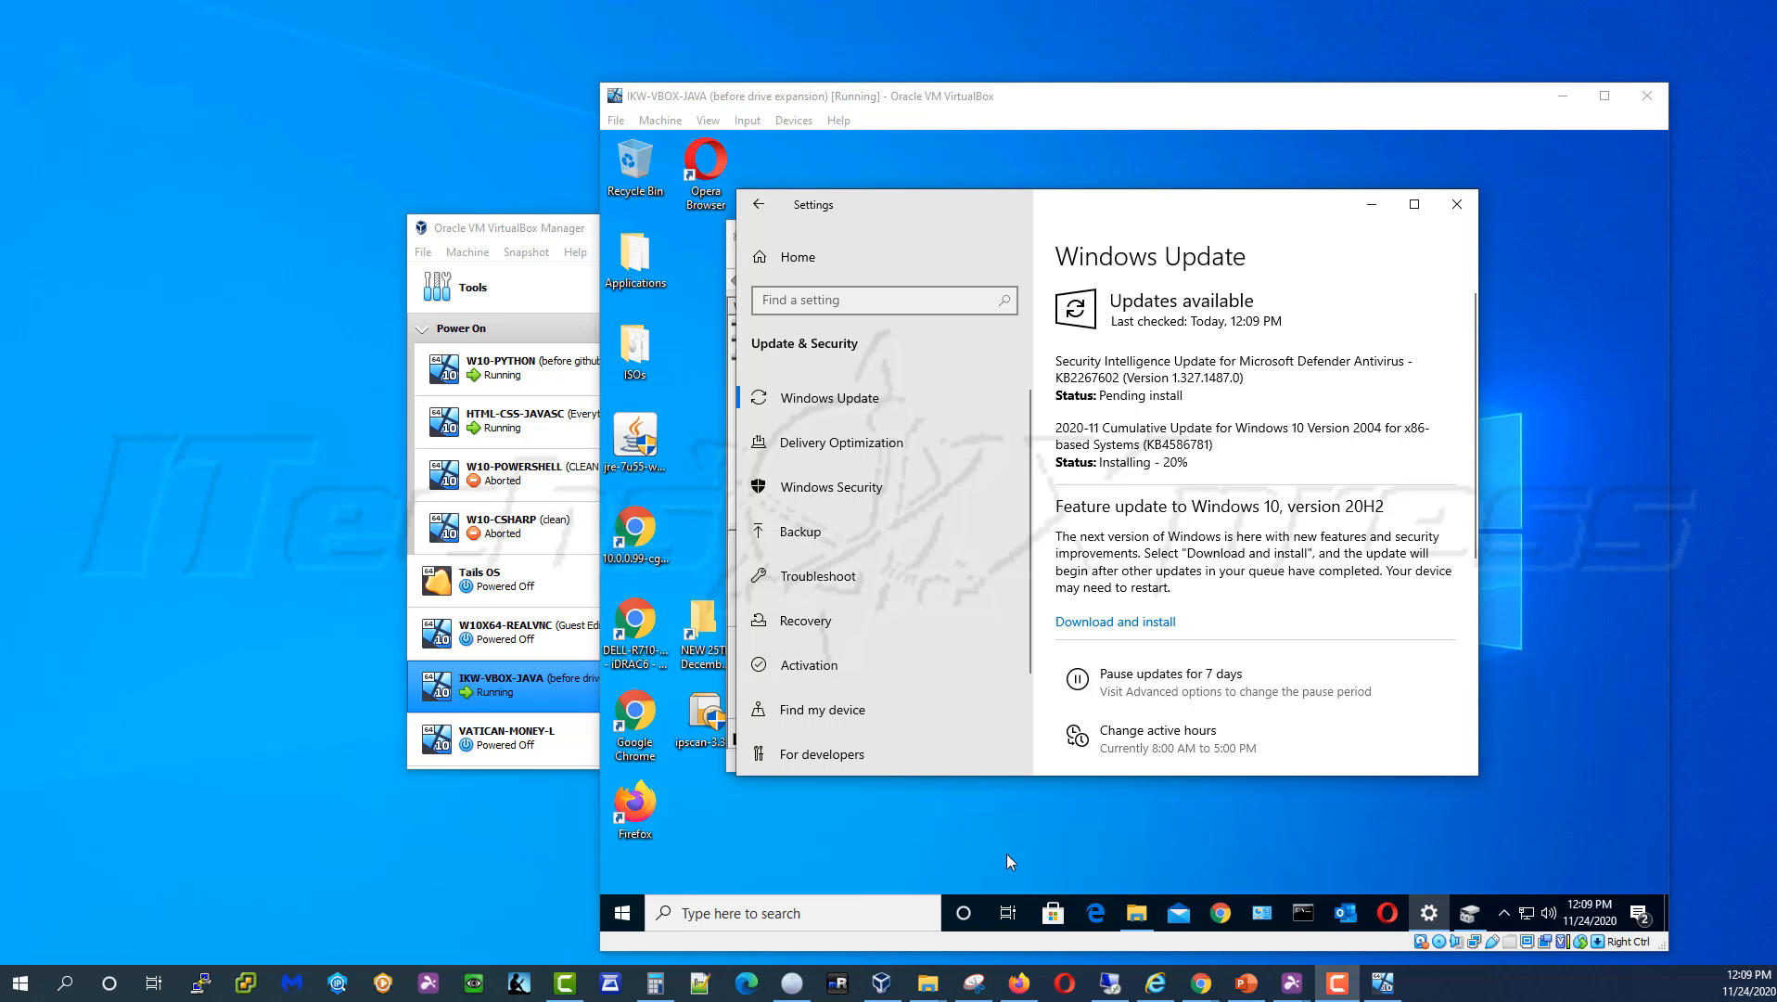
# Recheck C: free space, now down to 249 MB, and return to the failed update
pyautogui.click(1136, 912)
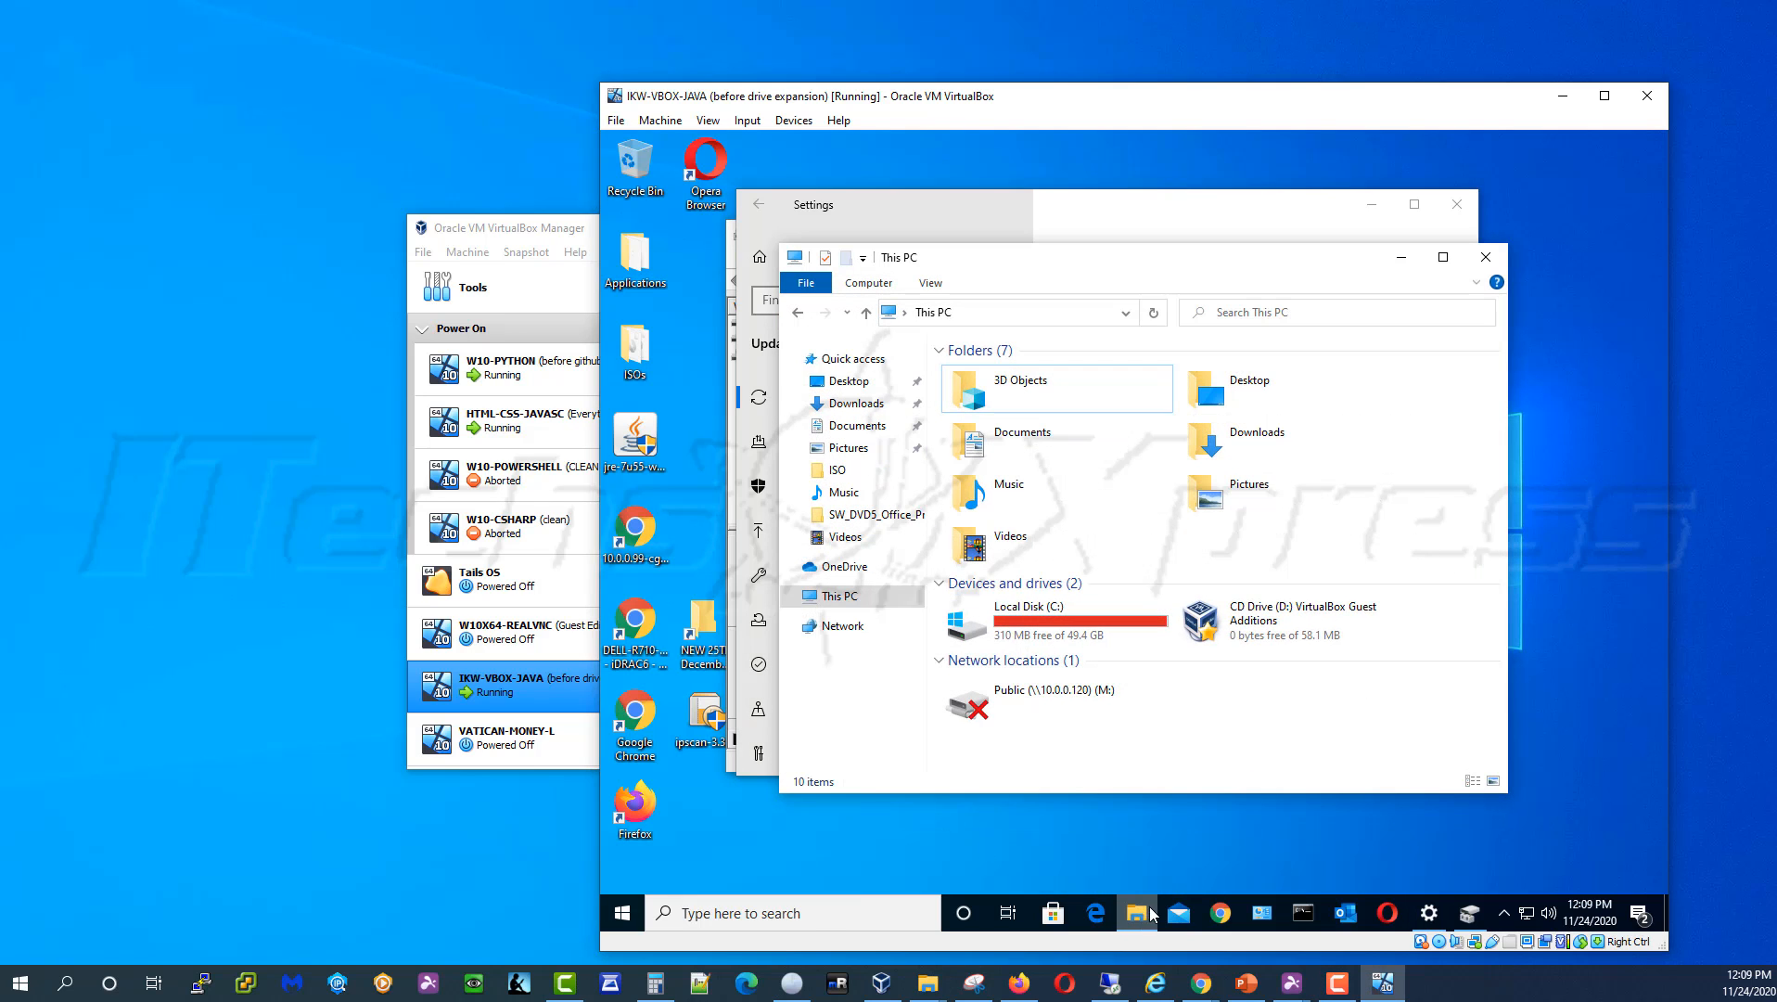
pyautogui.rightClick(1104, 769)
pyautogui.click(1169, 647)
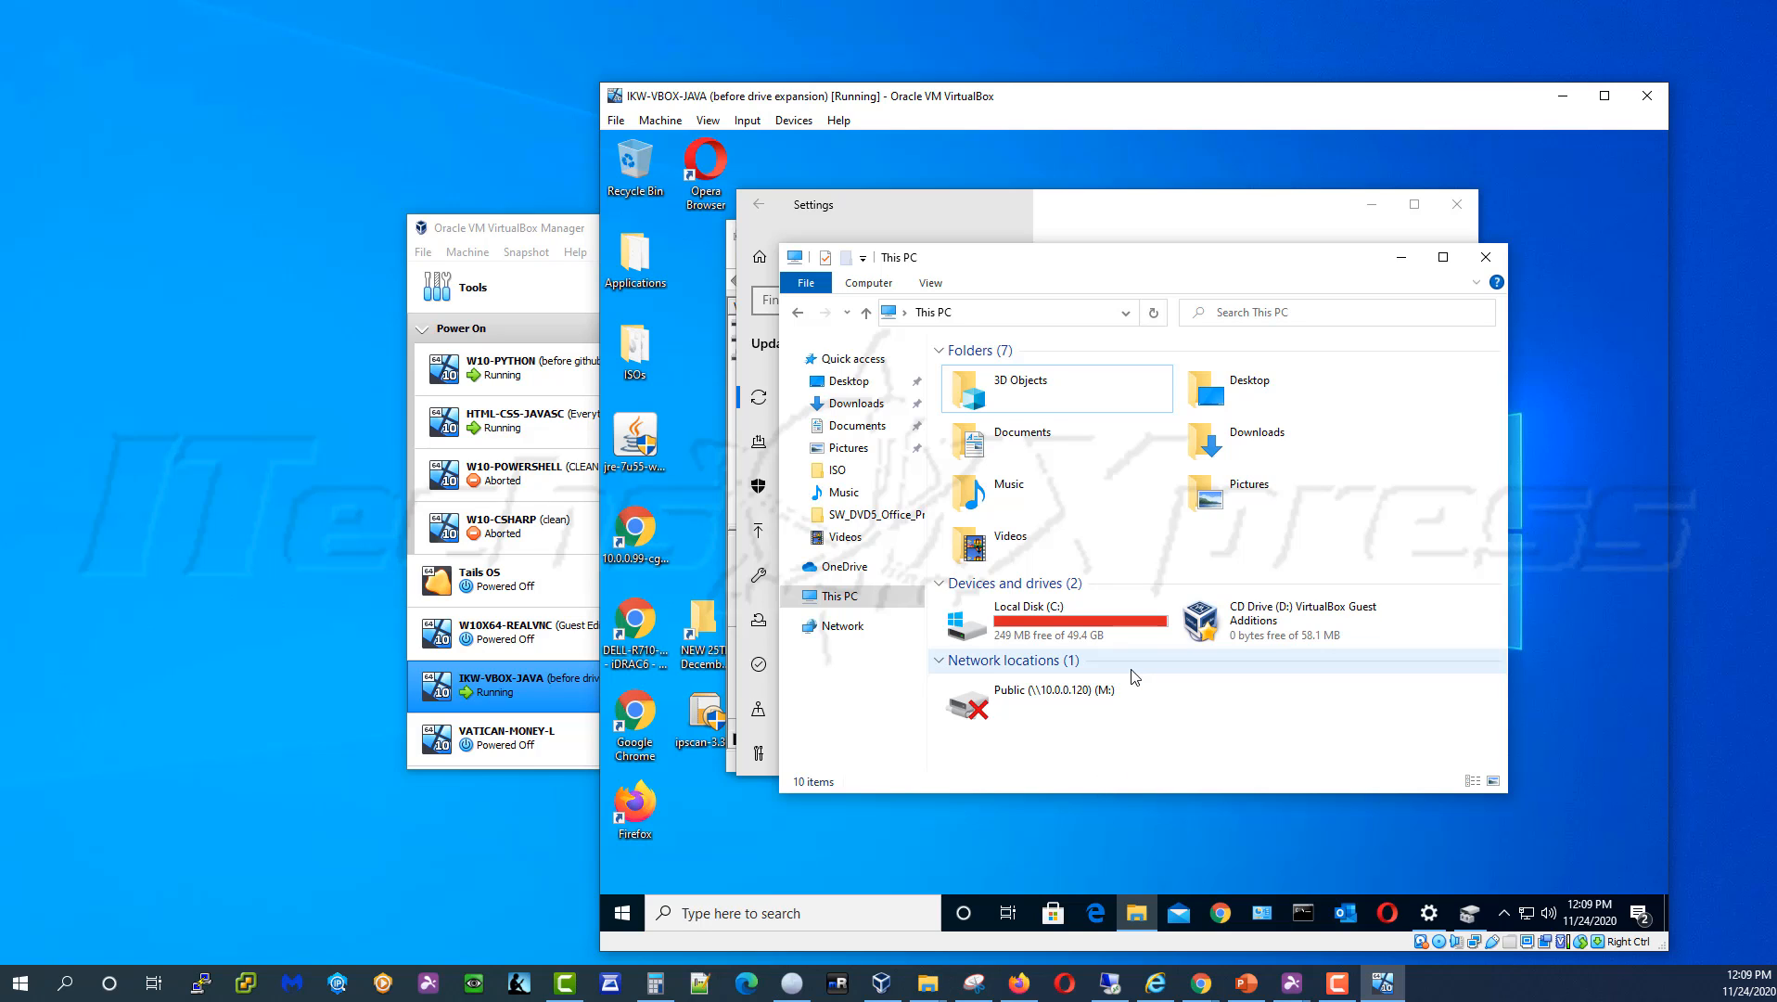
pyautogui.click(1401, 260)
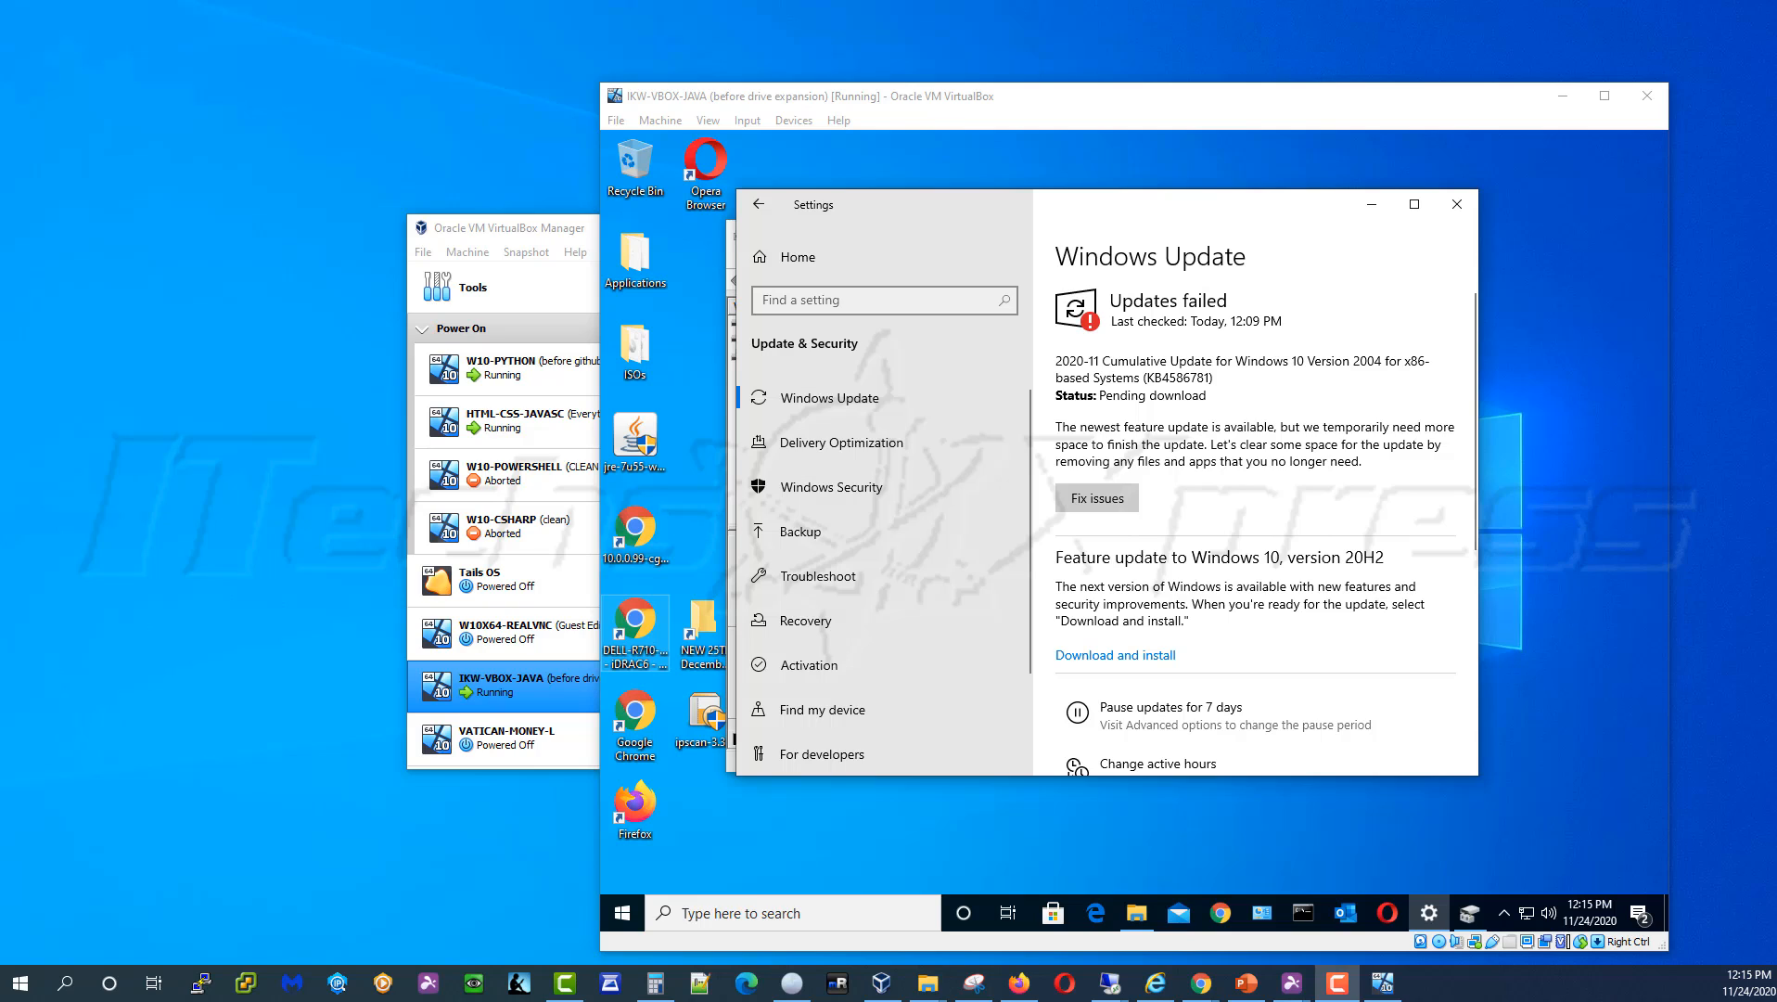
pyautogui.click(1266, 438)
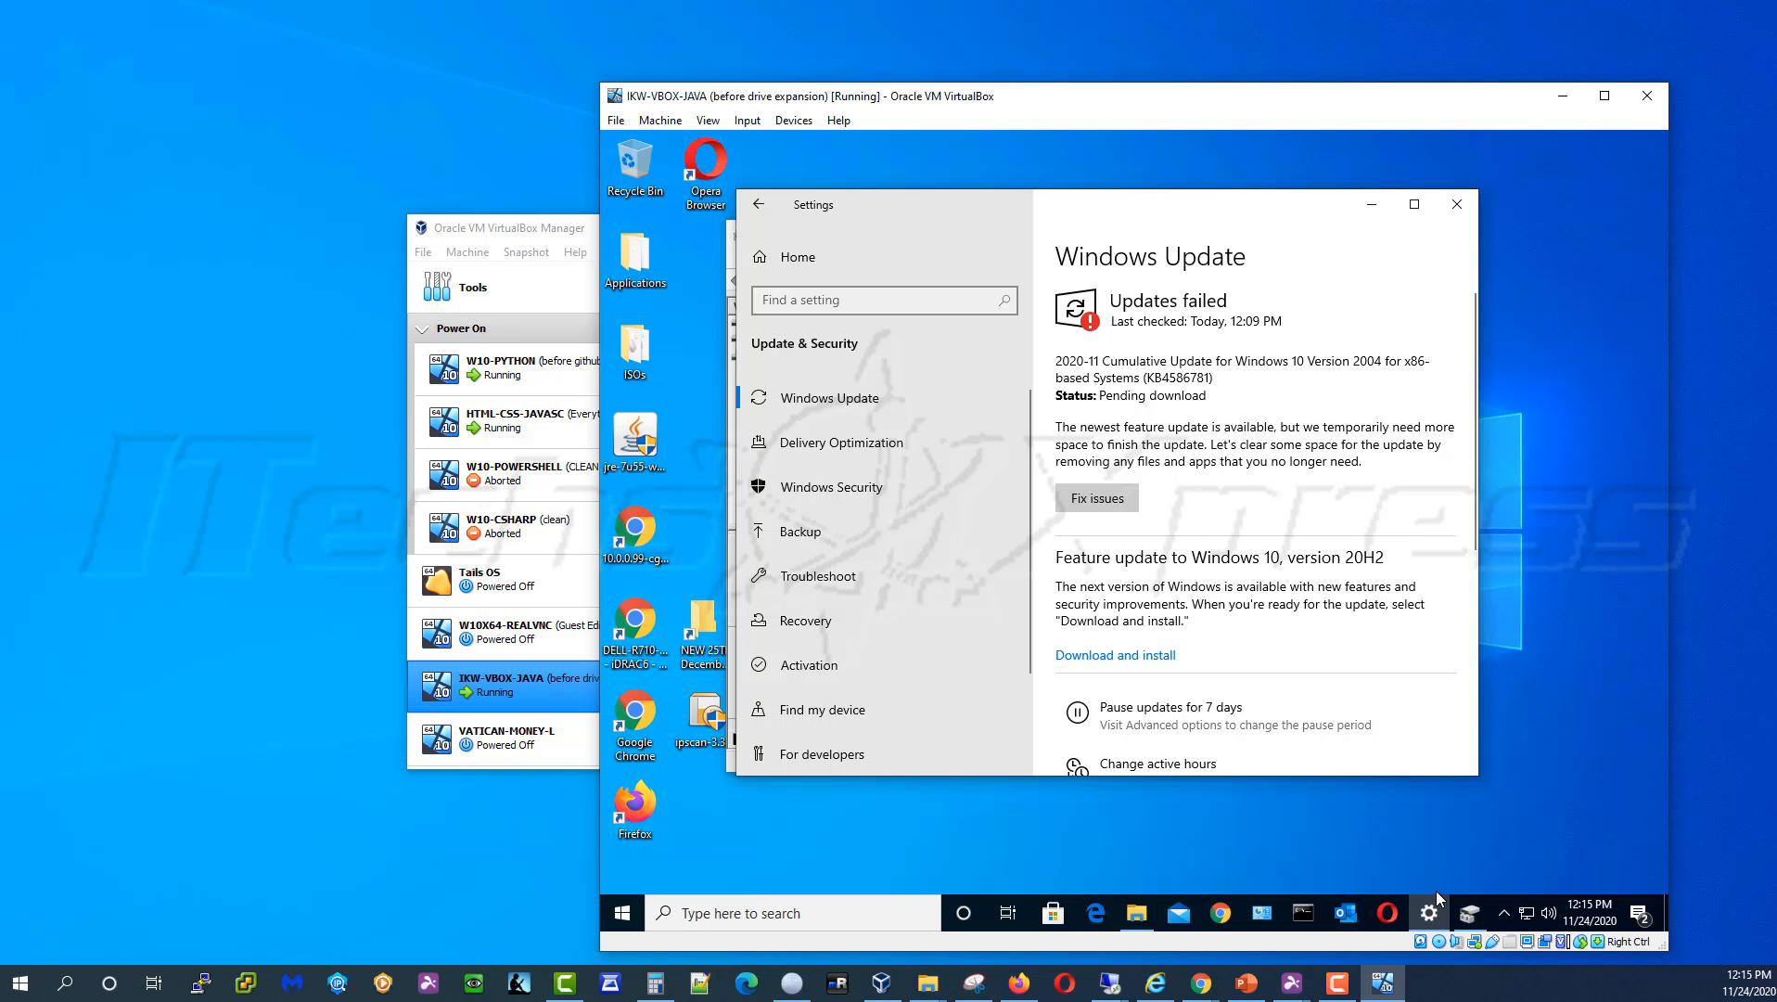
# In the guest's Disk Management, confirm Extend Volume is unavailable for the C: partition
pyautogui.click(1469, 913)
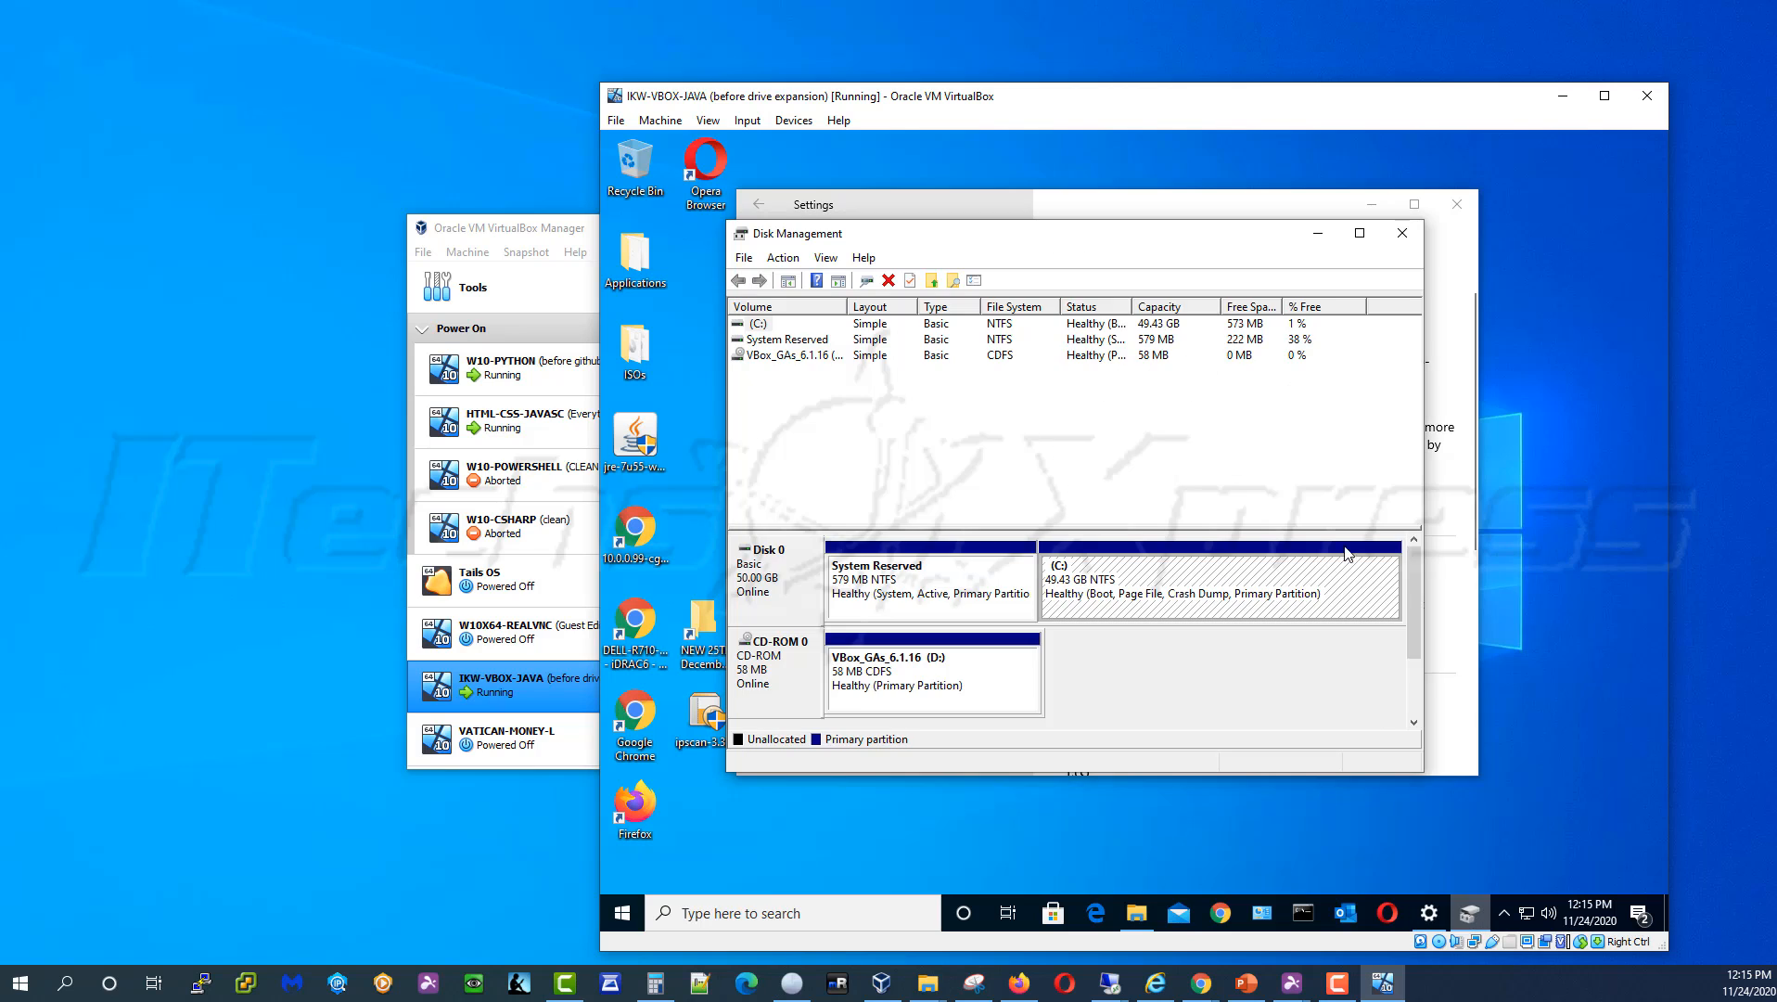
pyautogui.rightClick(1151, 601)
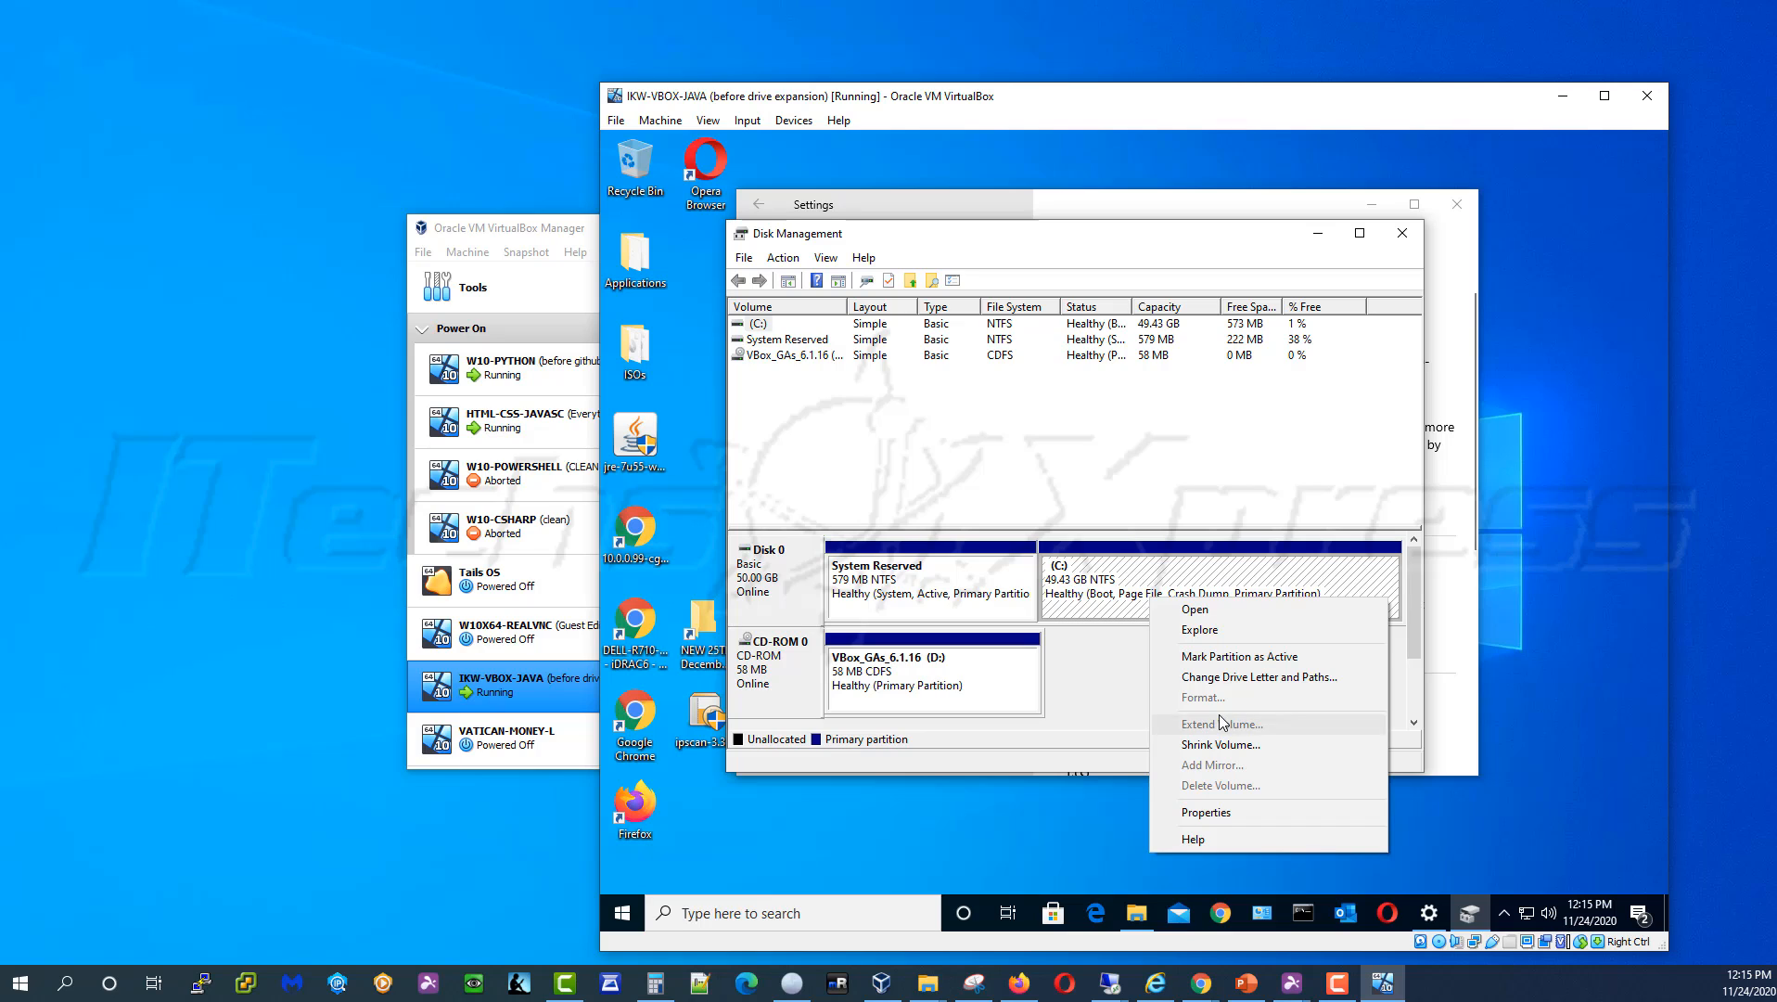
pyautogui.click(1105, 611)
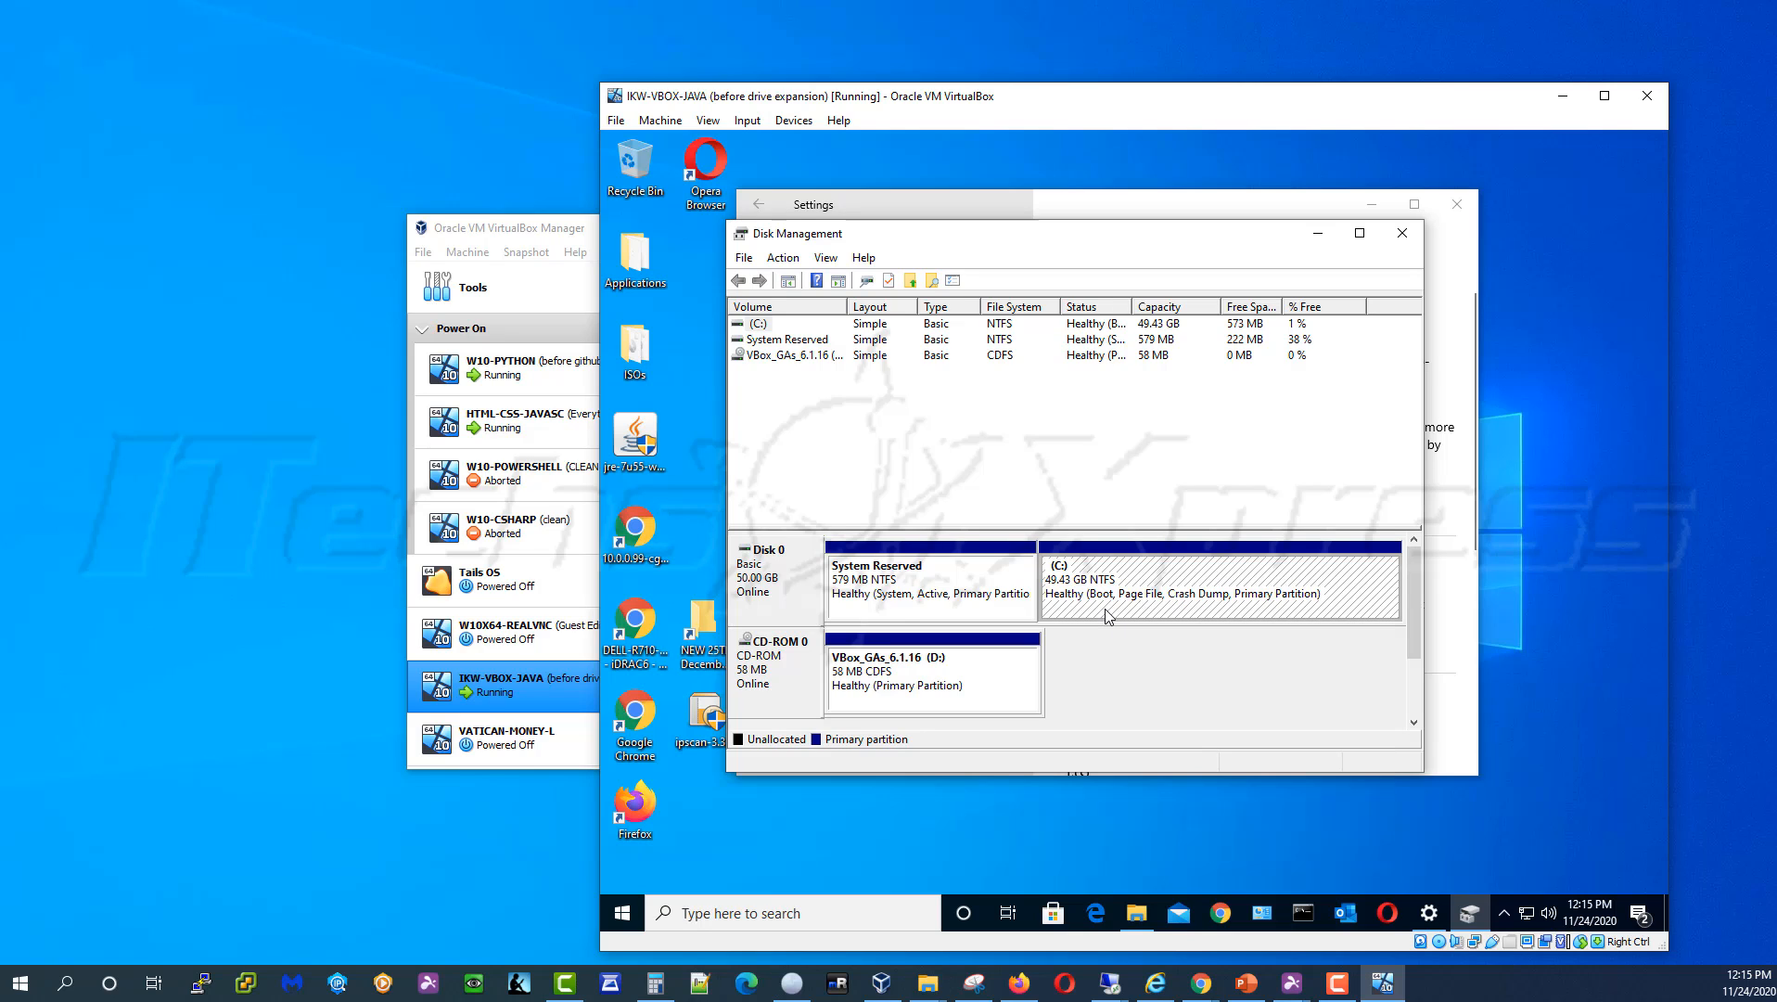
pyautogui.click(615, 121)
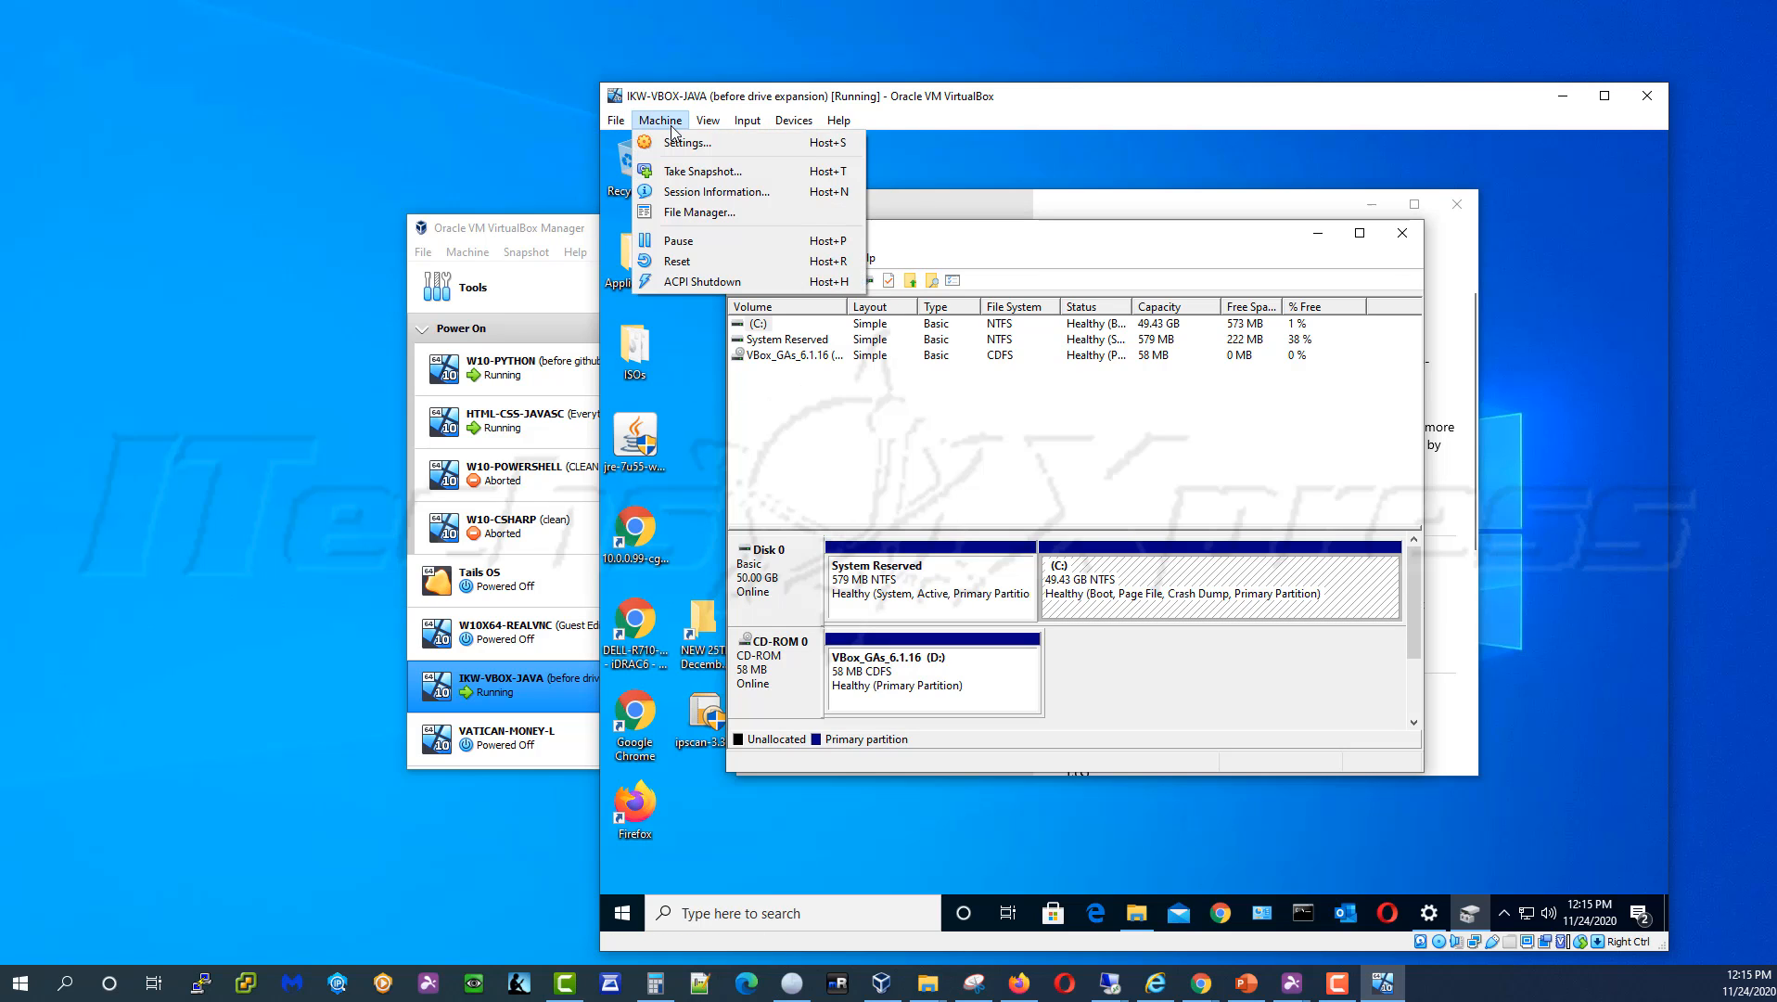
pyautogui.click(674, 155)
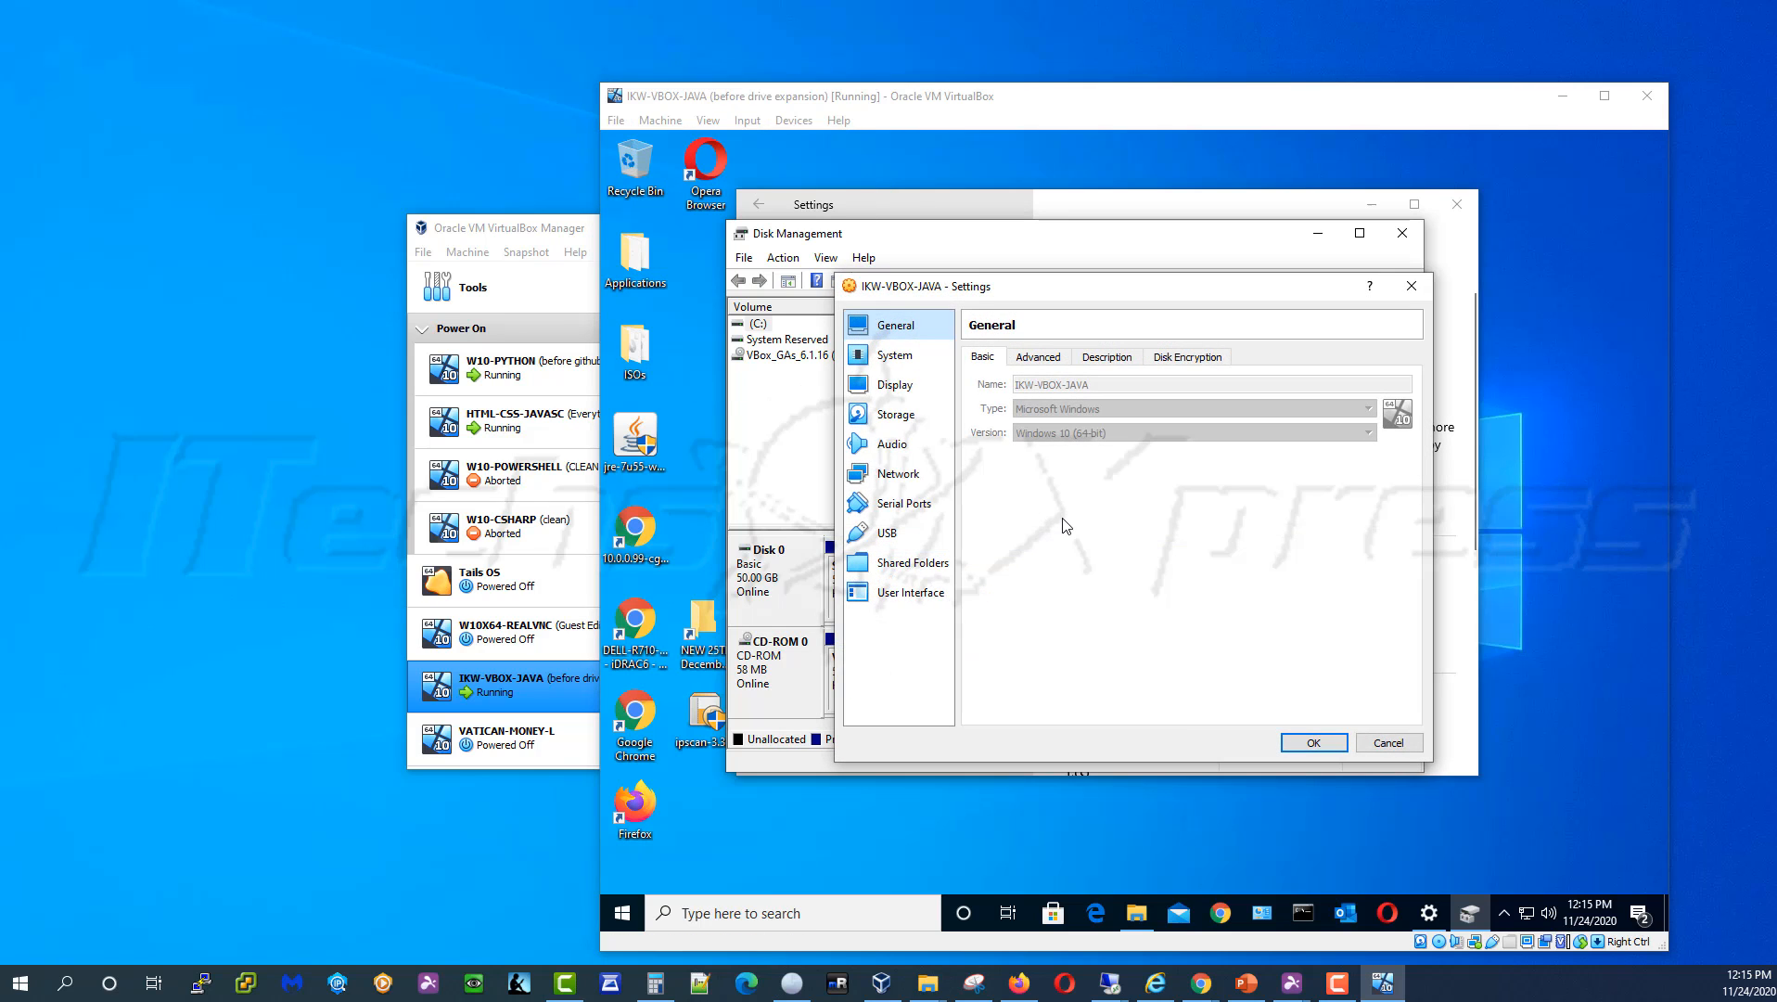
pyautogui.click(914, 415)
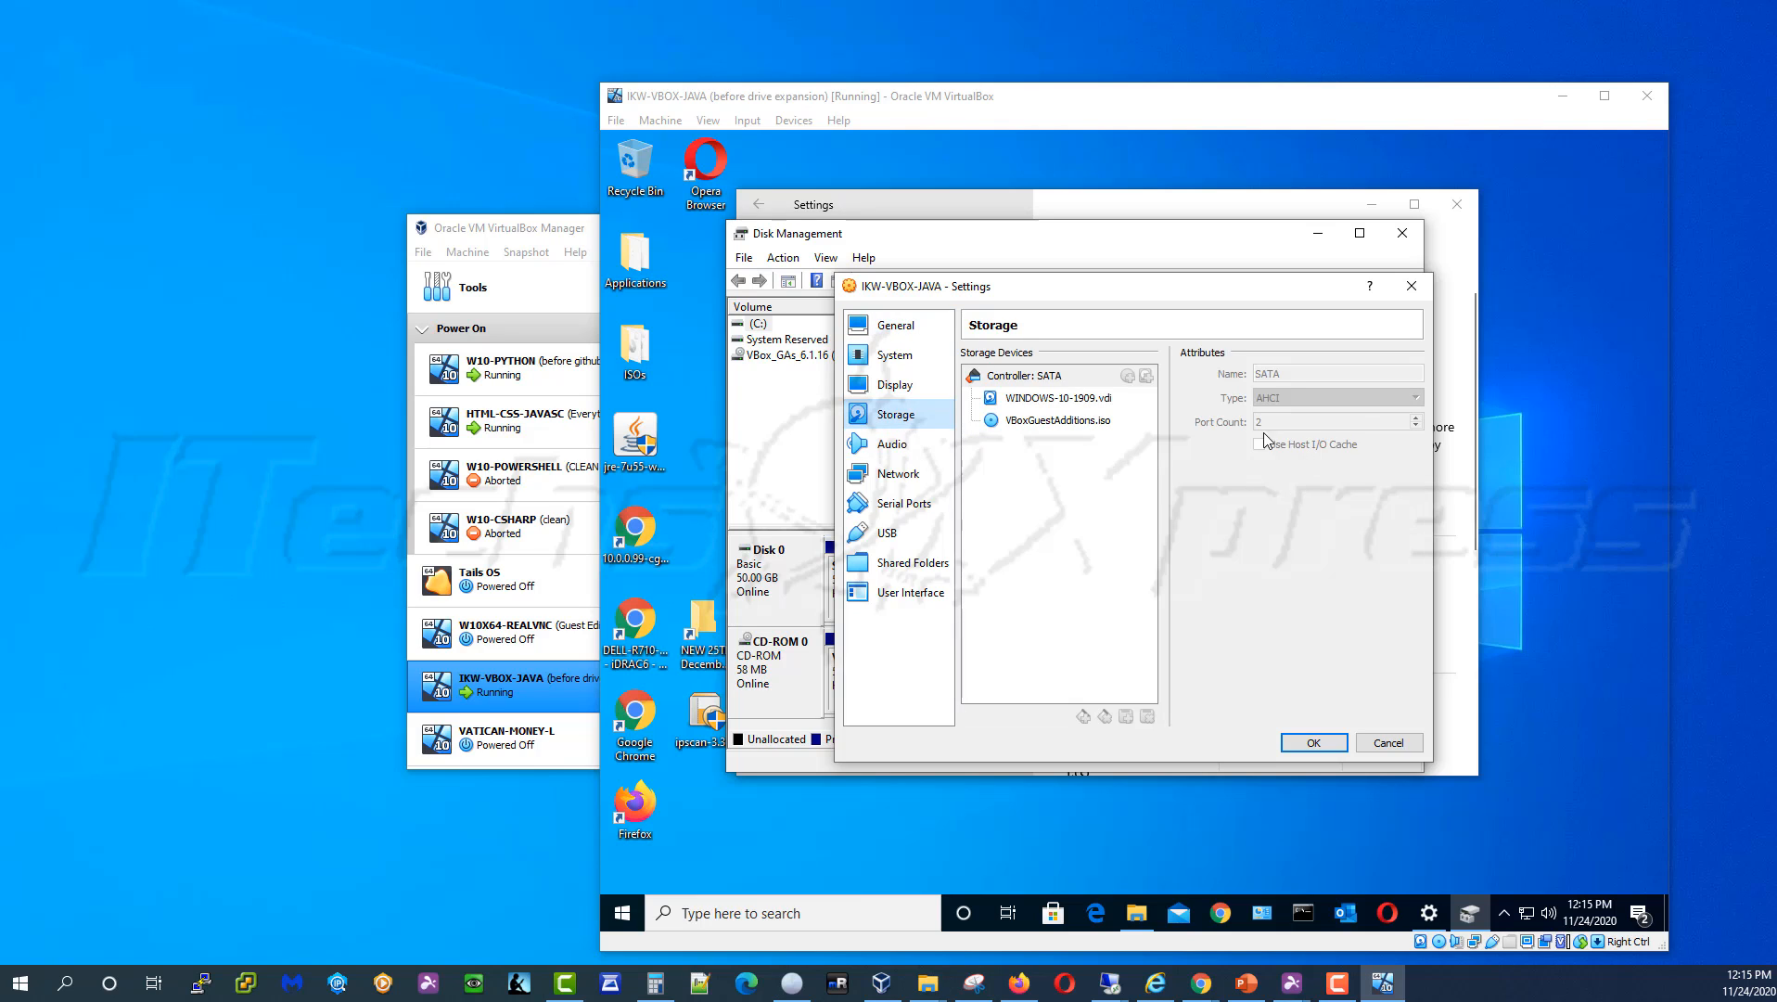
pyautogui.click(1010, 400)
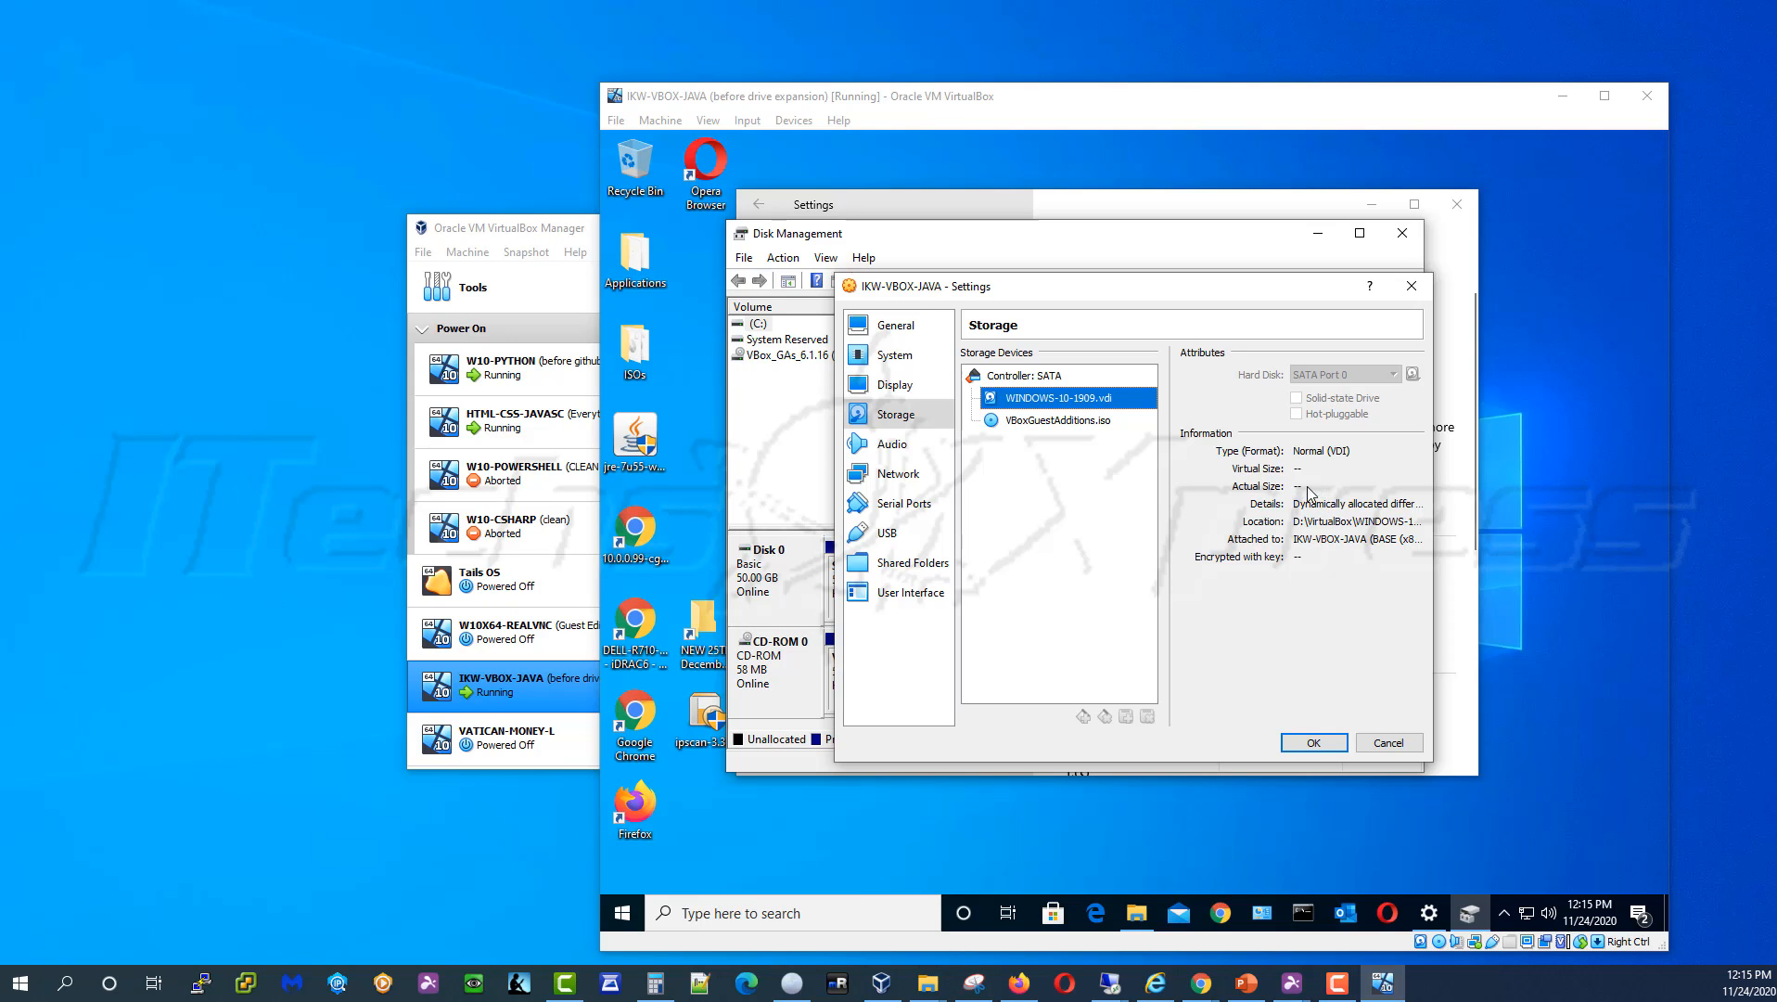
pyautogui.click(1388, 742)
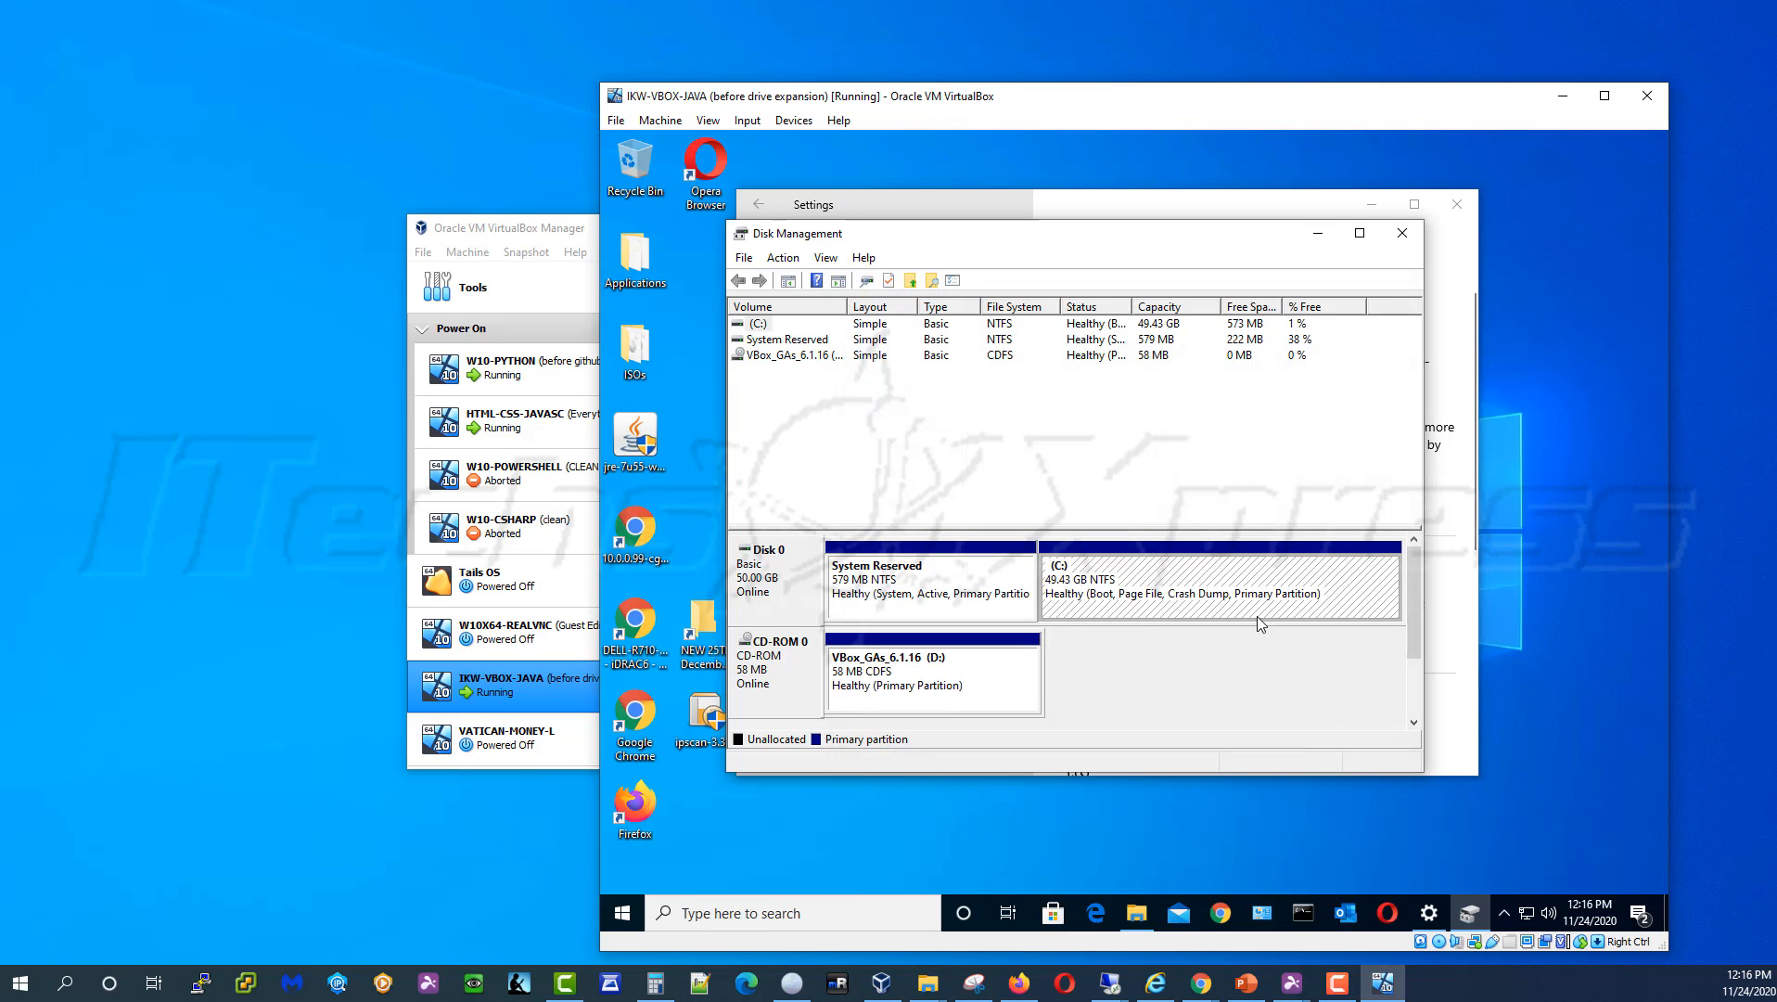
pyautogui.click(622, 913)
# Shut down the Windows 10 guest and bring VirtualBox Manager to the front
pyautogui.click(624, 872)
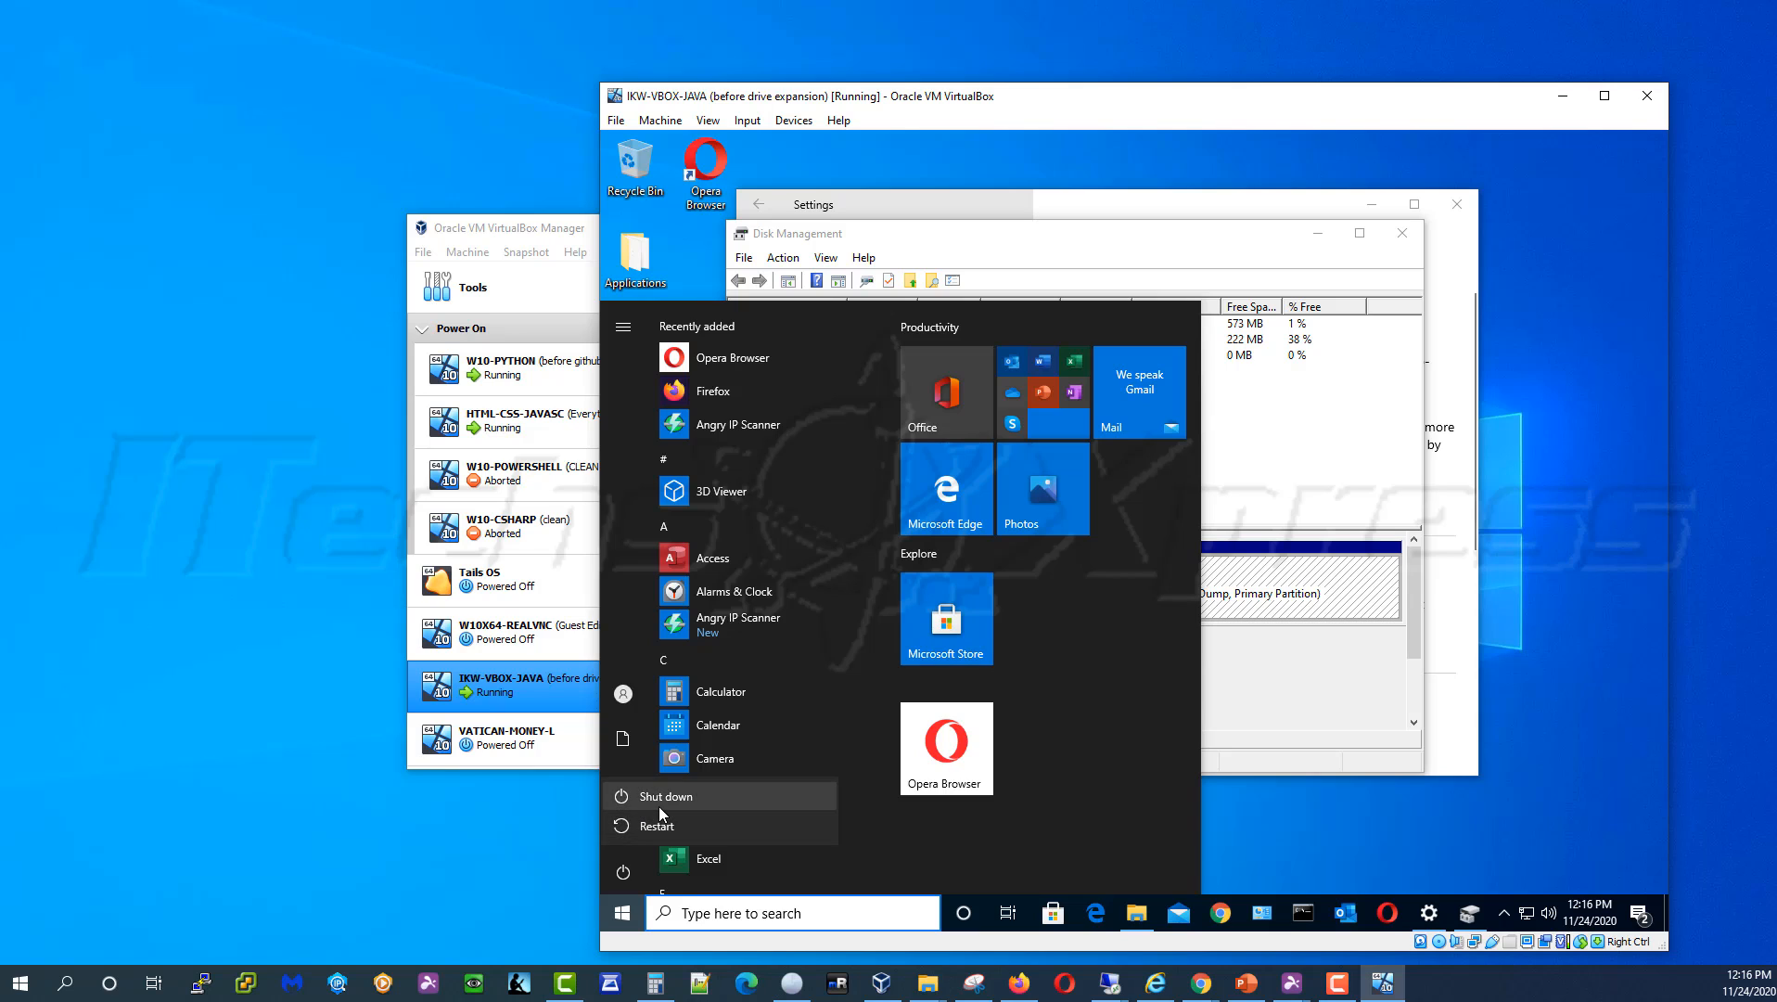
pyautogui.click(661, 803)
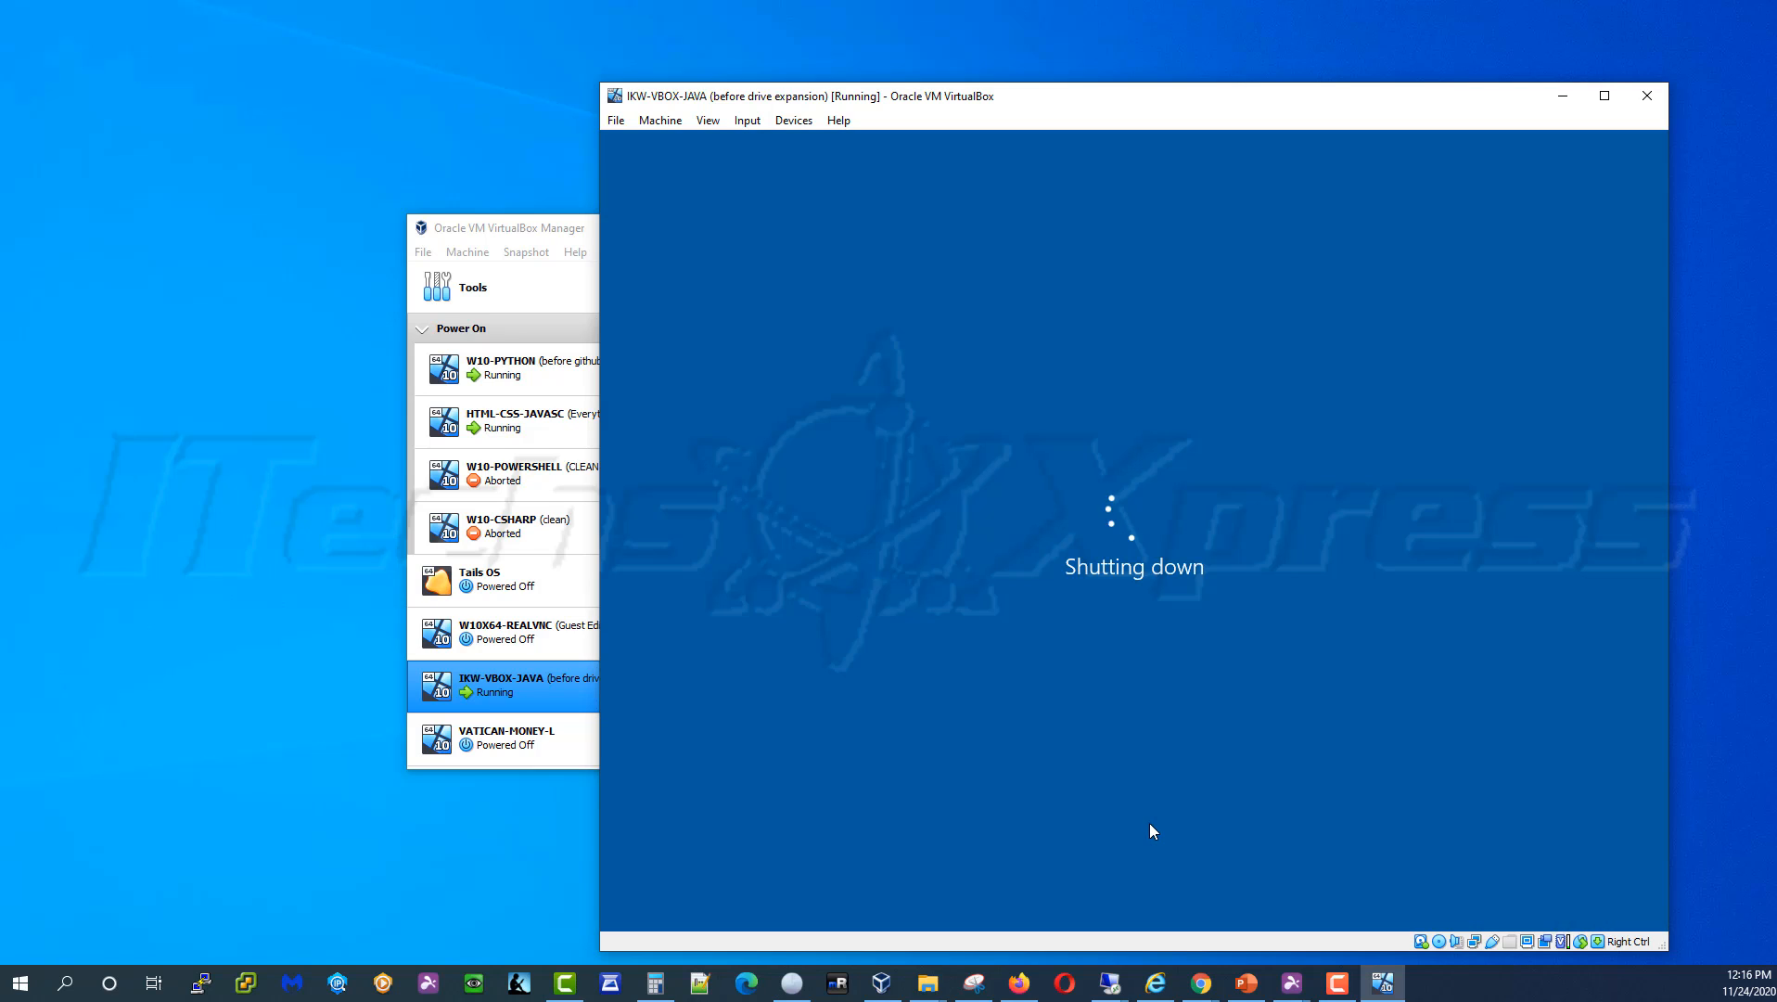
pyautogui.click(566, 230)
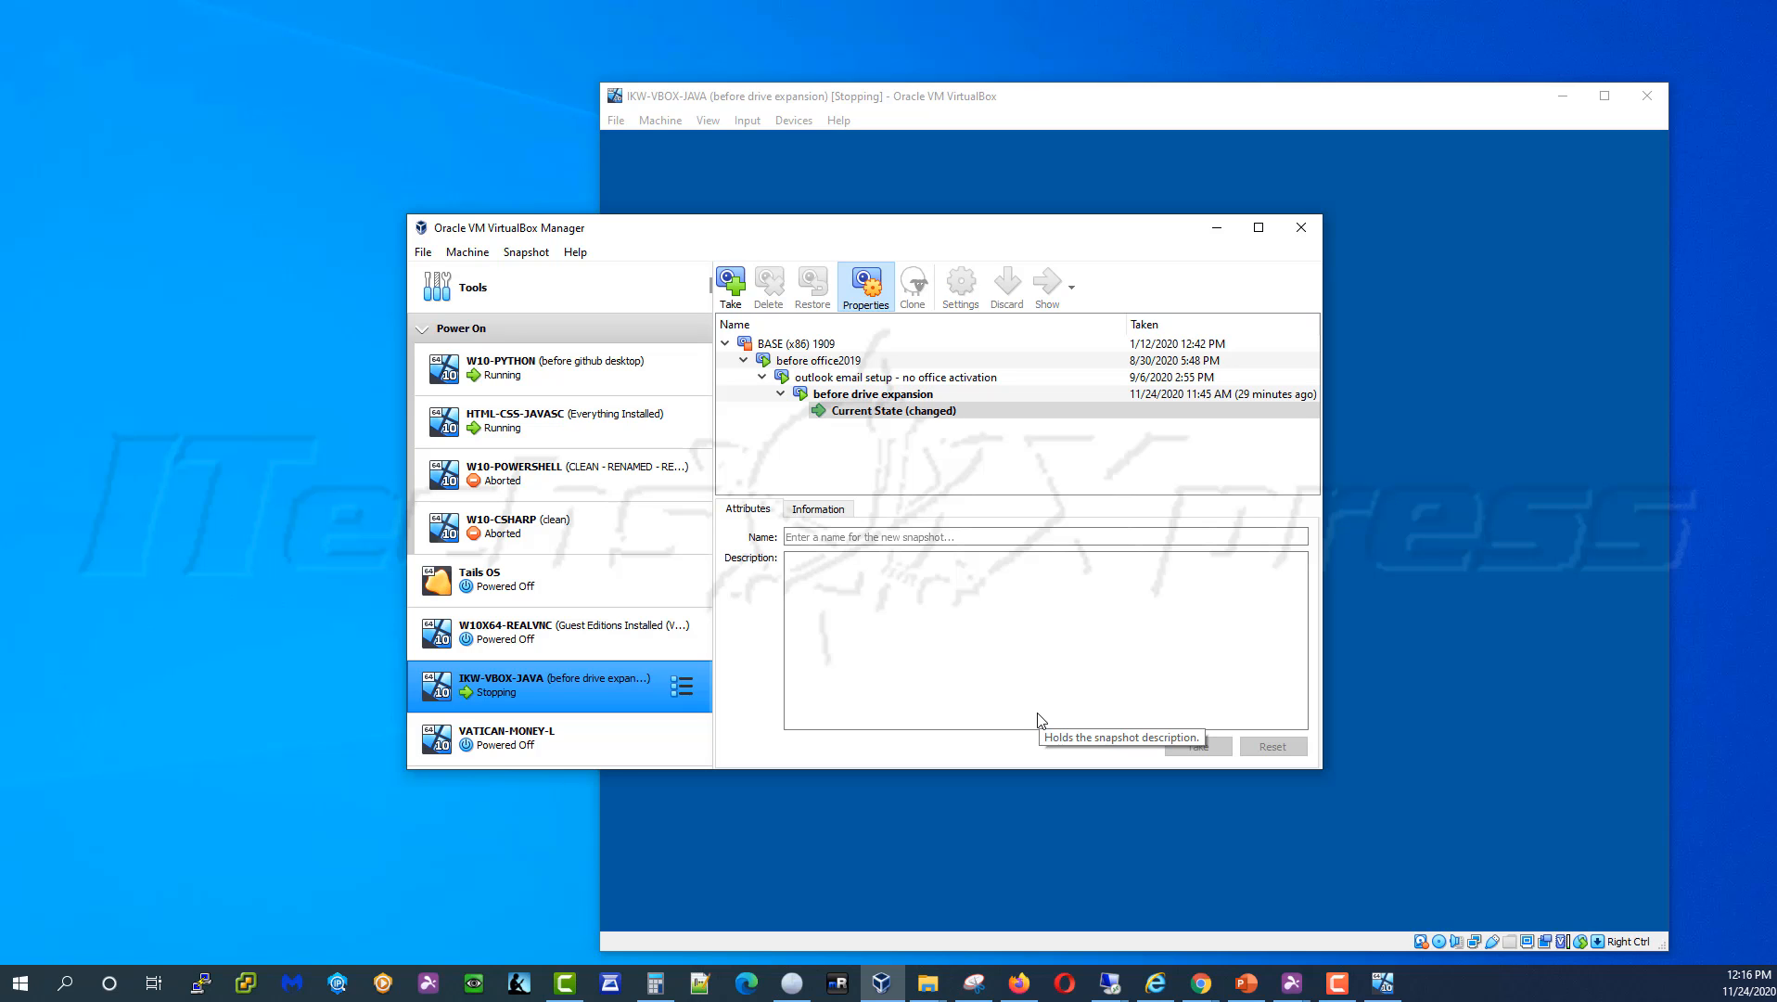
pyautogui.rightClick(551, 685)
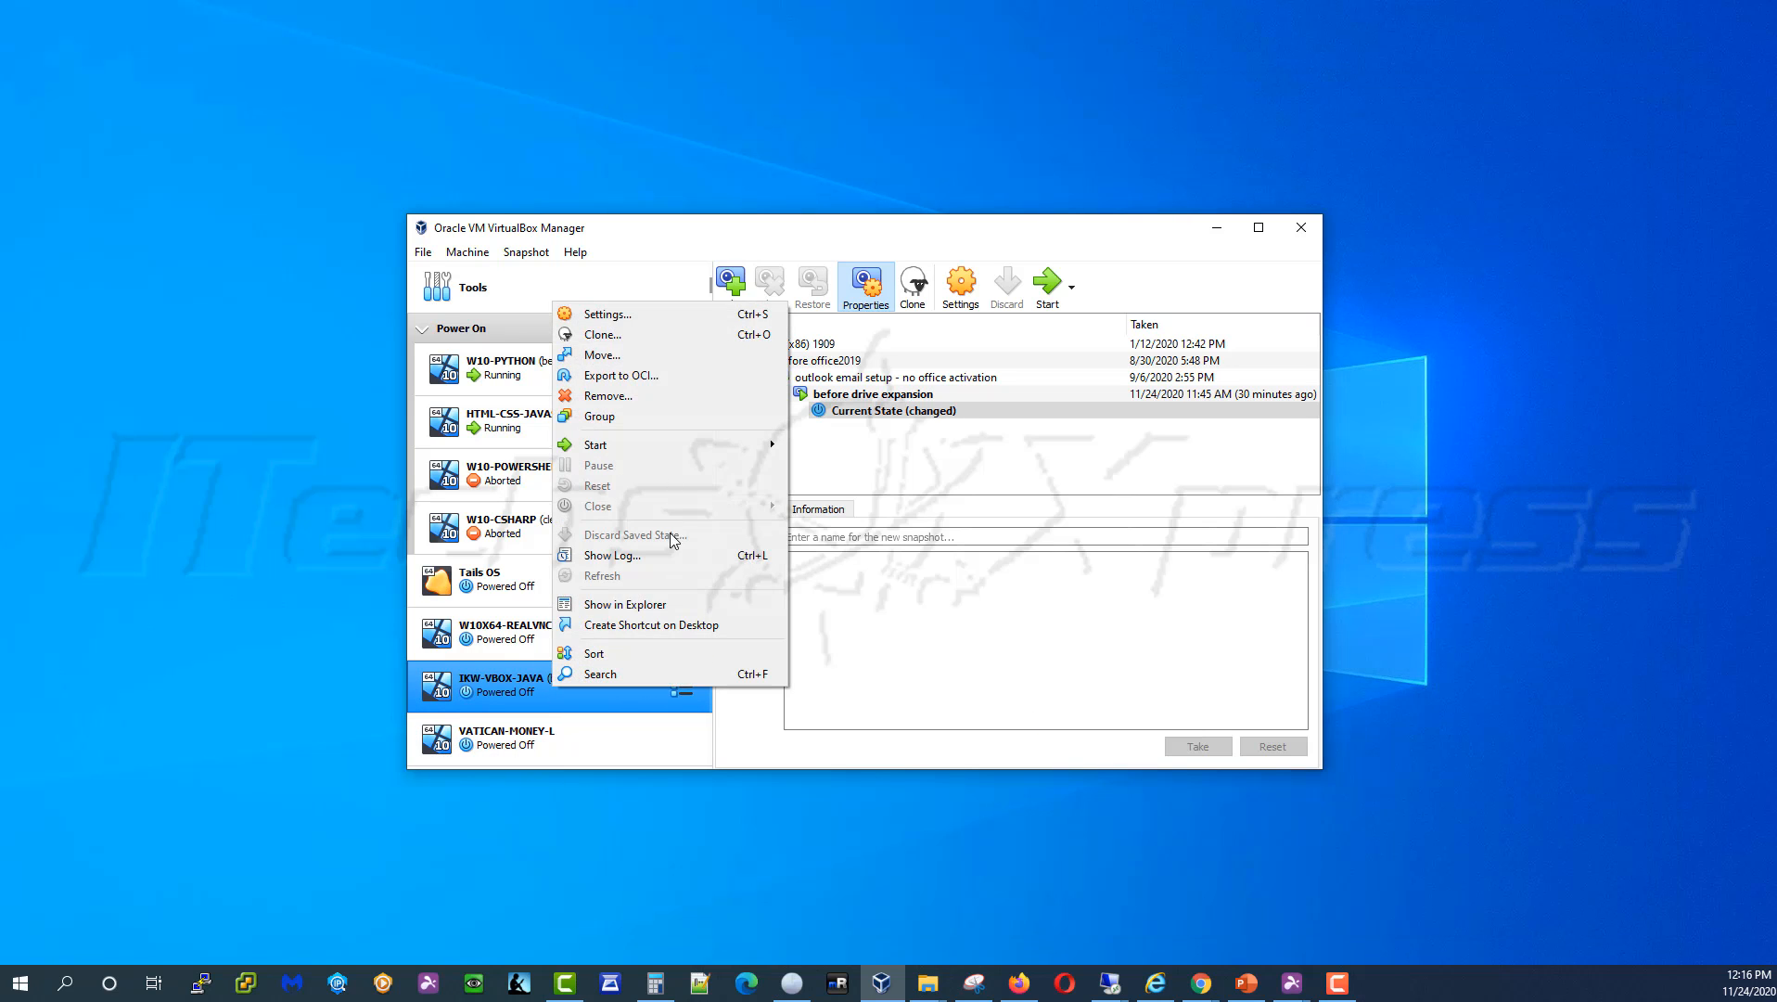
pyautogui.click(631, 315)
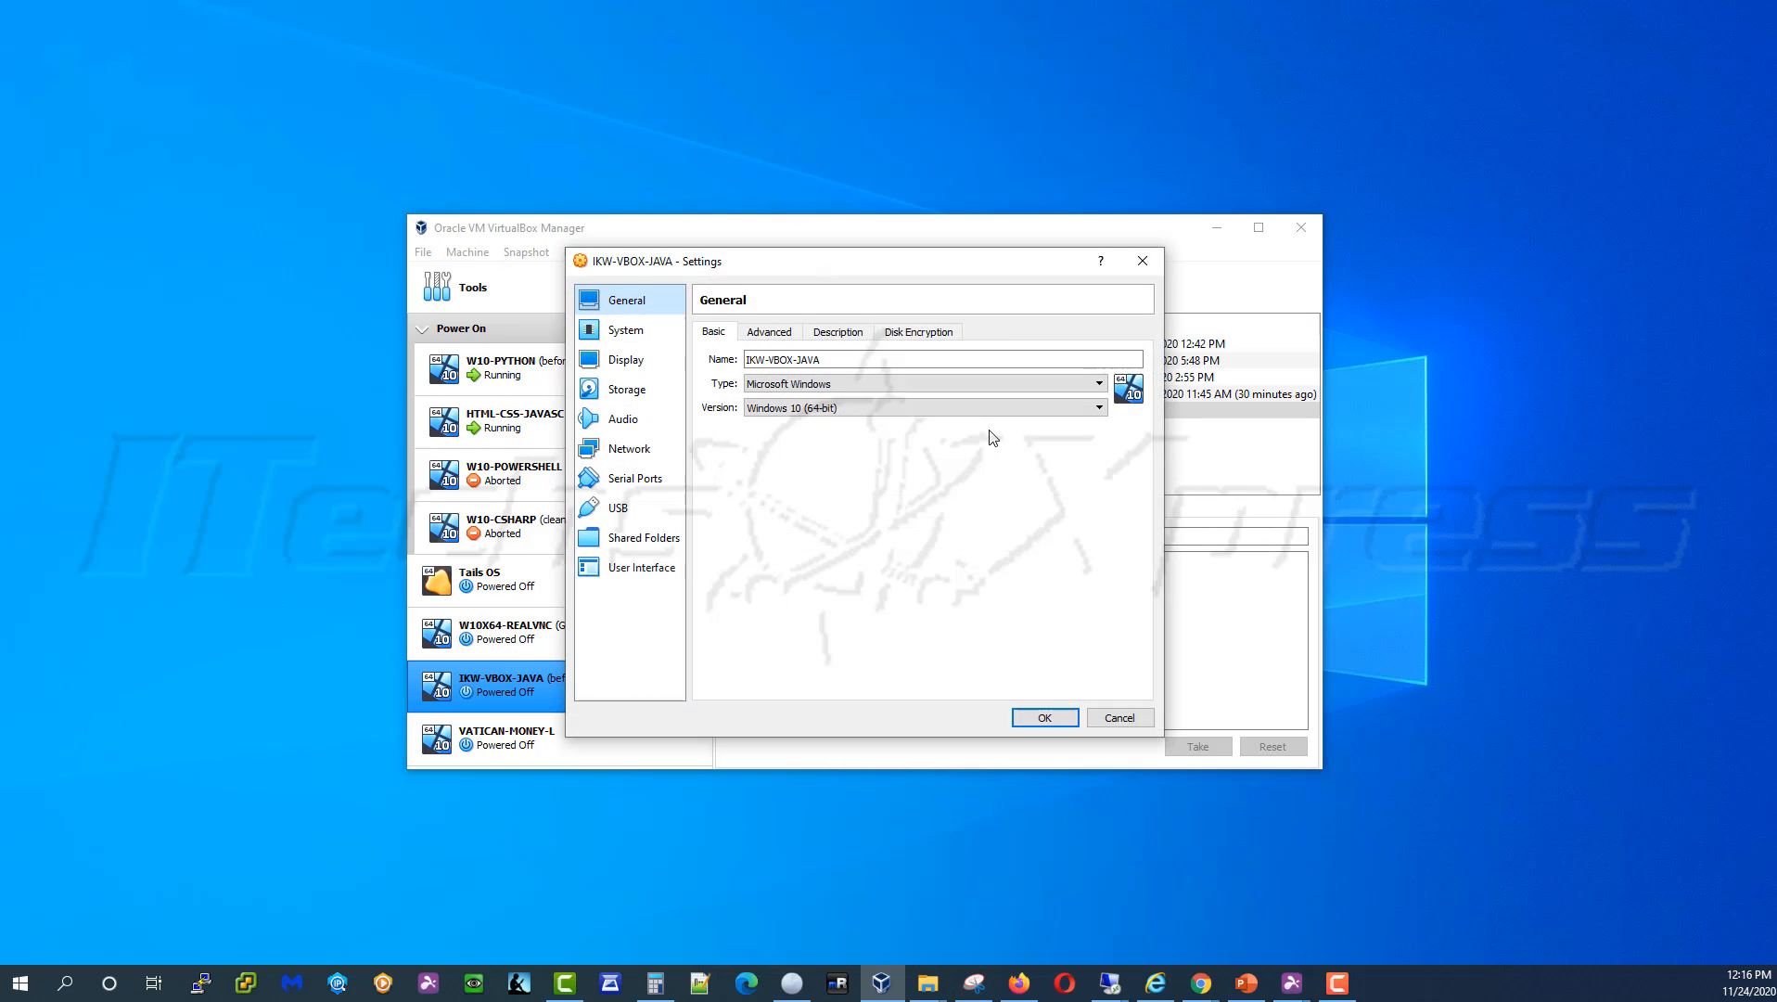
pyautogui.click(653, 386)
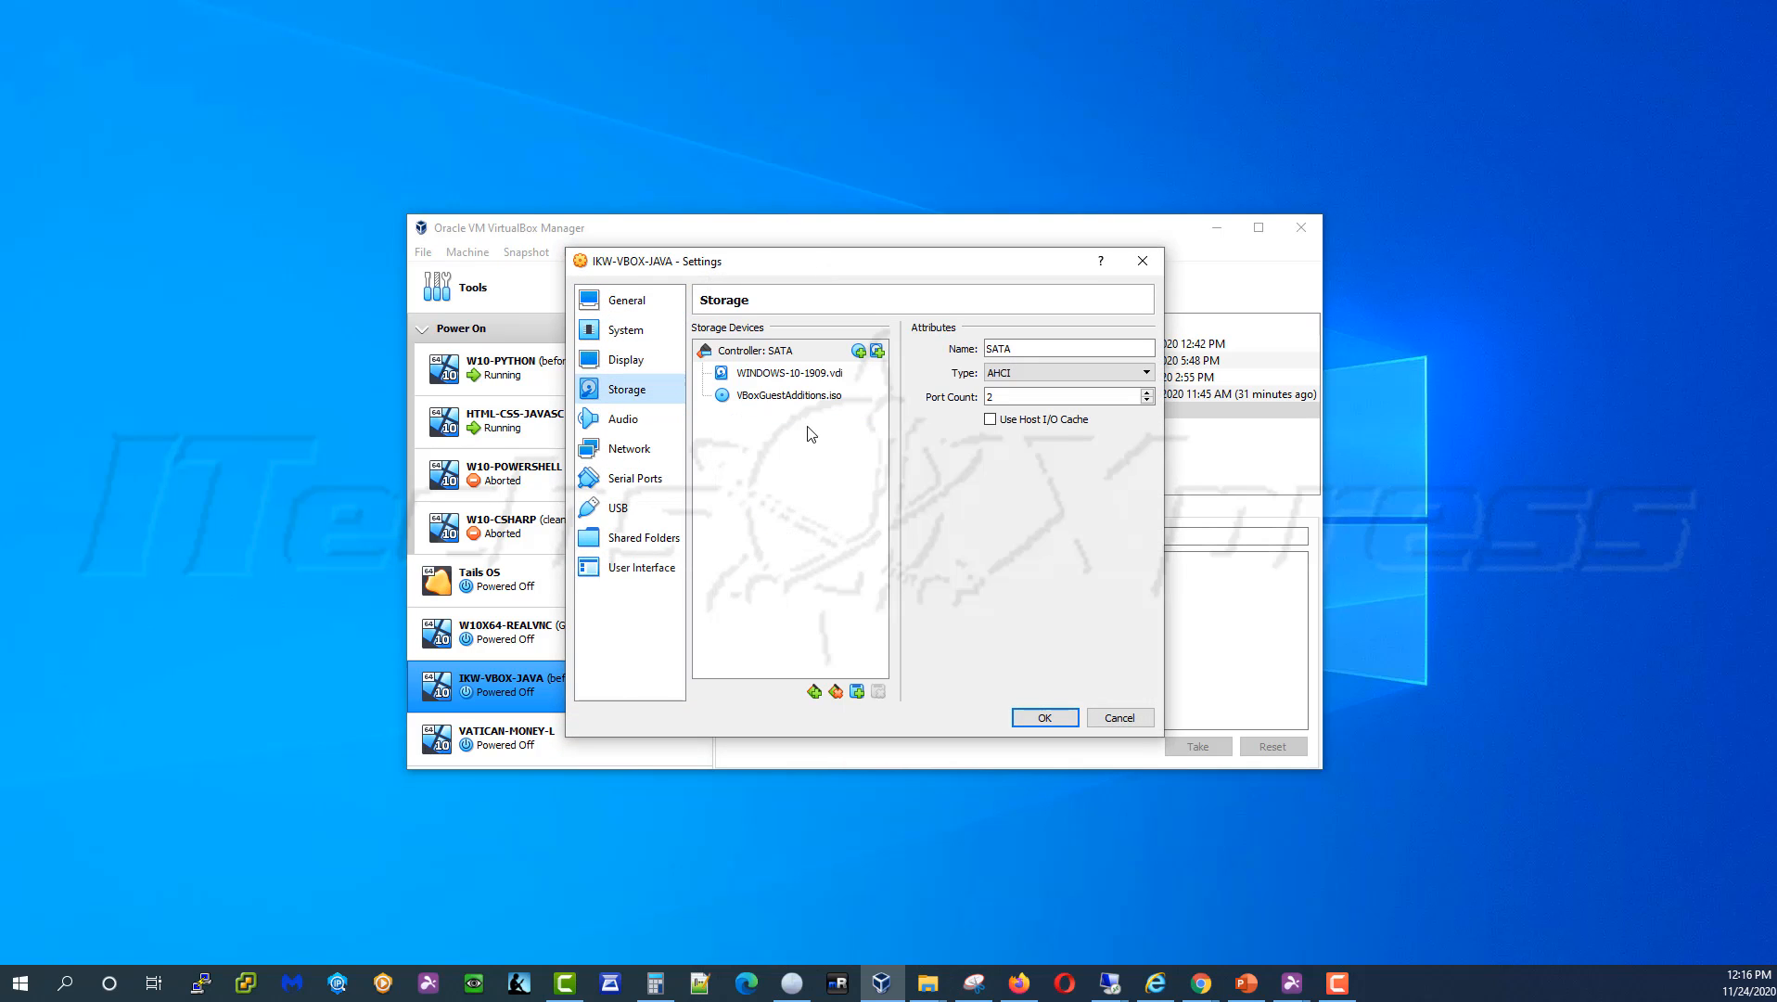
pyautogui.click(820, 380)
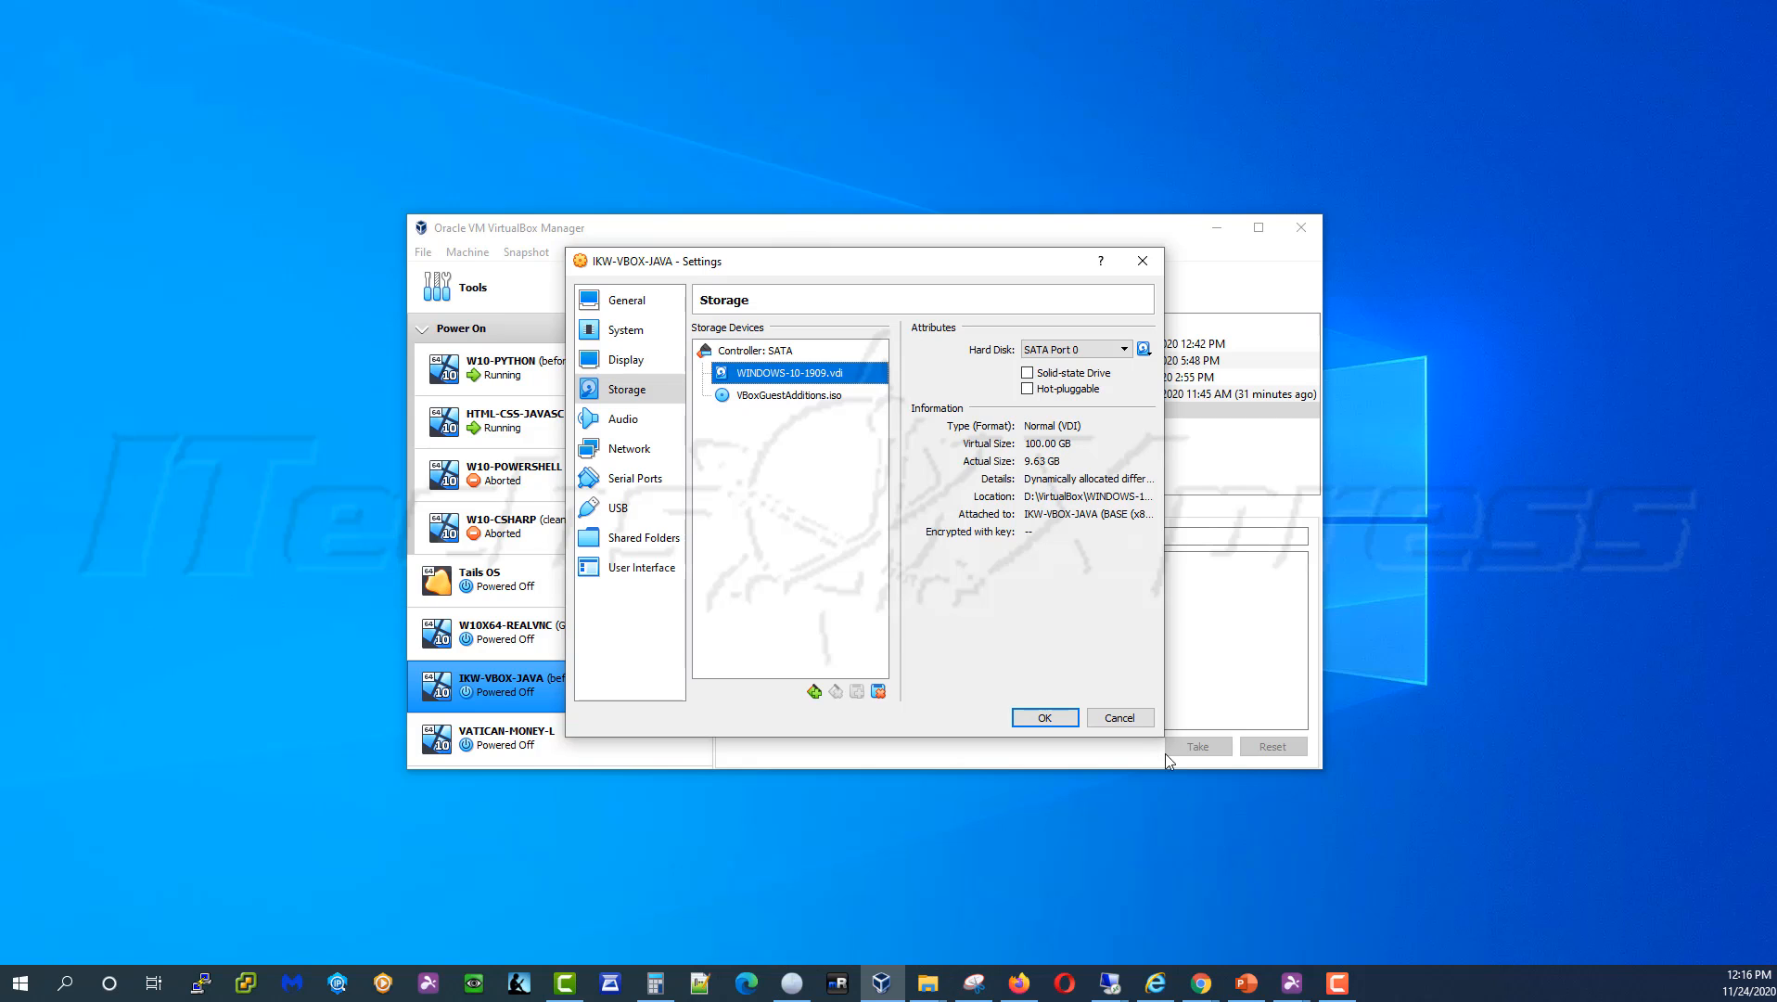
pyautogui.click(1113, 717)
pyautogui.click(417, 253)
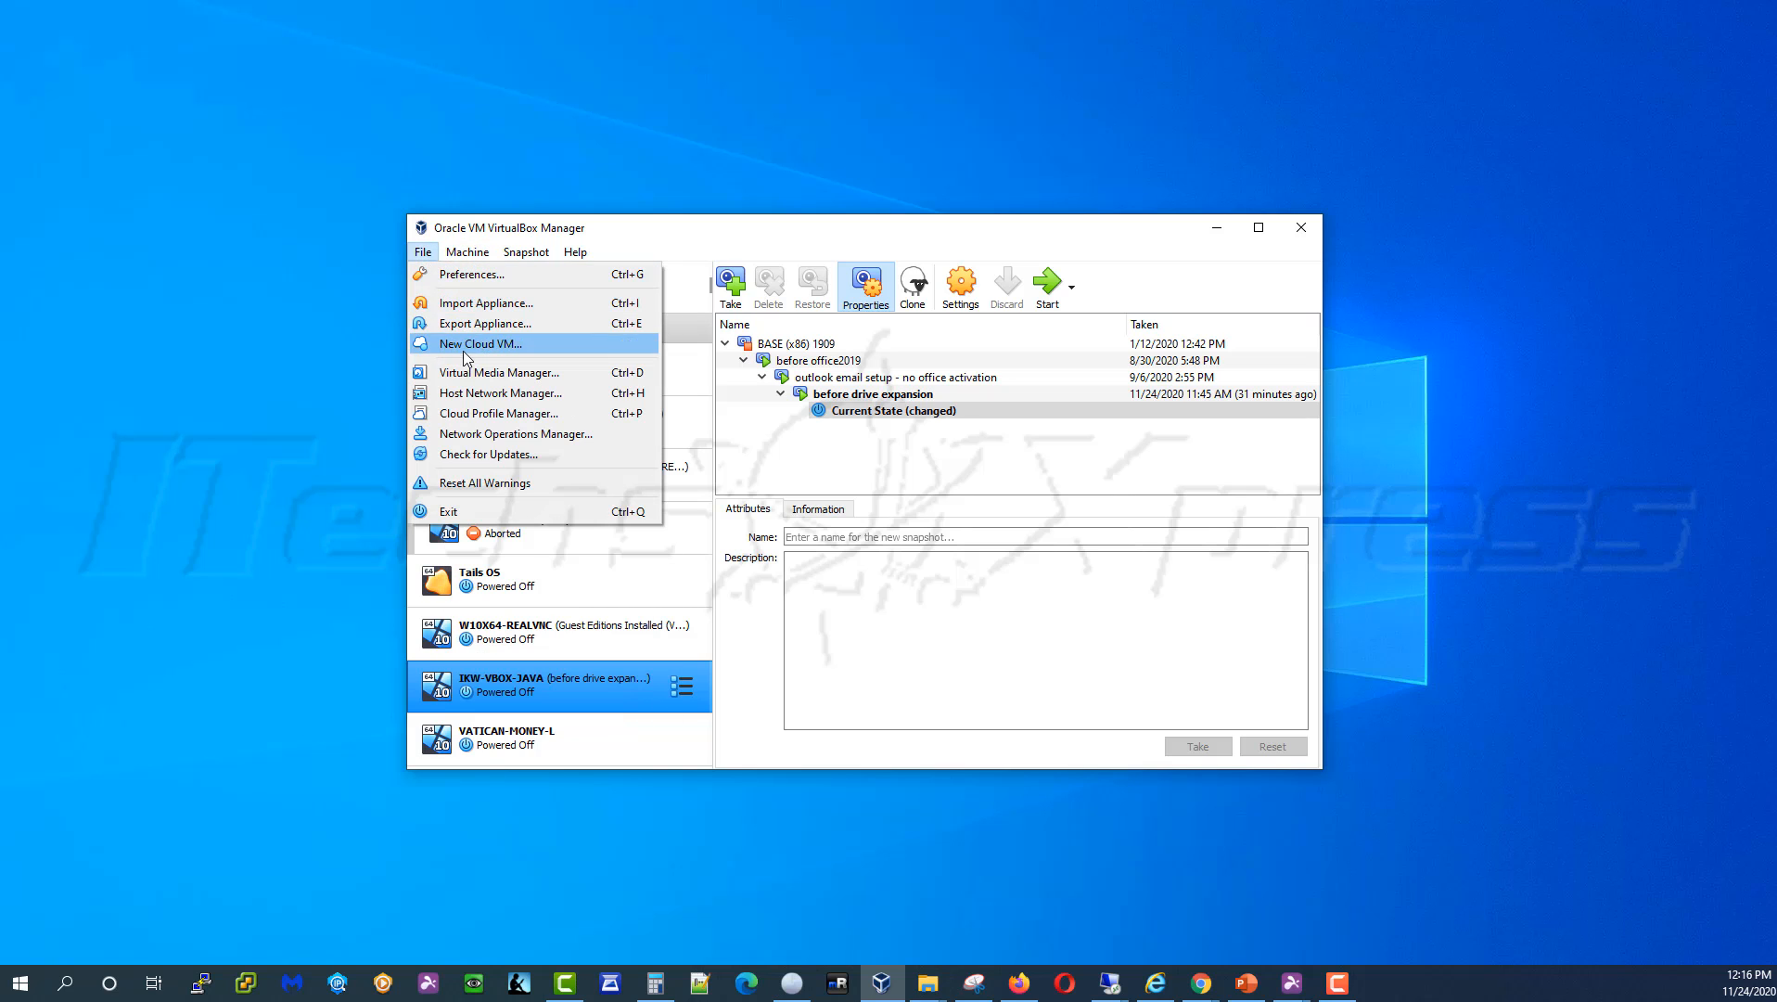
# Open the Virtual Media Manager and select the first snapshot disk under WINDOWS-10-1909.vdi
pyautogui.click(501, 372)
pyautogui.scroll(-10, 587, 475)
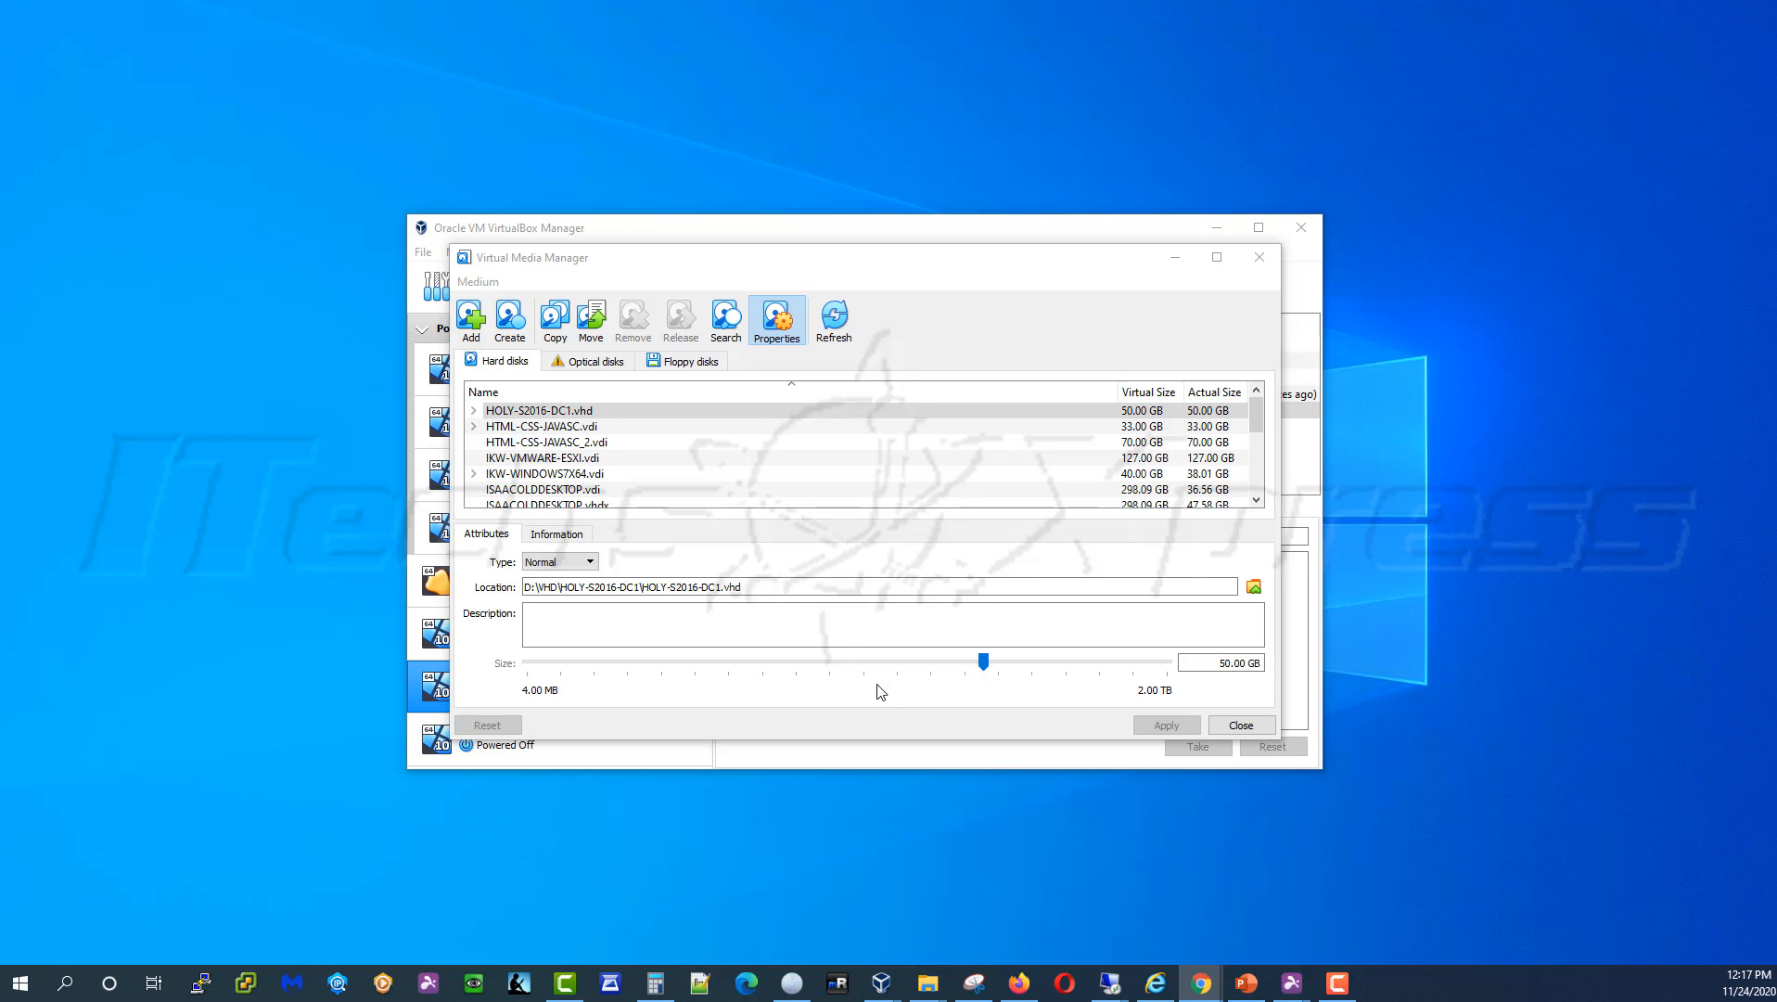
pyautogui.scroll(-10, 594, 464)
pyautogui.click(577, 490)
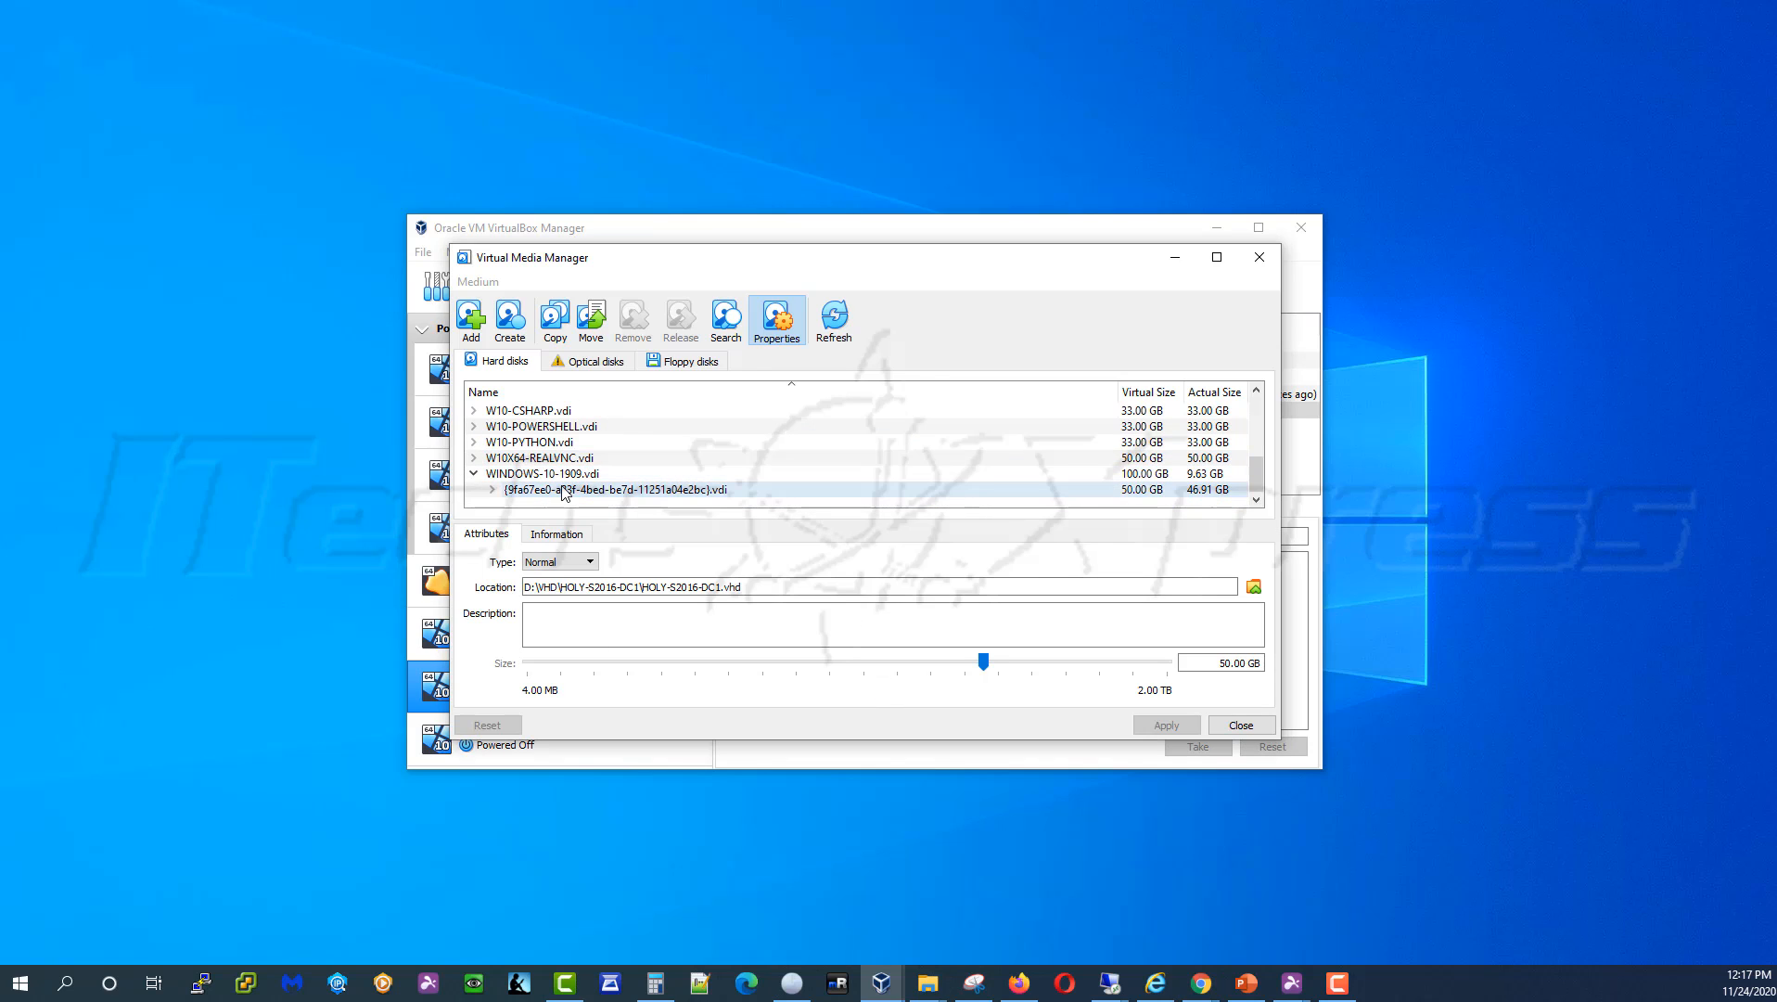
pyautogui.click(513, 474)
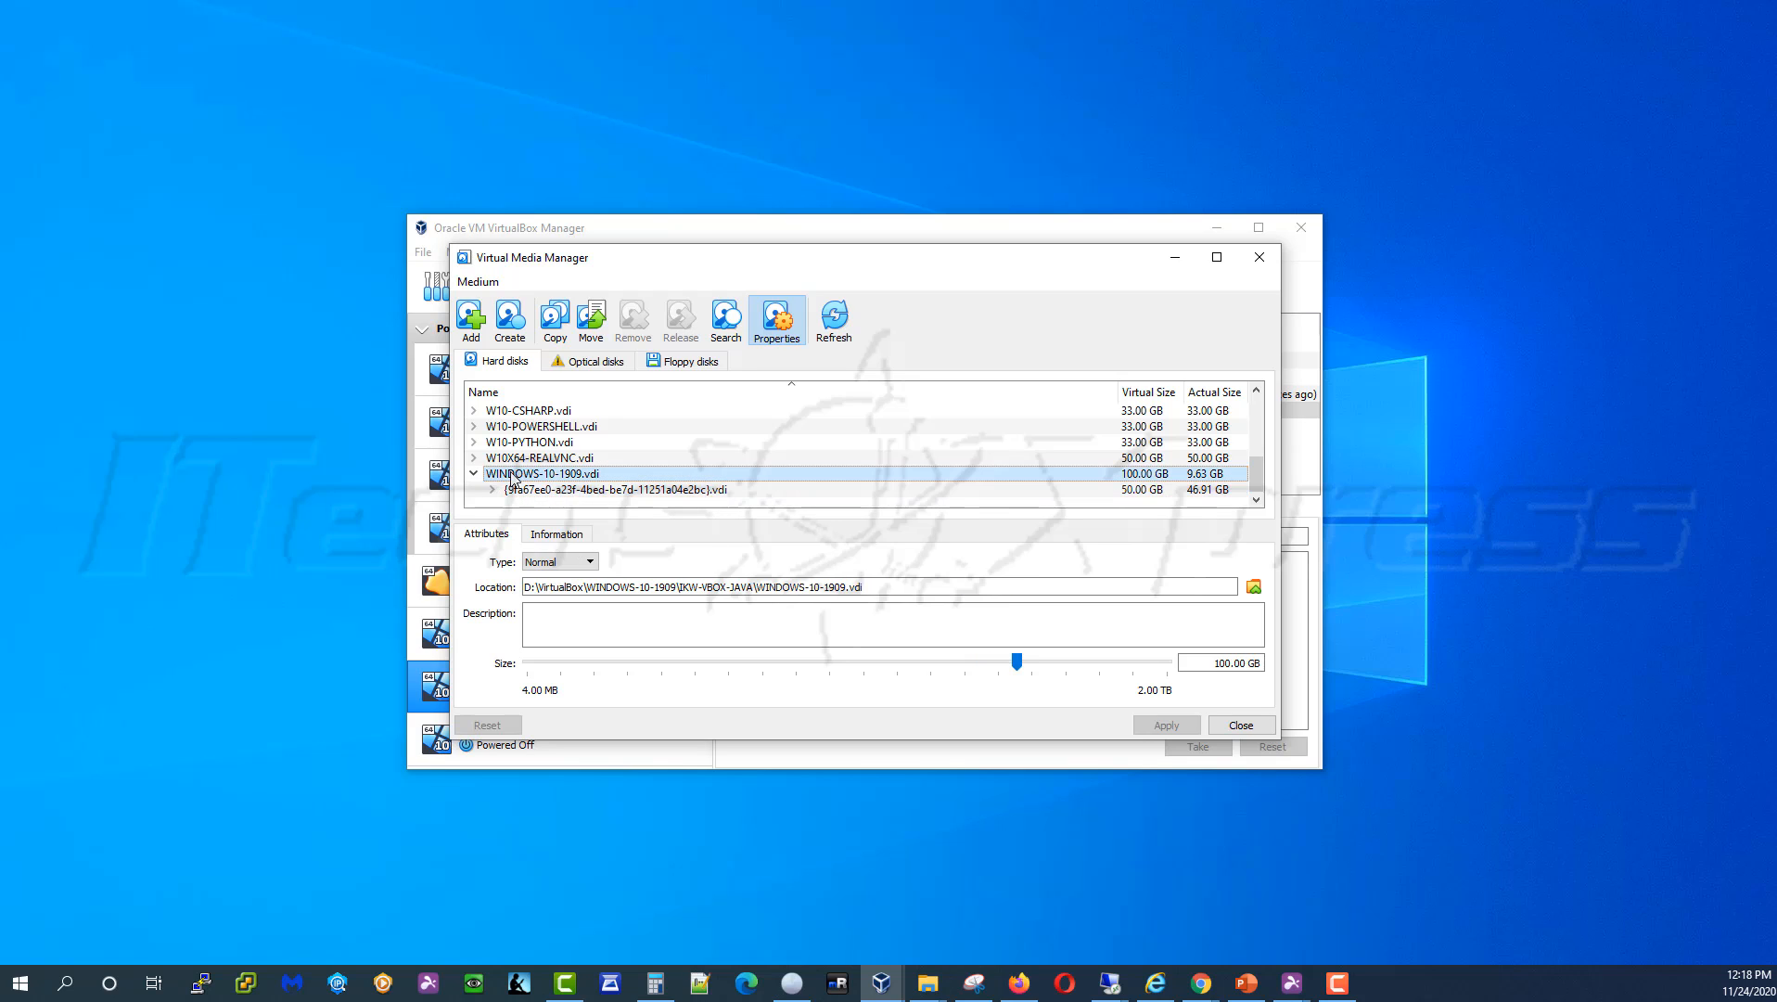
pyautogui.click(520, 489)
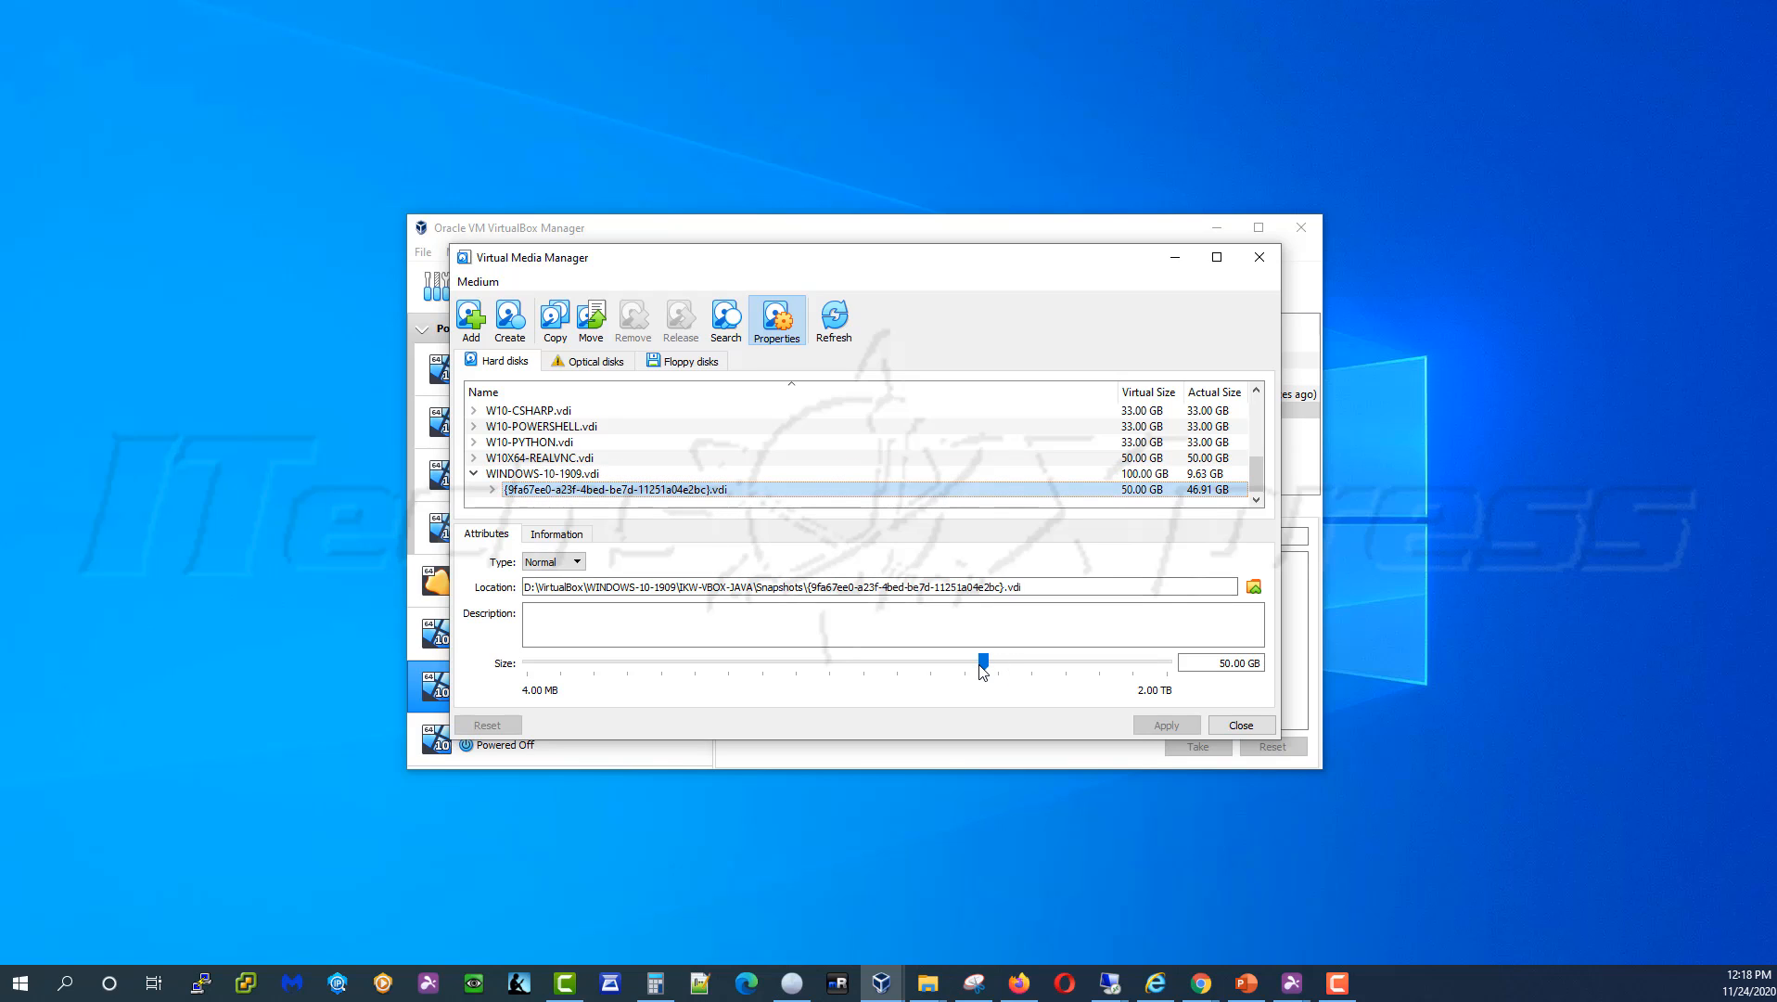
# Enter 100.00 GB as the first snapshot disk's size, then select its child disk
pyautogui.click(1228, 667)
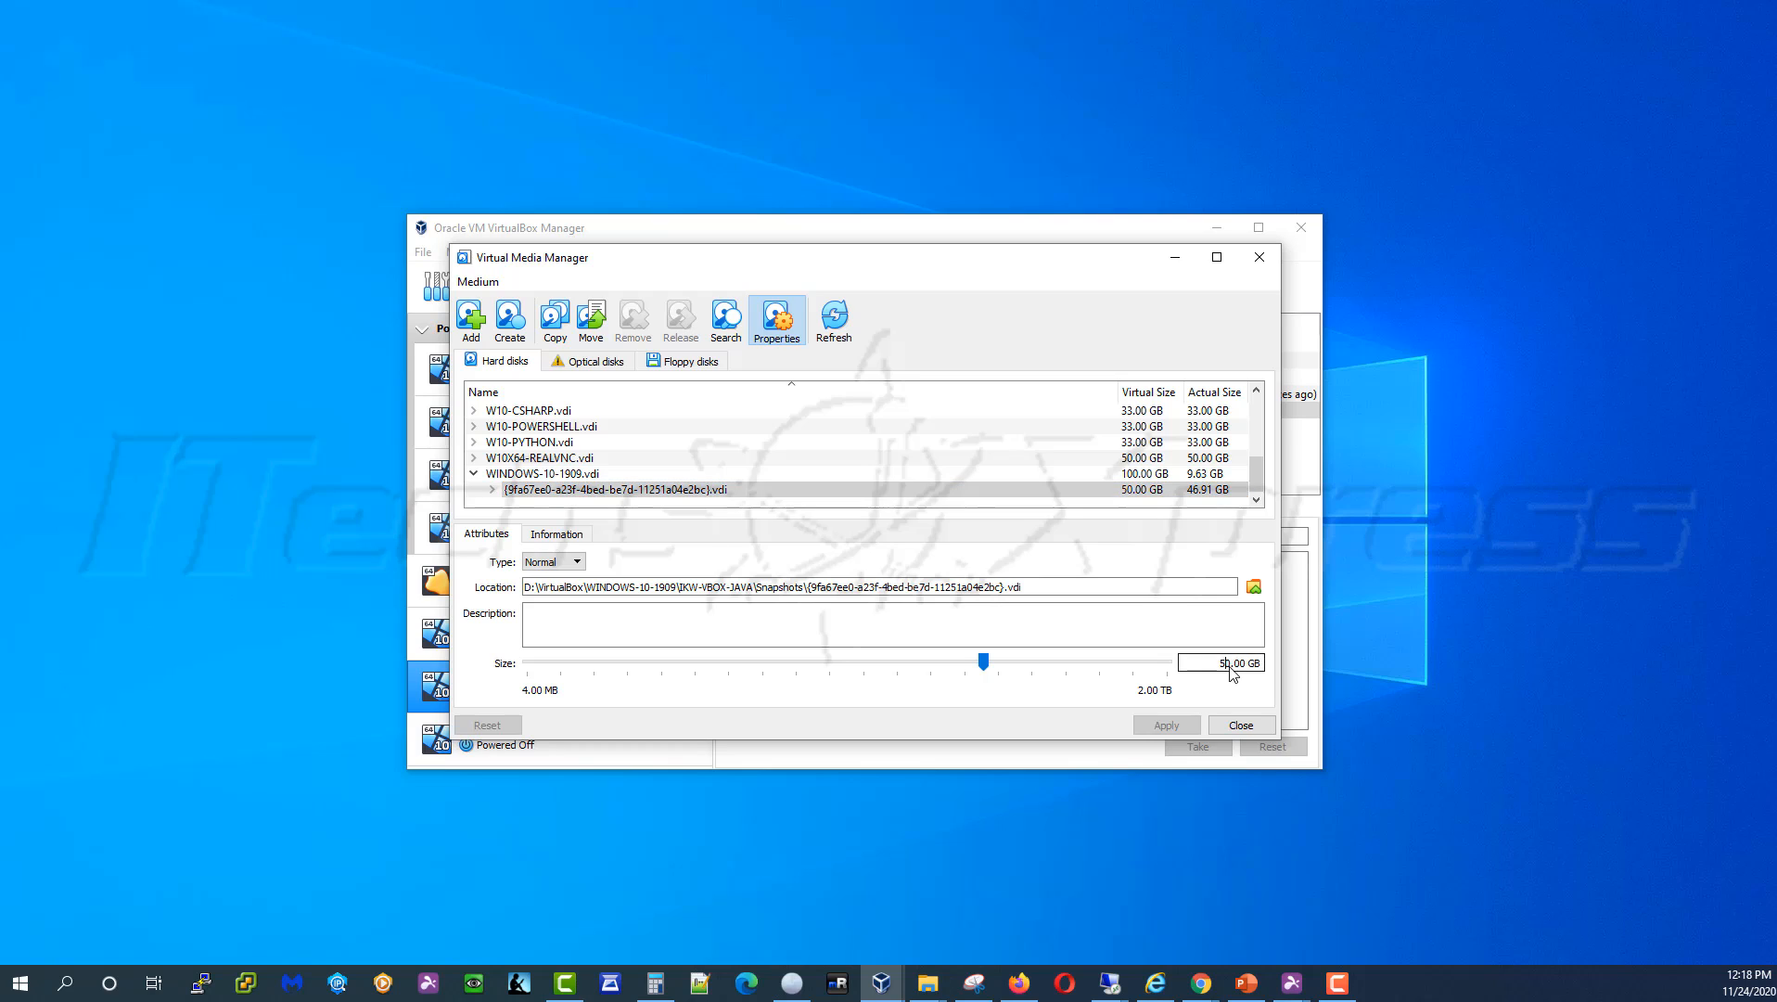
pyautogui.press('BackSpace')
pyautogui.write('10')
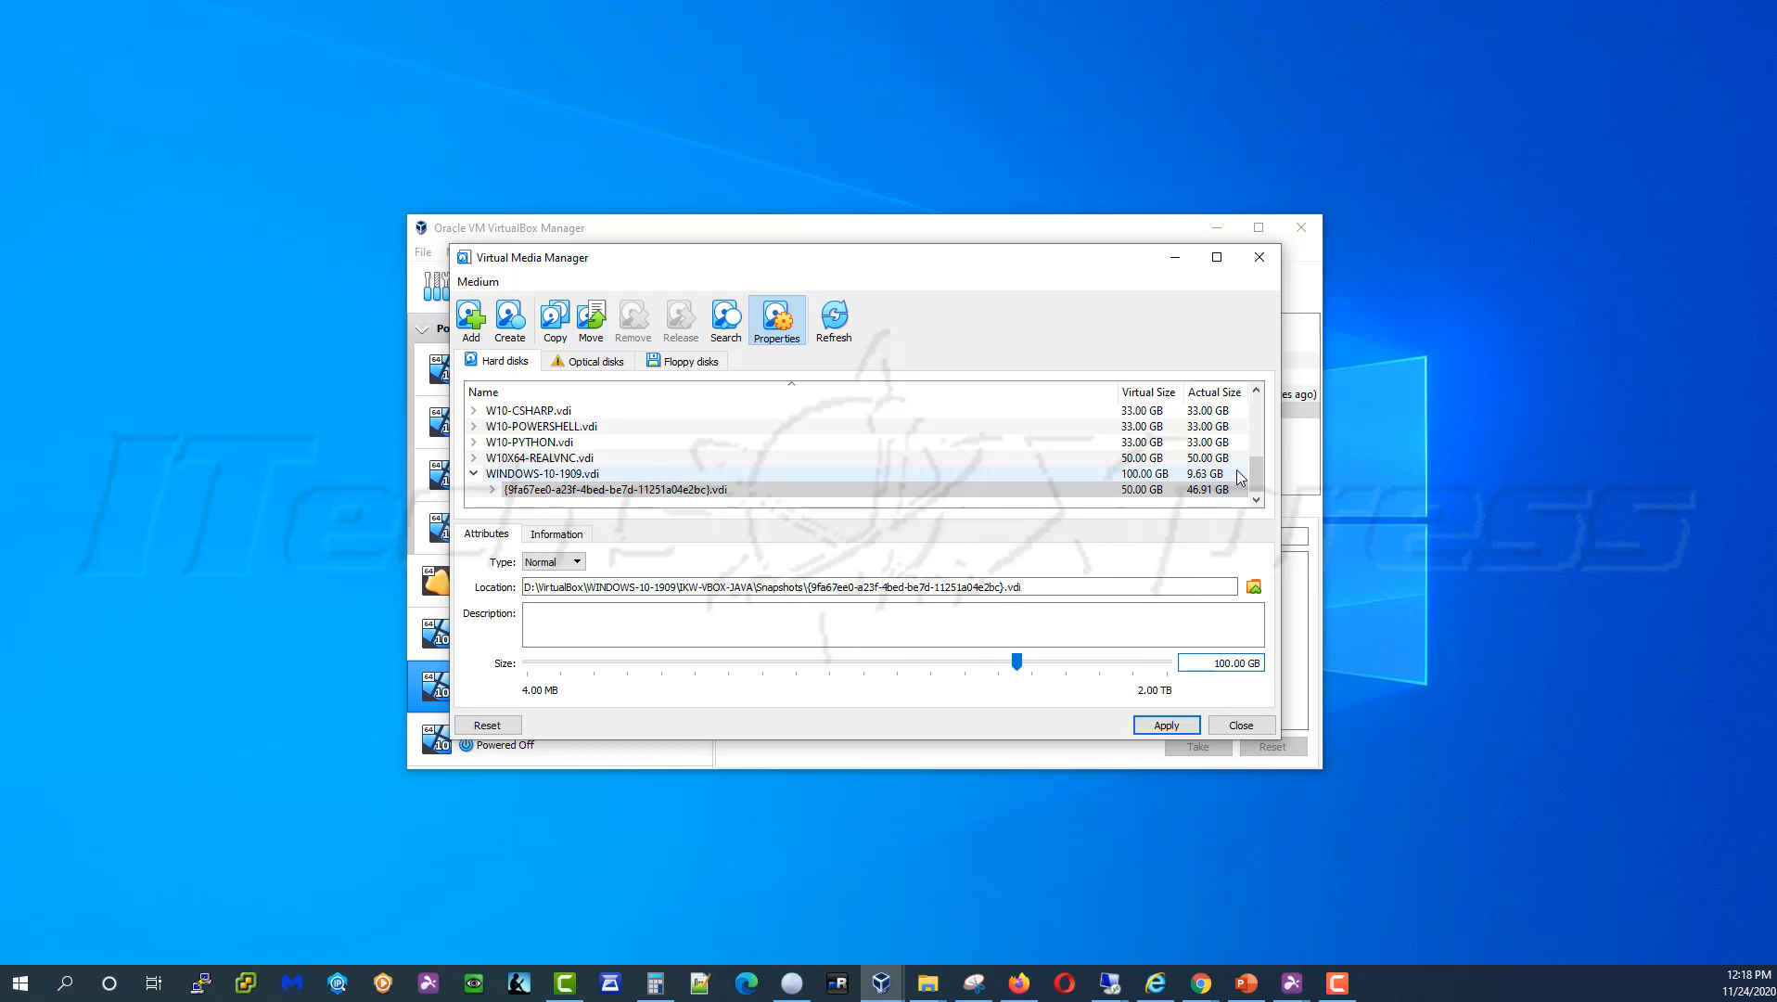
pyautogui.click(1256, 501)
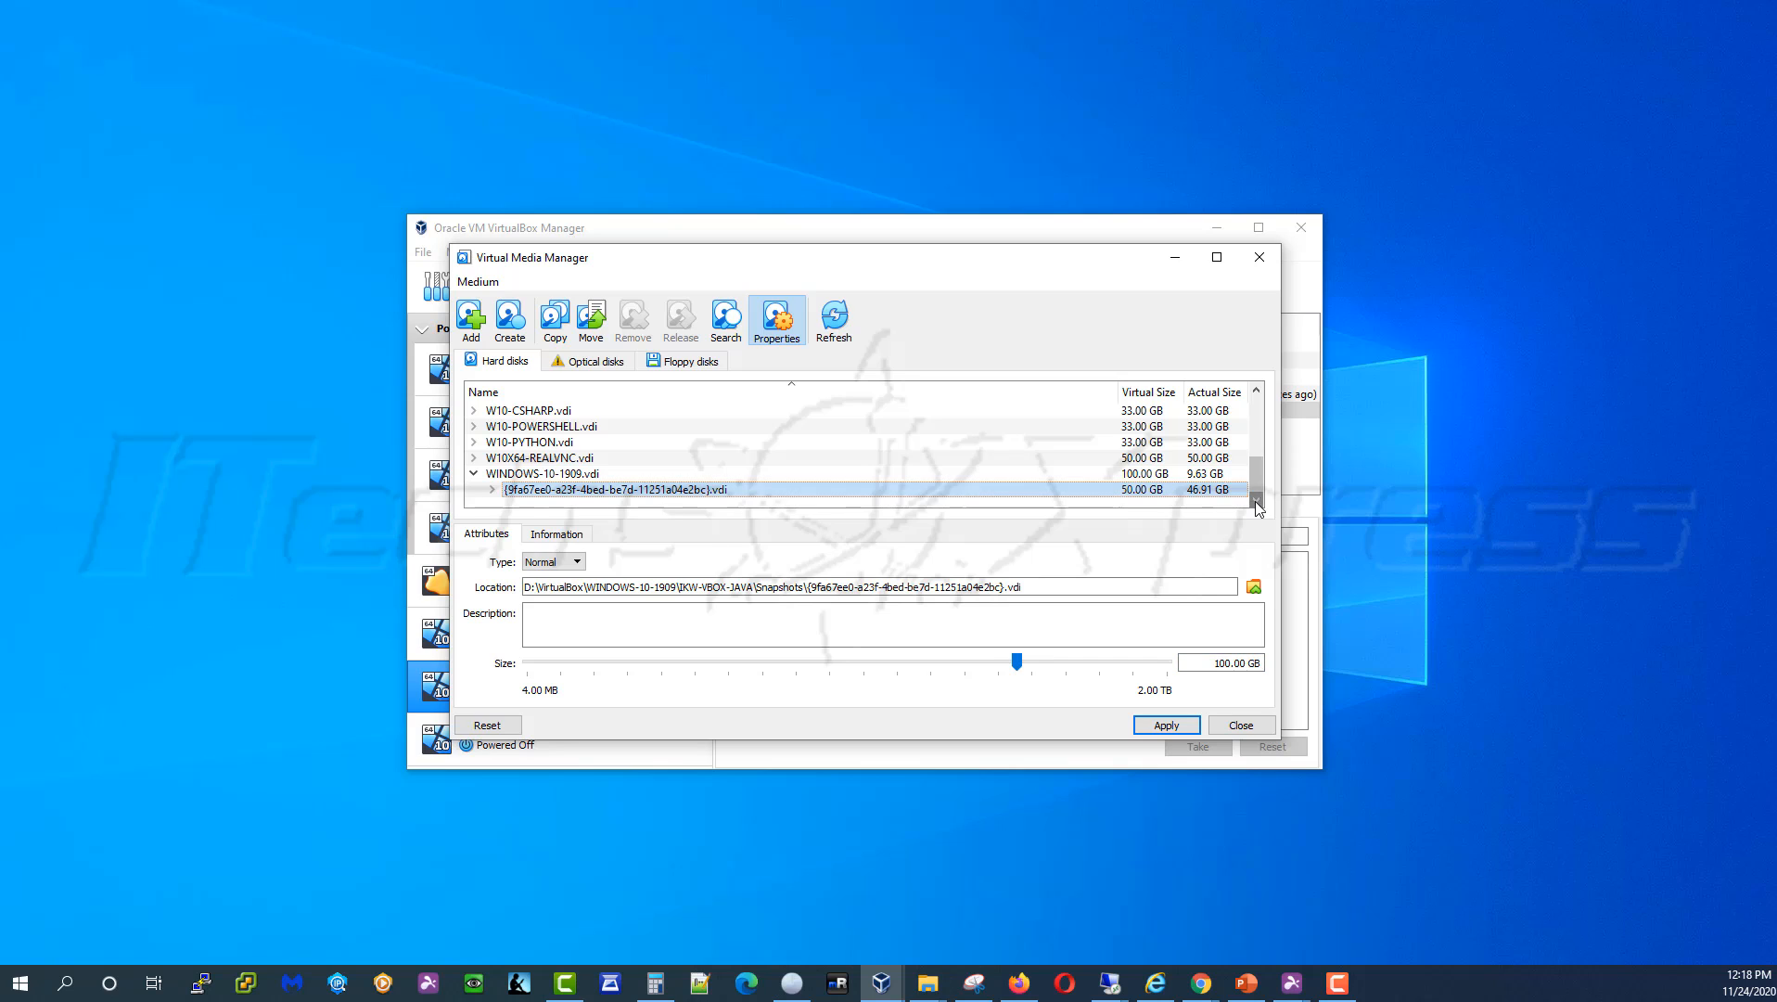
pyautogui.click(492, 489)
pyautogui.click(619, 505)
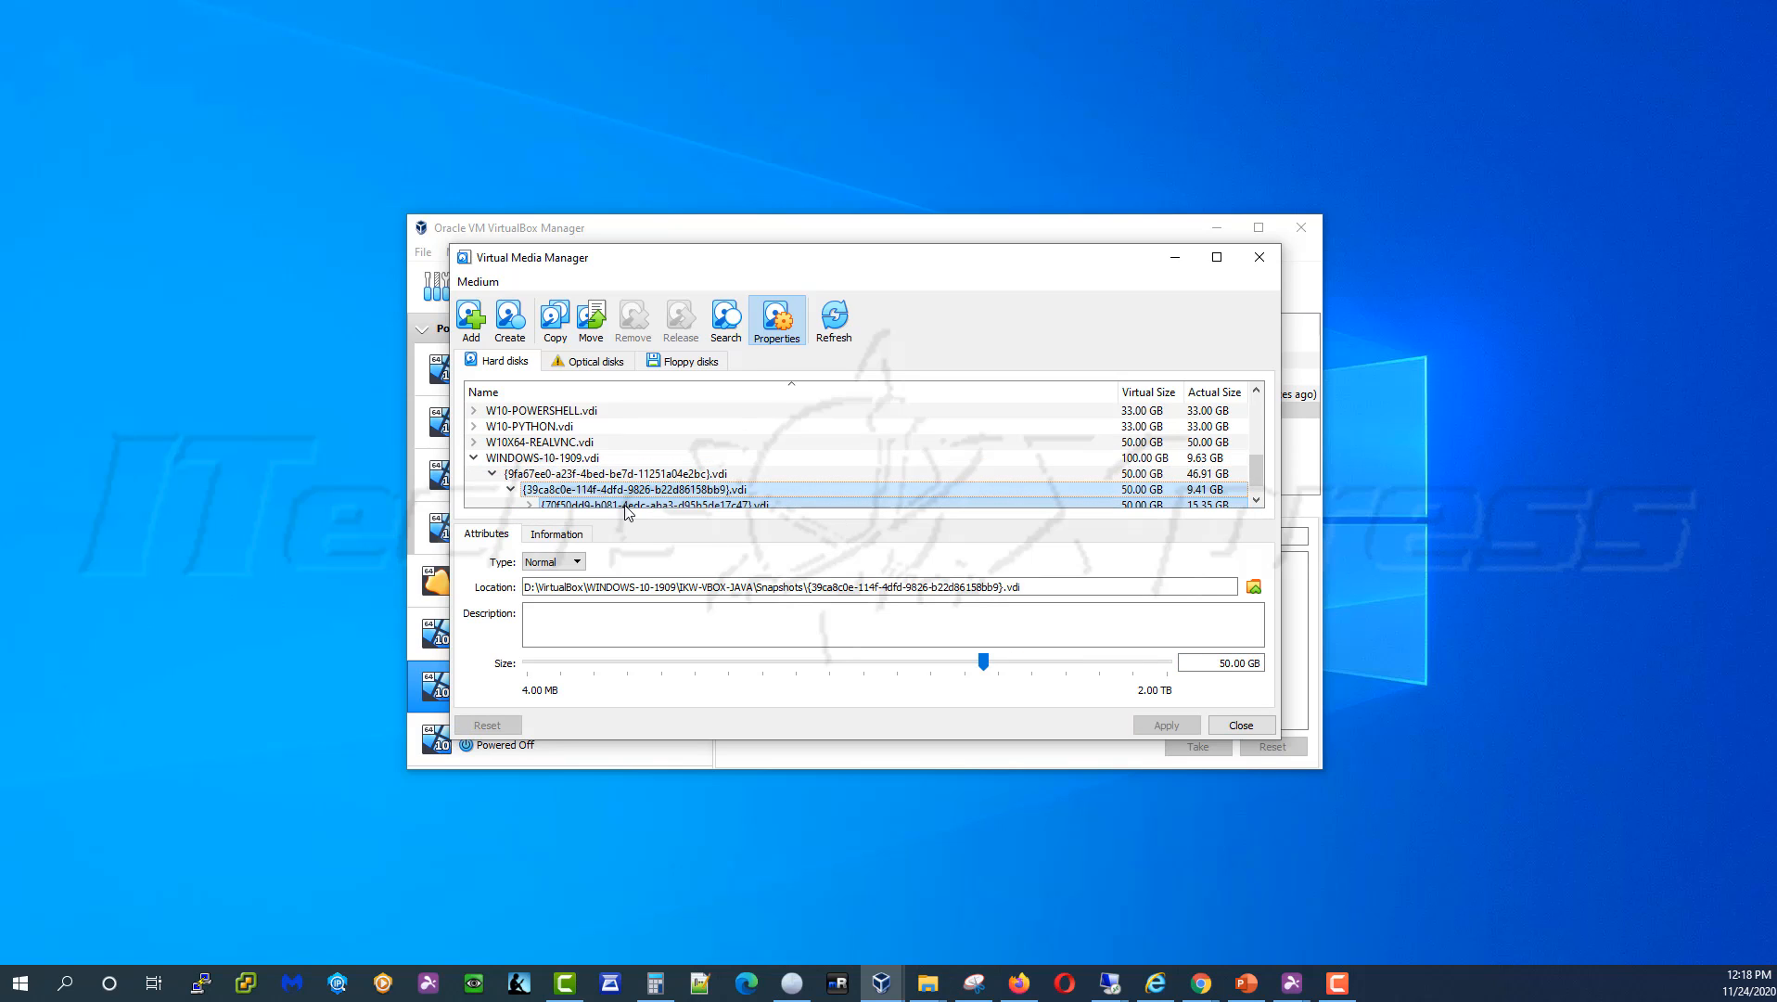
# Resize the first and second snapshot disks to 100.00 GB
pyautogui.click(1159, 475)
pyautogui.click(1155, 489)
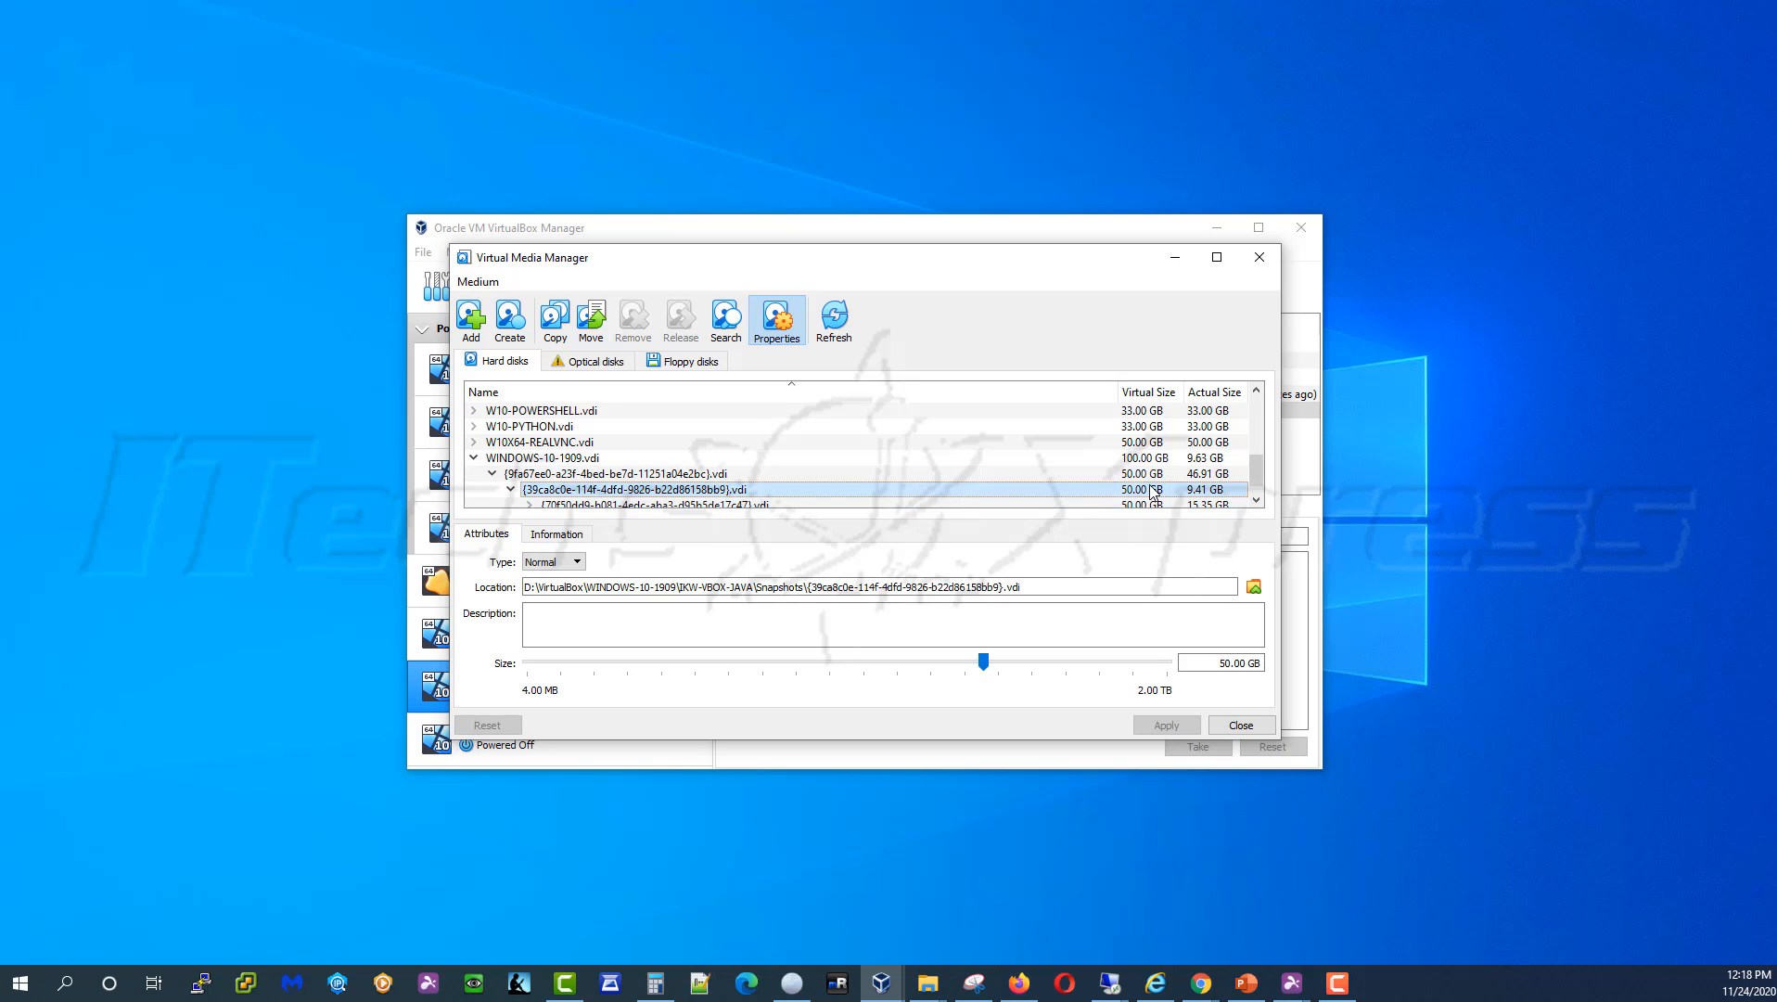
pyautogui.click(1153, 475)
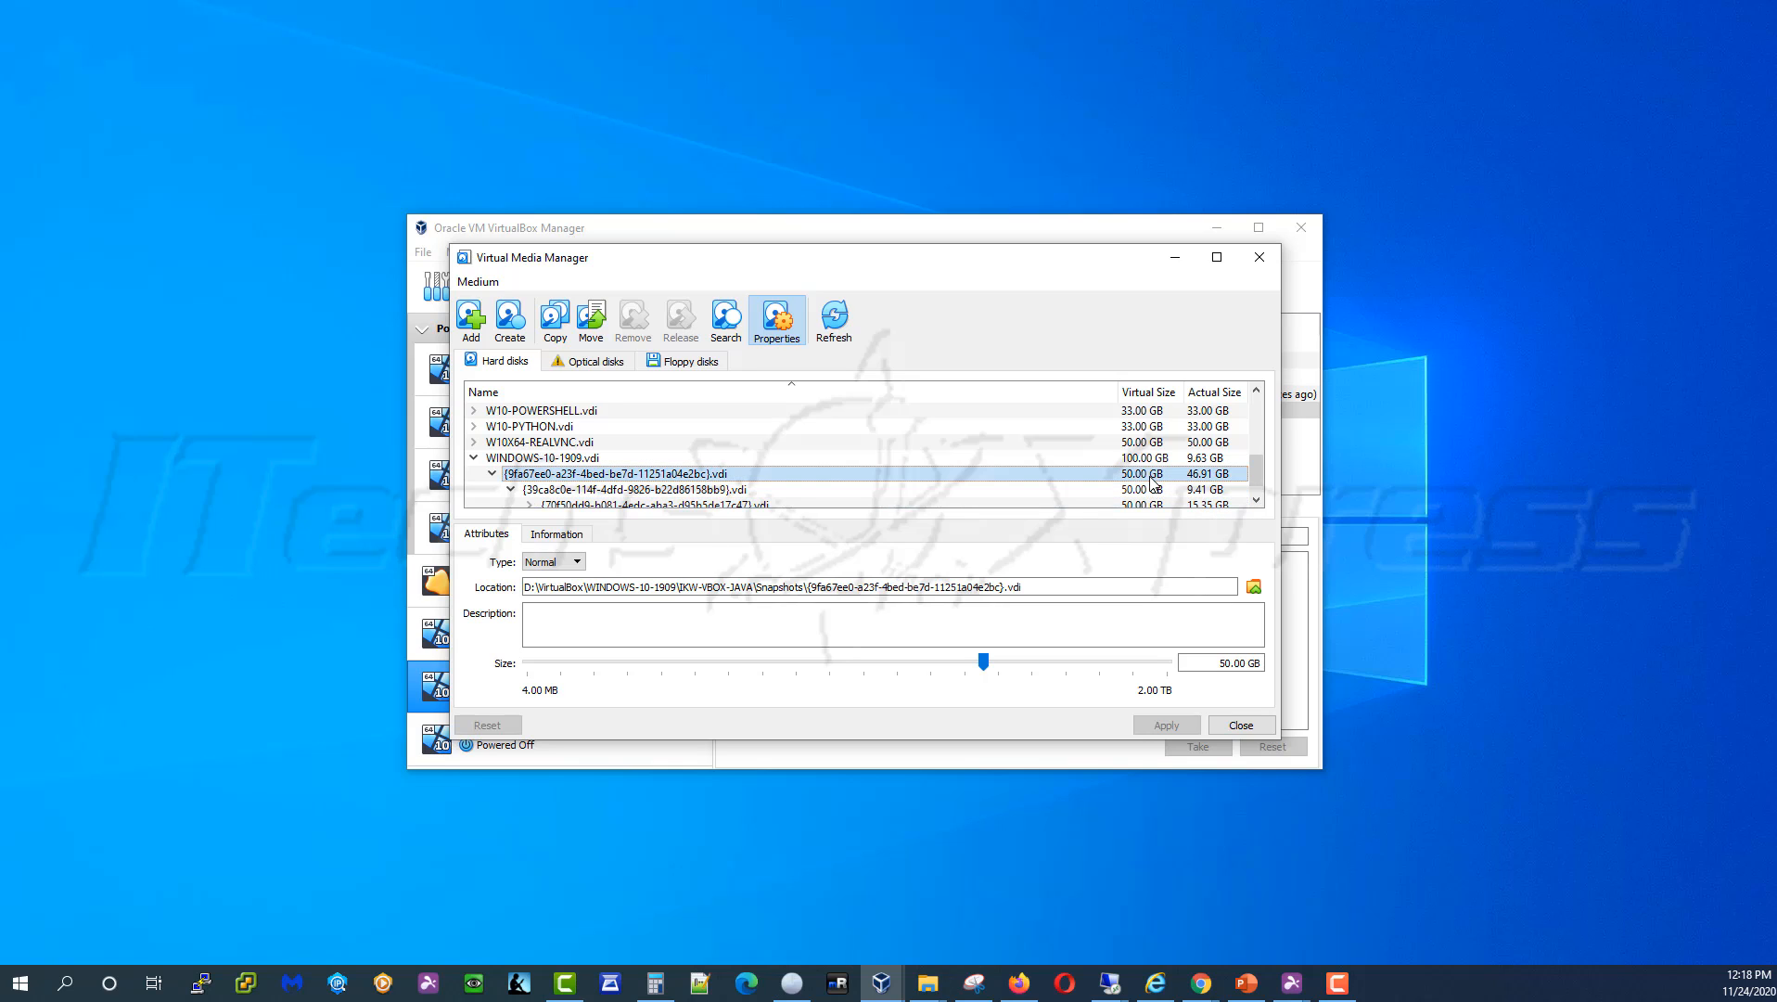
pyautogui.click(1248, 662)
pyautogui.press('BackSpace')
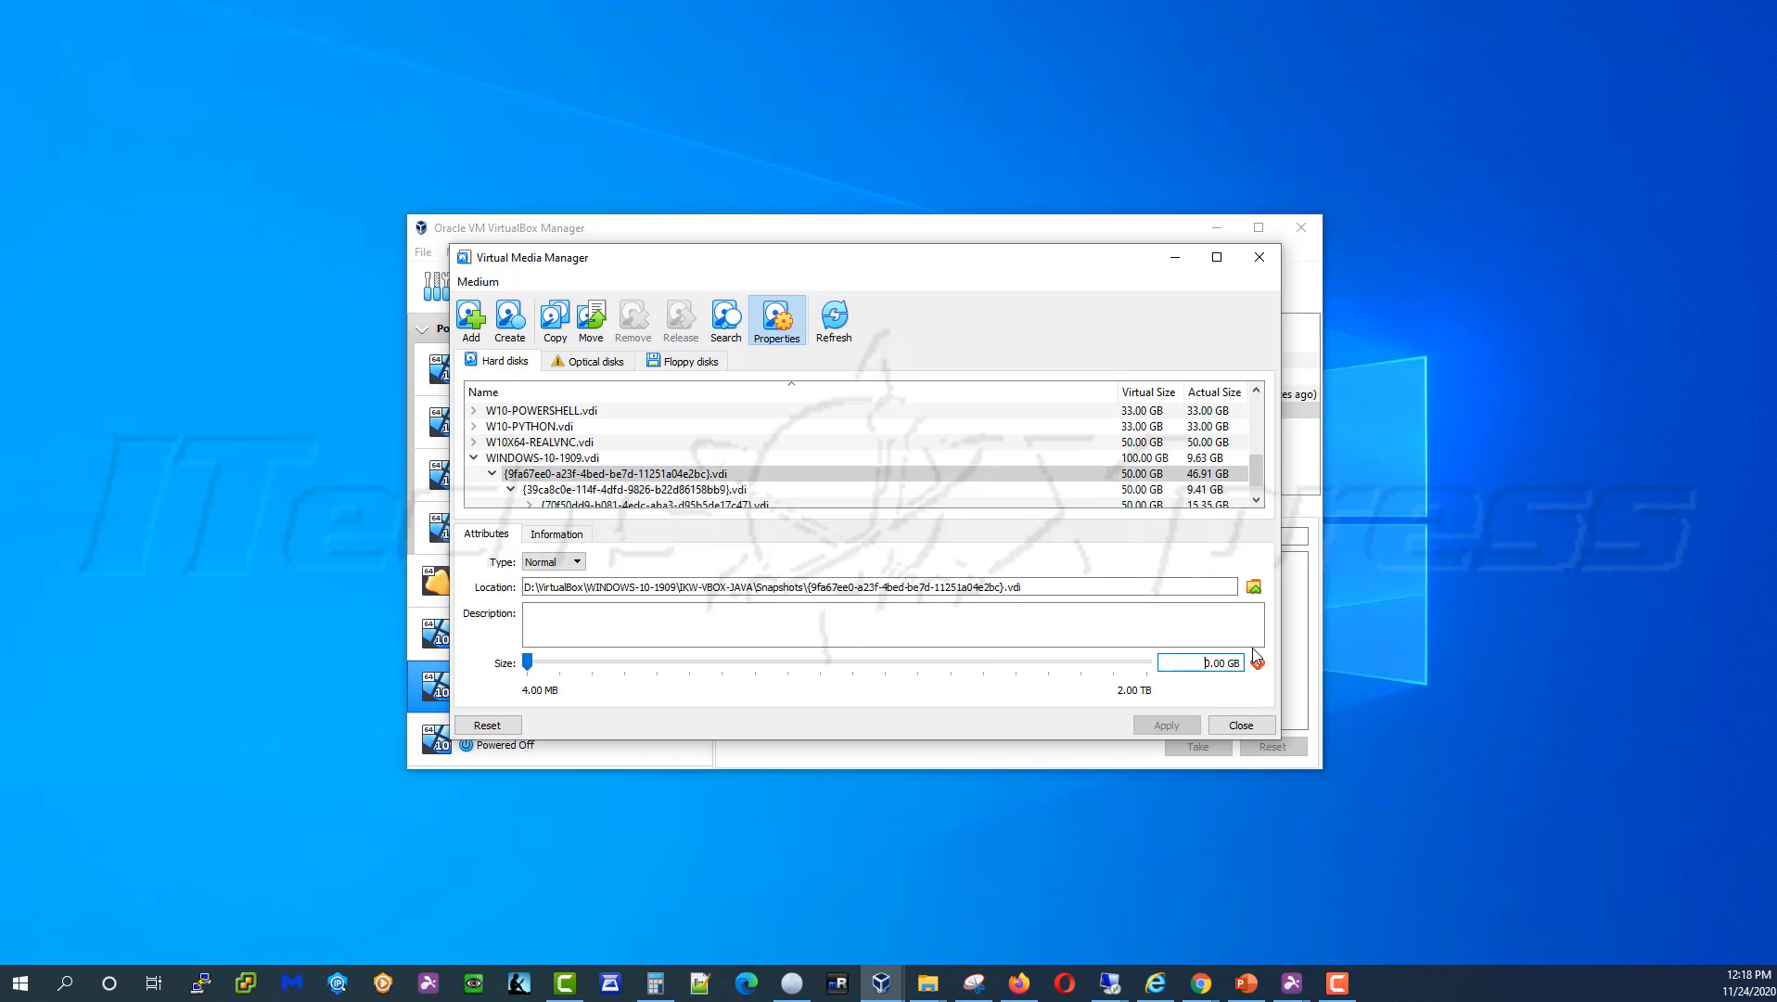
pyautogui.write('10')
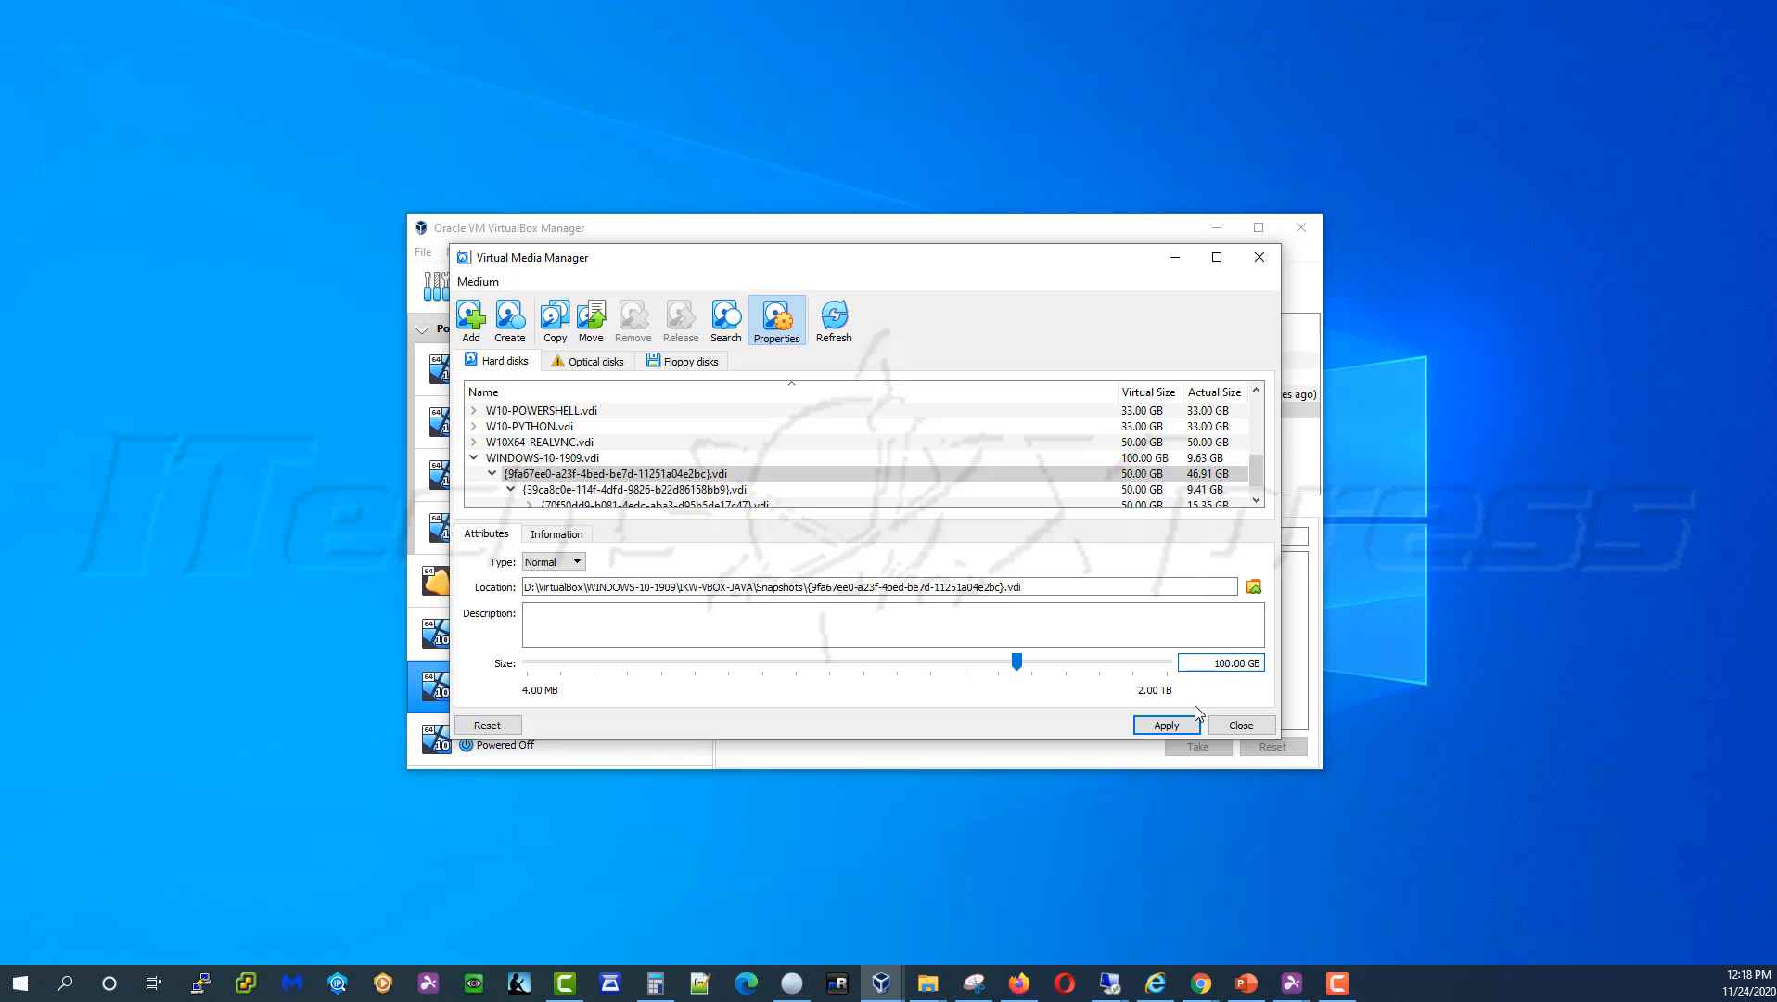
pyautogui.click(1167, 725)
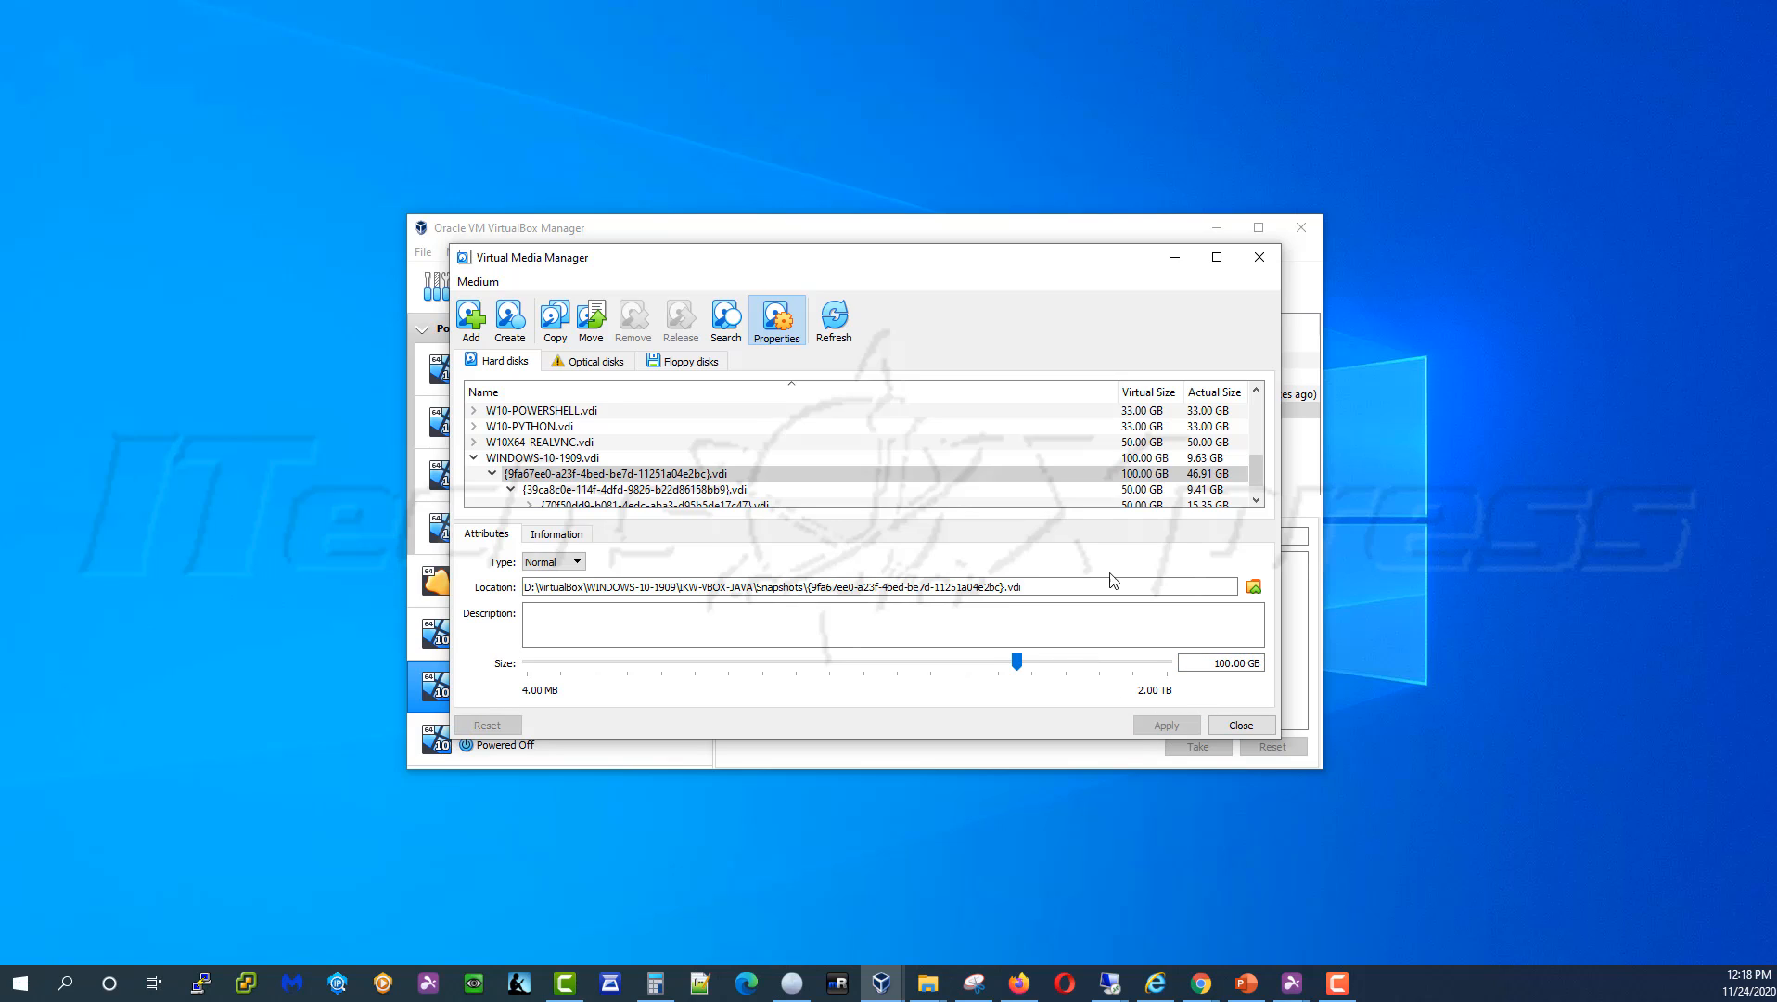
pyautogui.click(1124, 490)
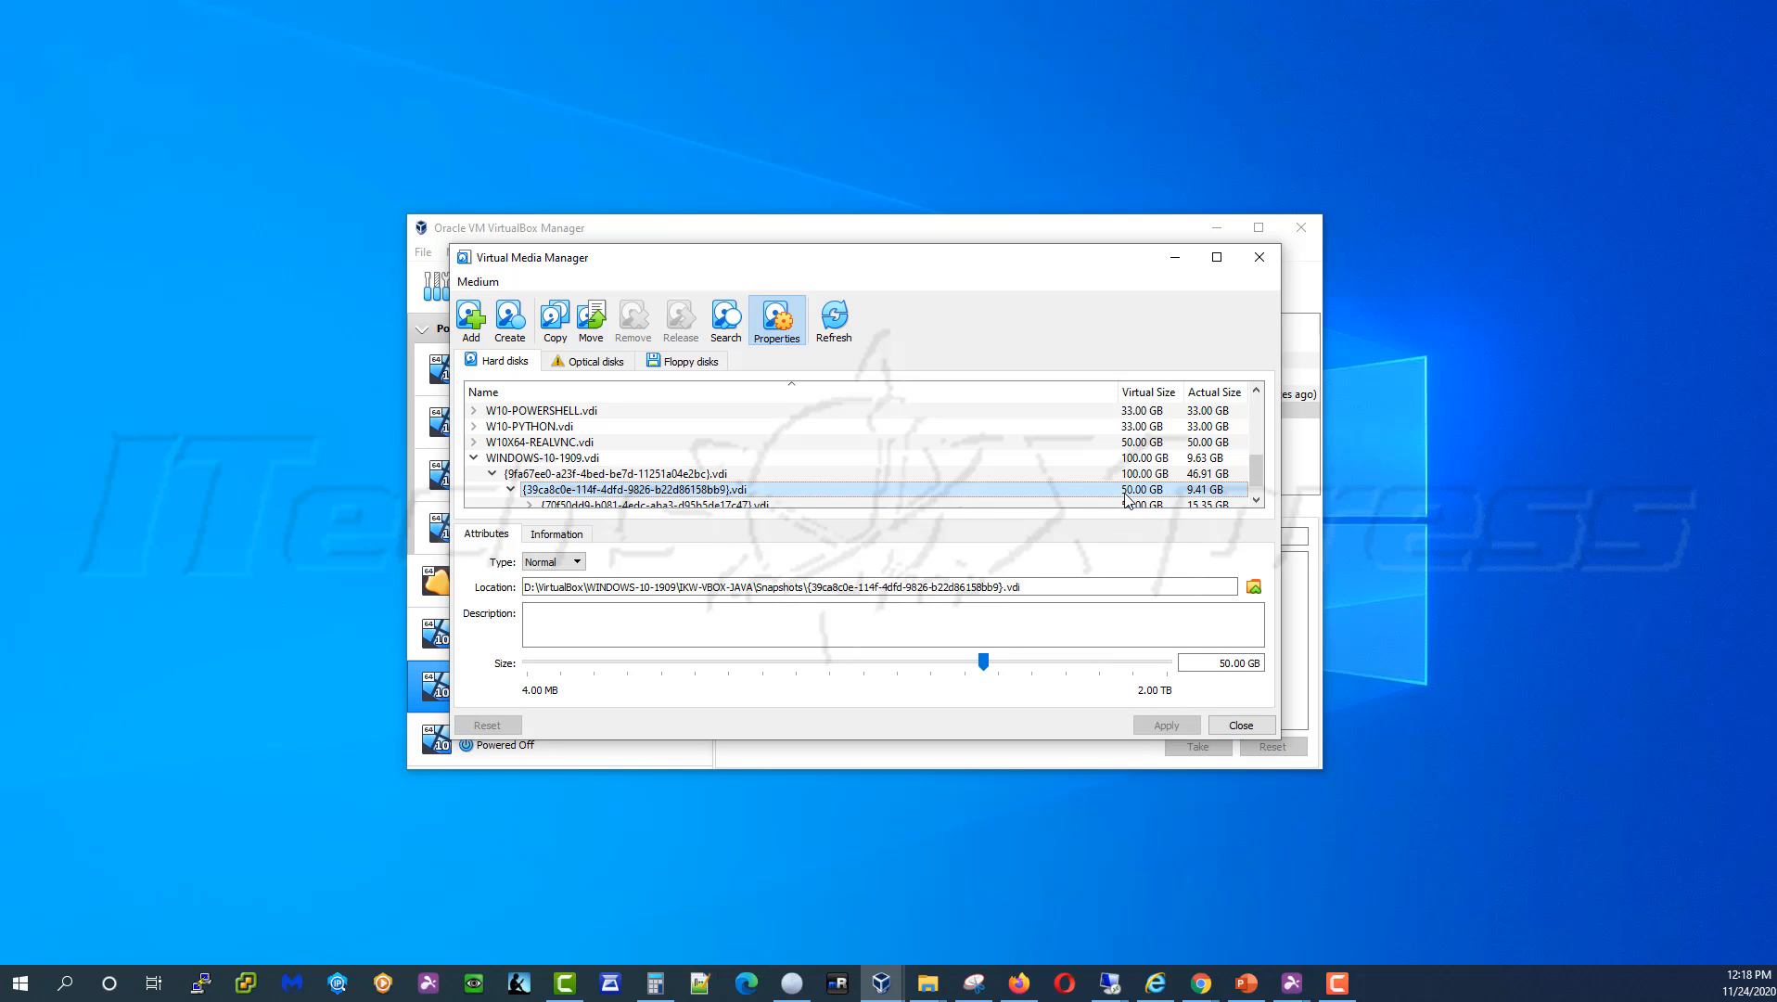
pyautogui.click(1225, 664)
pyautogui.write('10')
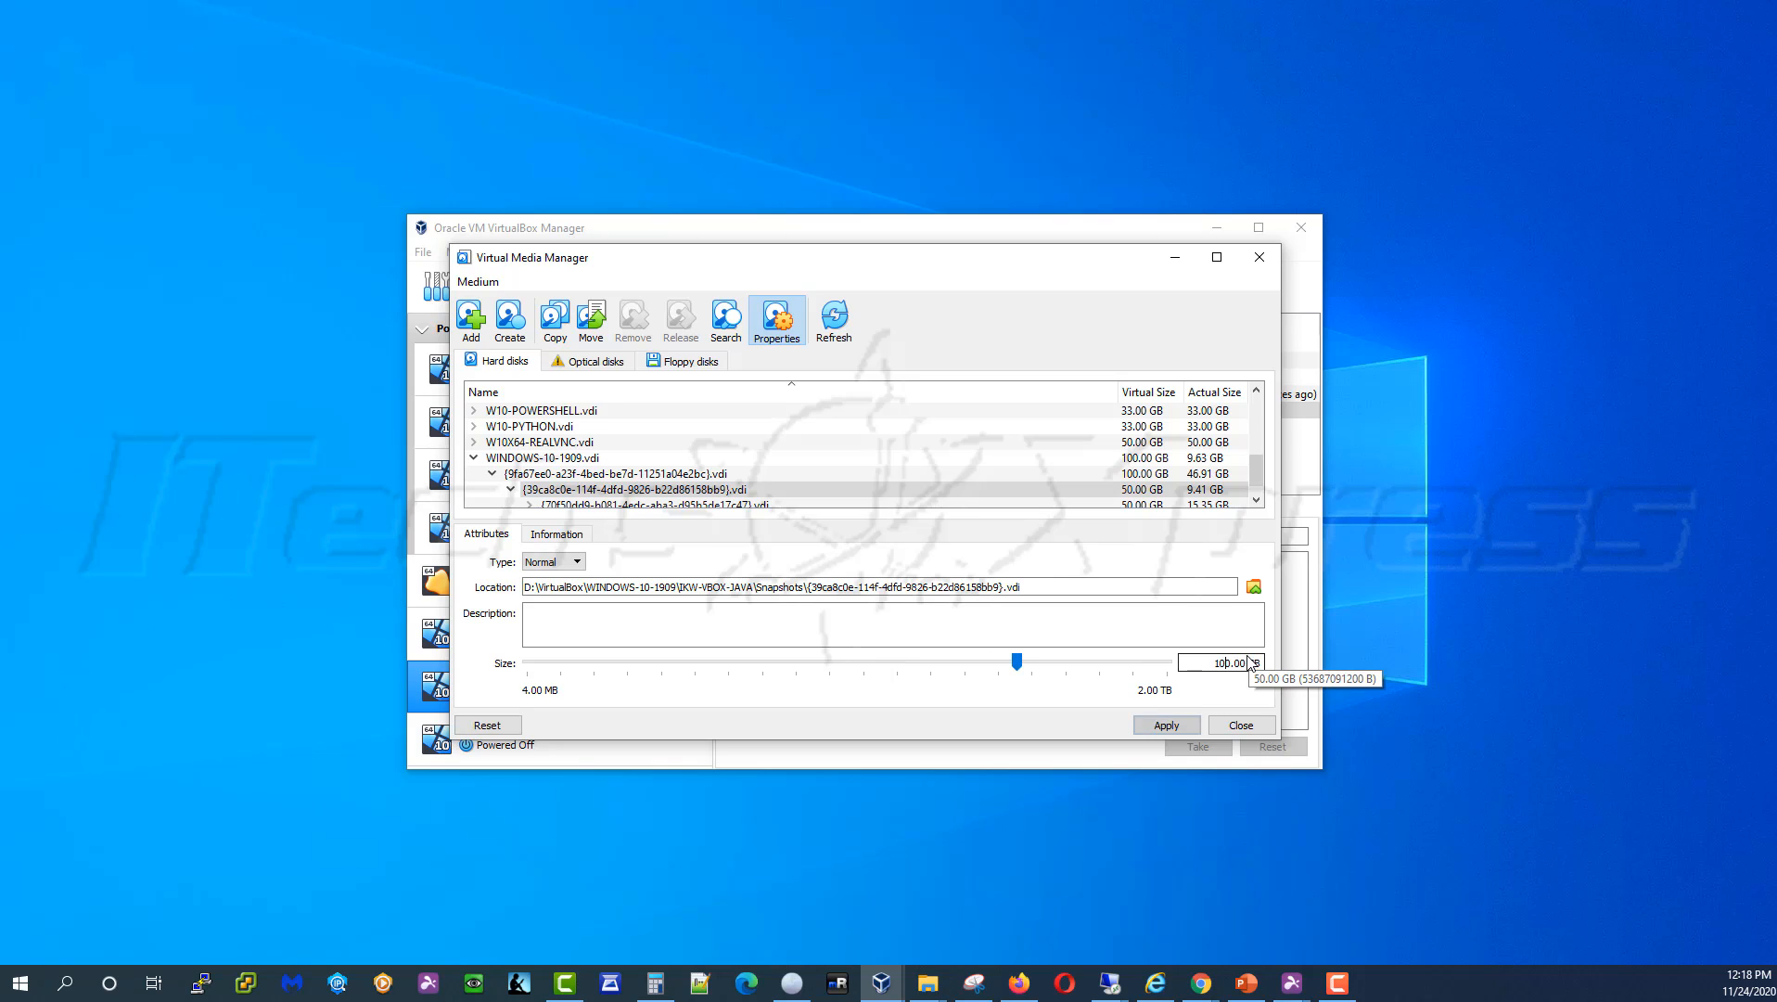
pyautogui.click(1184, 727)
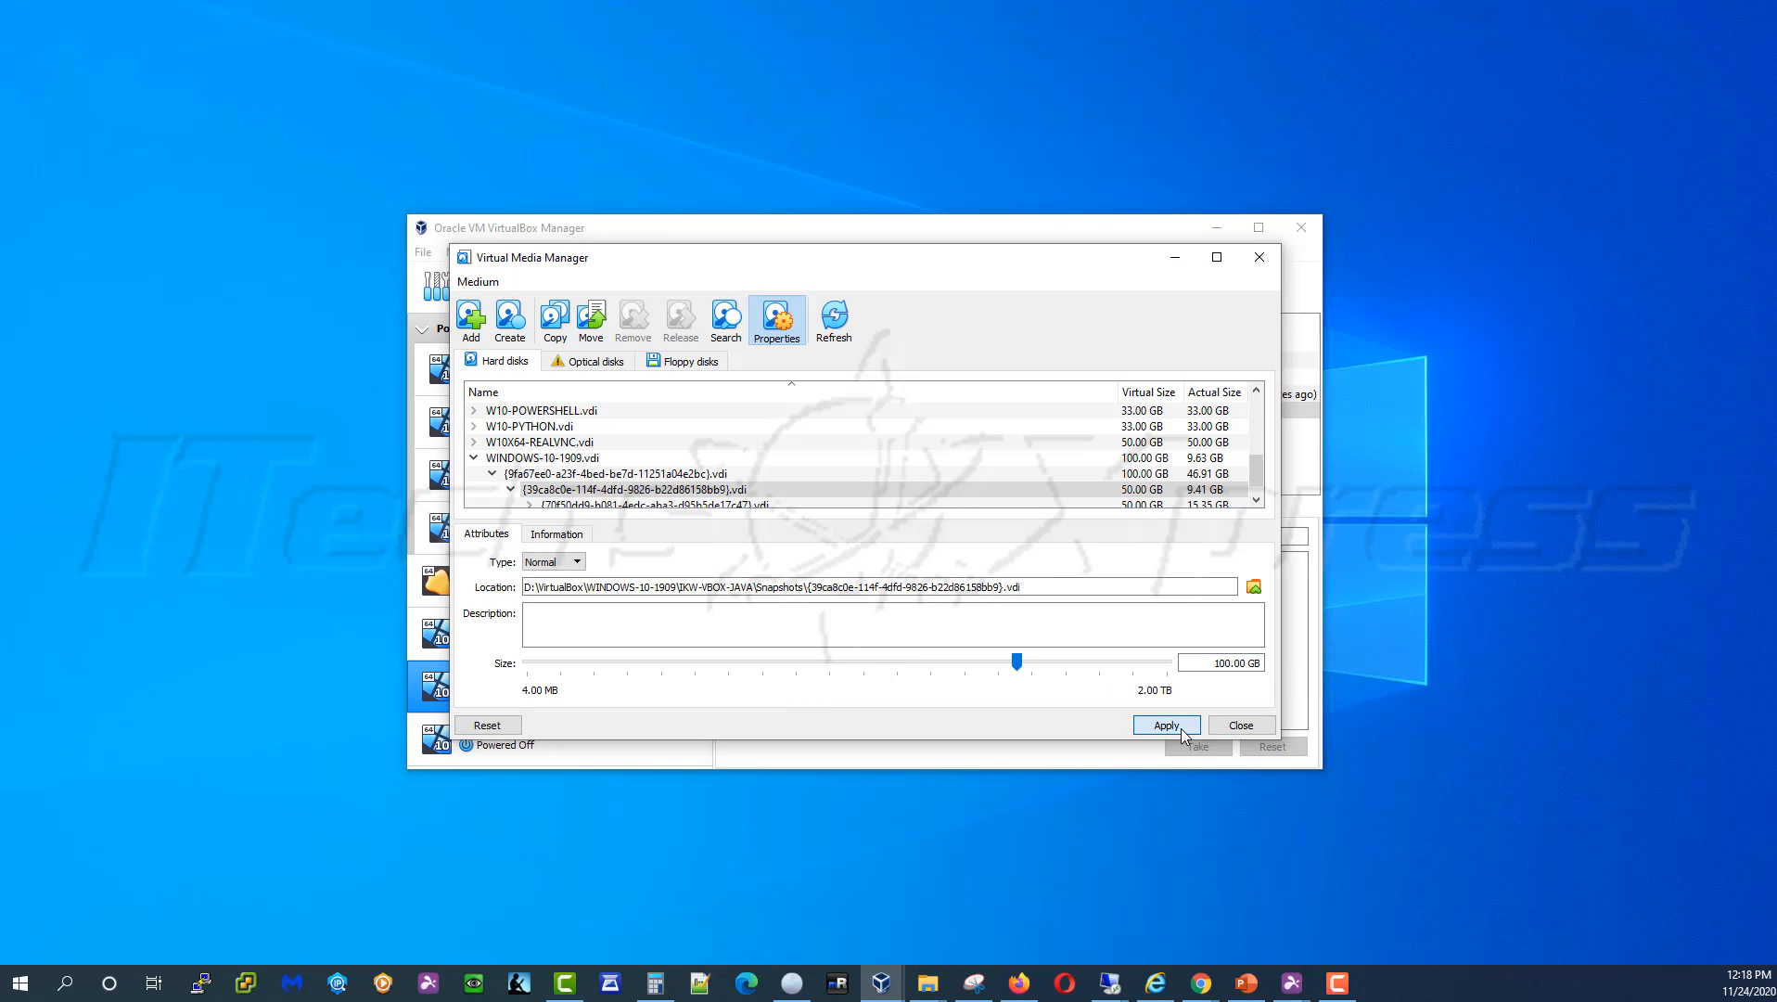
# Resize the third and last snapshot disks to 100.00 GB
pyautogui.click(1126, 506)
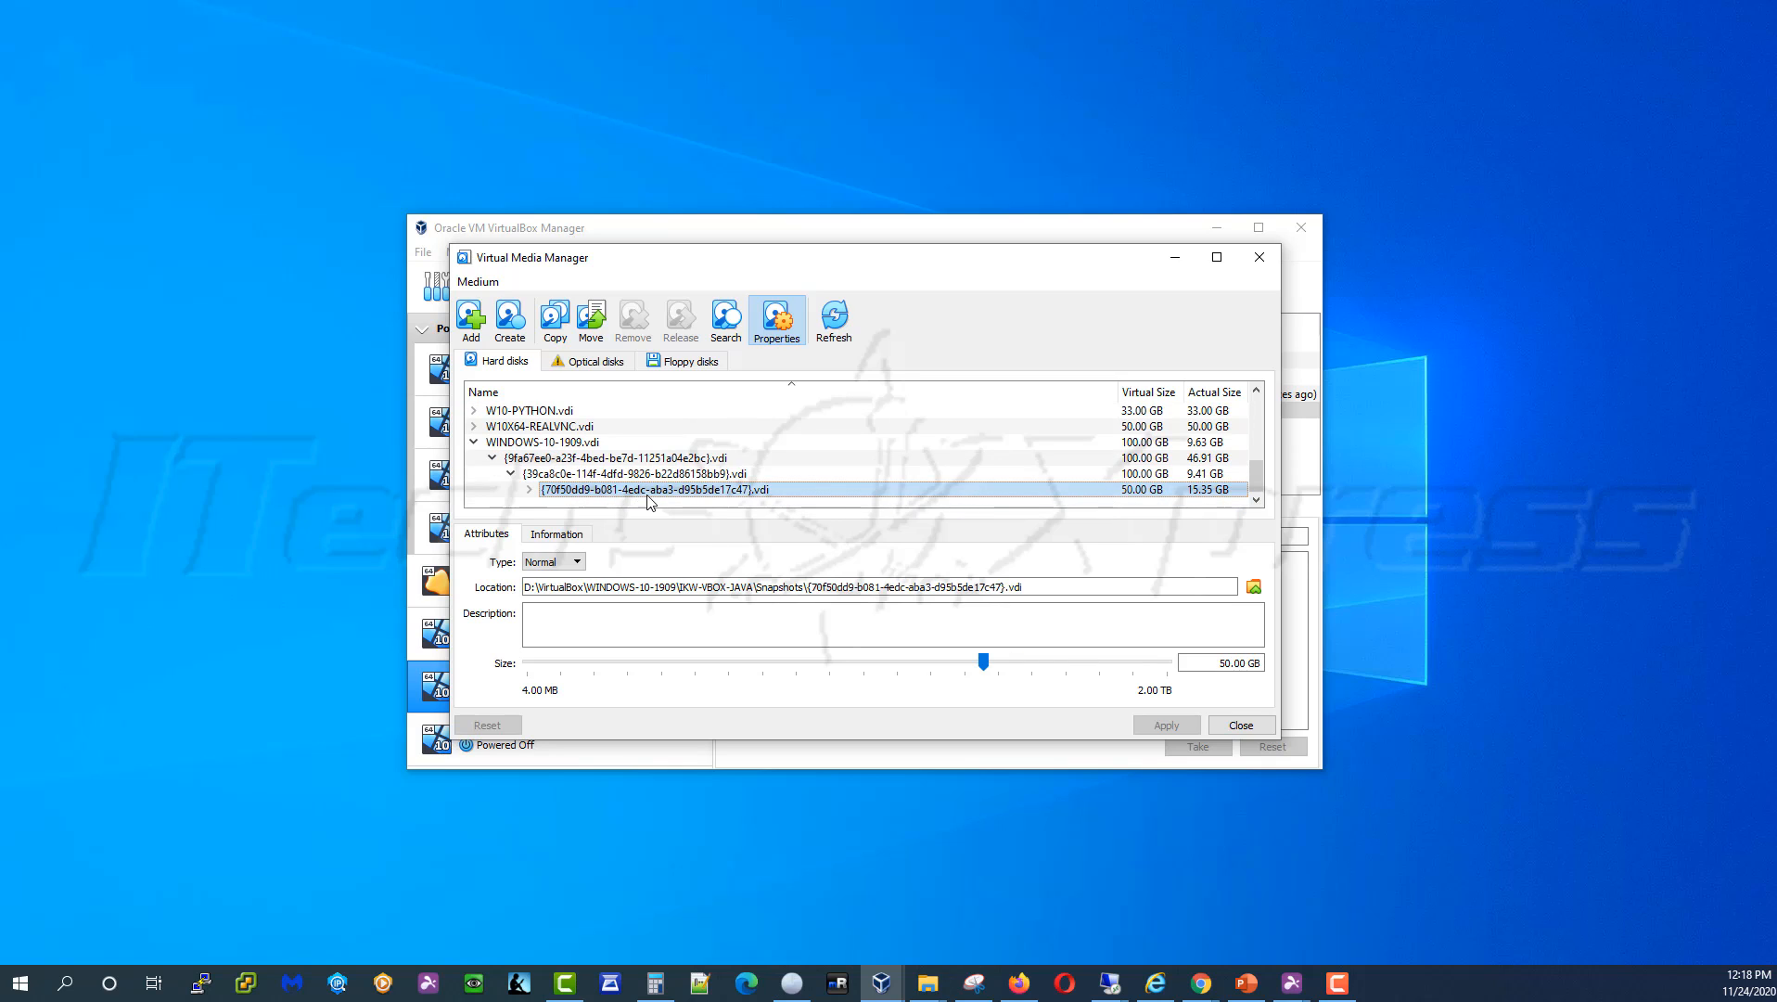
pyautogui.click(530, 491)
pyautogui.scroll(-1, 535, 499)
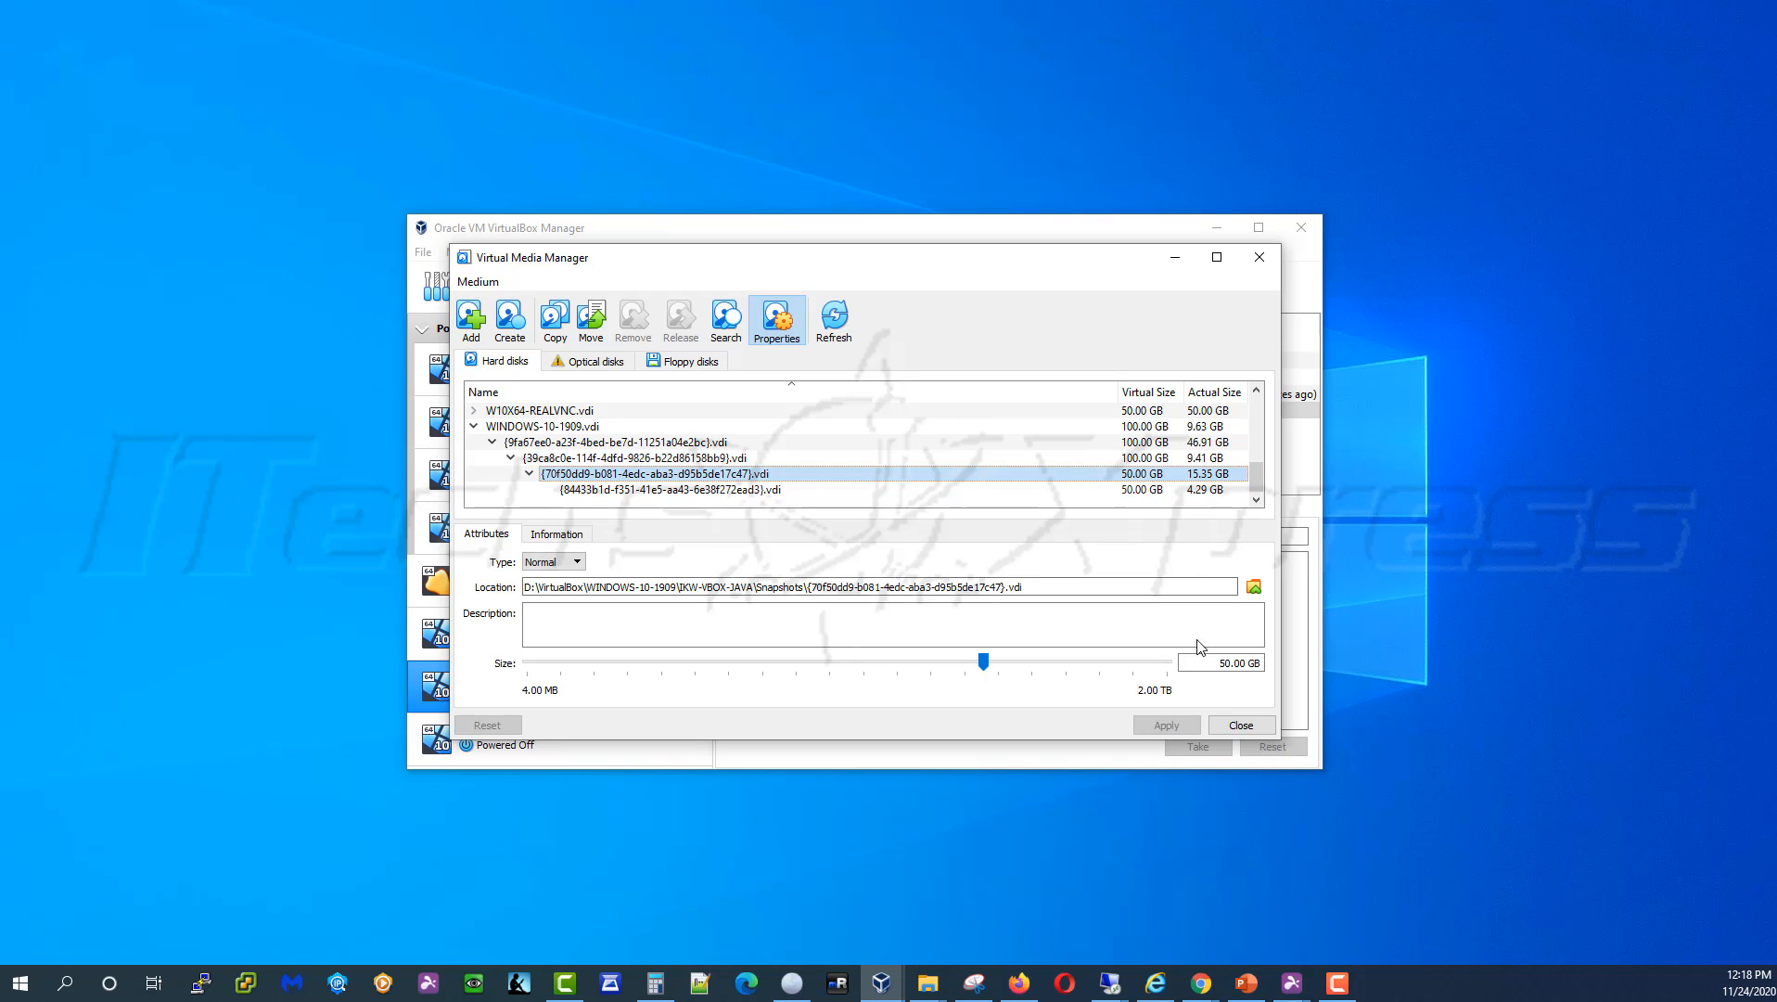
pyautogui.click(1226, 664)
pyautogui.press('BackSpace')
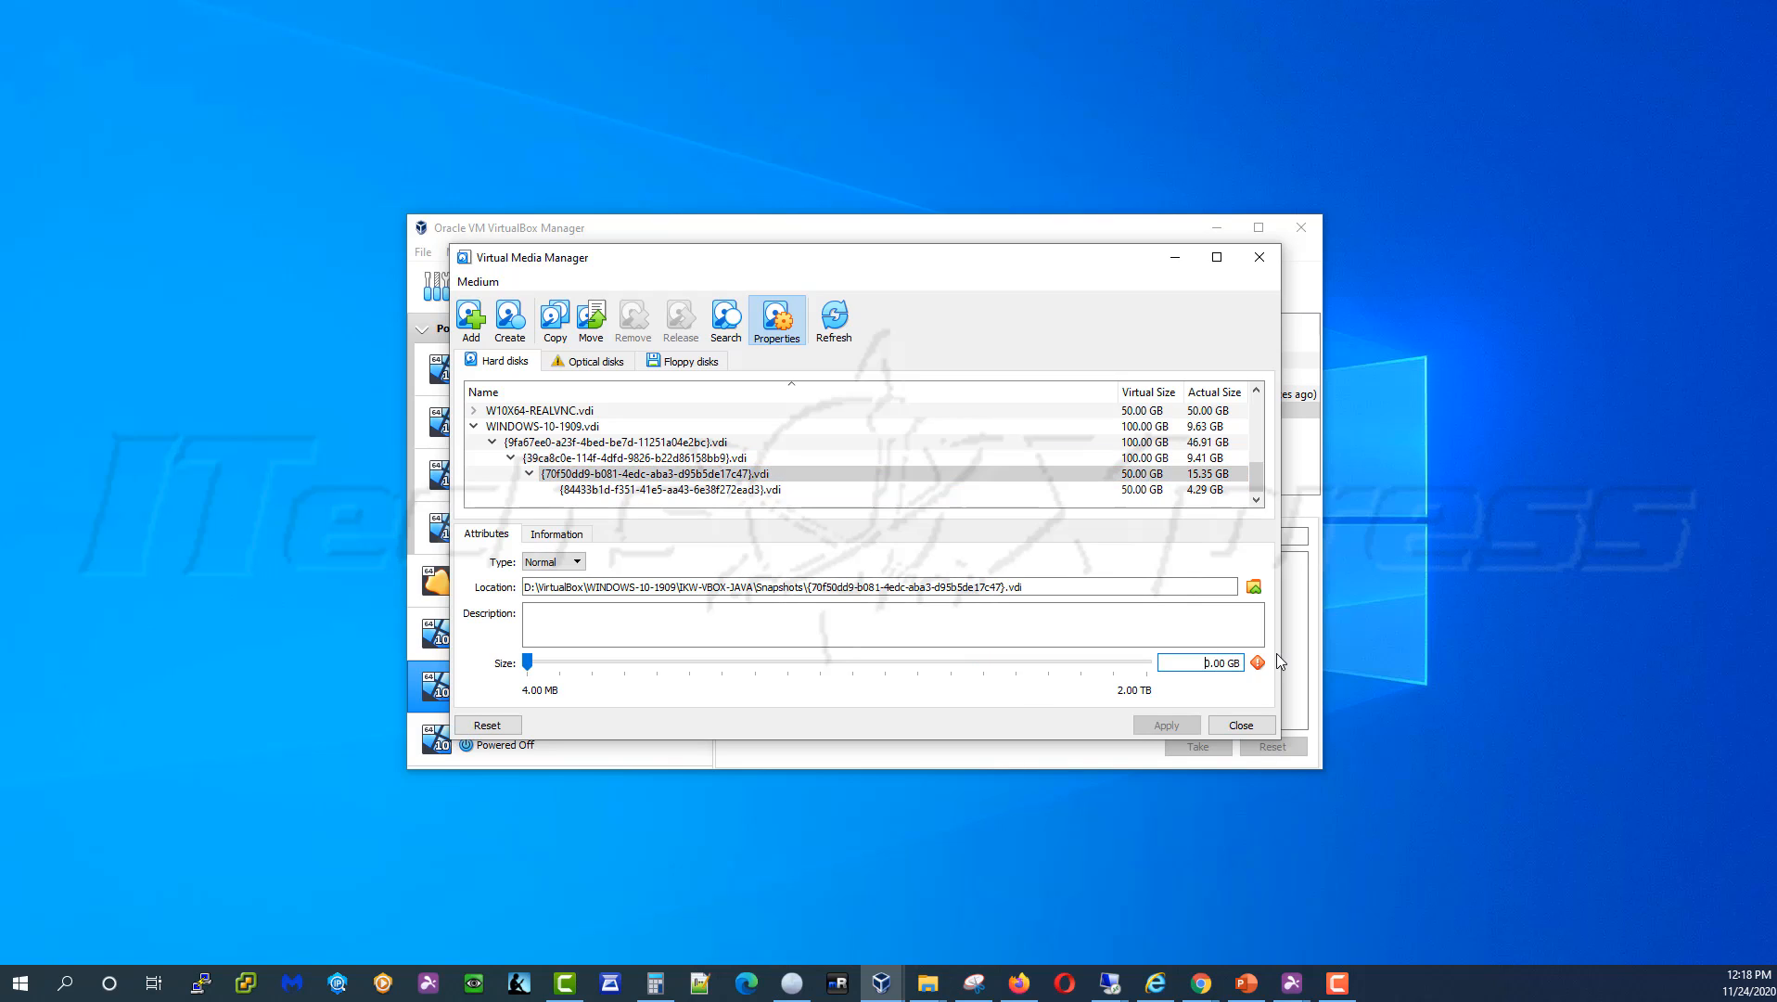
pyautogui.write('10')
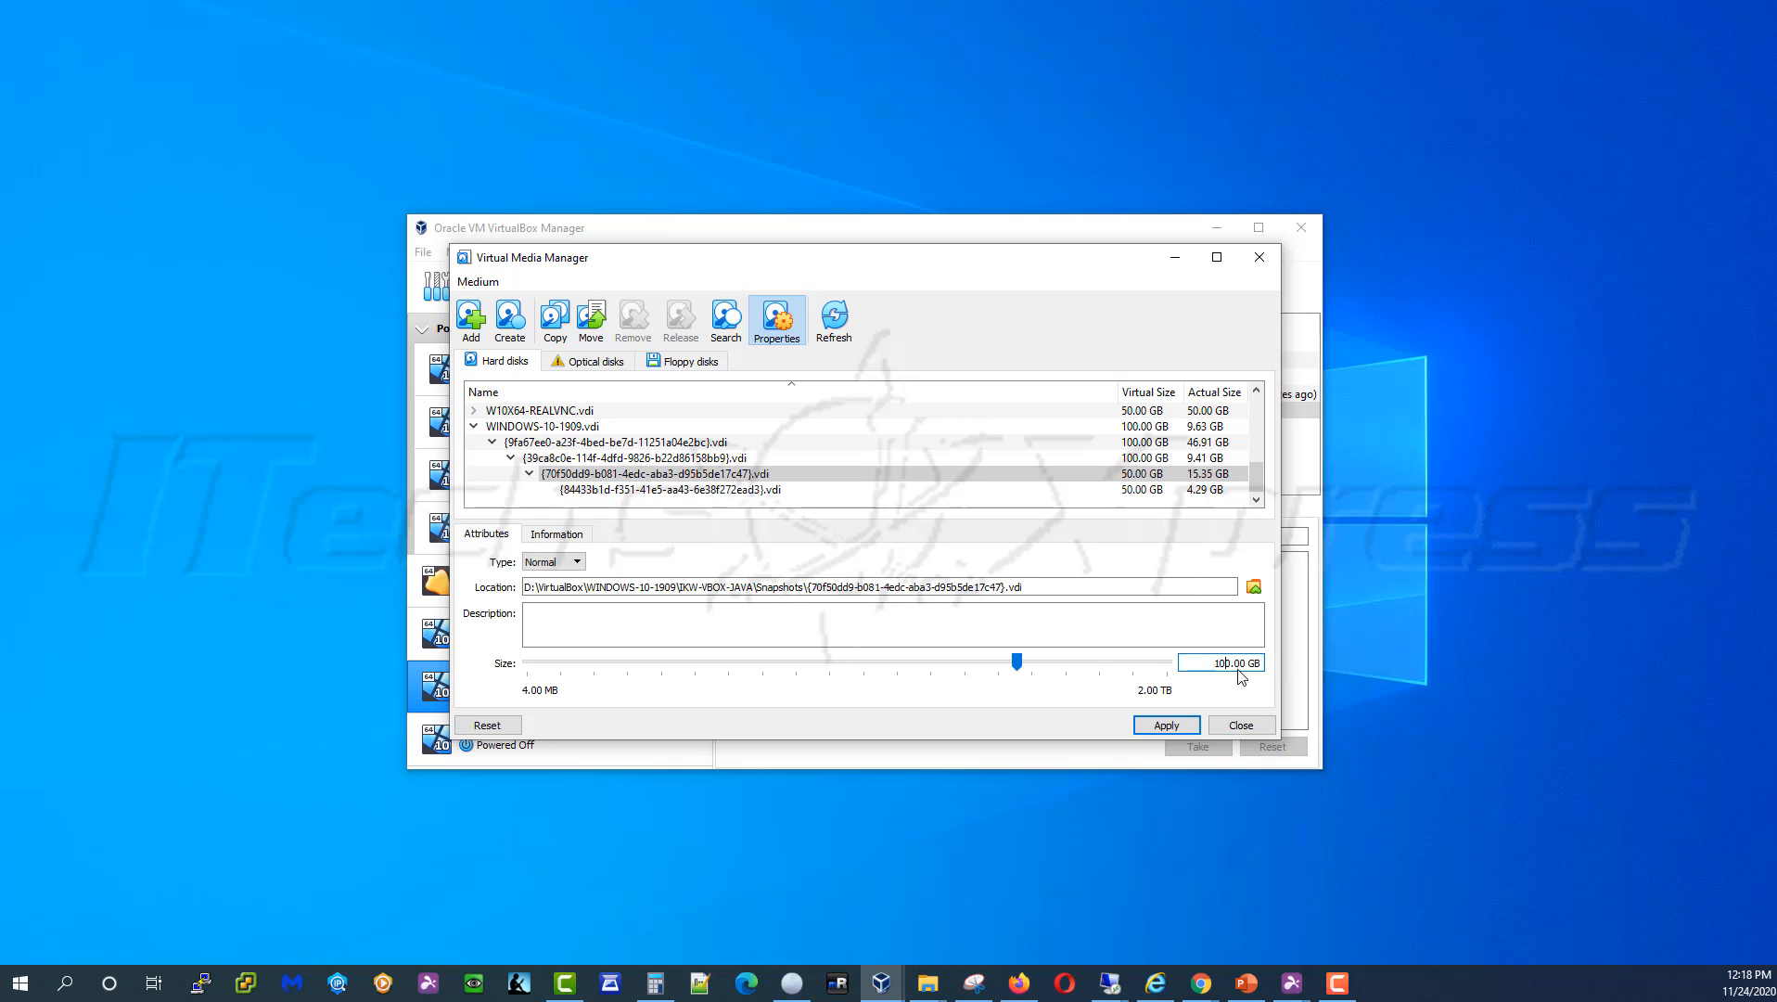
pyautogui.click(1168, 732)
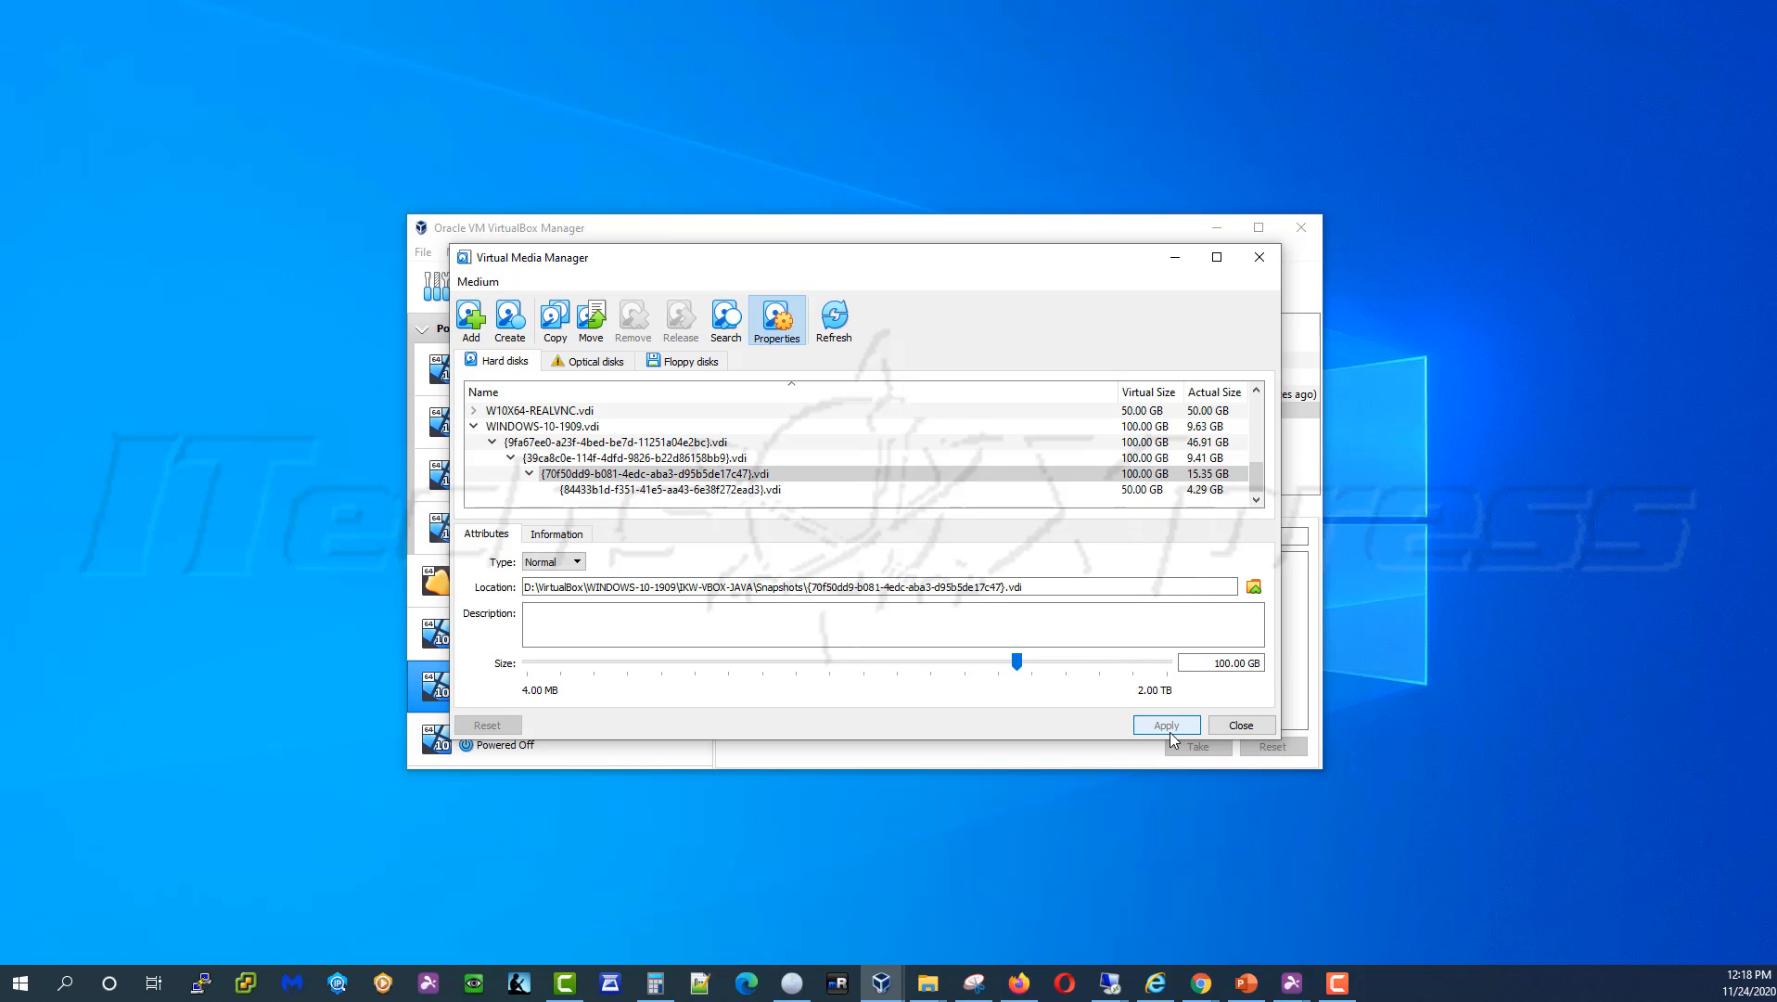
pyautogui.click(1152, 492)
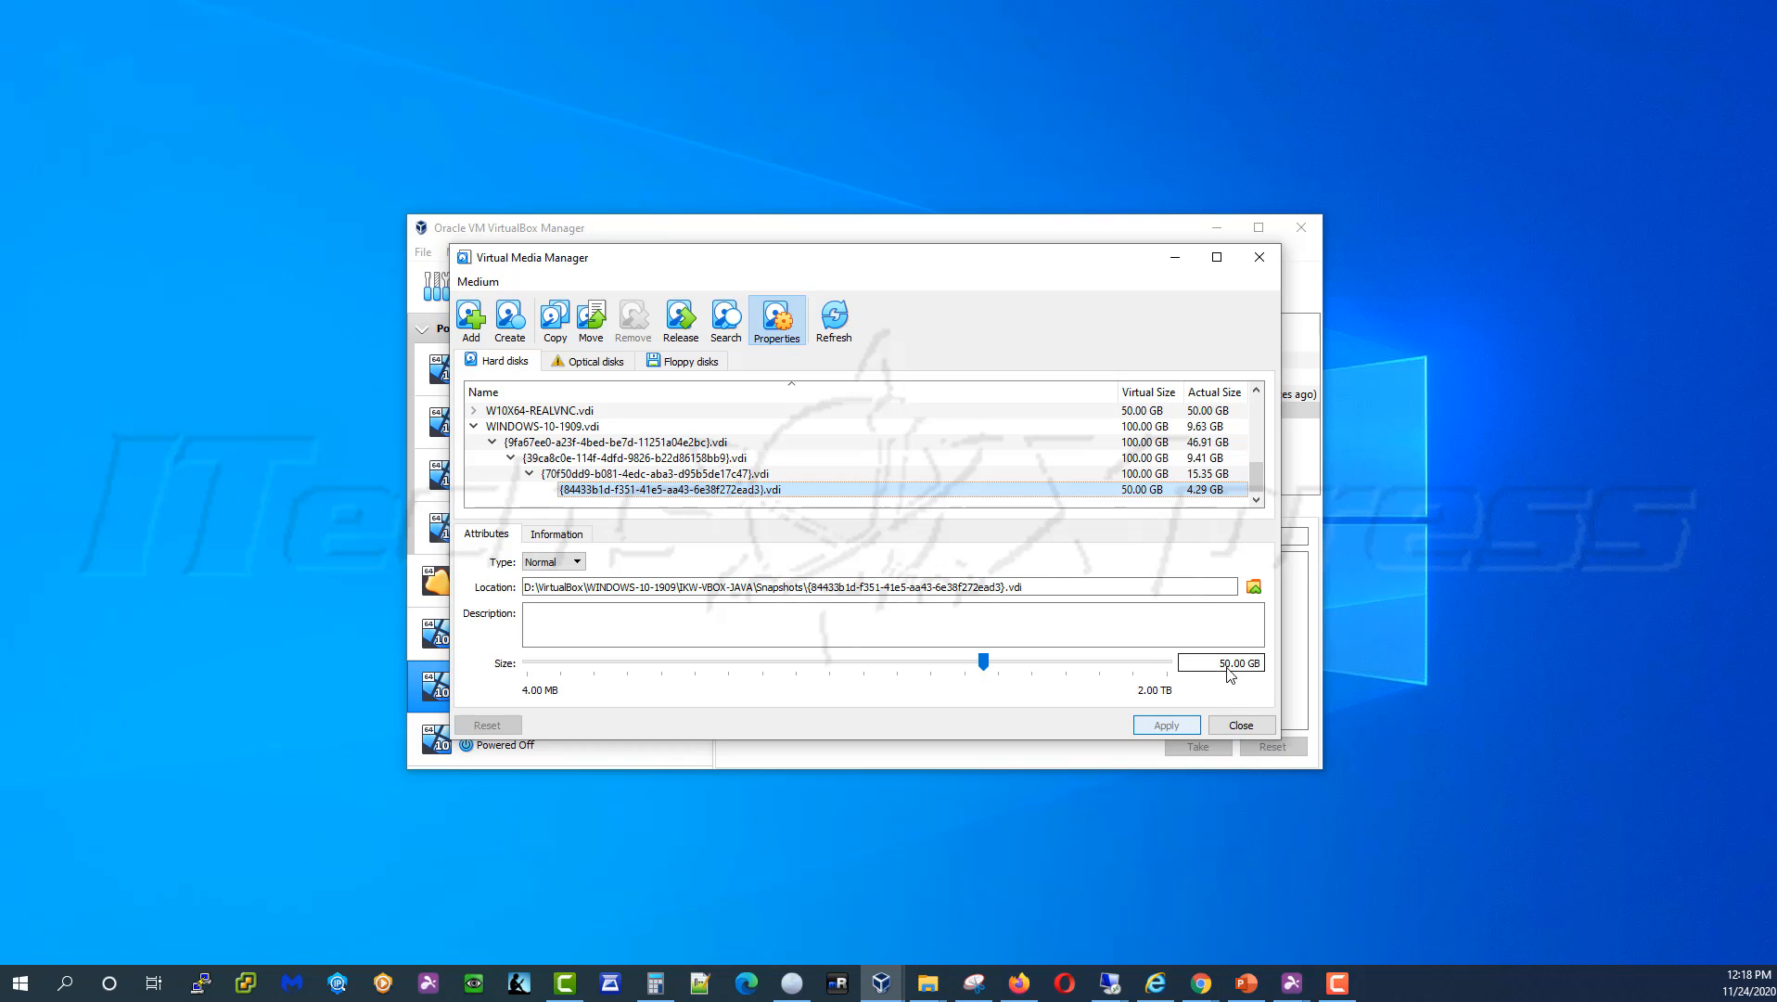
pyautogui.click(1220, 662)
pyautogui.press('BackSpace')
pyautogui.write('10')
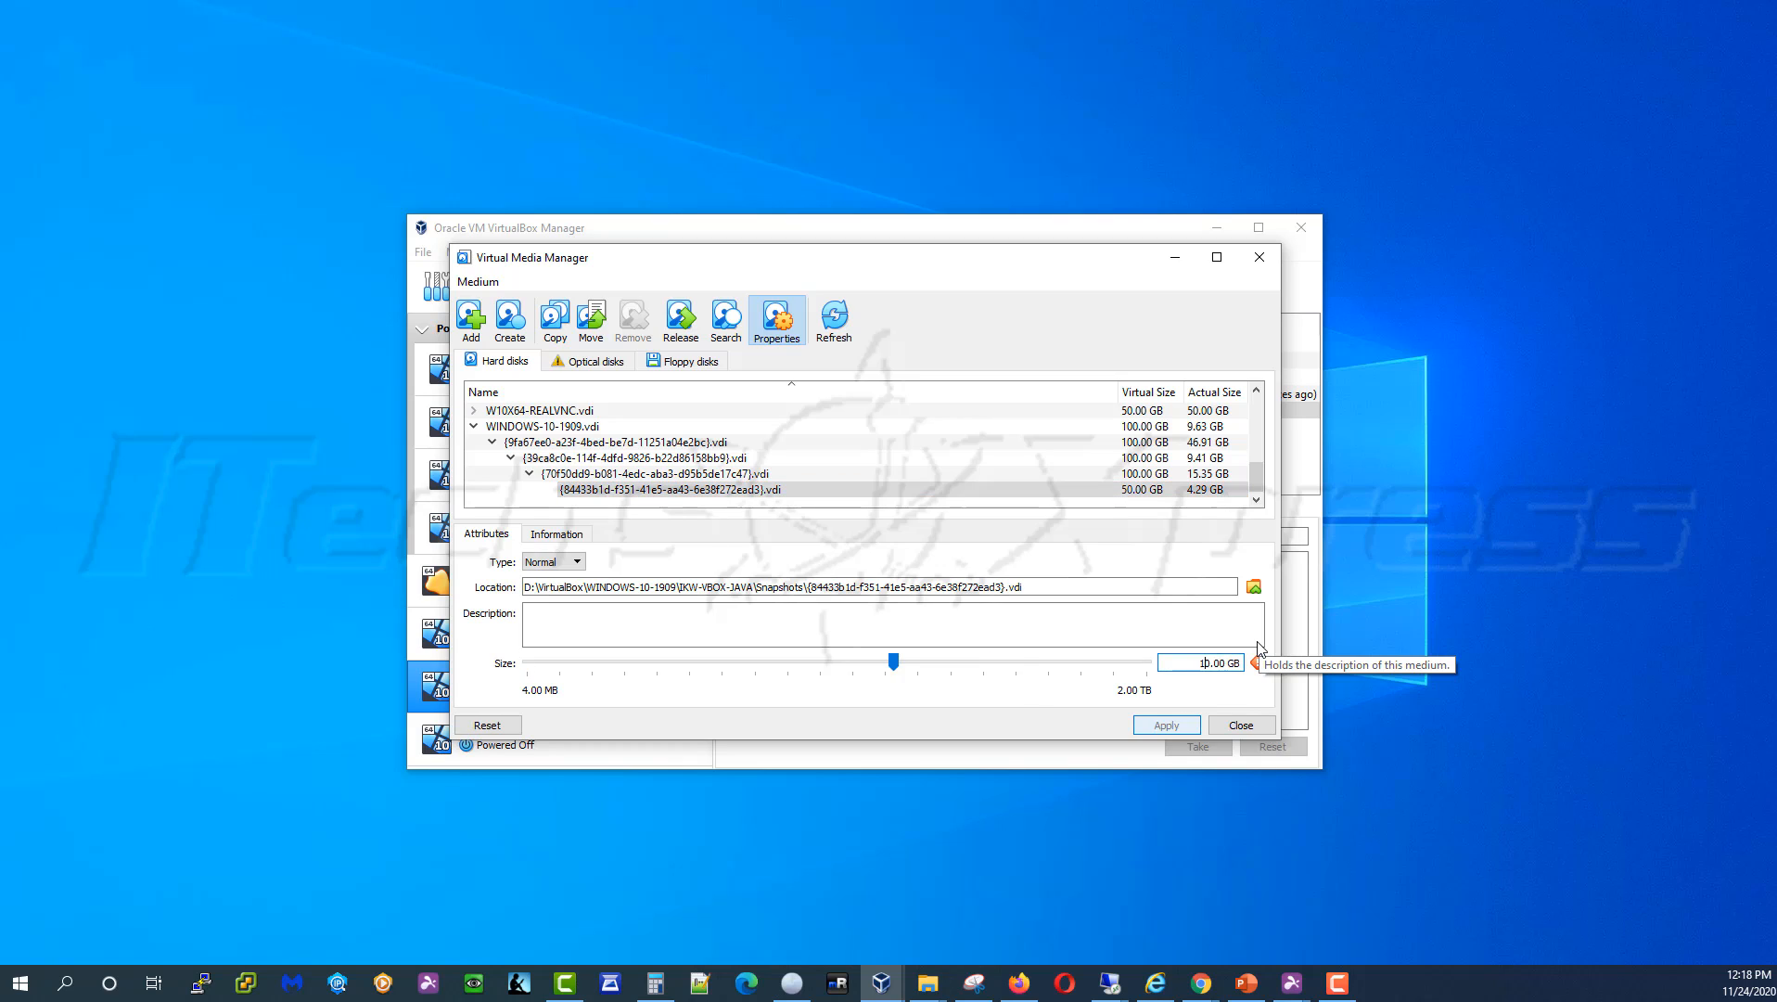
pyautogui.click(1166, 724)
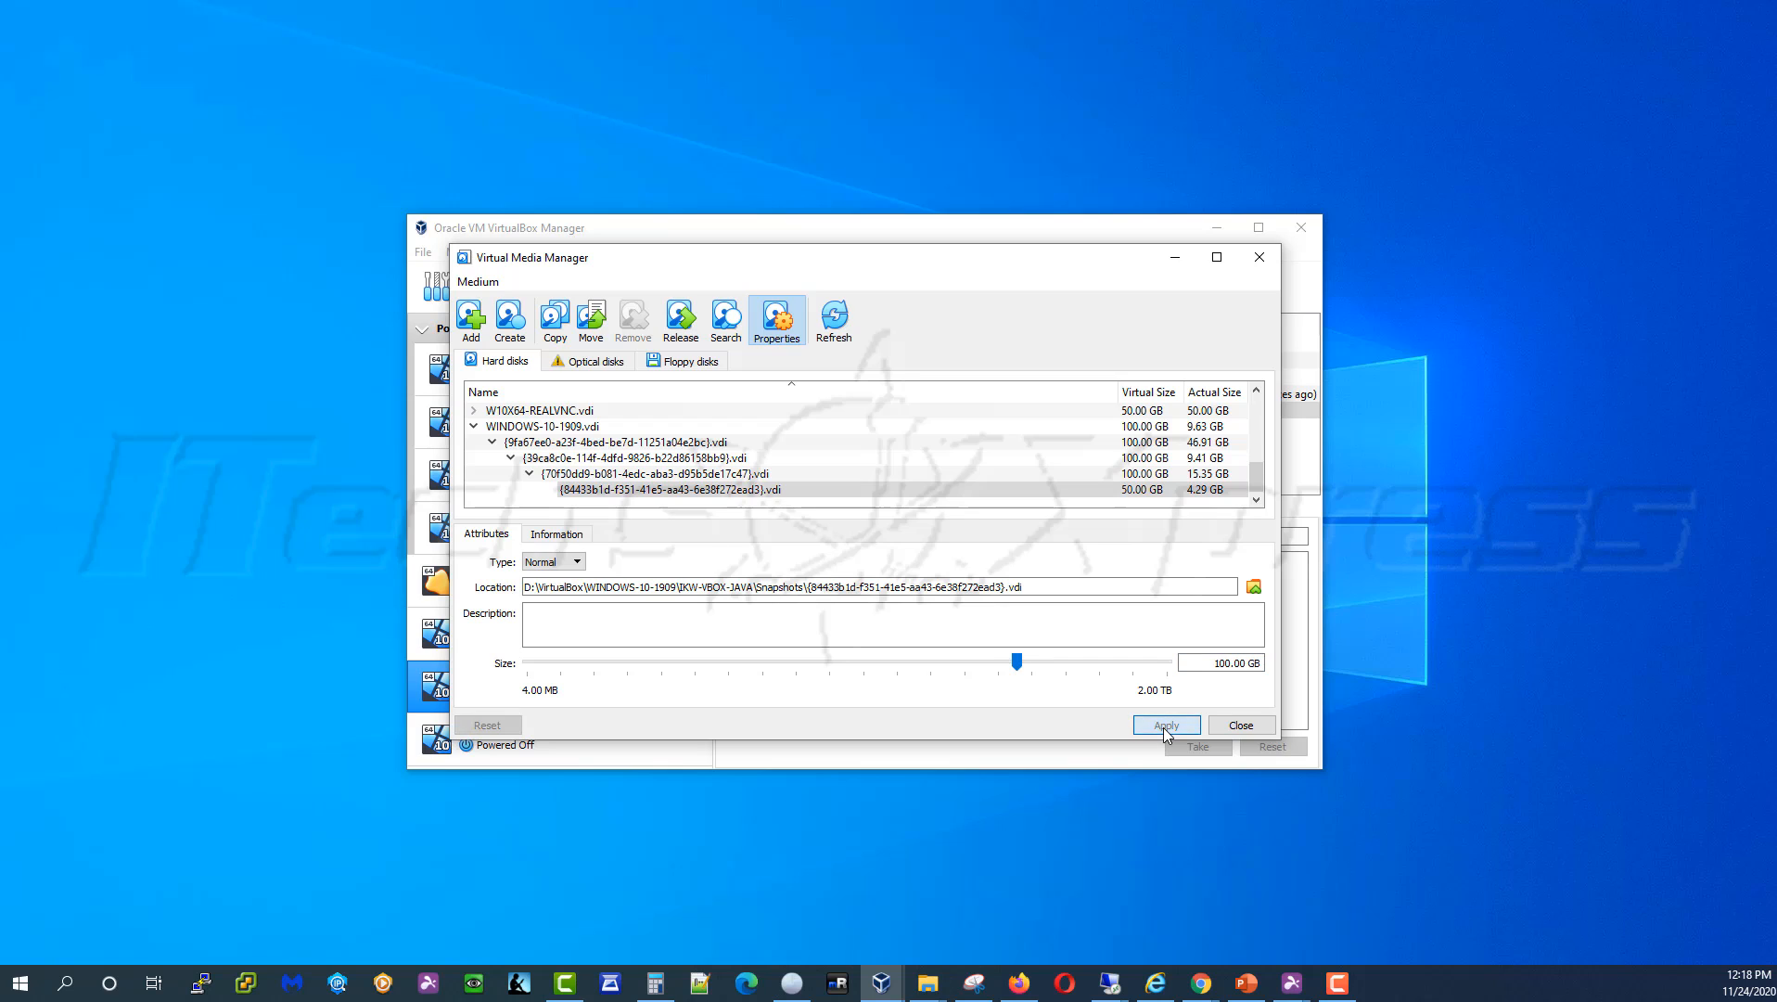
# Step up the disk tree to verify each size, ending on the base WINDOWS-10-1909.vdi
pyautogui.click(1150, 474)
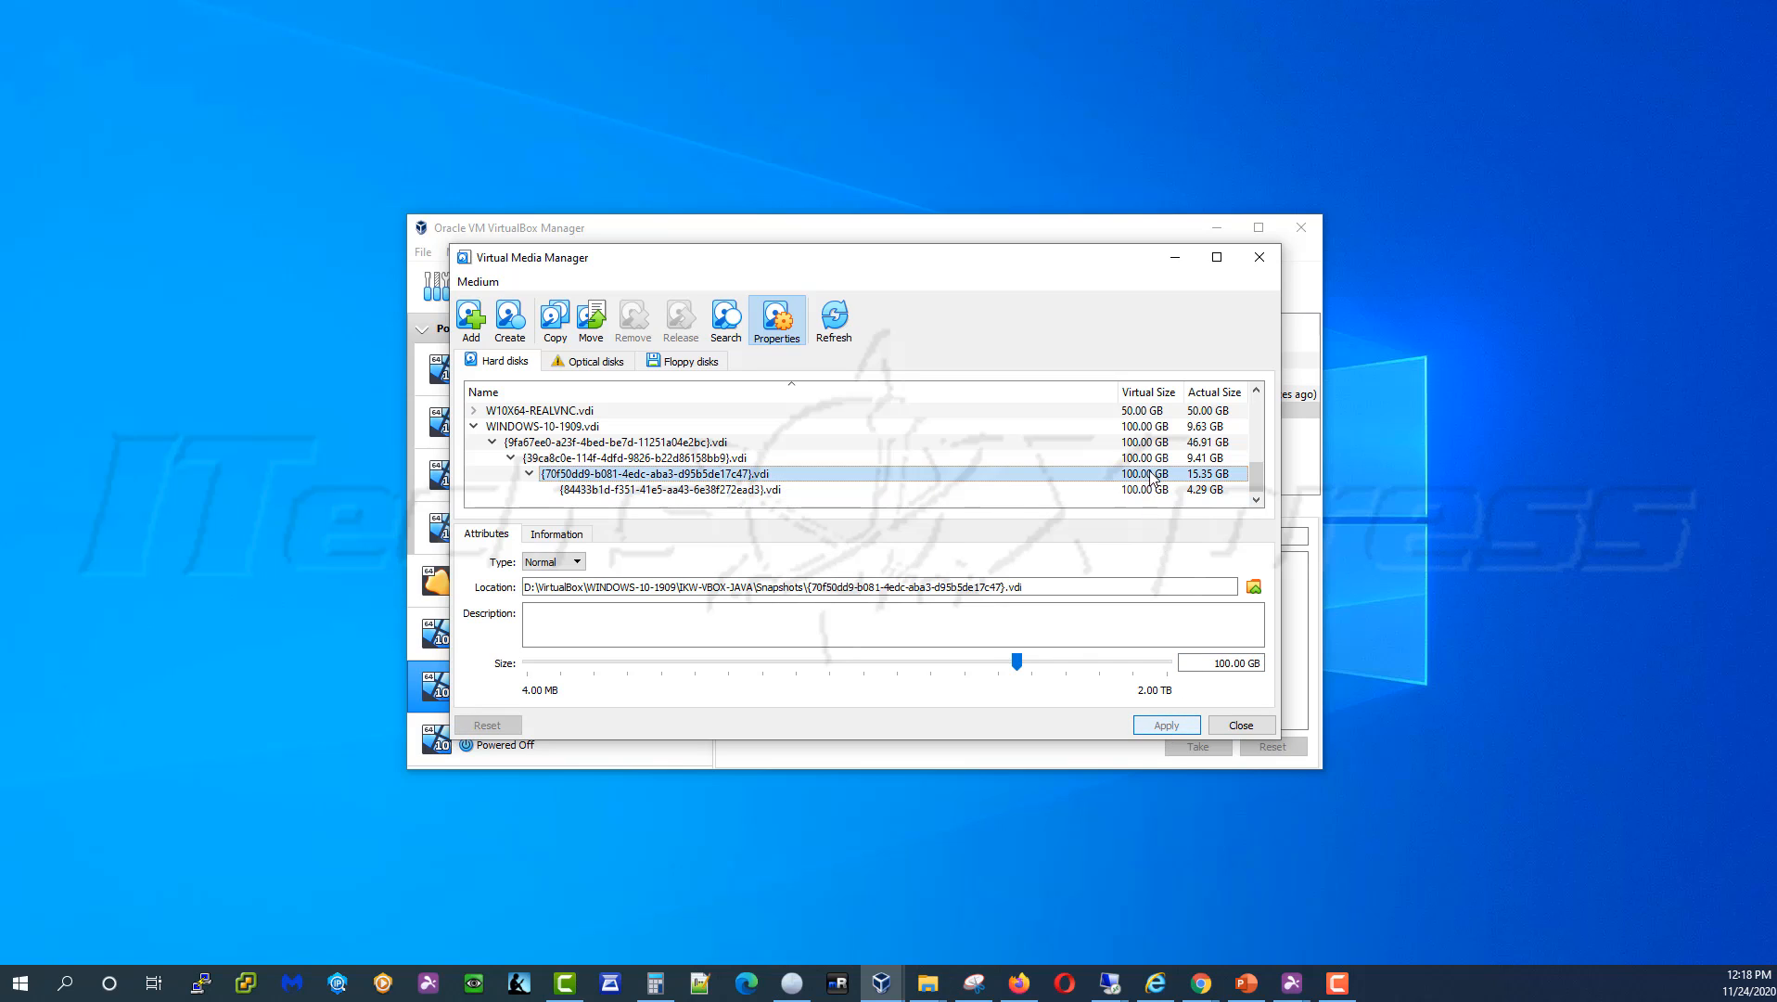
pyautogui.click(1151, 458)
pyautogui.click(1150, 444)
pyautogui.click(1147, 428)
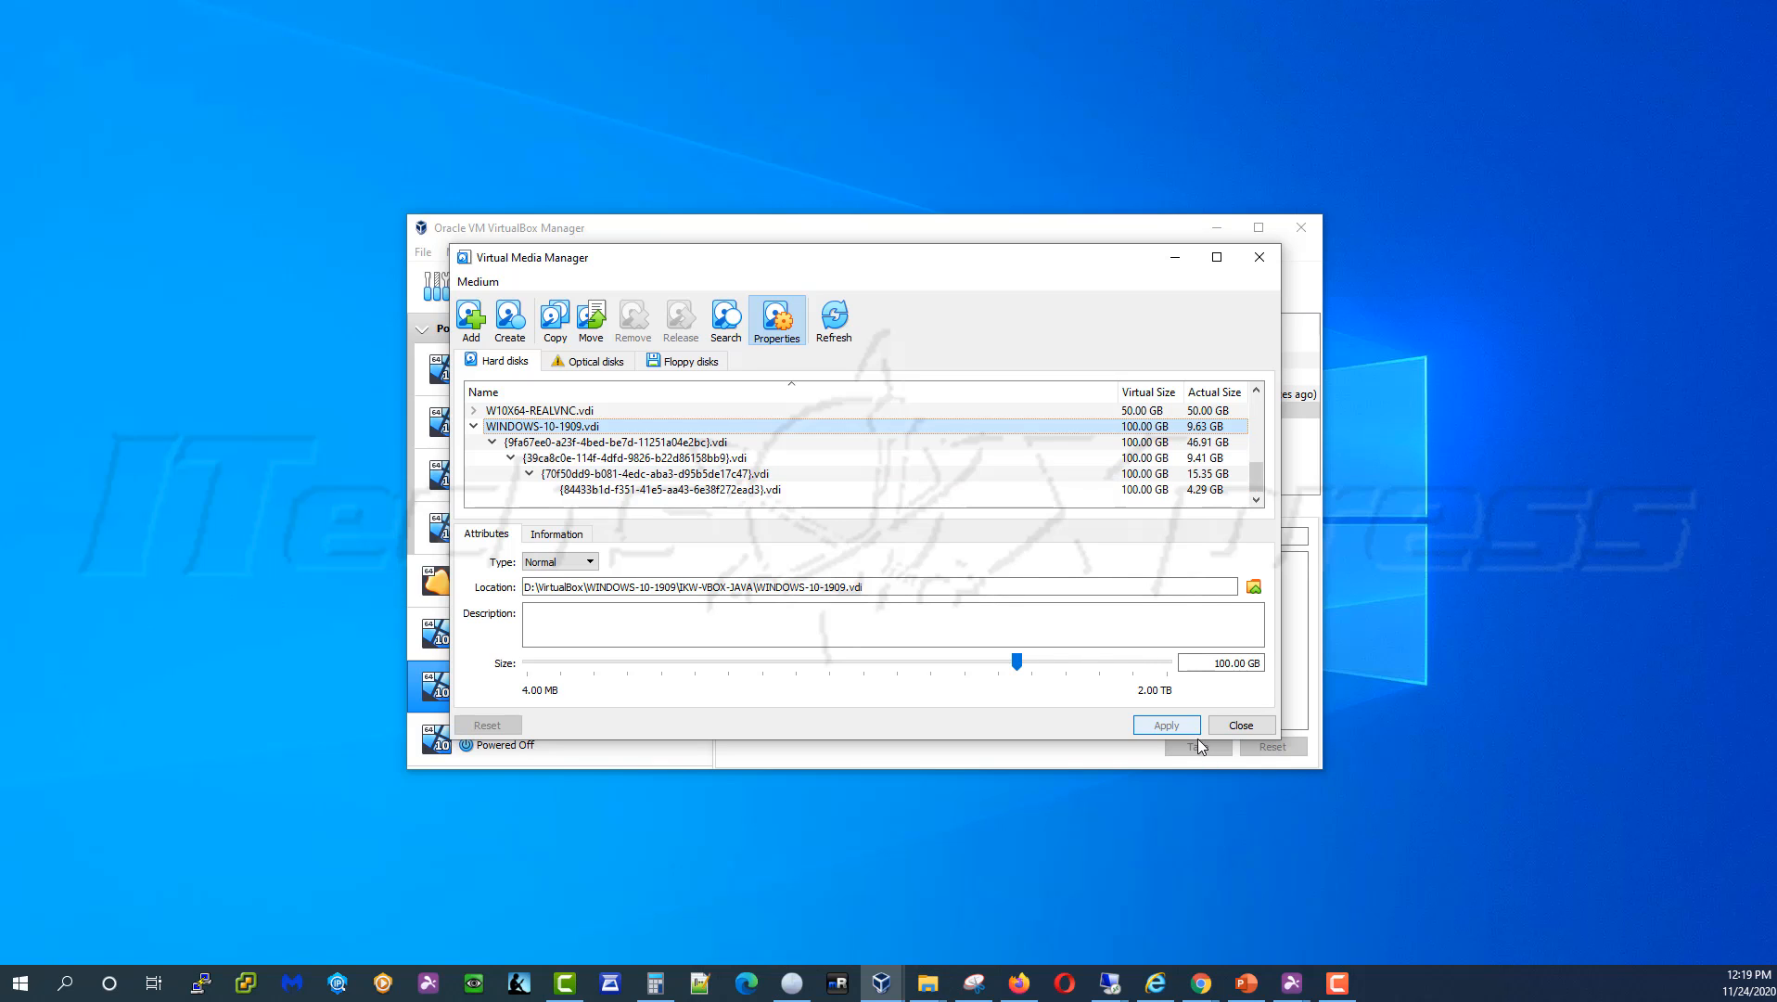
# Close the Virtual Media Manager, start IKW-VBOX-JAVA, and bring its booting window forward
pyautogui.click(1241, 725)
pyautogui.rightClick(536, 684)
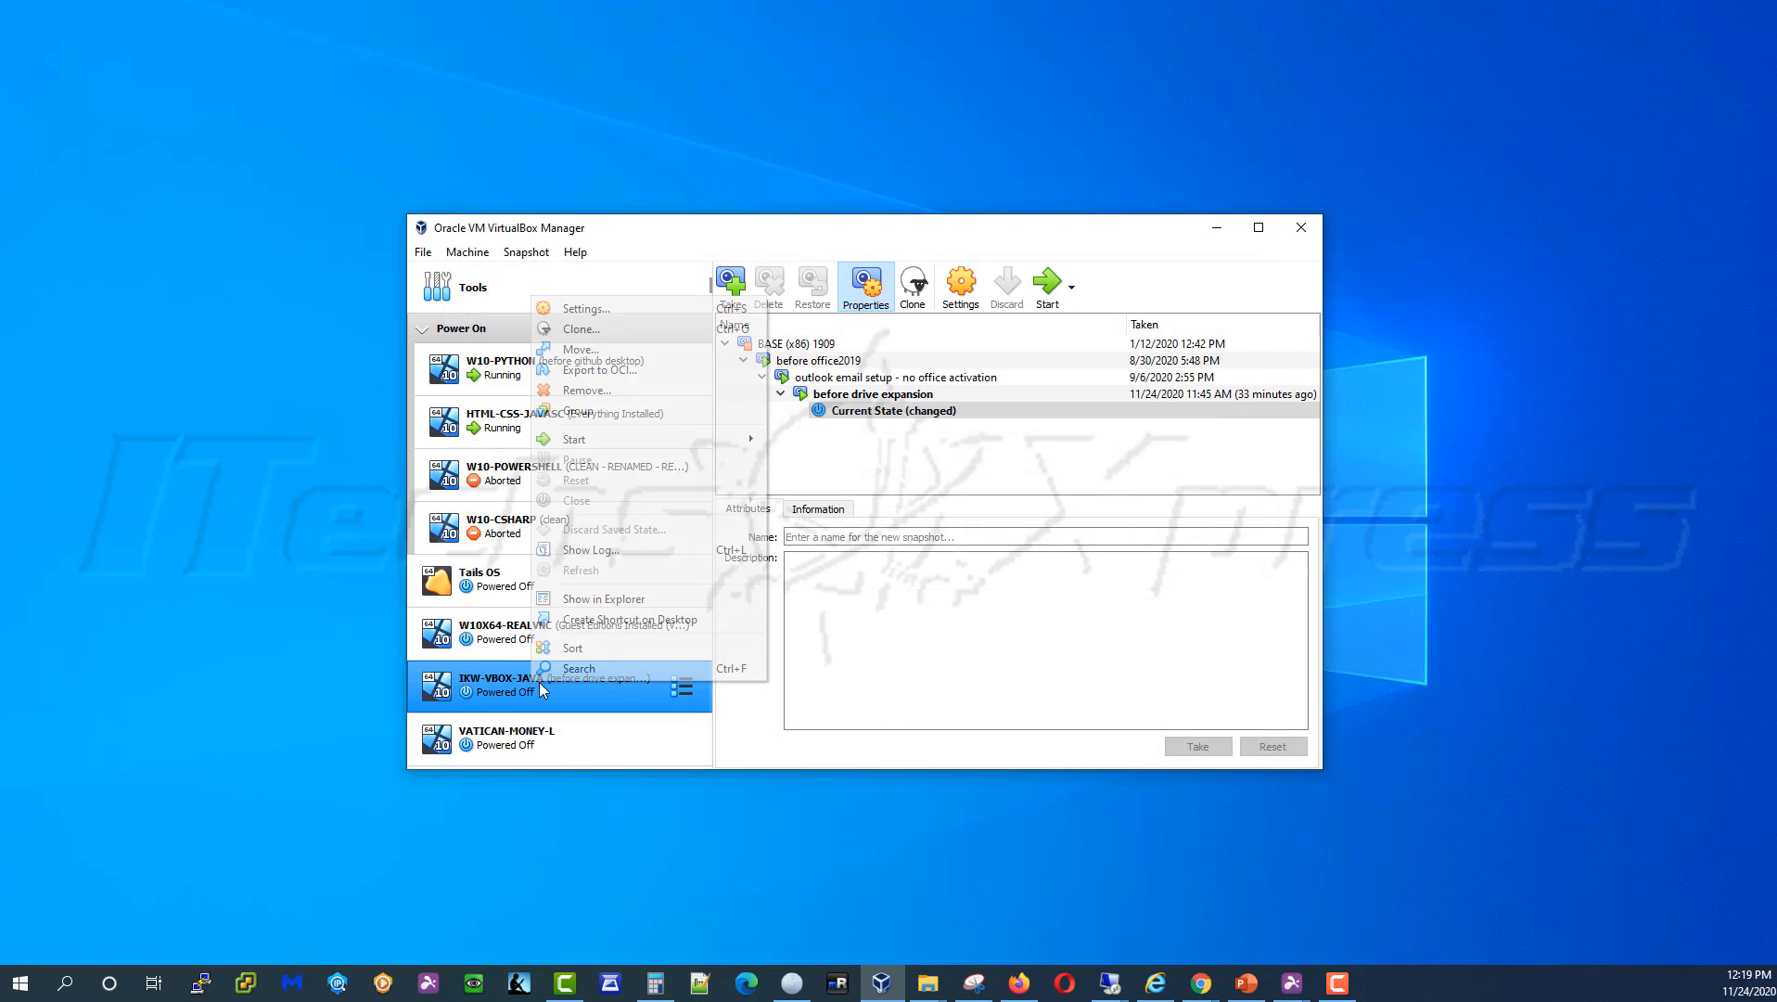
pyautogui.click(1053, 295)
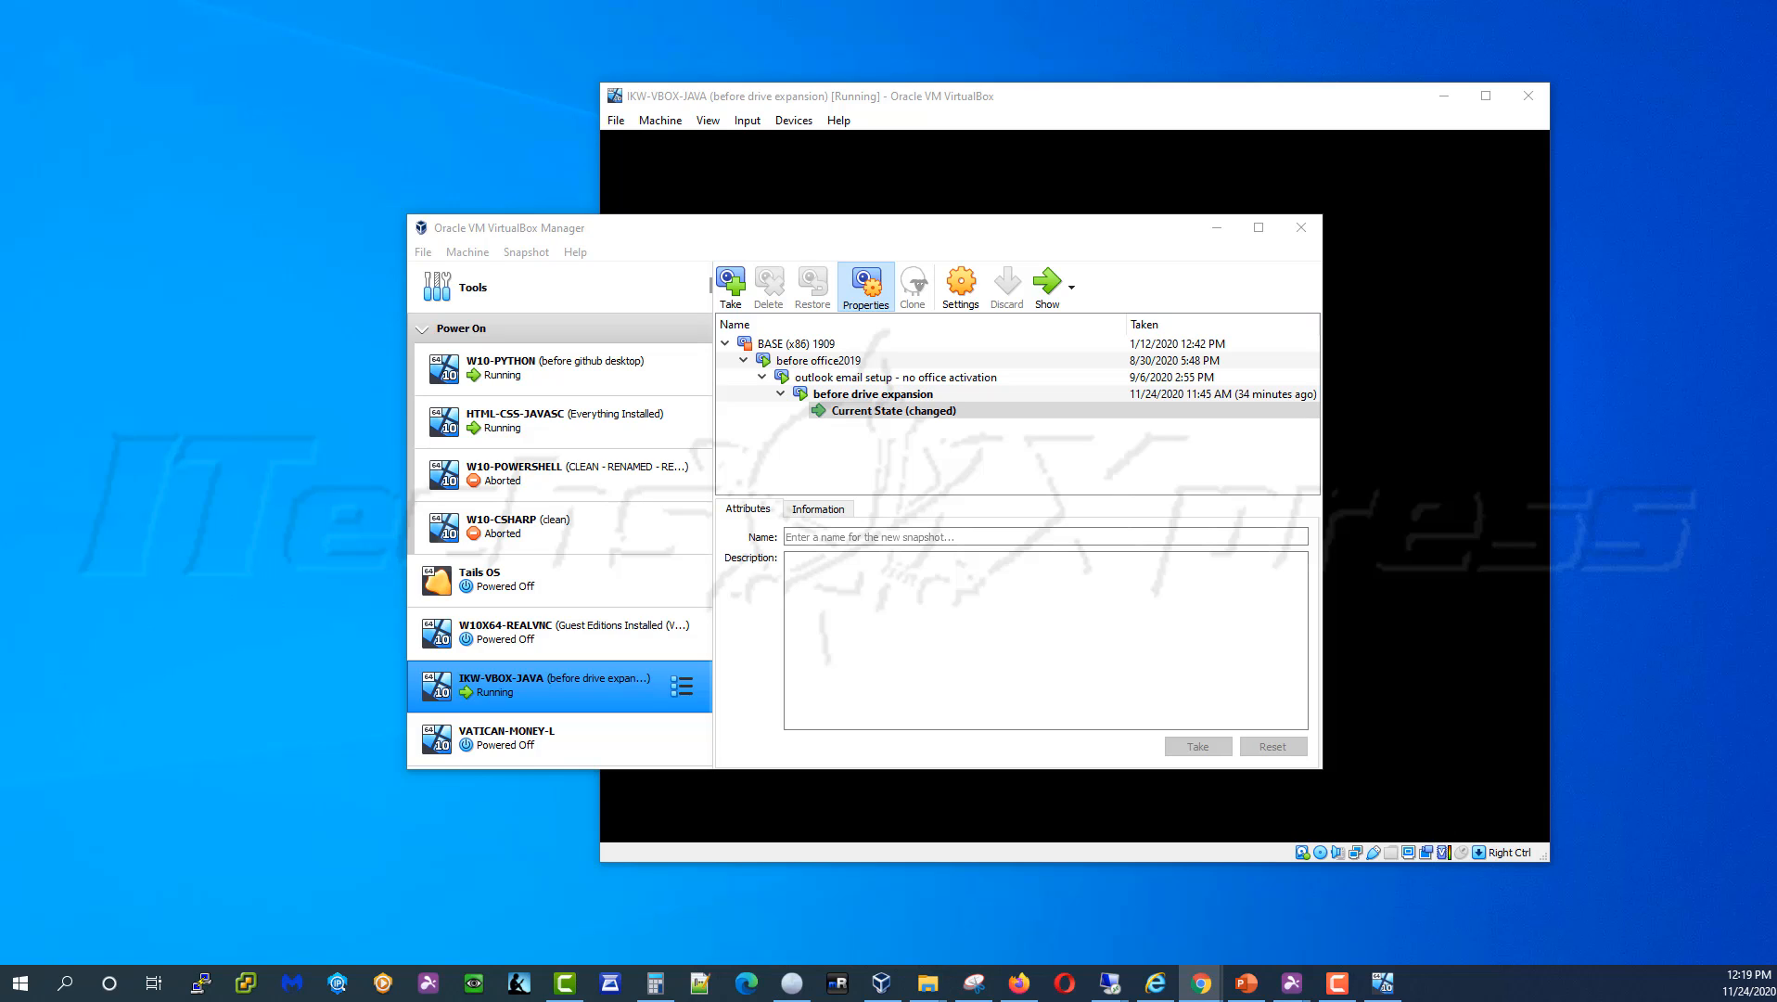
pyautogui.click(1005, 178)
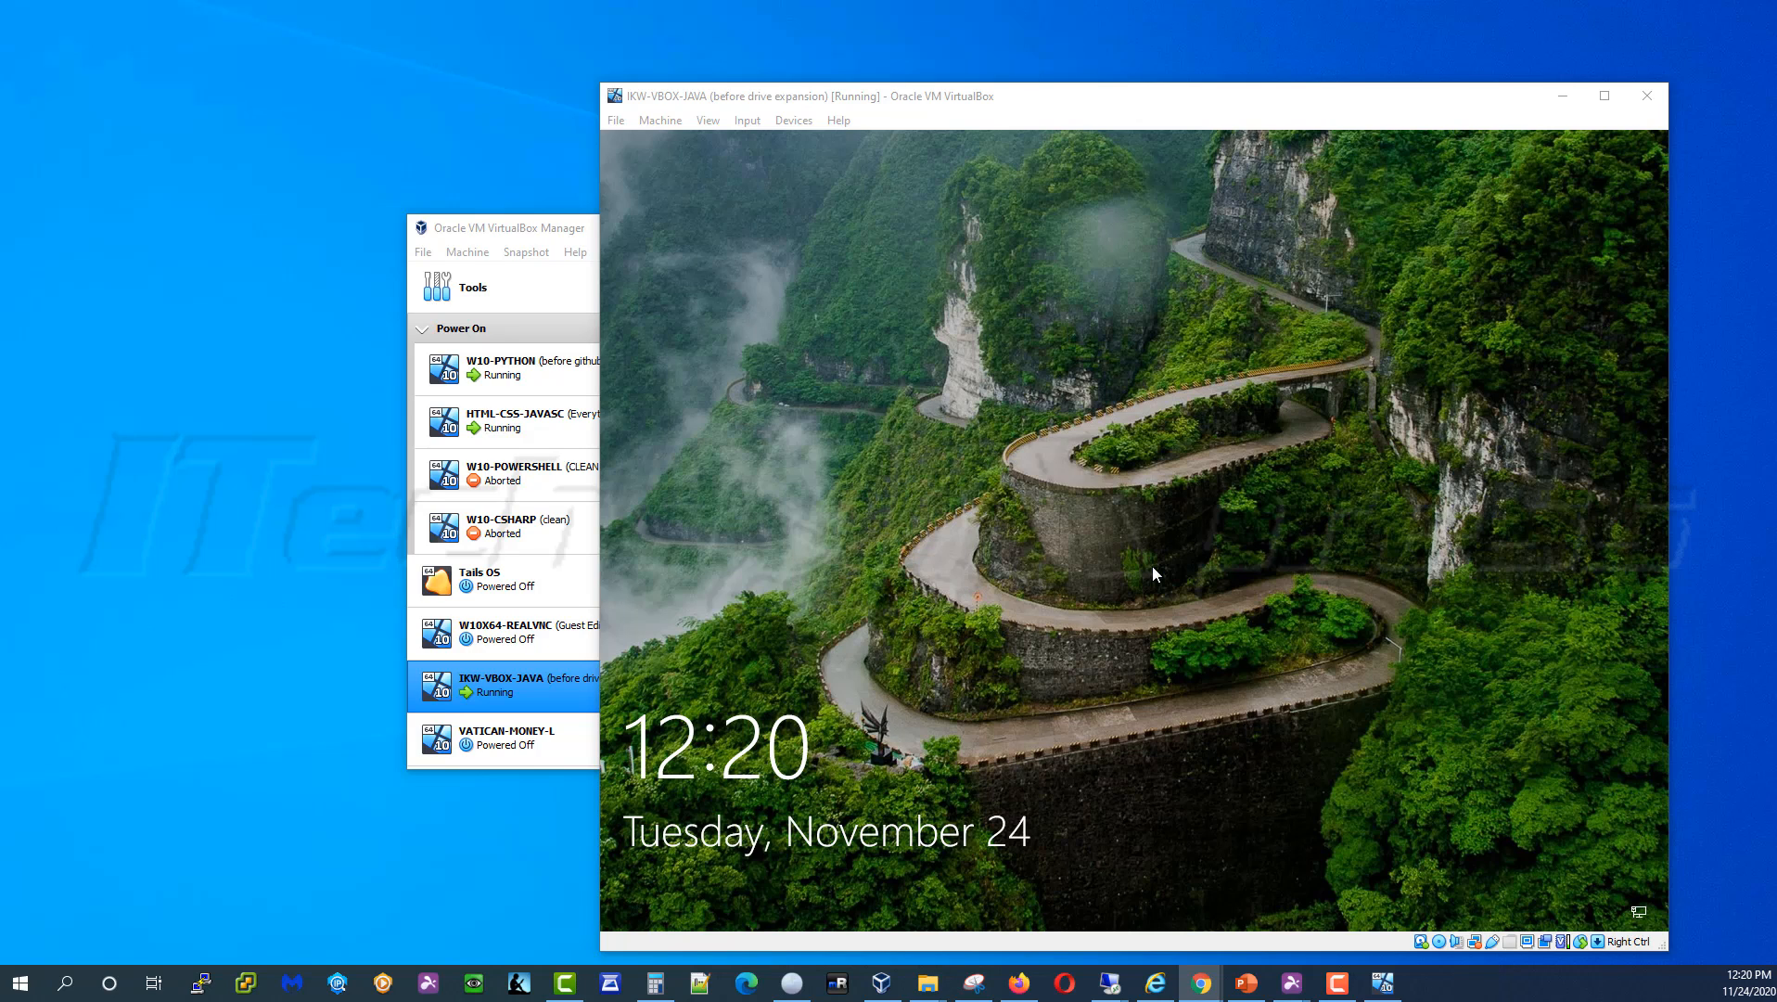
# Sign in to the Windows guest with the admin account password
pyautogui.click(1009, 620)
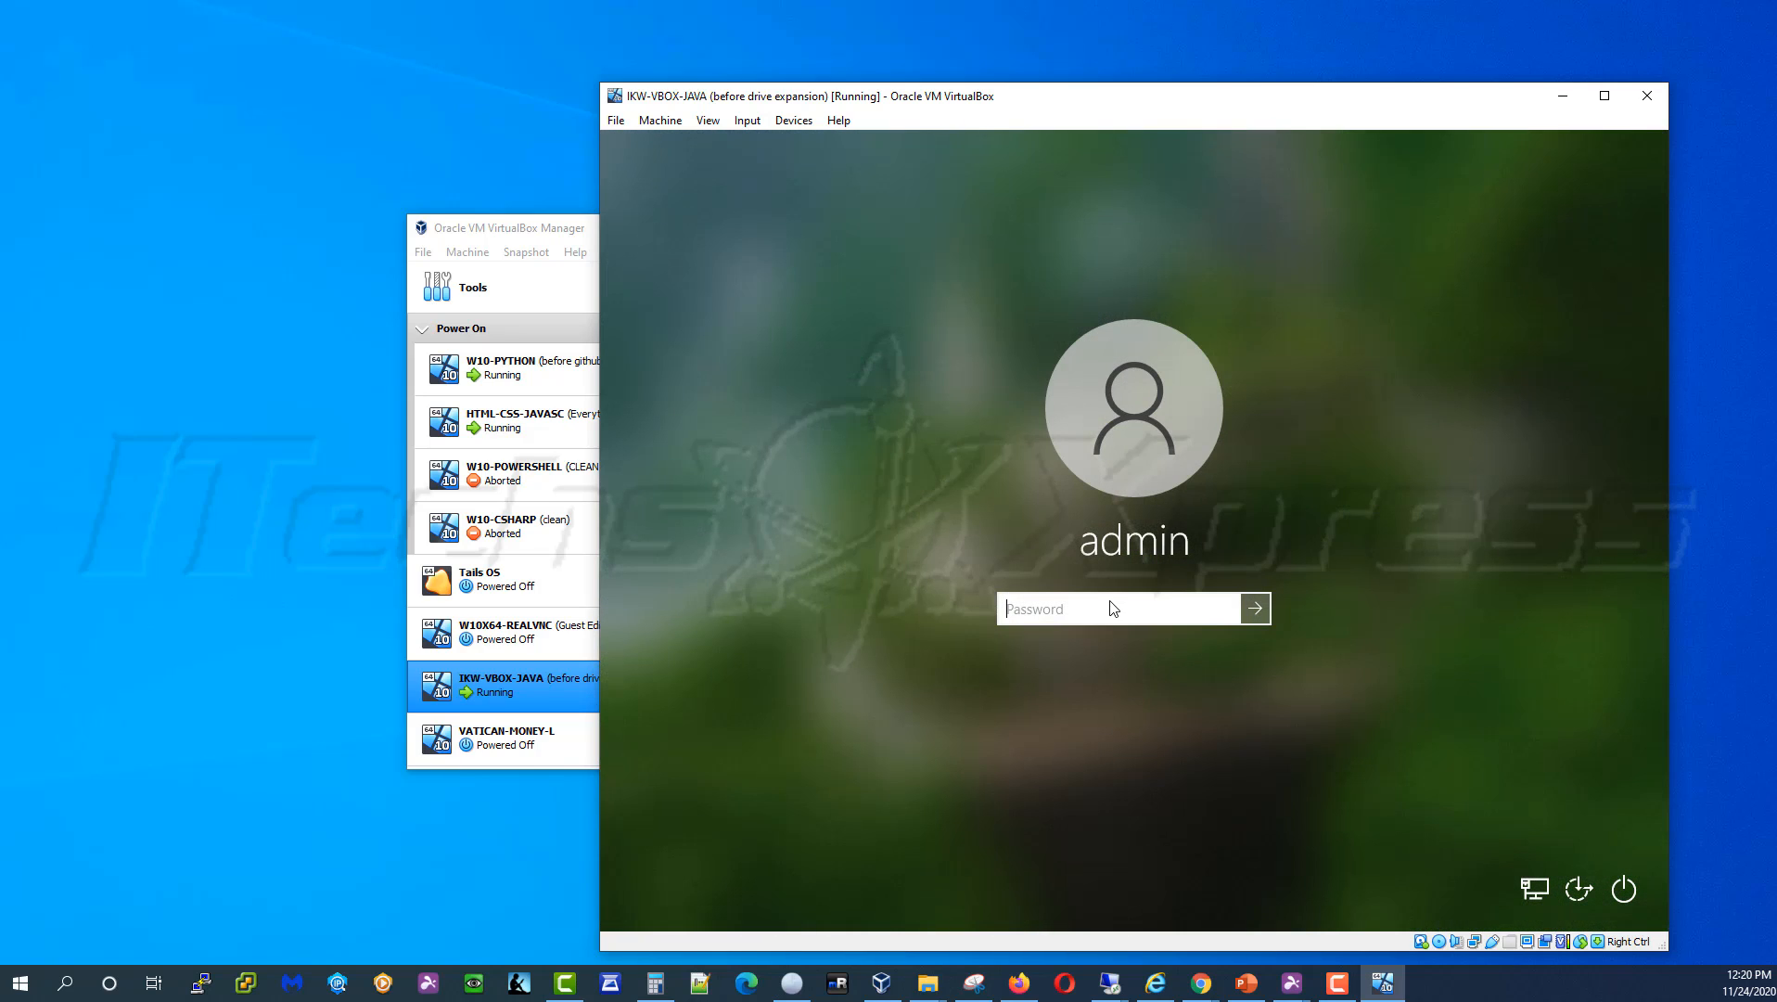
pyautogui.write('•••••••')
pyautogui.press('Return')
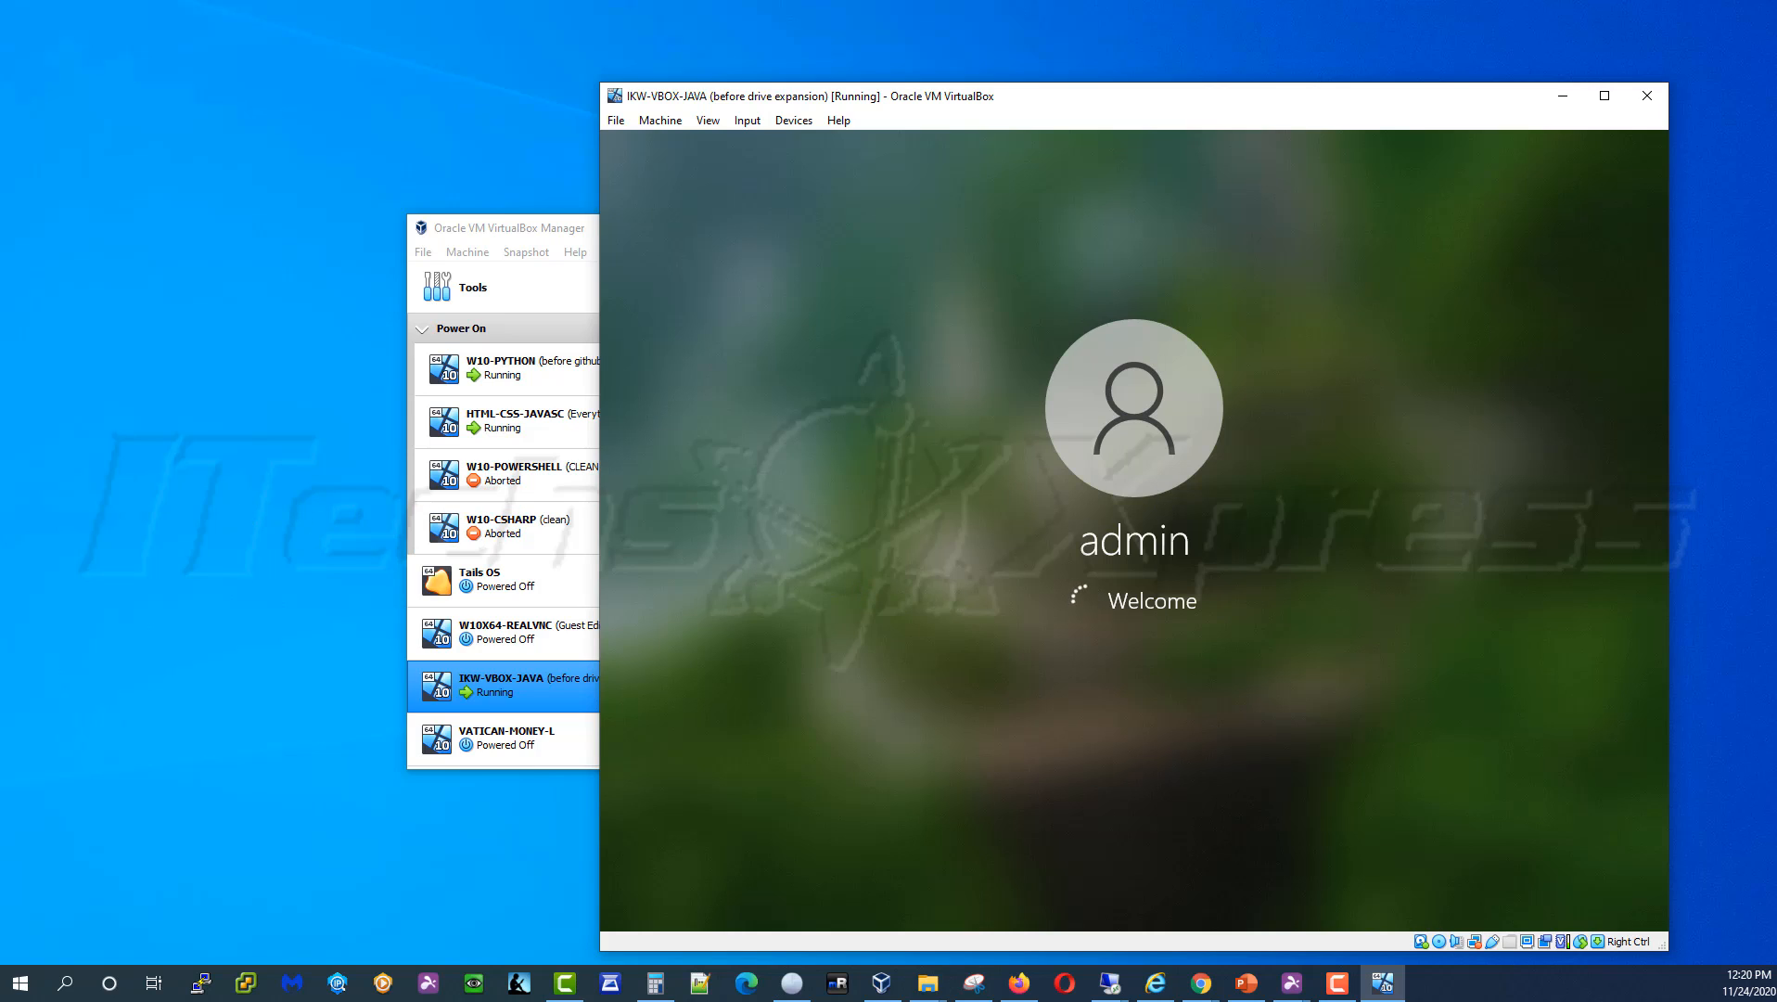
# Check the VirtualBox version (6.1.16) in Help > About, then close it
pyautogui.click(844, 122)
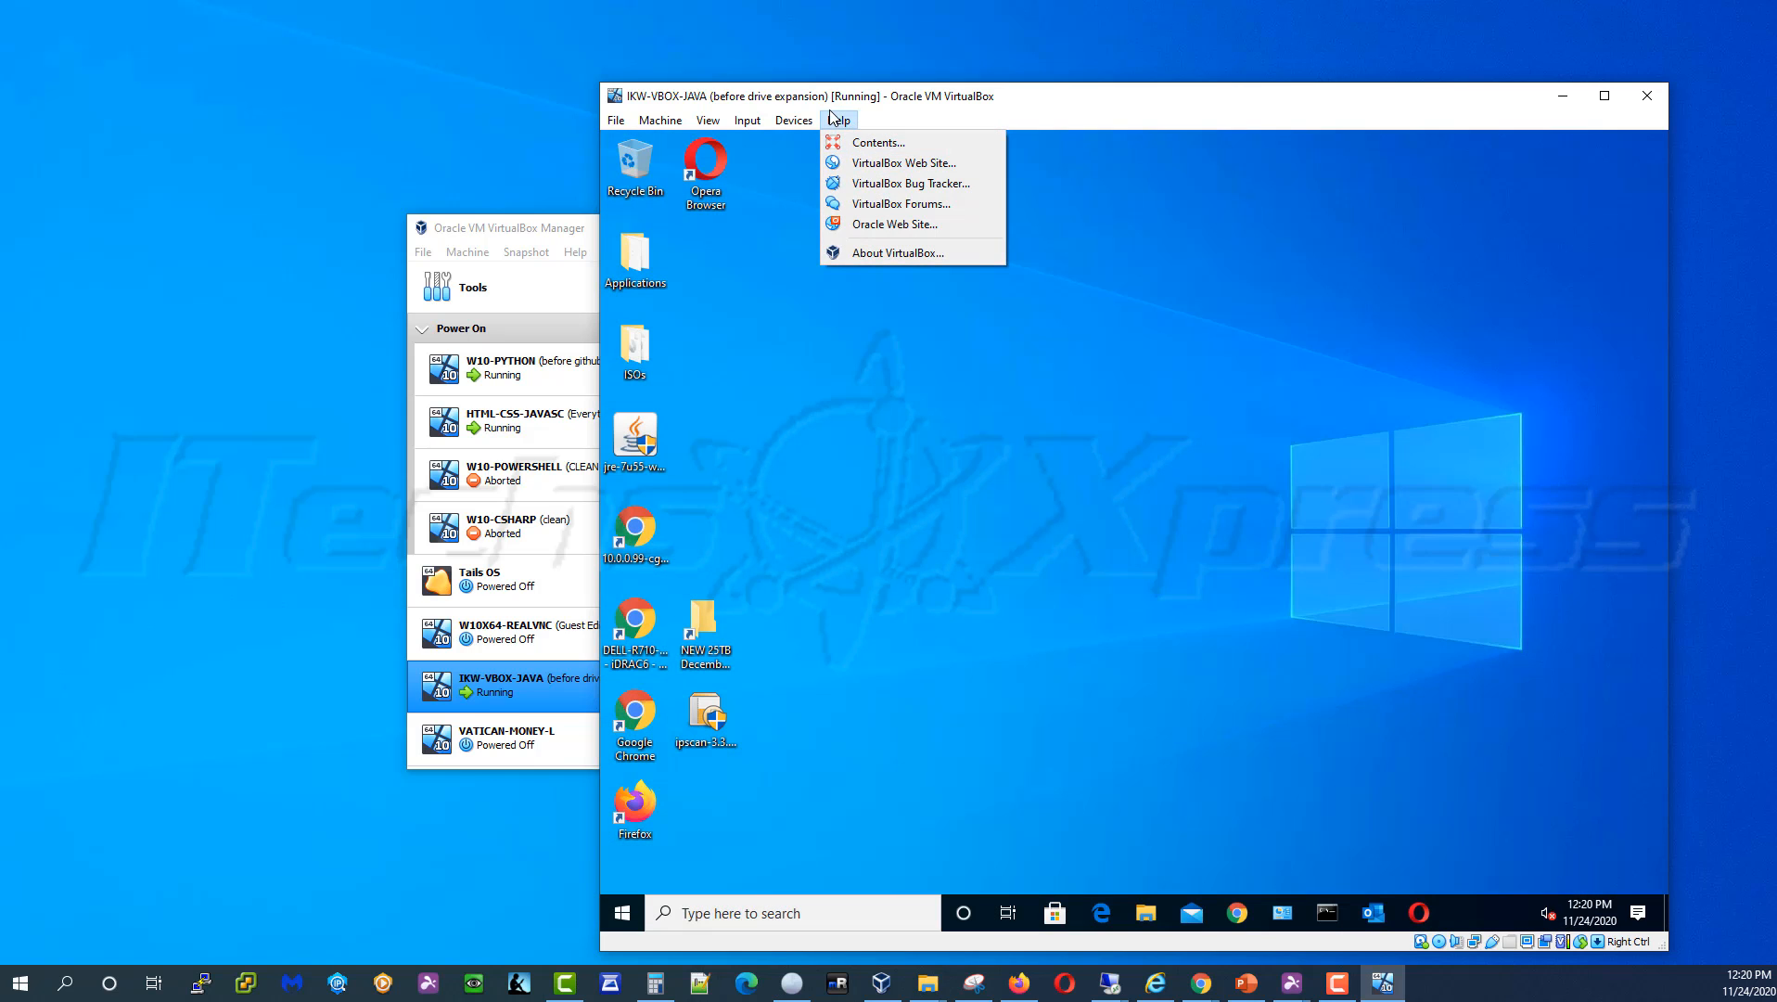
pyautogui.click(849, 120)
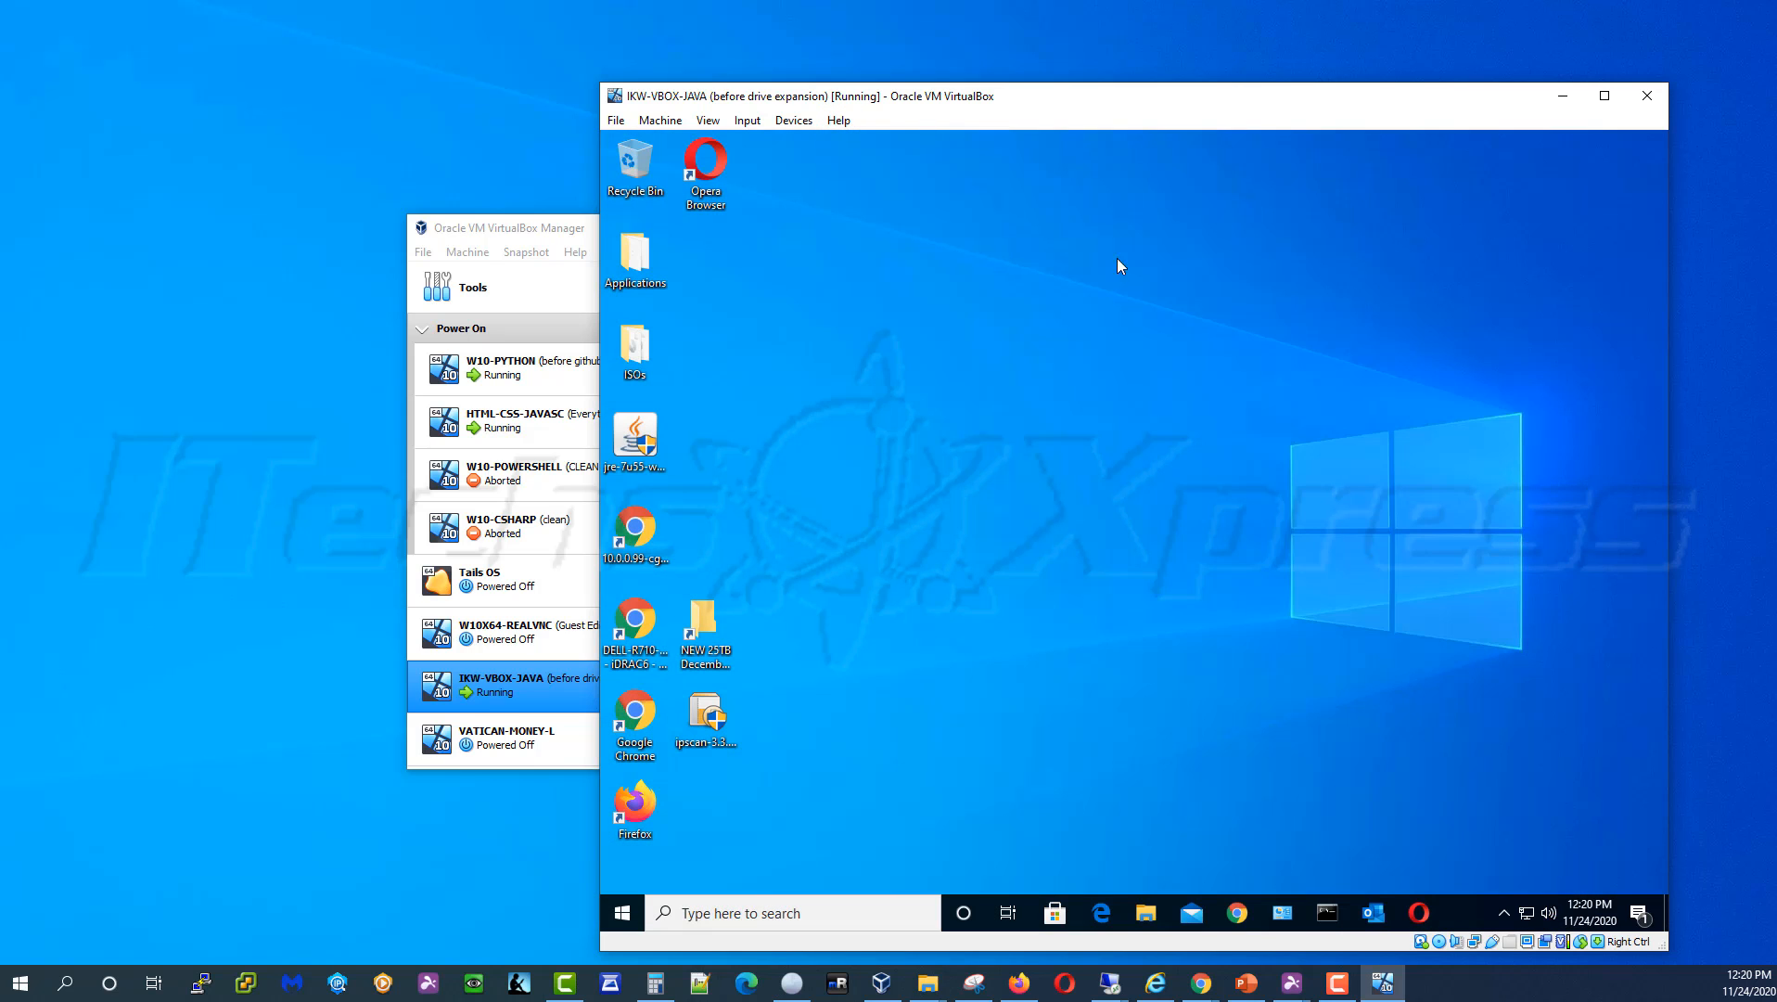
pyautogui.click(839, 120)
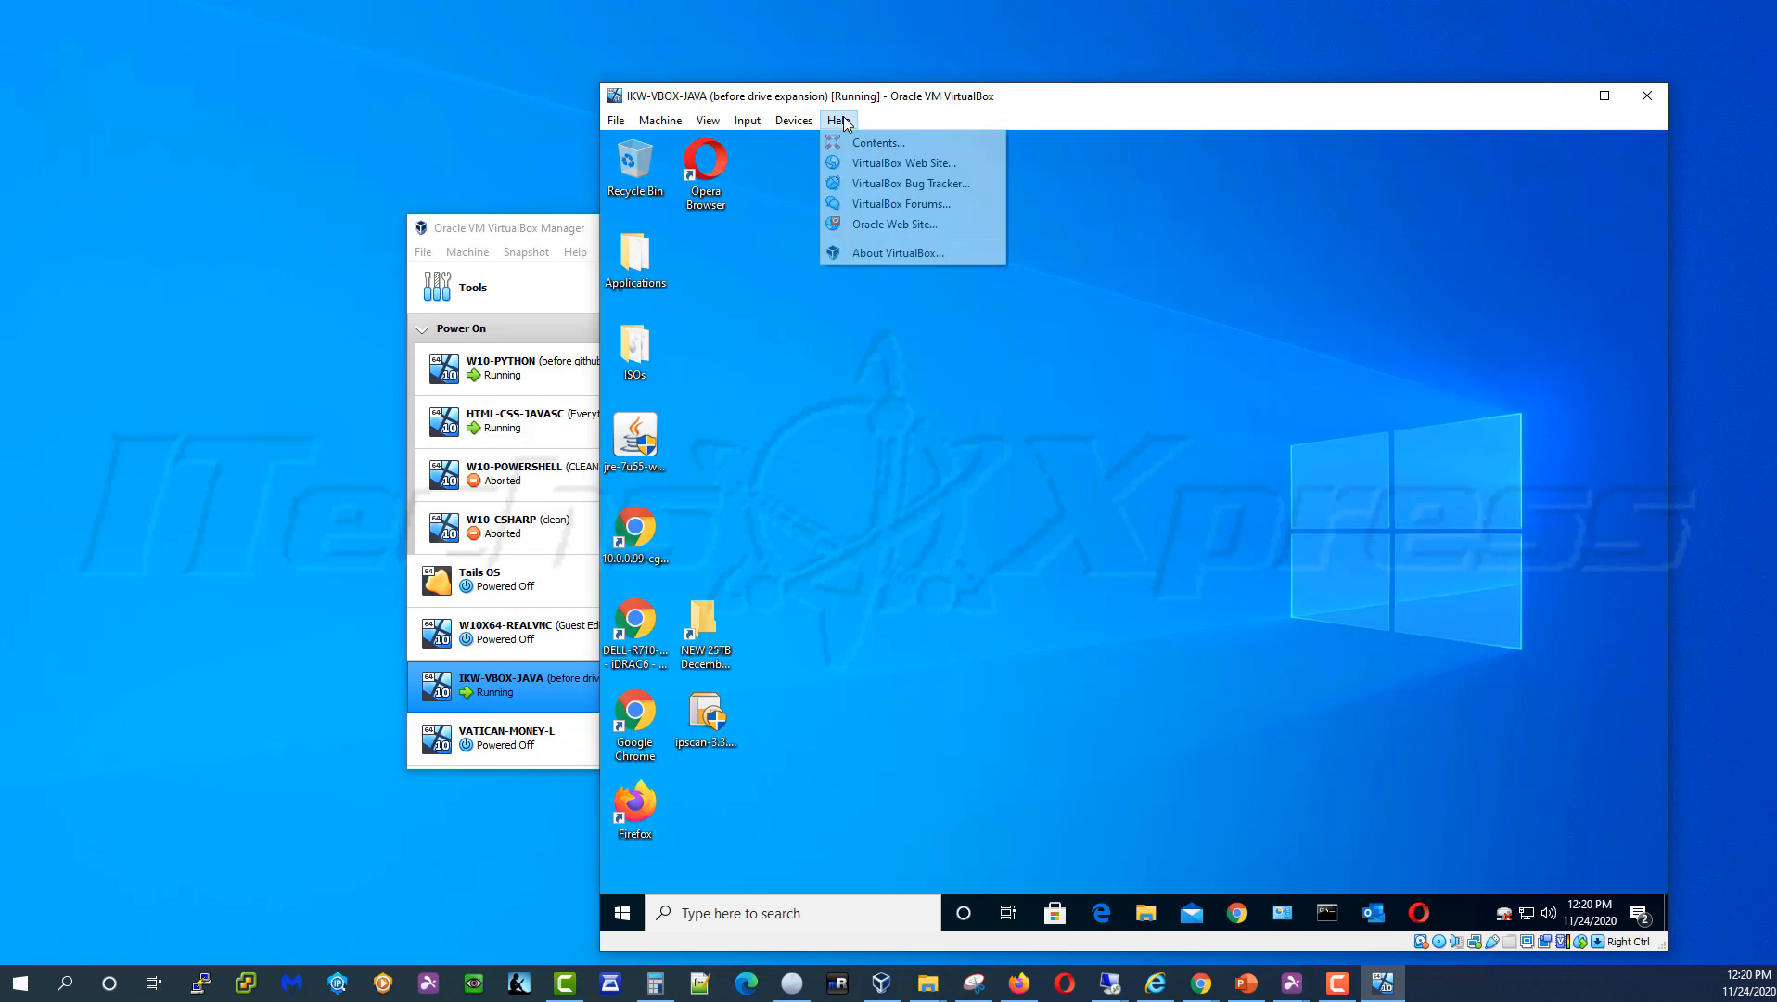
pyautogui.click(898, 254)
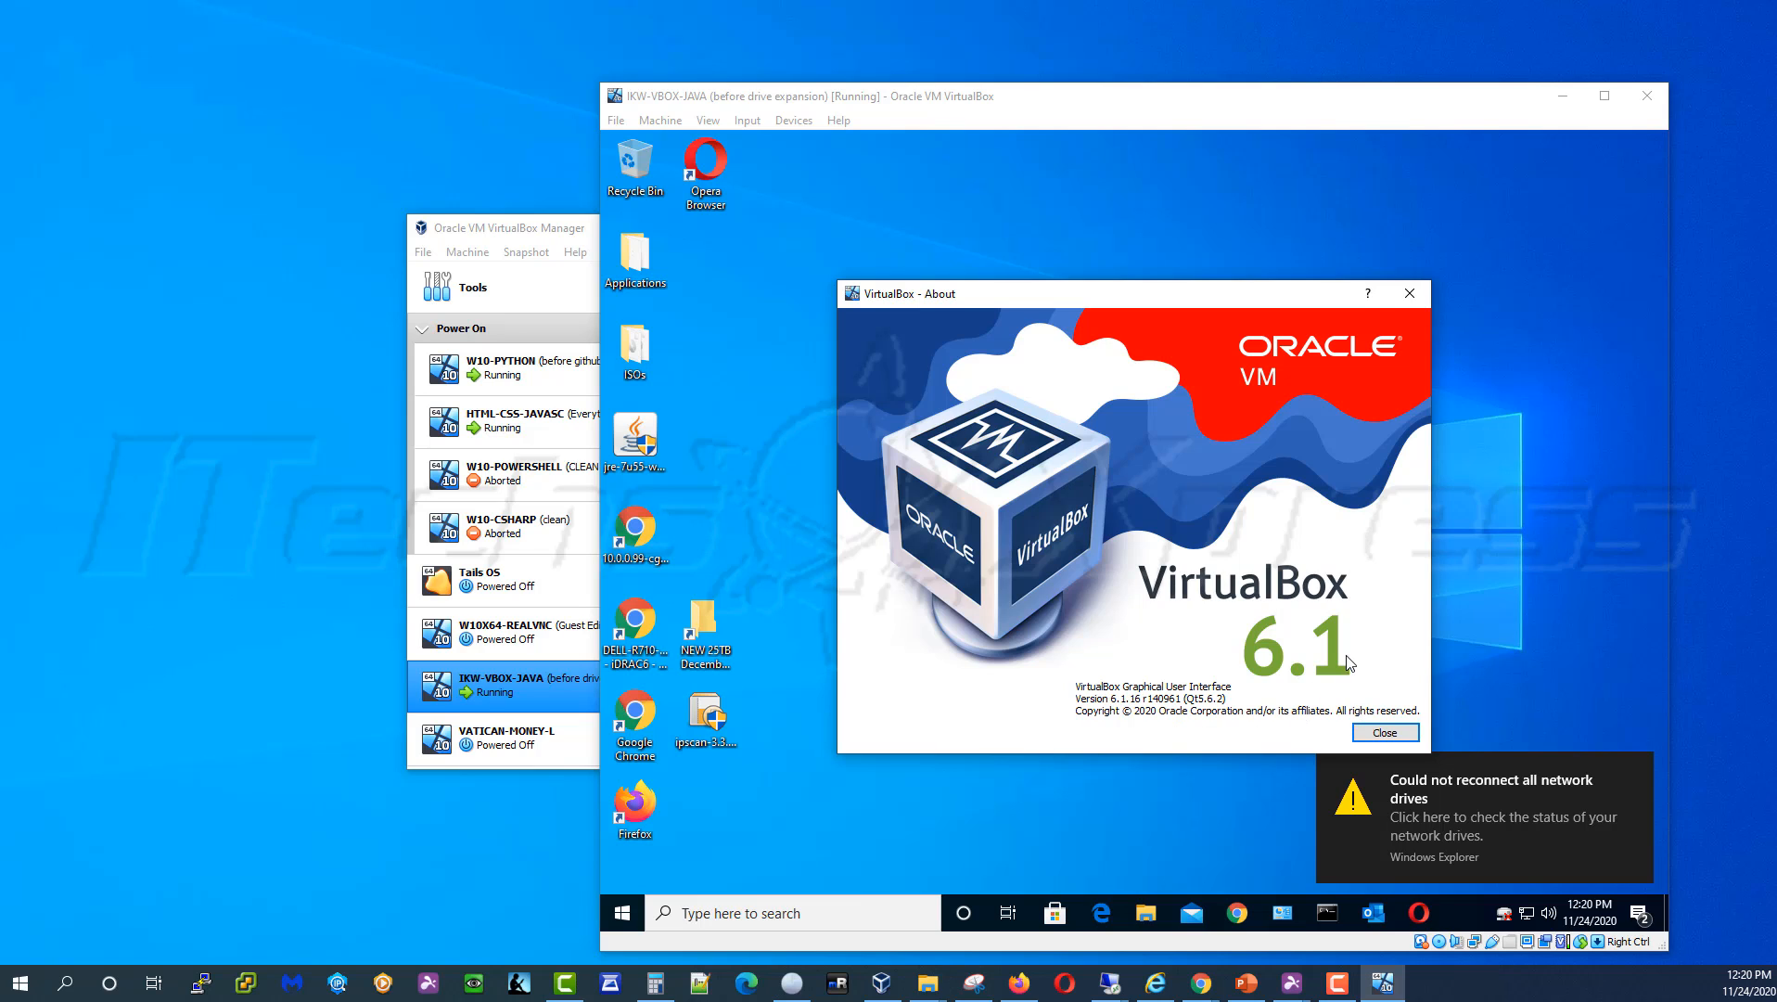
pyautogui.click(1383, 734)
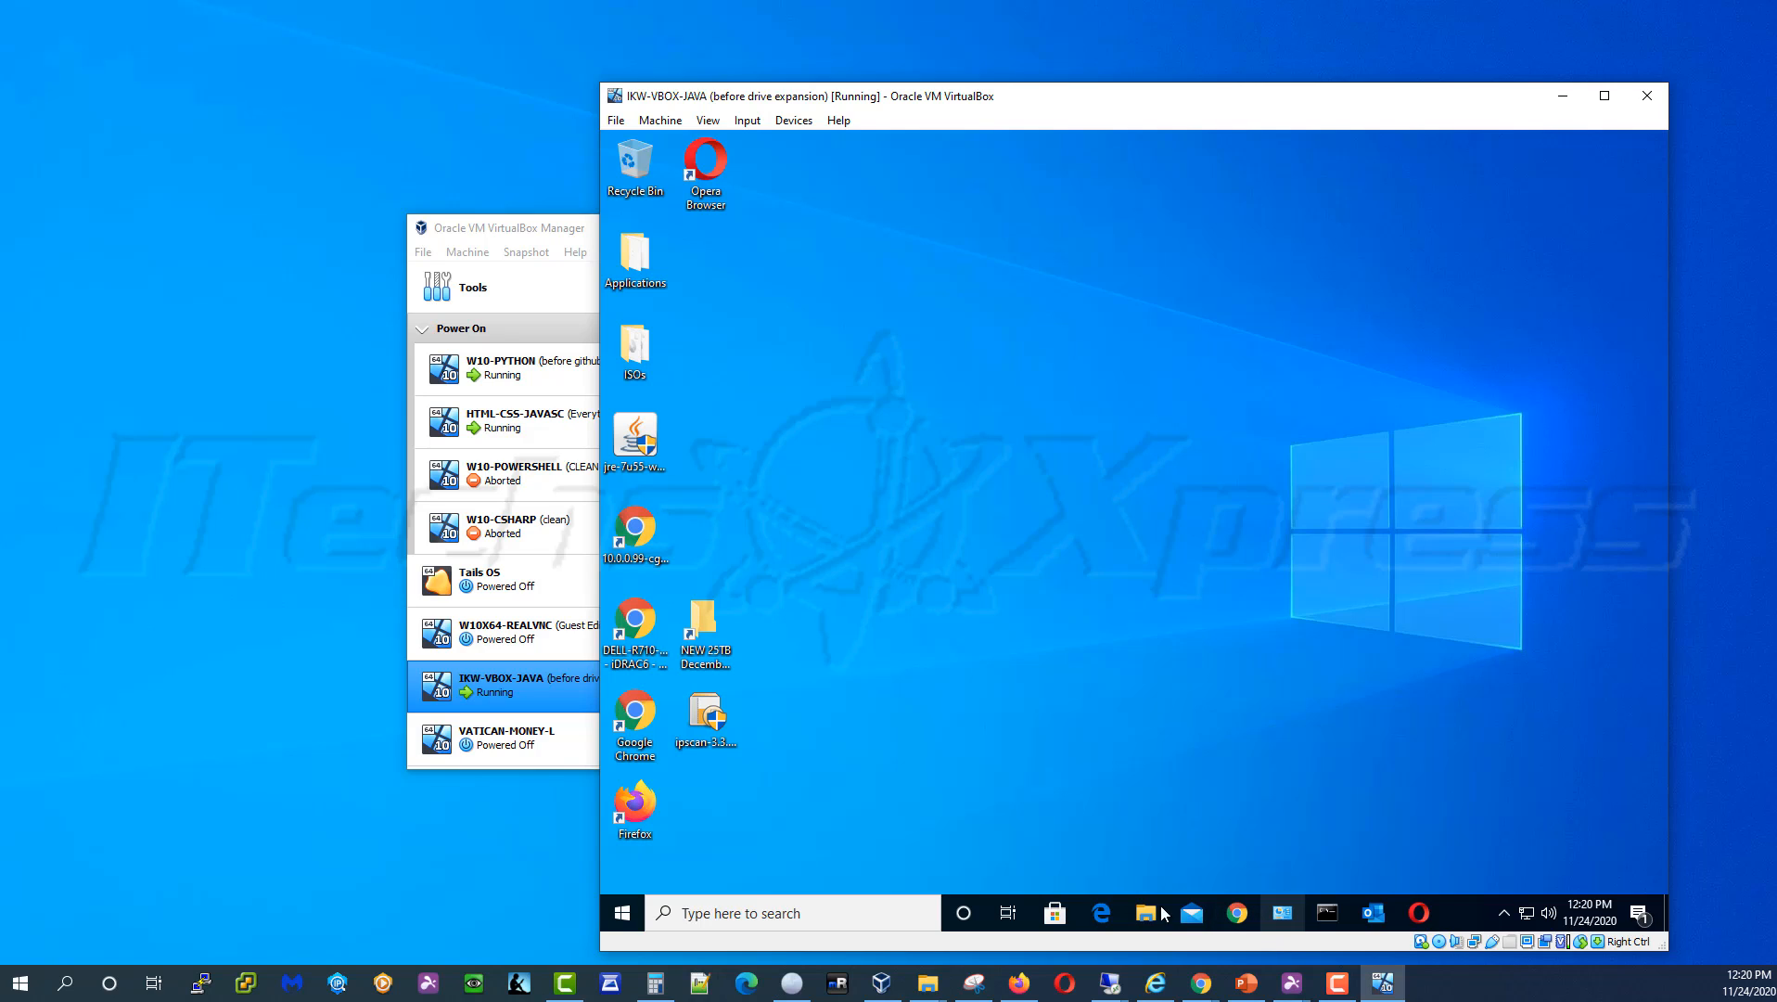
# Launch Disk Management from the guest's Win+X menu, showing Disk 0 at 100 GB with 50 GB unallocated
pyautogui.rightClick(622, 916)
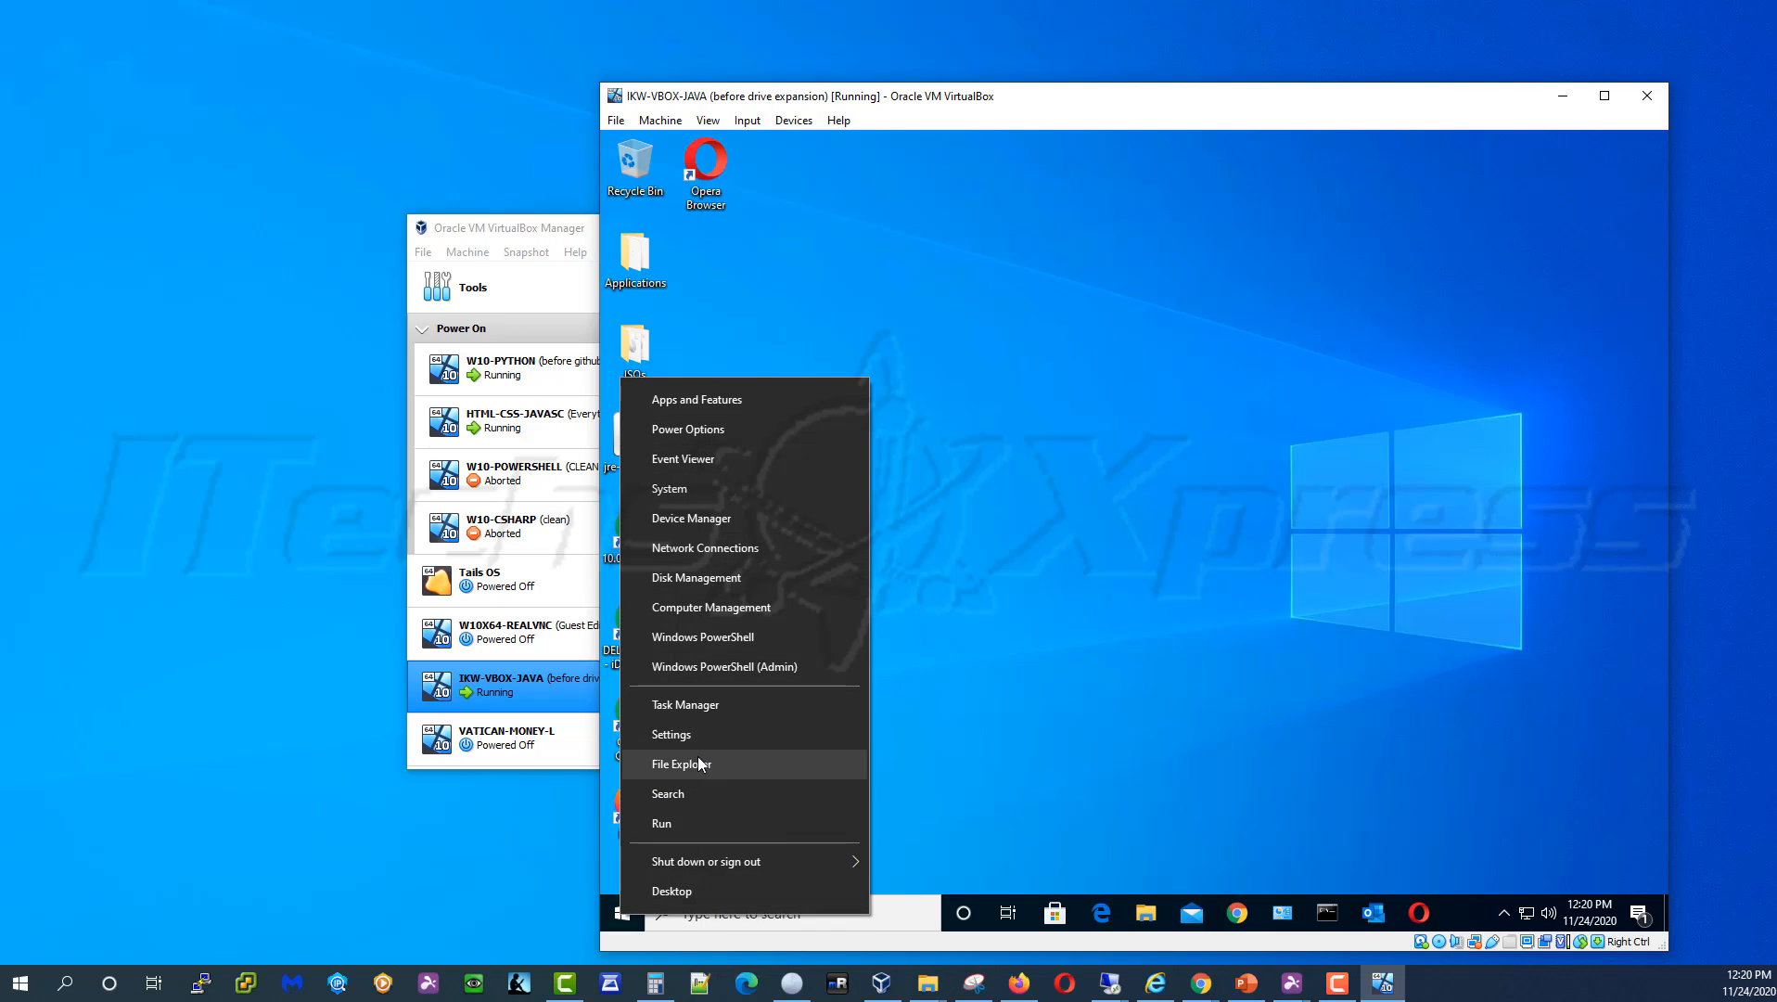
pyautogui.click(711, 579)
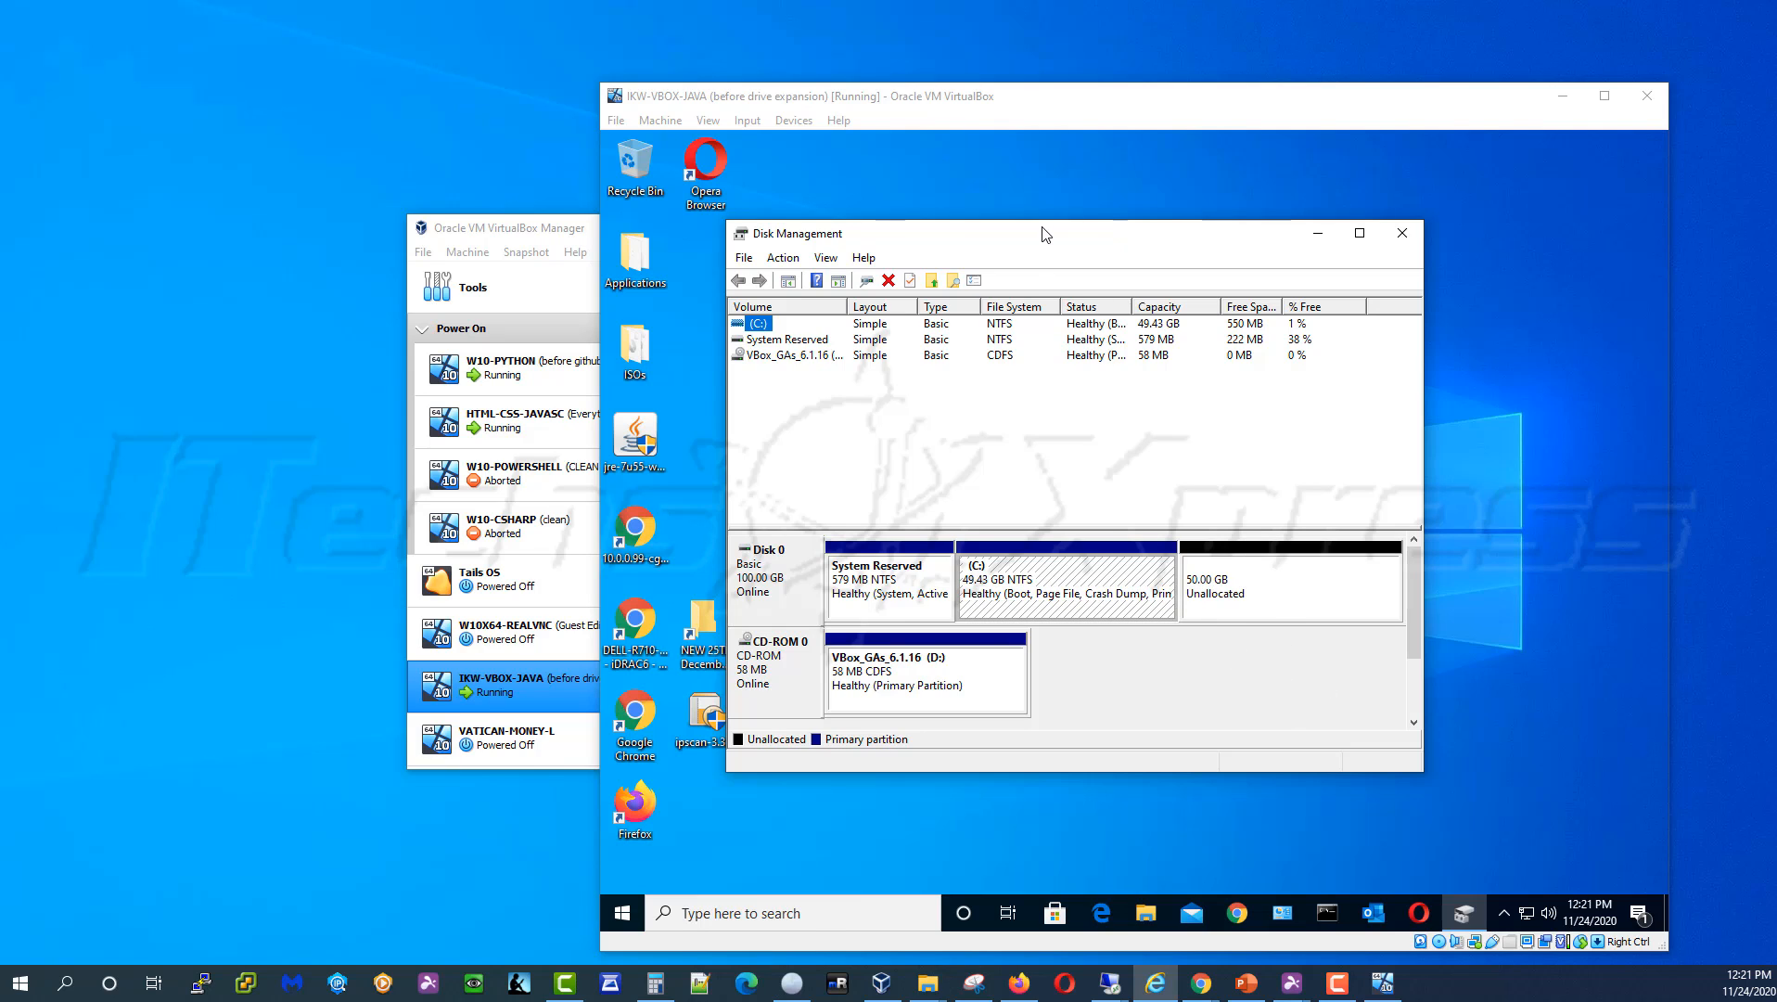
# Inspect the 50 GB unallocated space's actions, then show the C: partition's context menu
pyautogui.moveTo(1045, 234); pyautogui.dragTo(1090, 231)
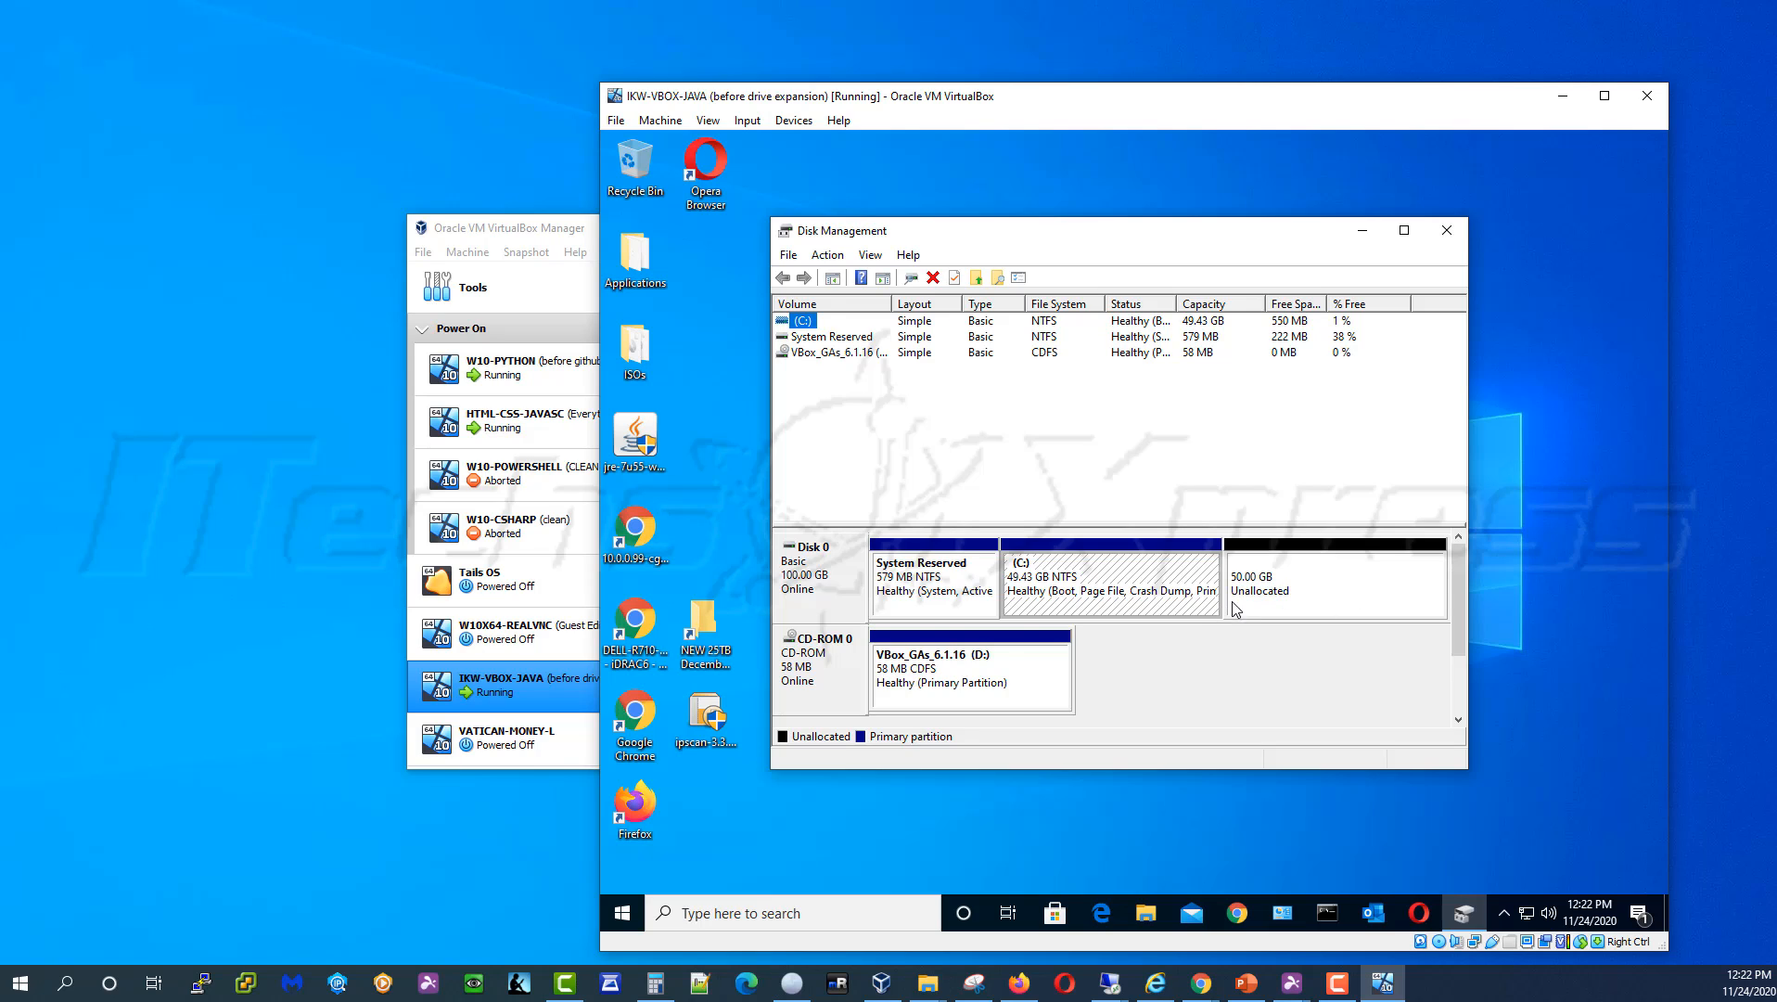
pyautogui.click(1317, 591)
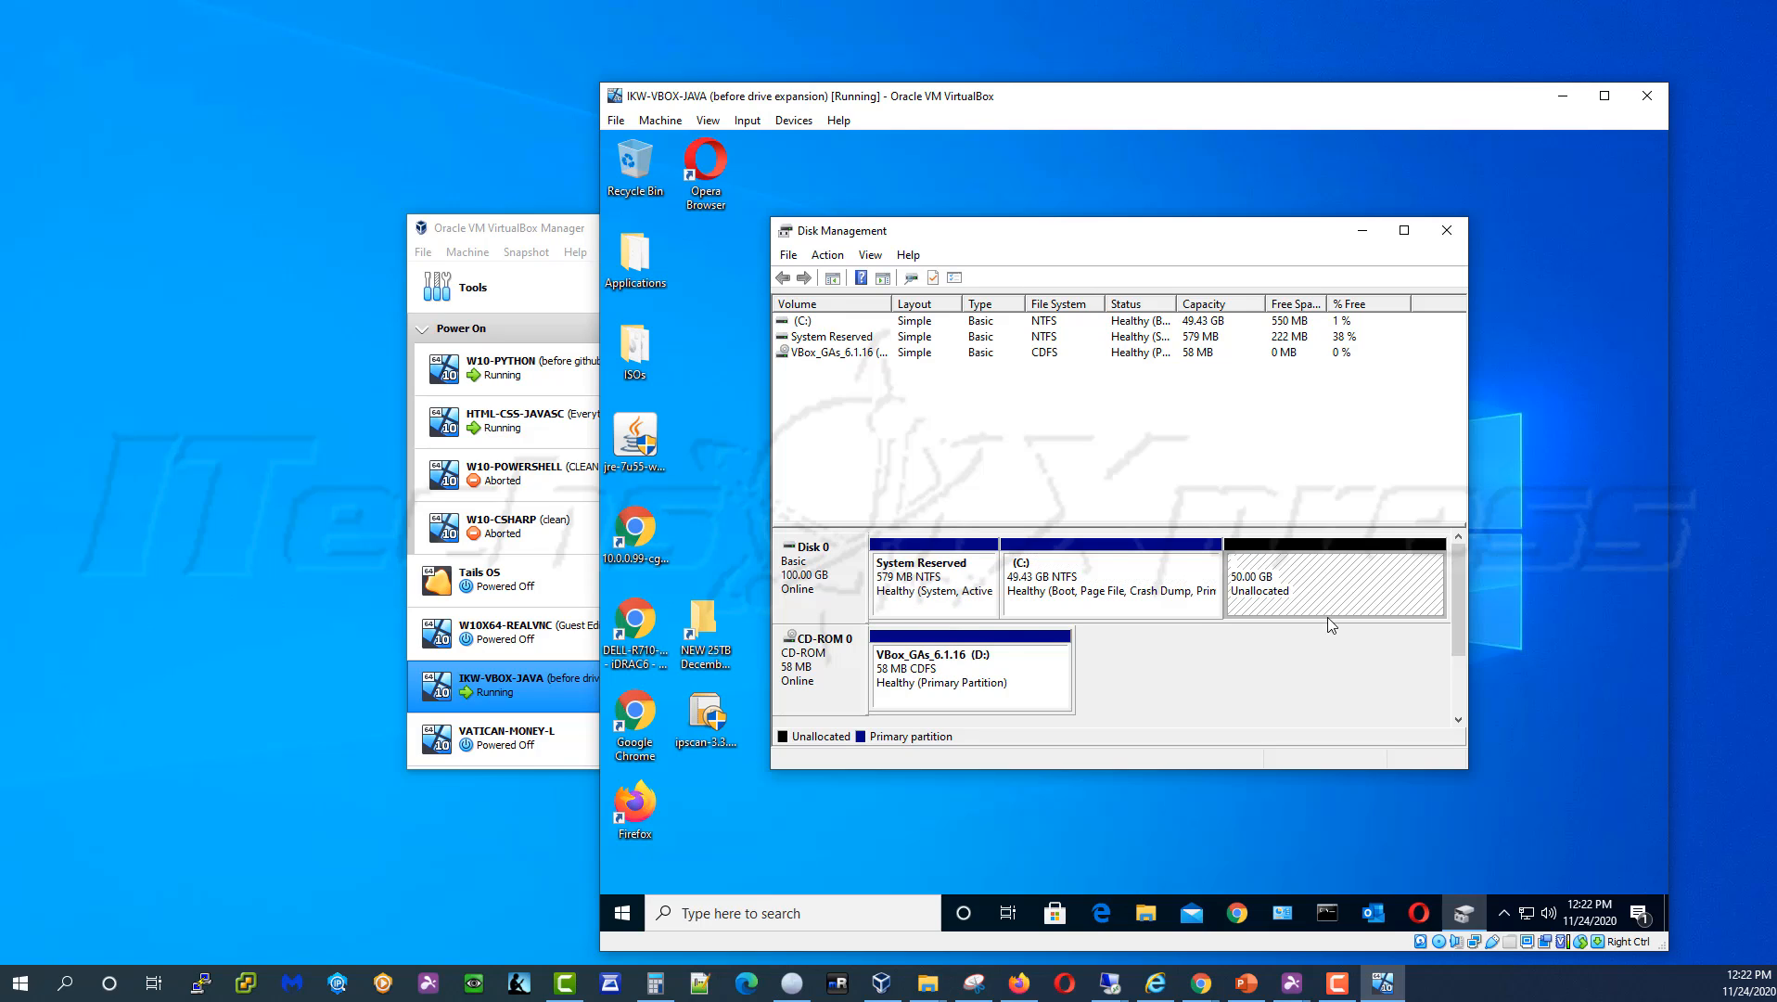
pyautogui.rightClick(1278, 592)
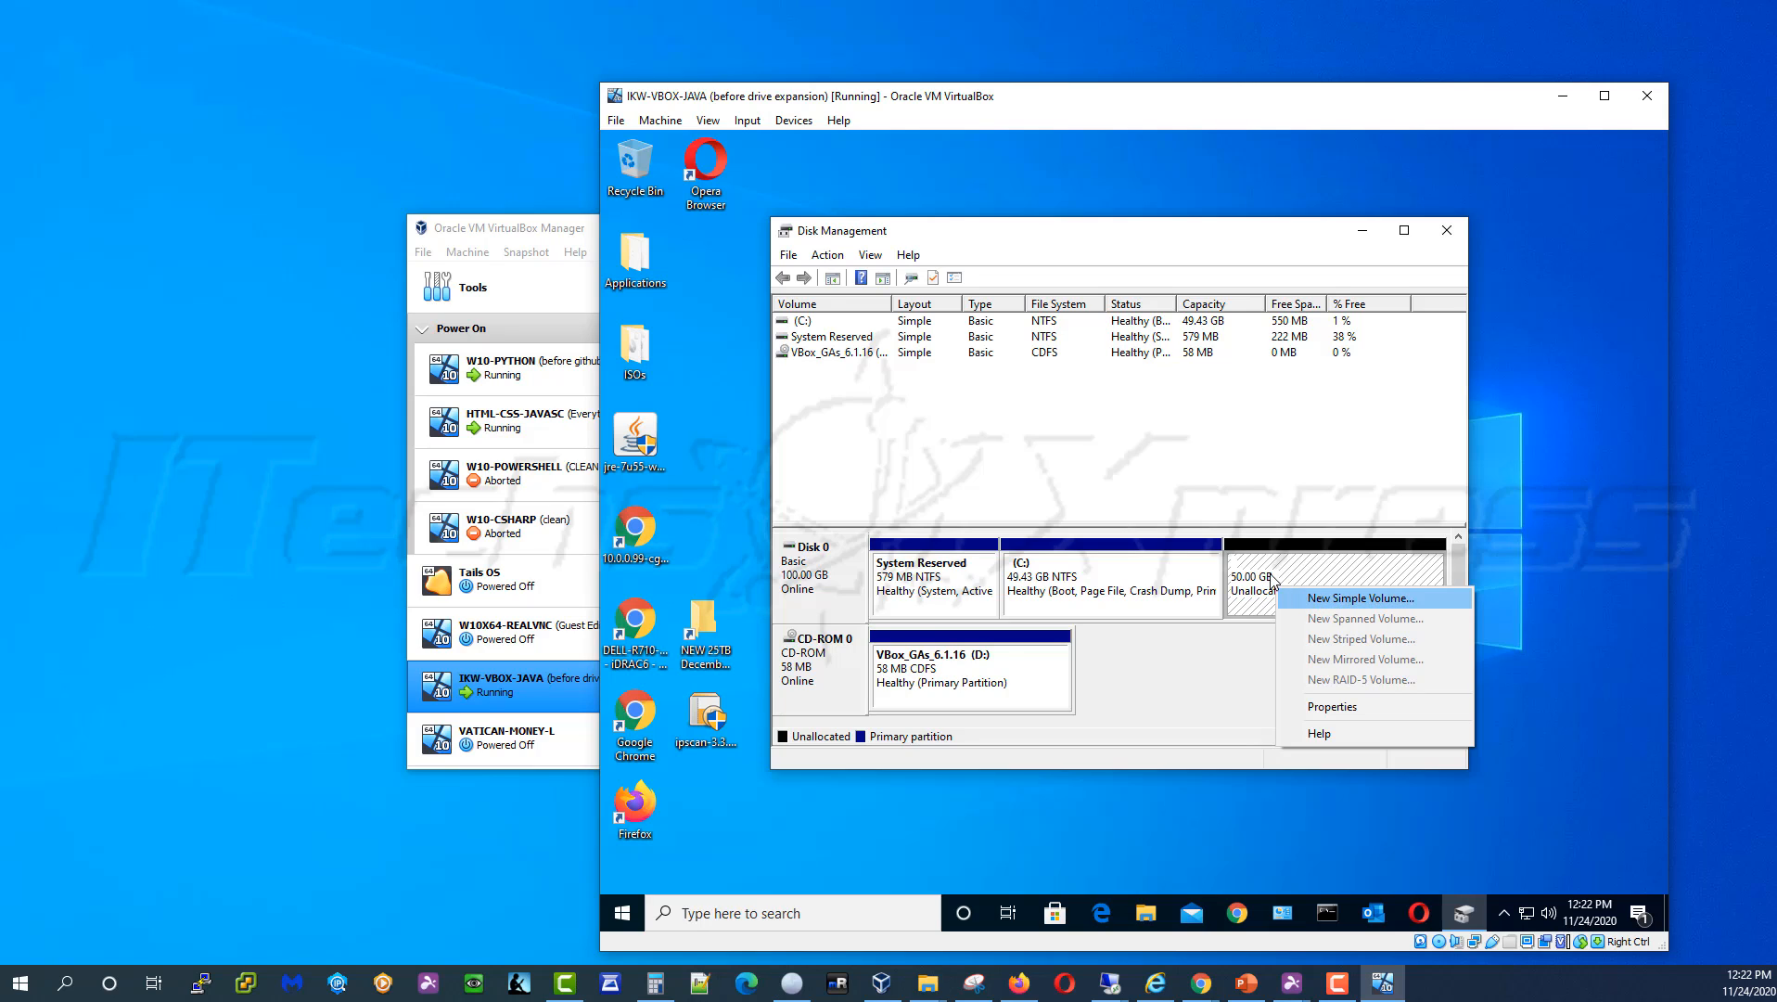
pyautogui.click(1270, 570)
pyautogui.rightClick(1270, 569)
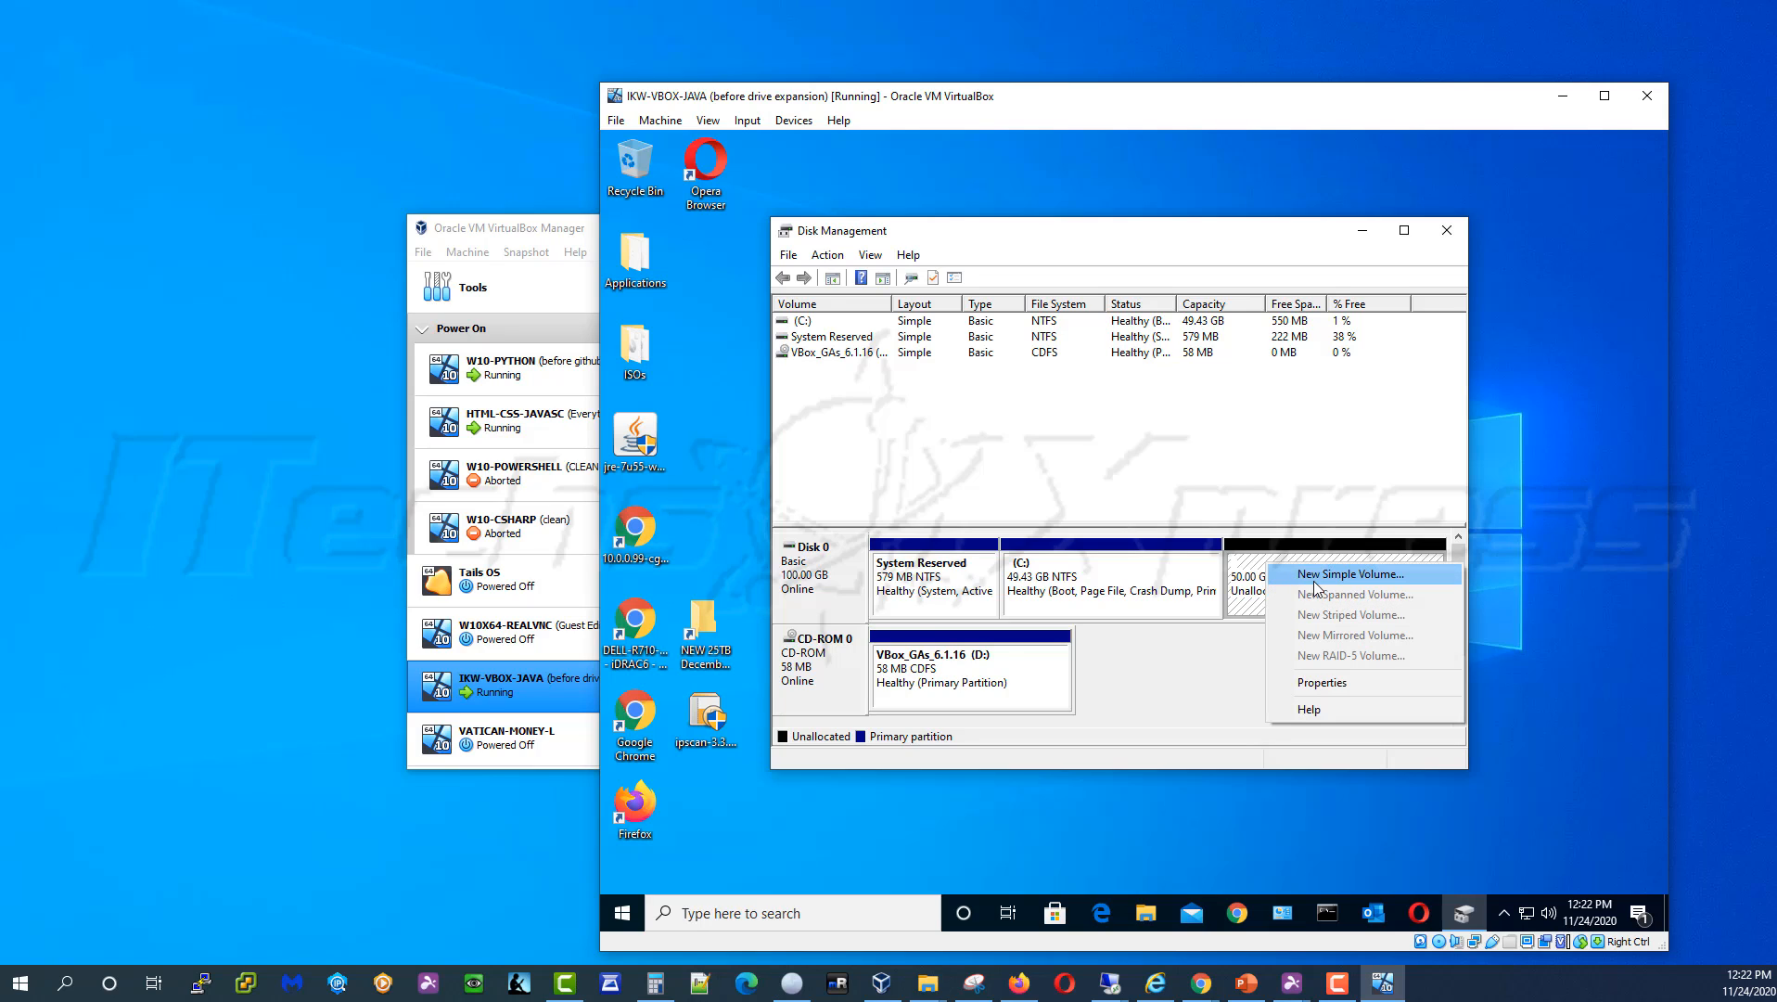
pyautogui.click(1261, 586)
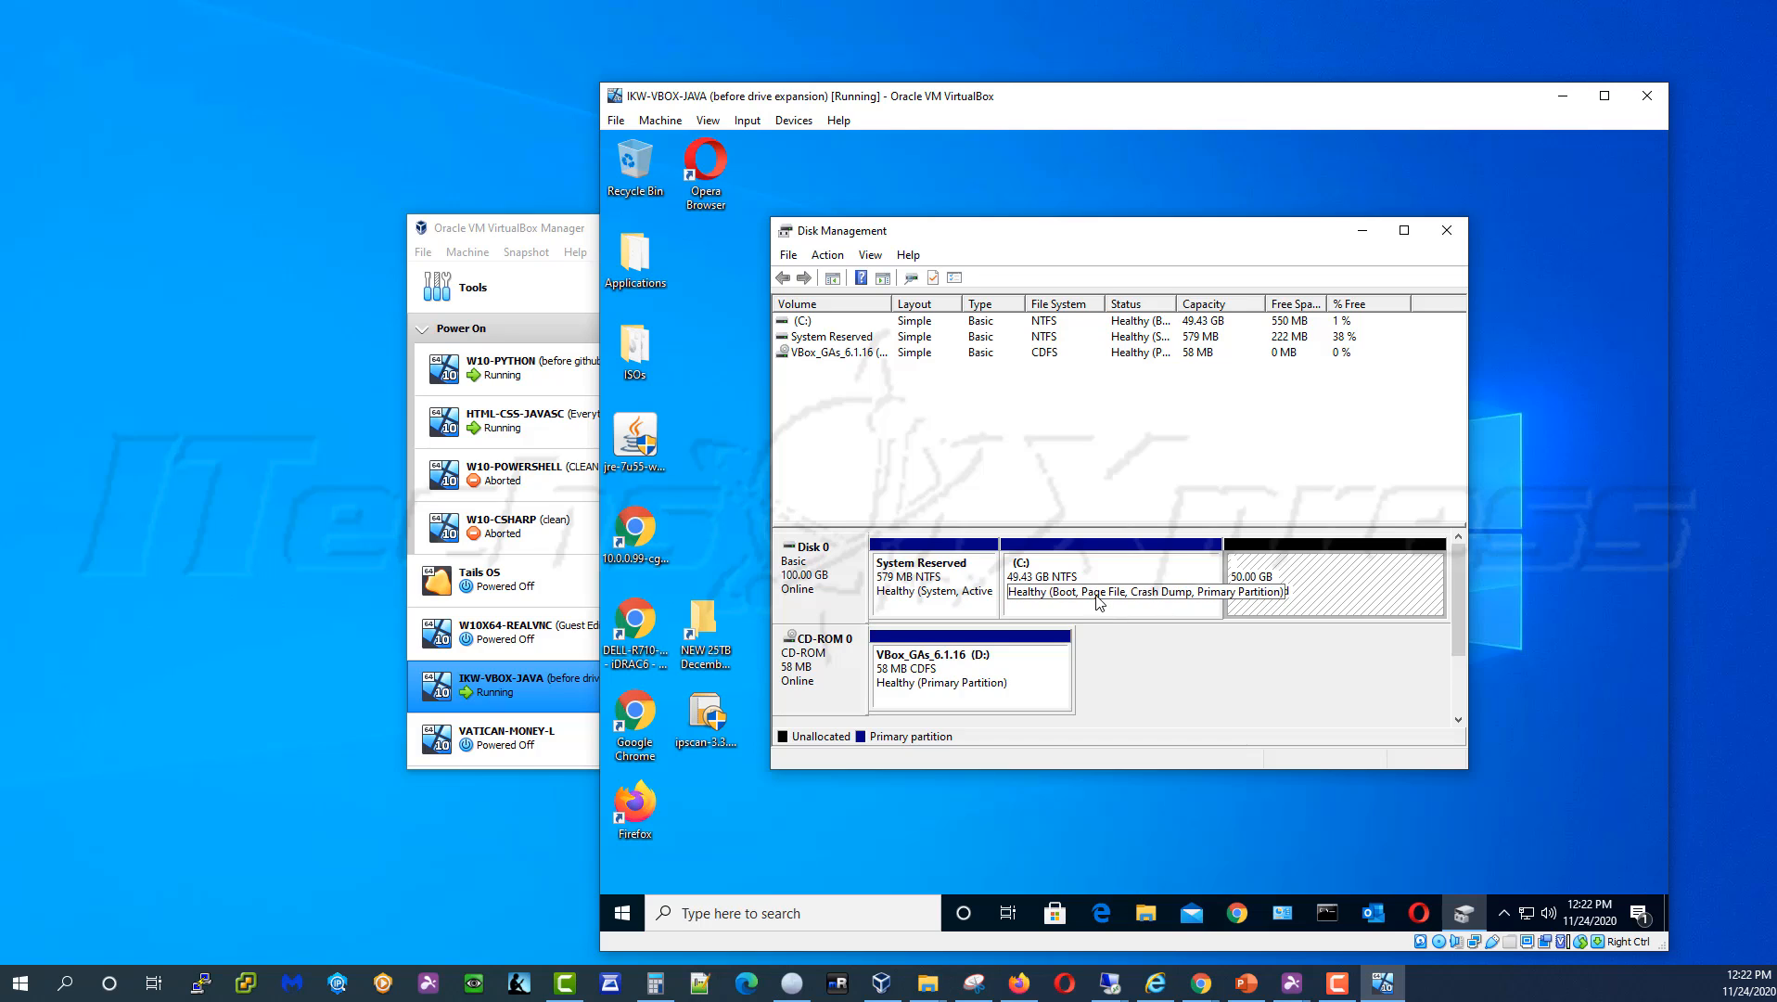
pyautogui.click(1146, 604)
pyautogui.rightClick(1160, 603)
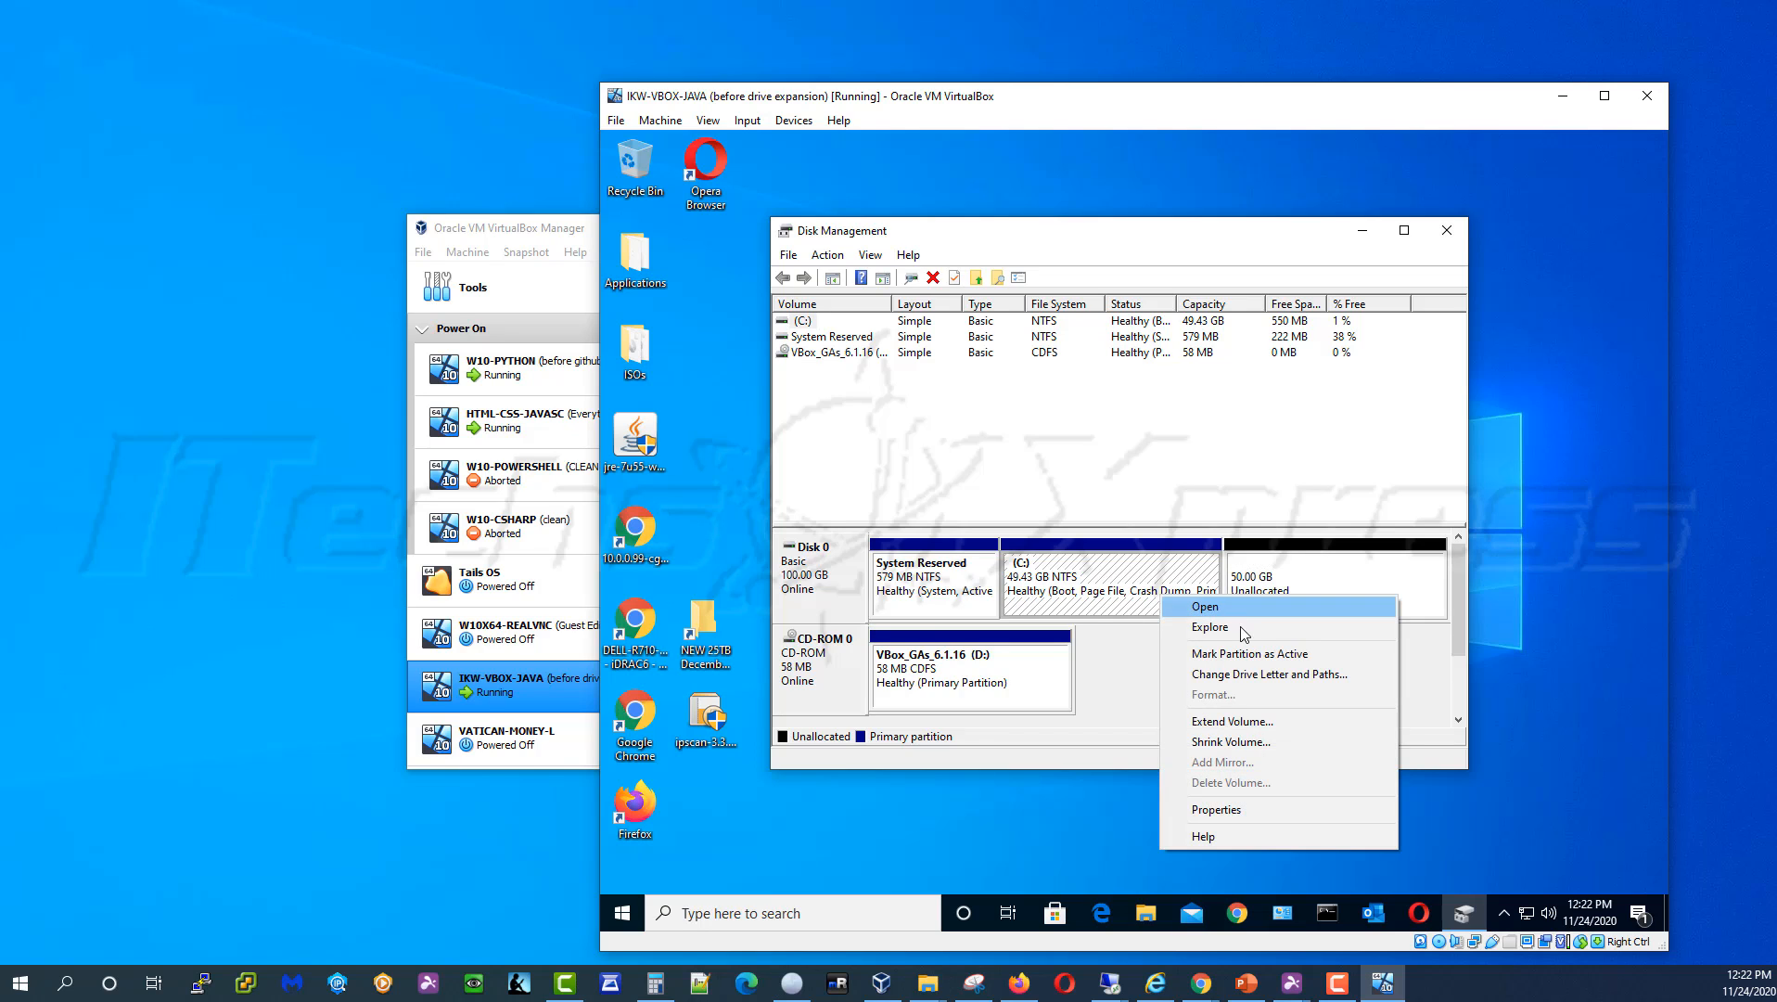
# Start Extend Volume on C: and check the drives in File Explorer's This PC
pyautogui.click(1273, 722)
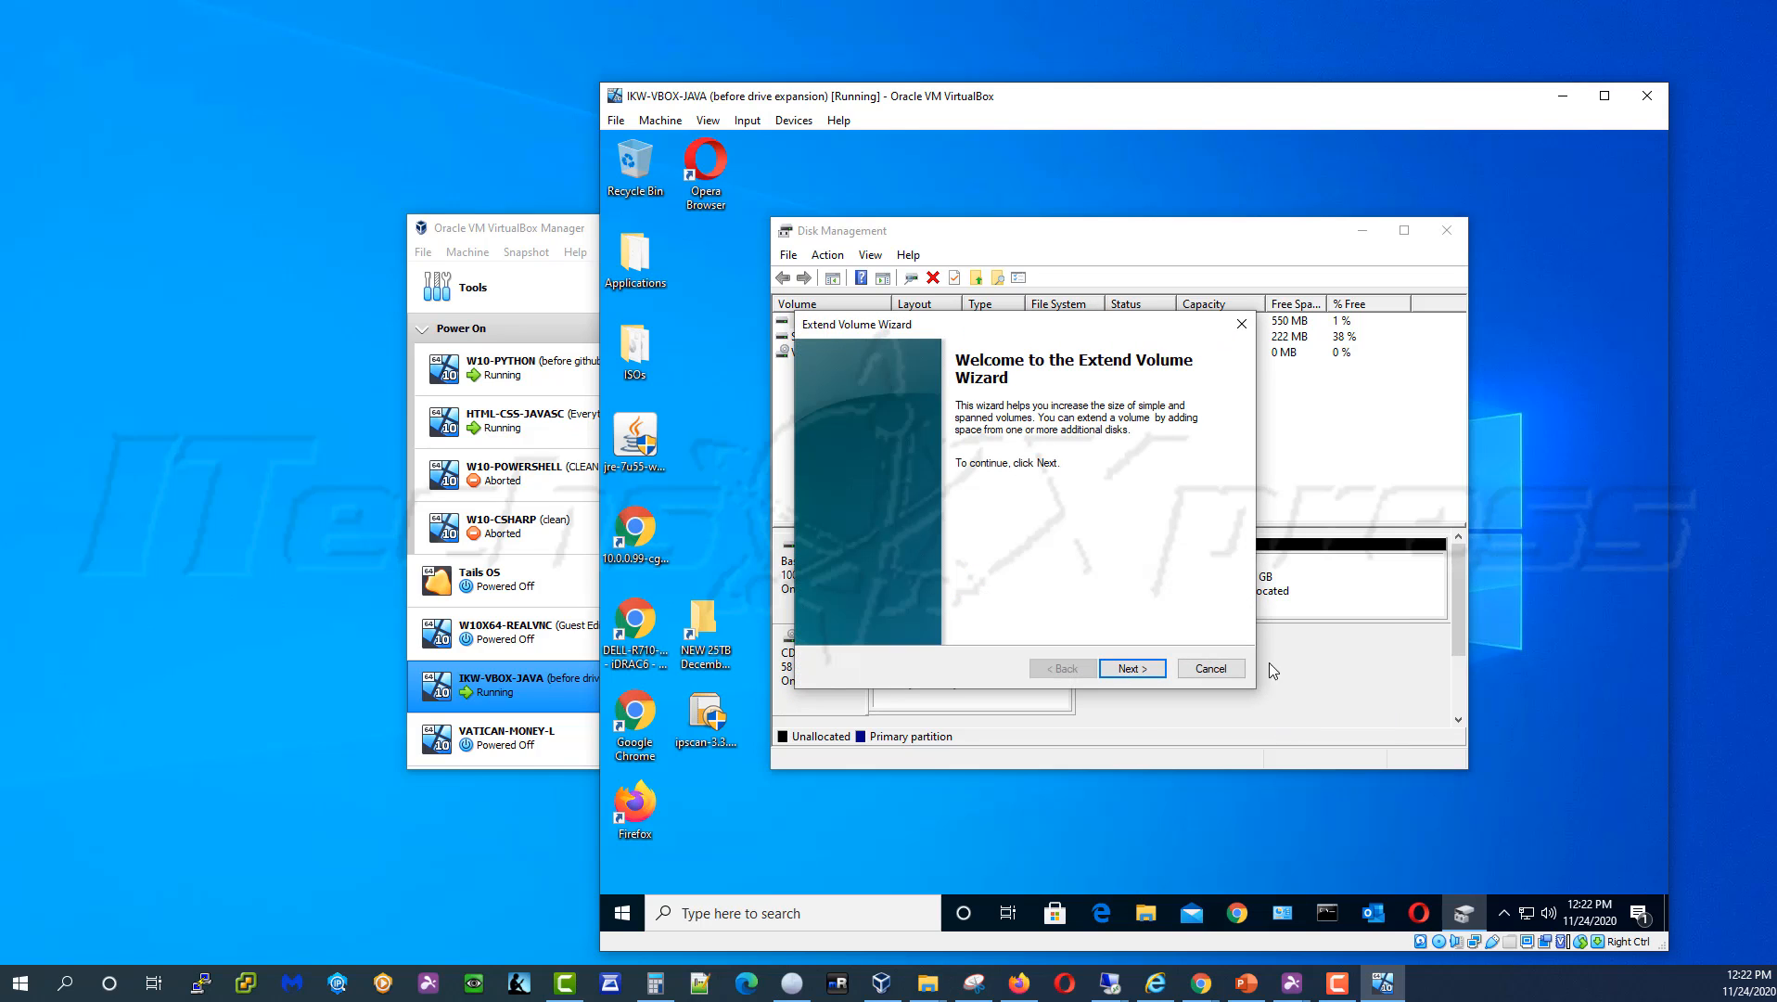
pyautogui.click(1147, 916)
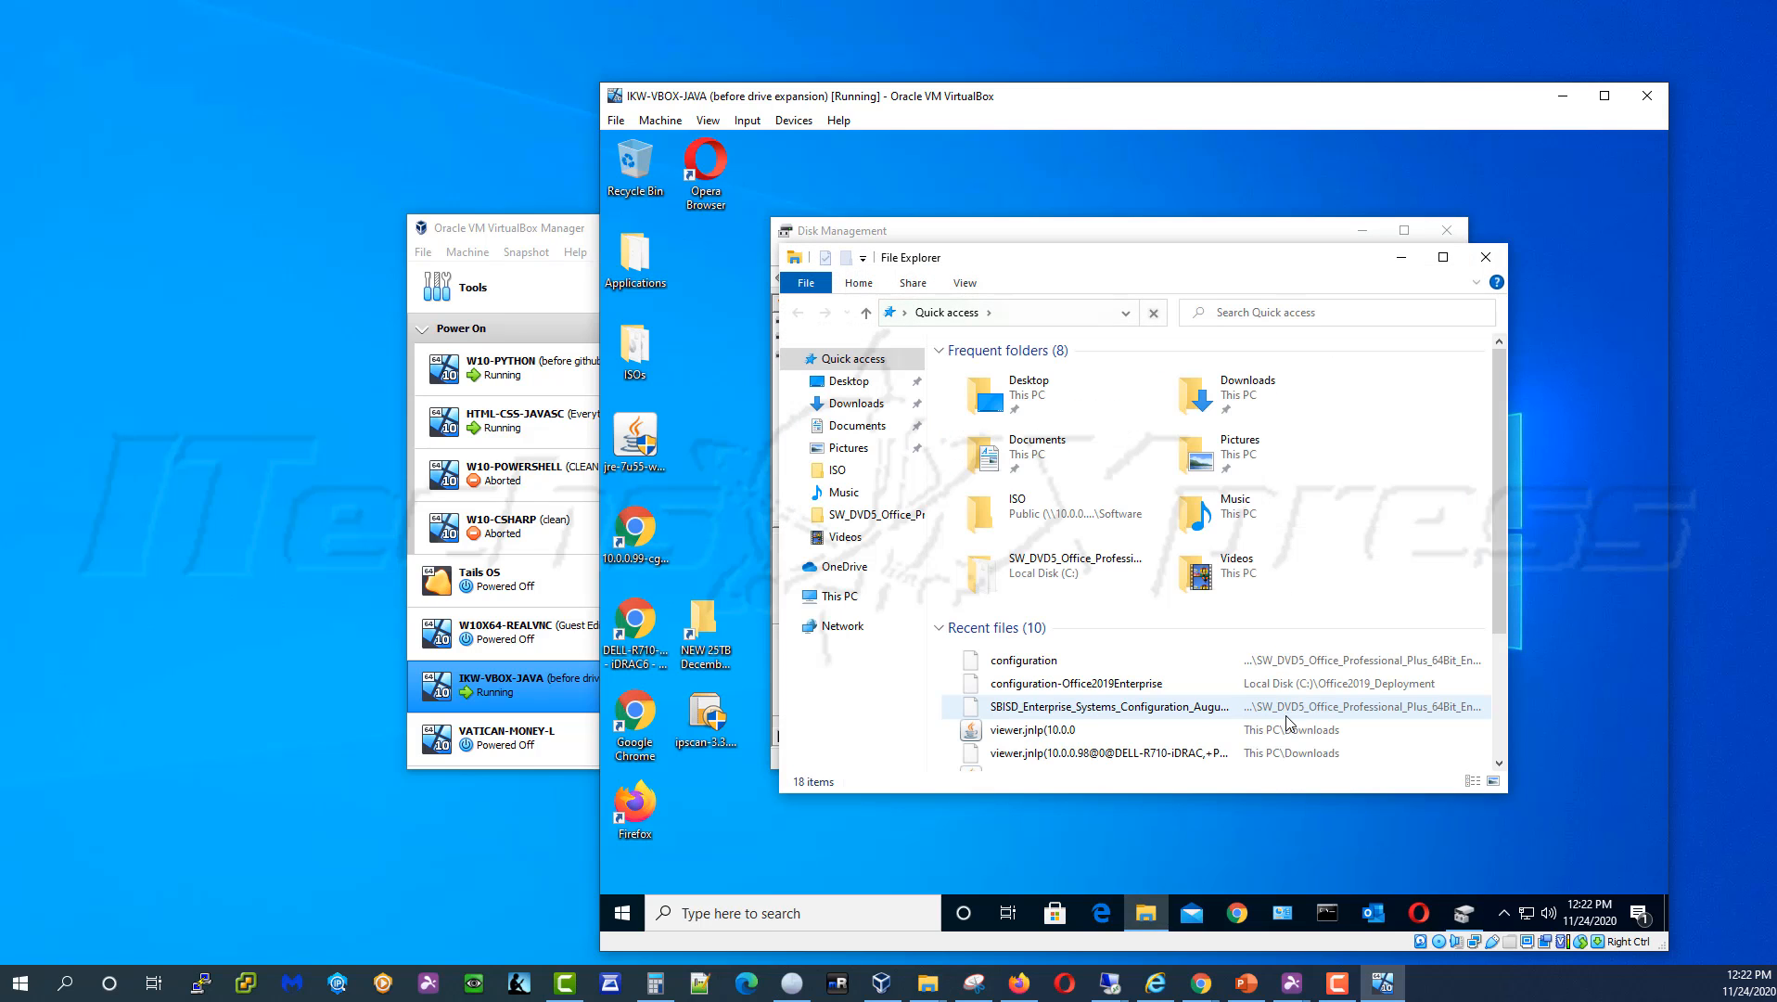
pyautogui.click(862, 601)
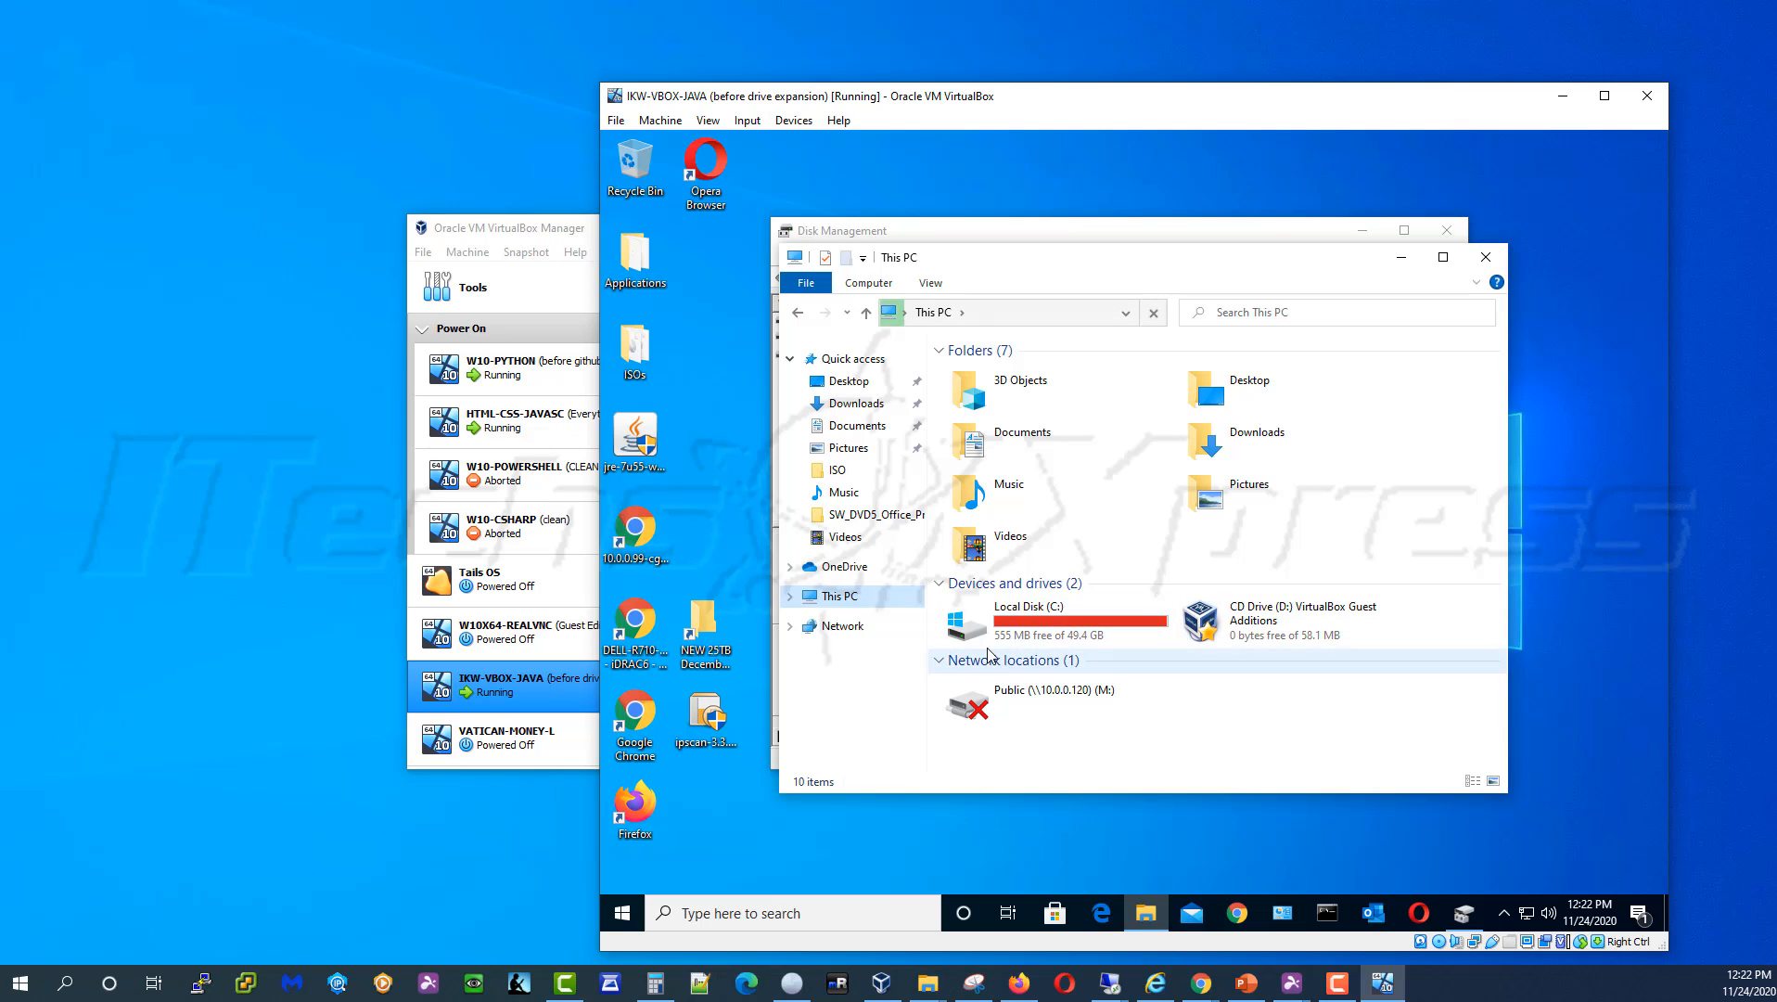
pyautogui.click(1402, 257)
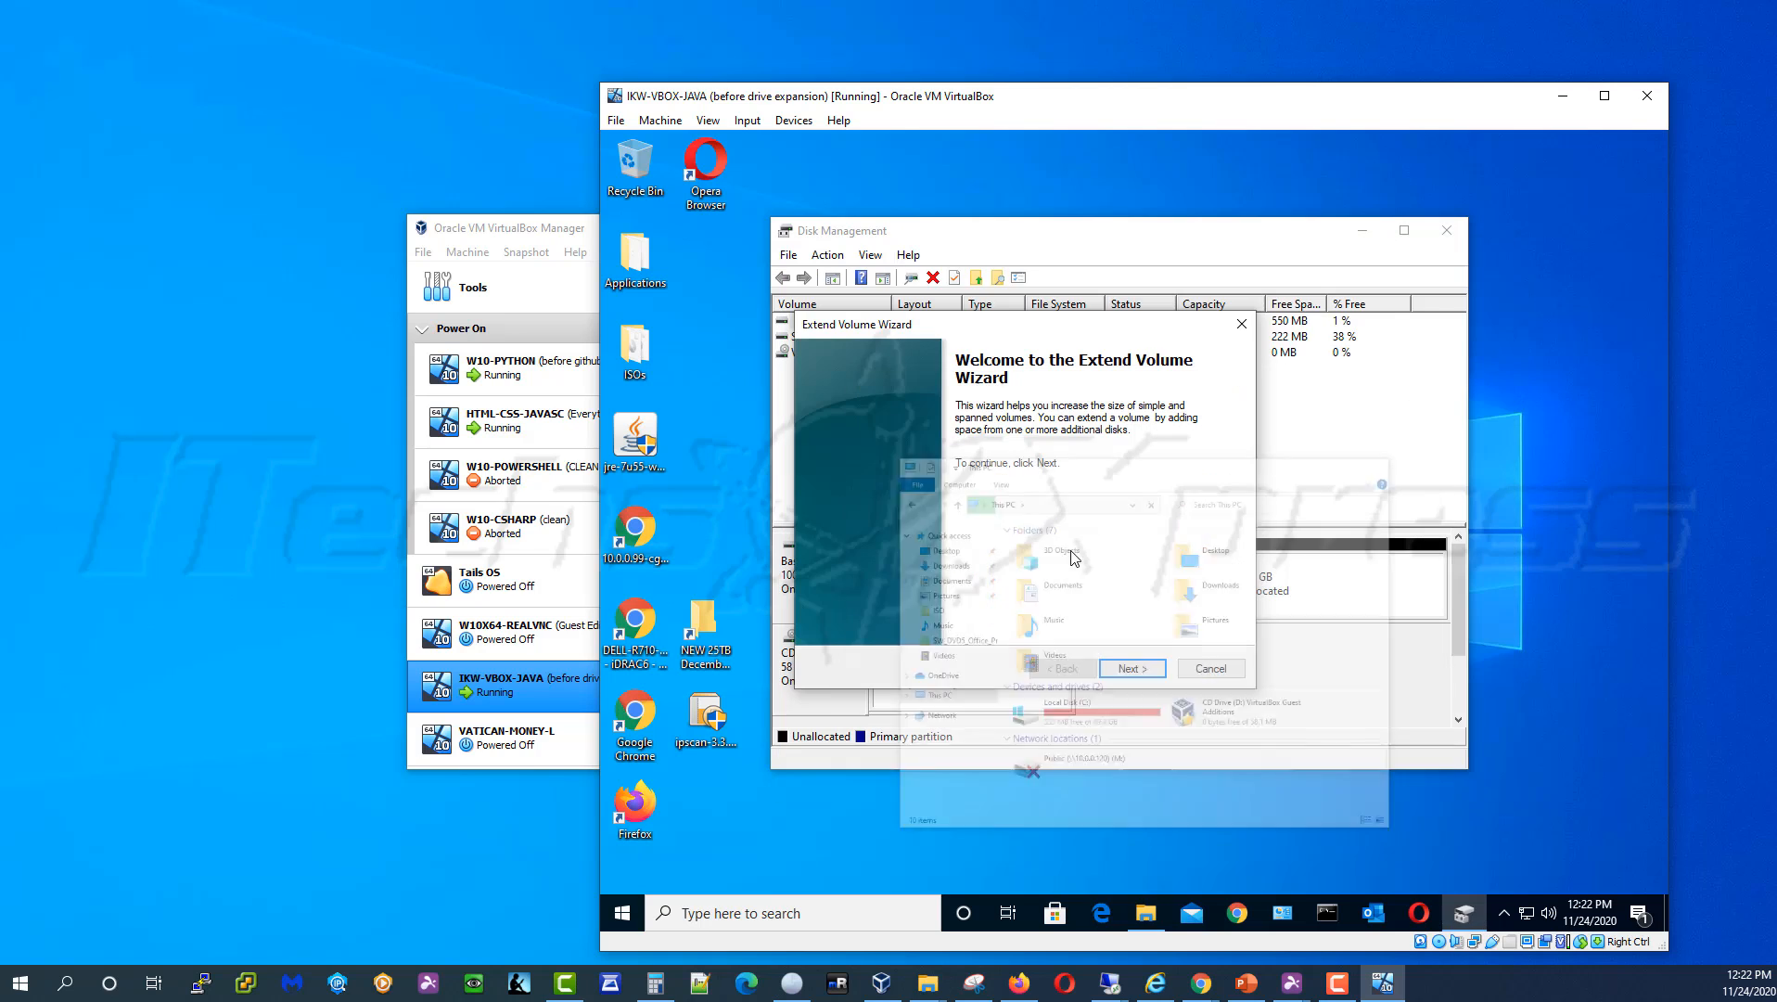
# Run the extend wizard, adding all 51199 MB on Disk 0 so C: reaches 99.43 GB
pyautogui.click(1133, 669)
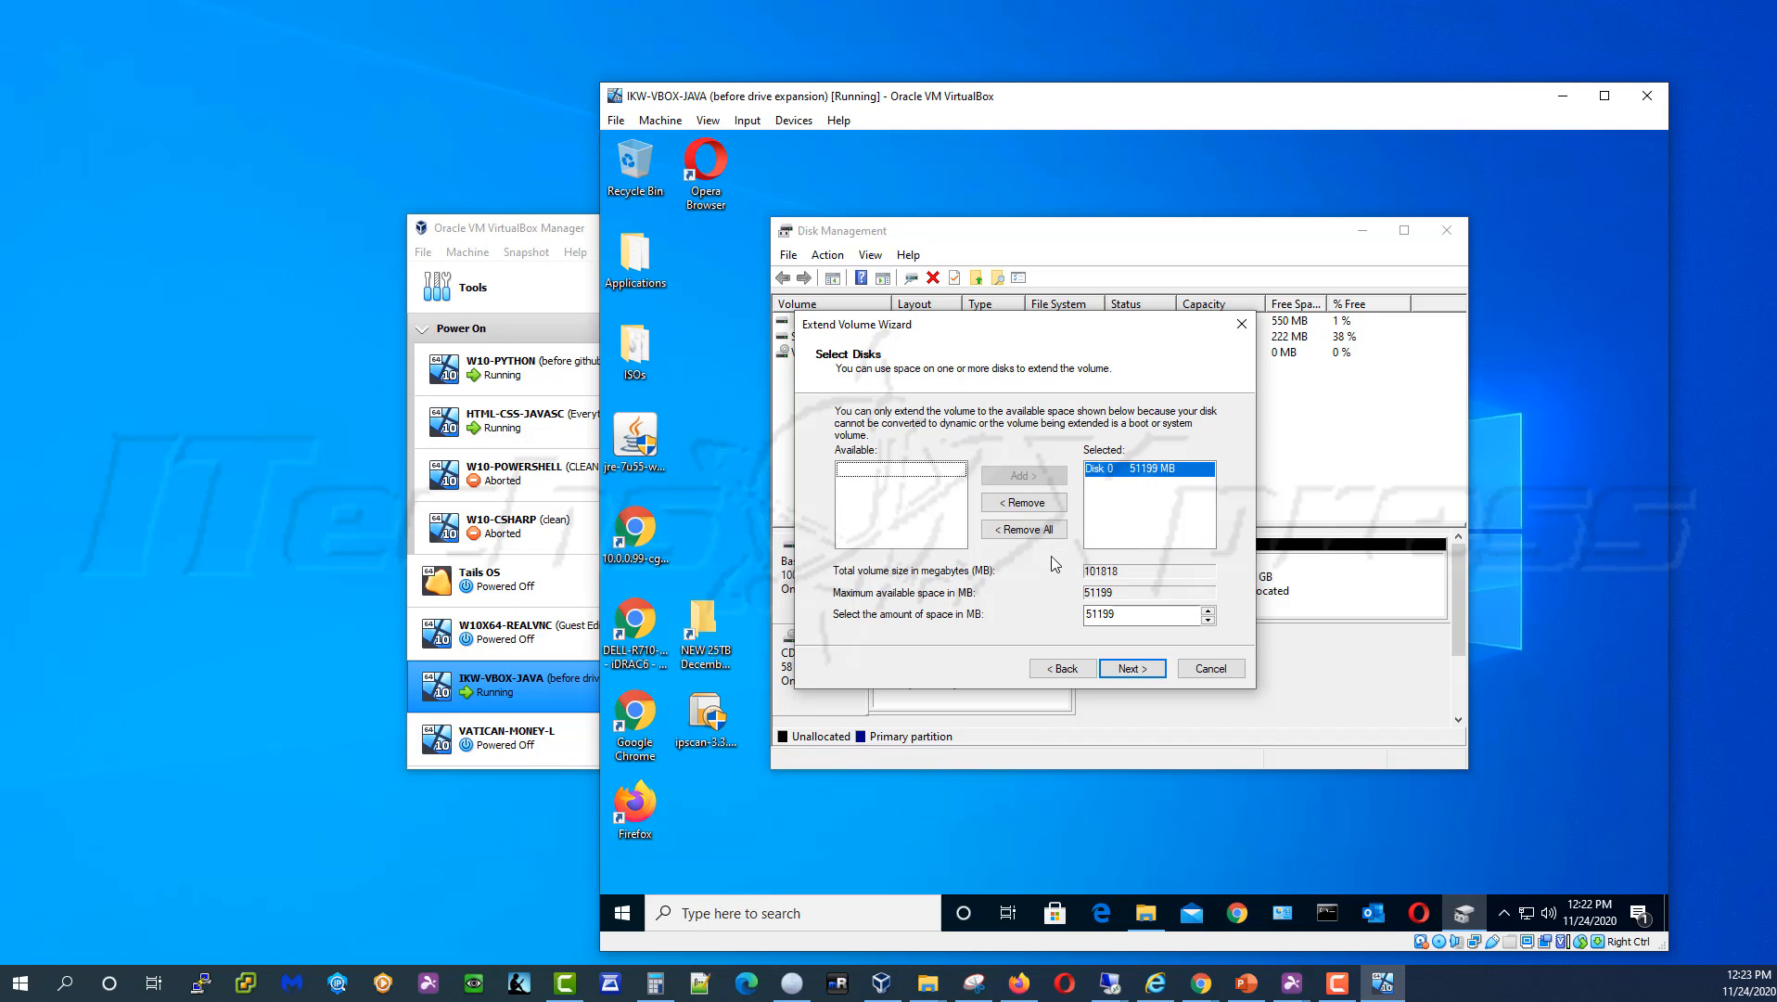
pyautogui.click(1130, 668)
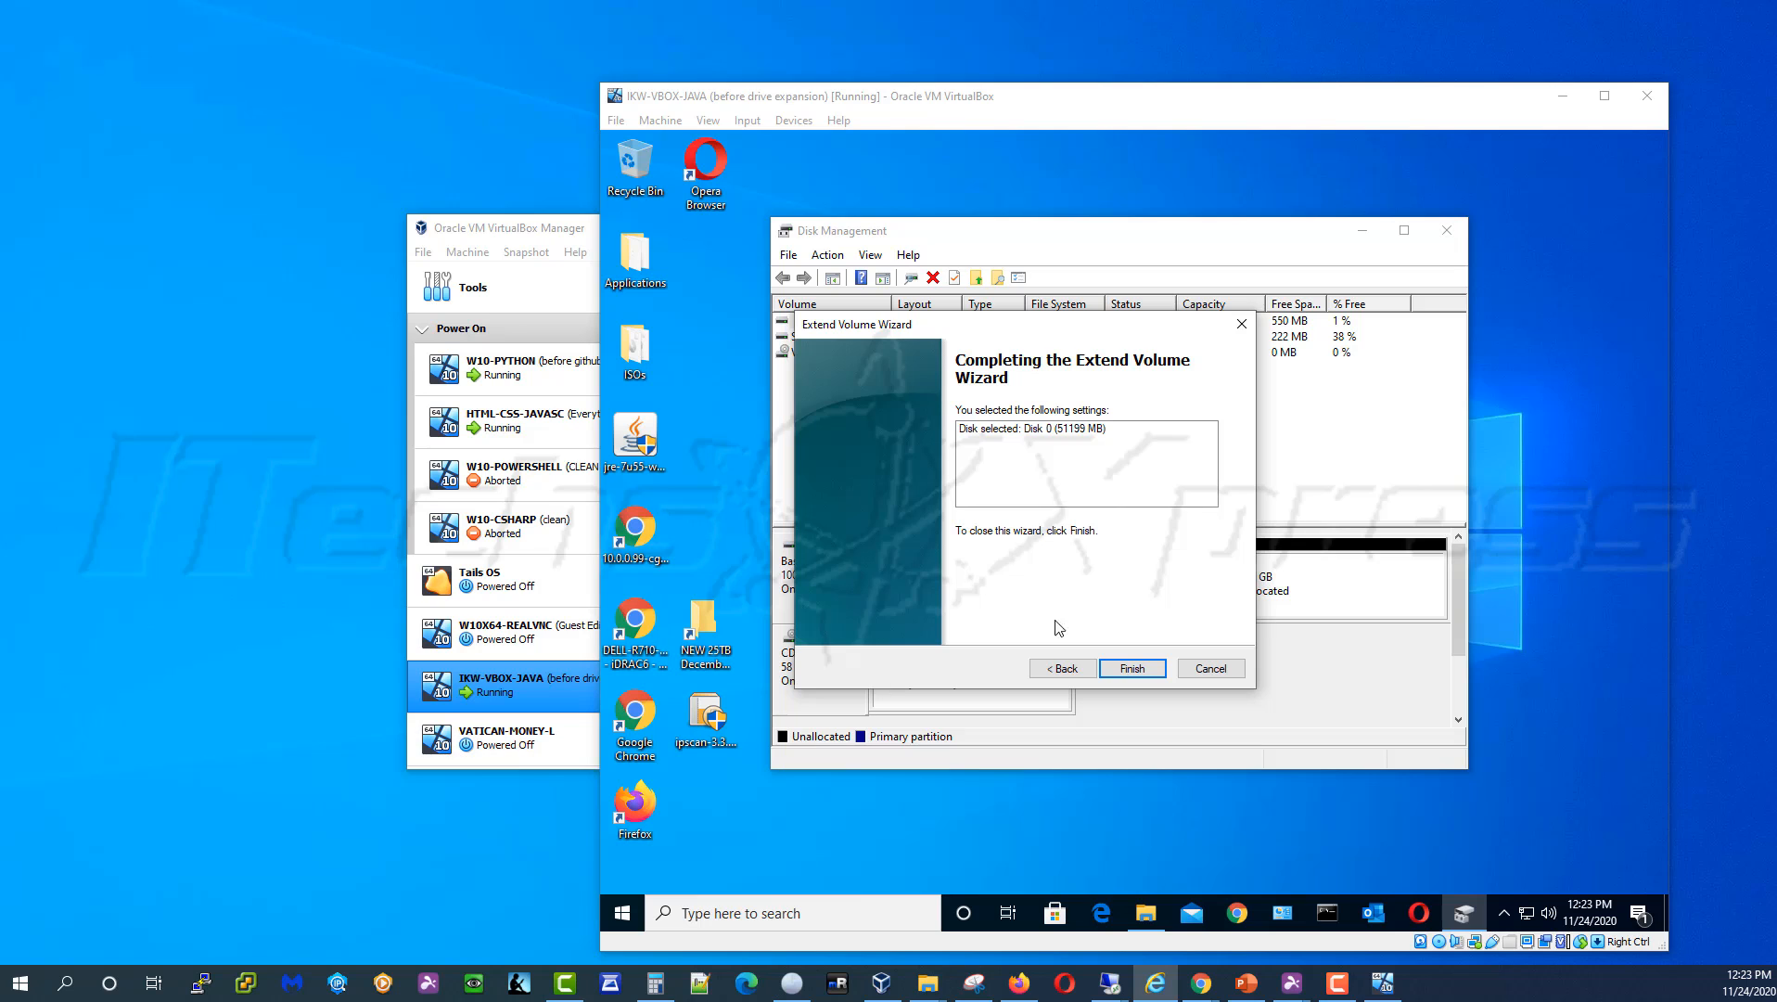
pyautogui.click(1133, 669)
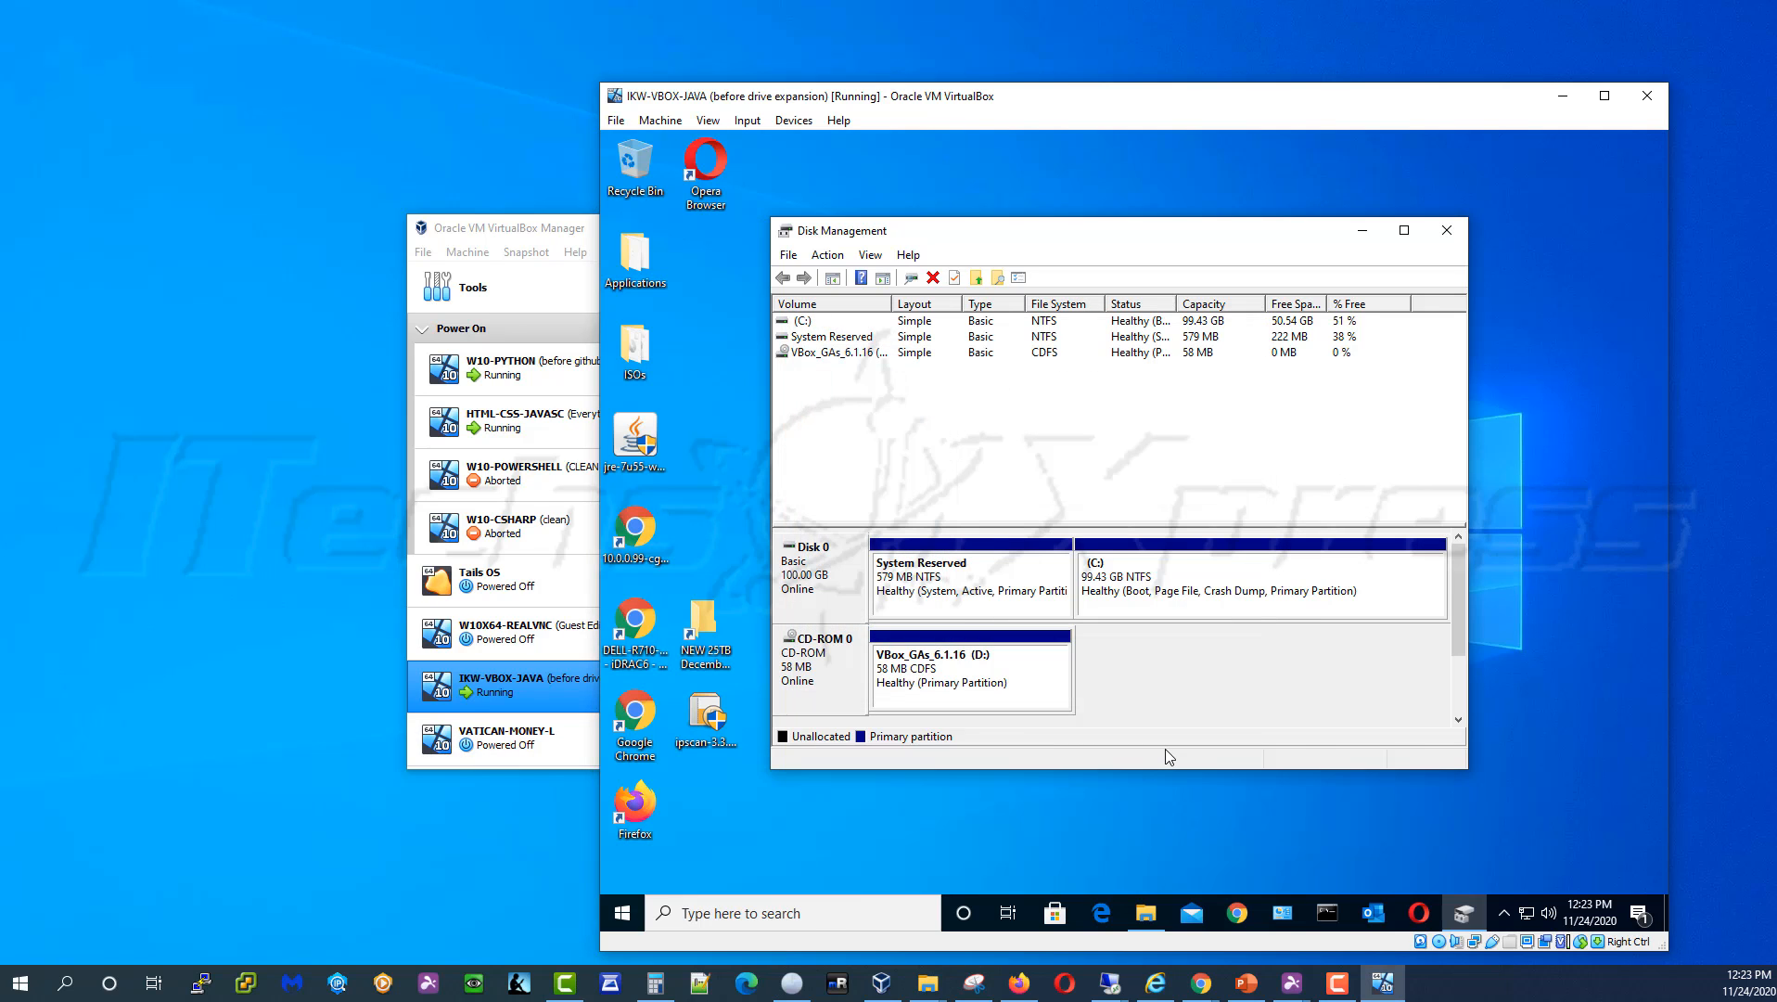
# Refresh This PC in File Explorer and confirm Local Disk (C:) shows 50.5 GB free of 99.4 GB
pyautogui.click(1183, 603)
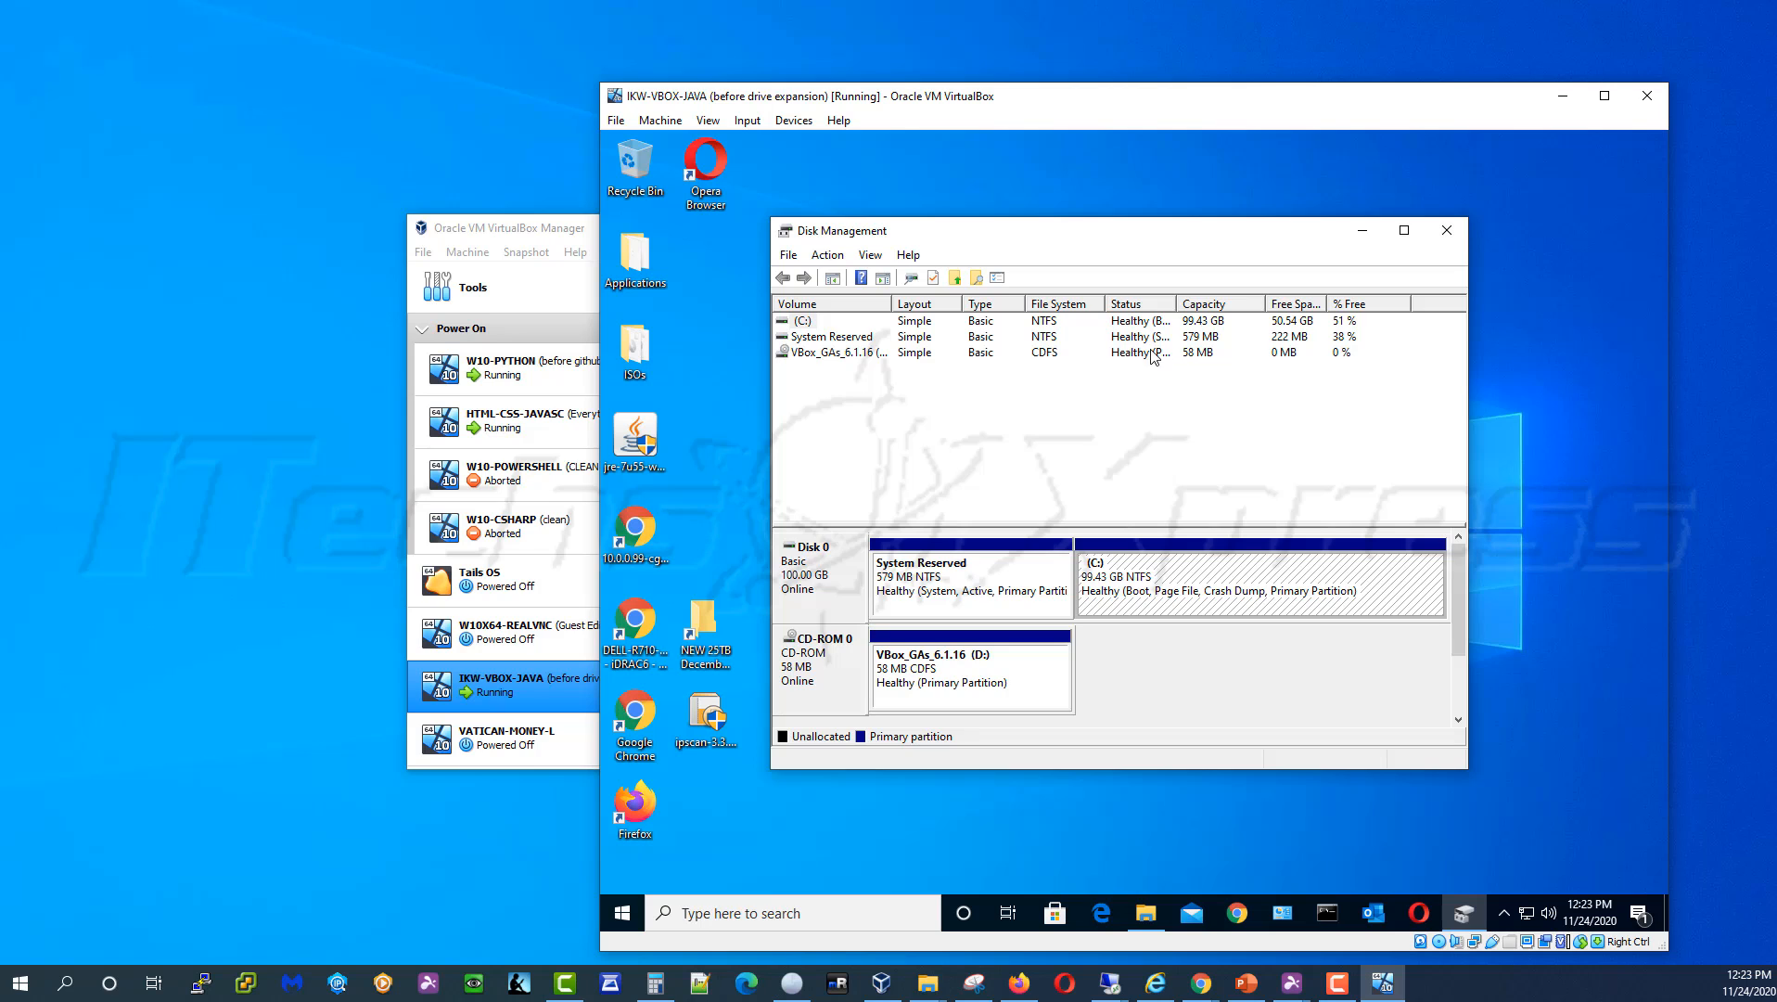
pyautogui.click(1293, 321)
pyautogui.click(1146, 913)
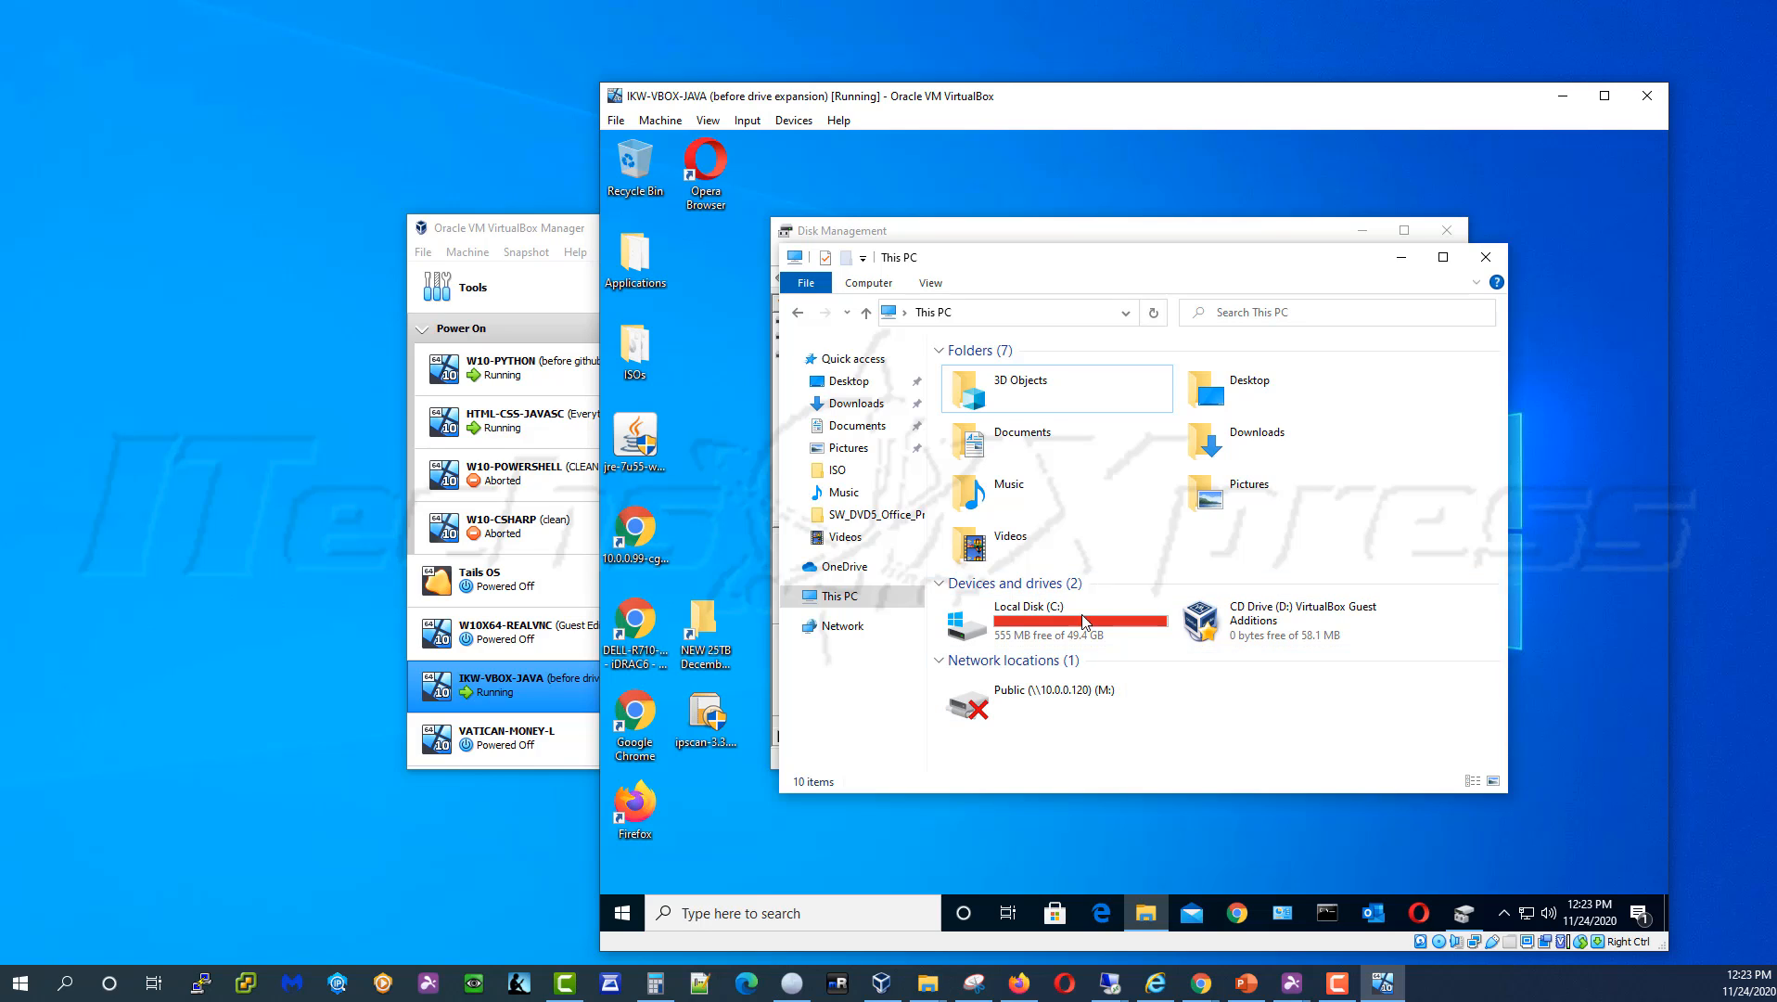
pyautogui.rightClick(1242, 753)
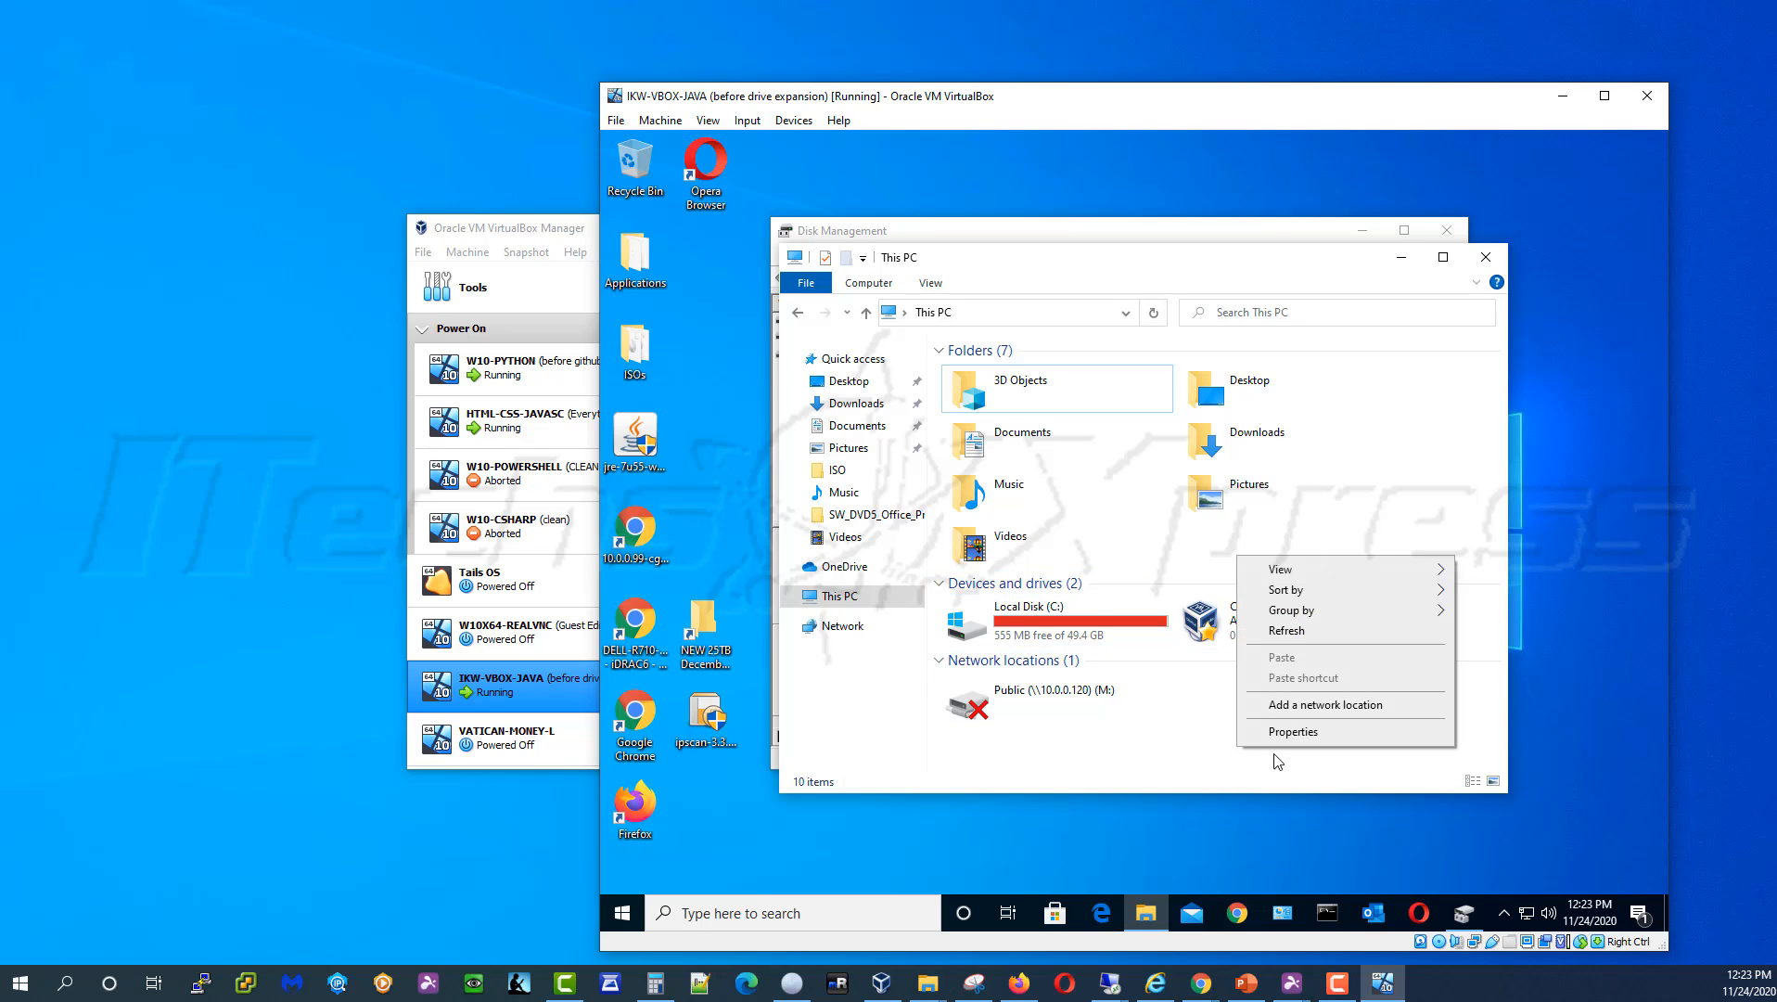
pyautogui.click(1280, 640)
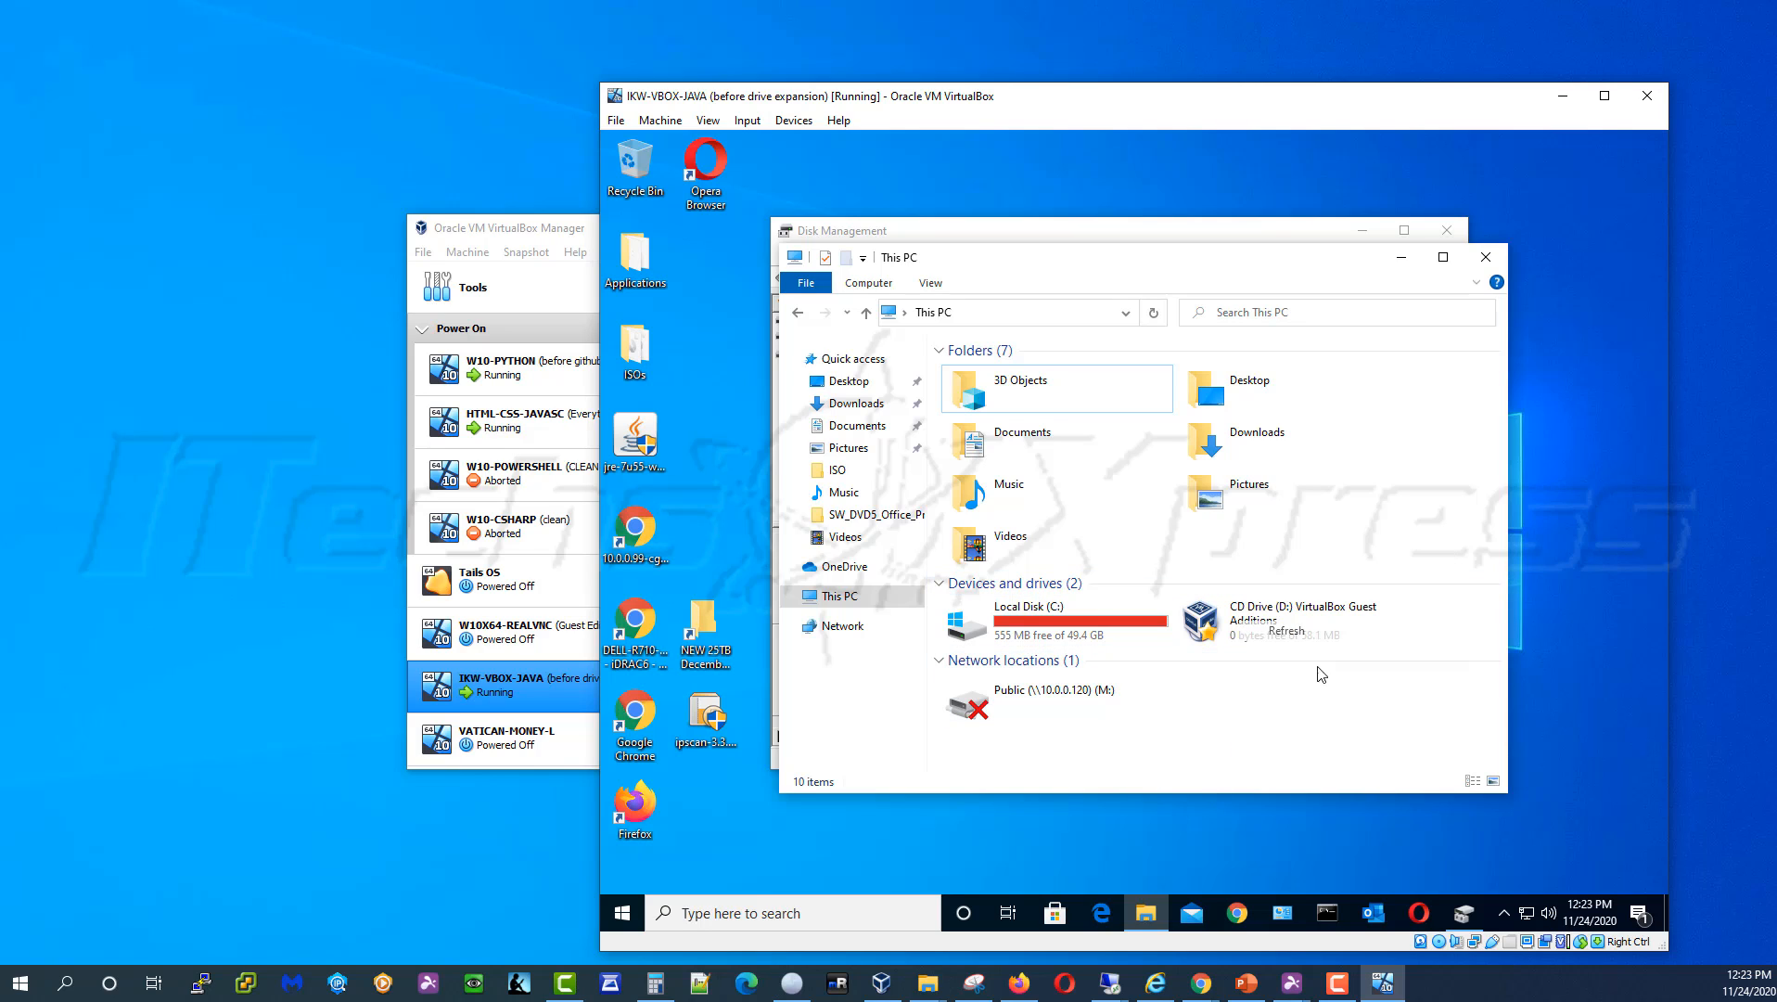
pyautogui.click(1076, 631)
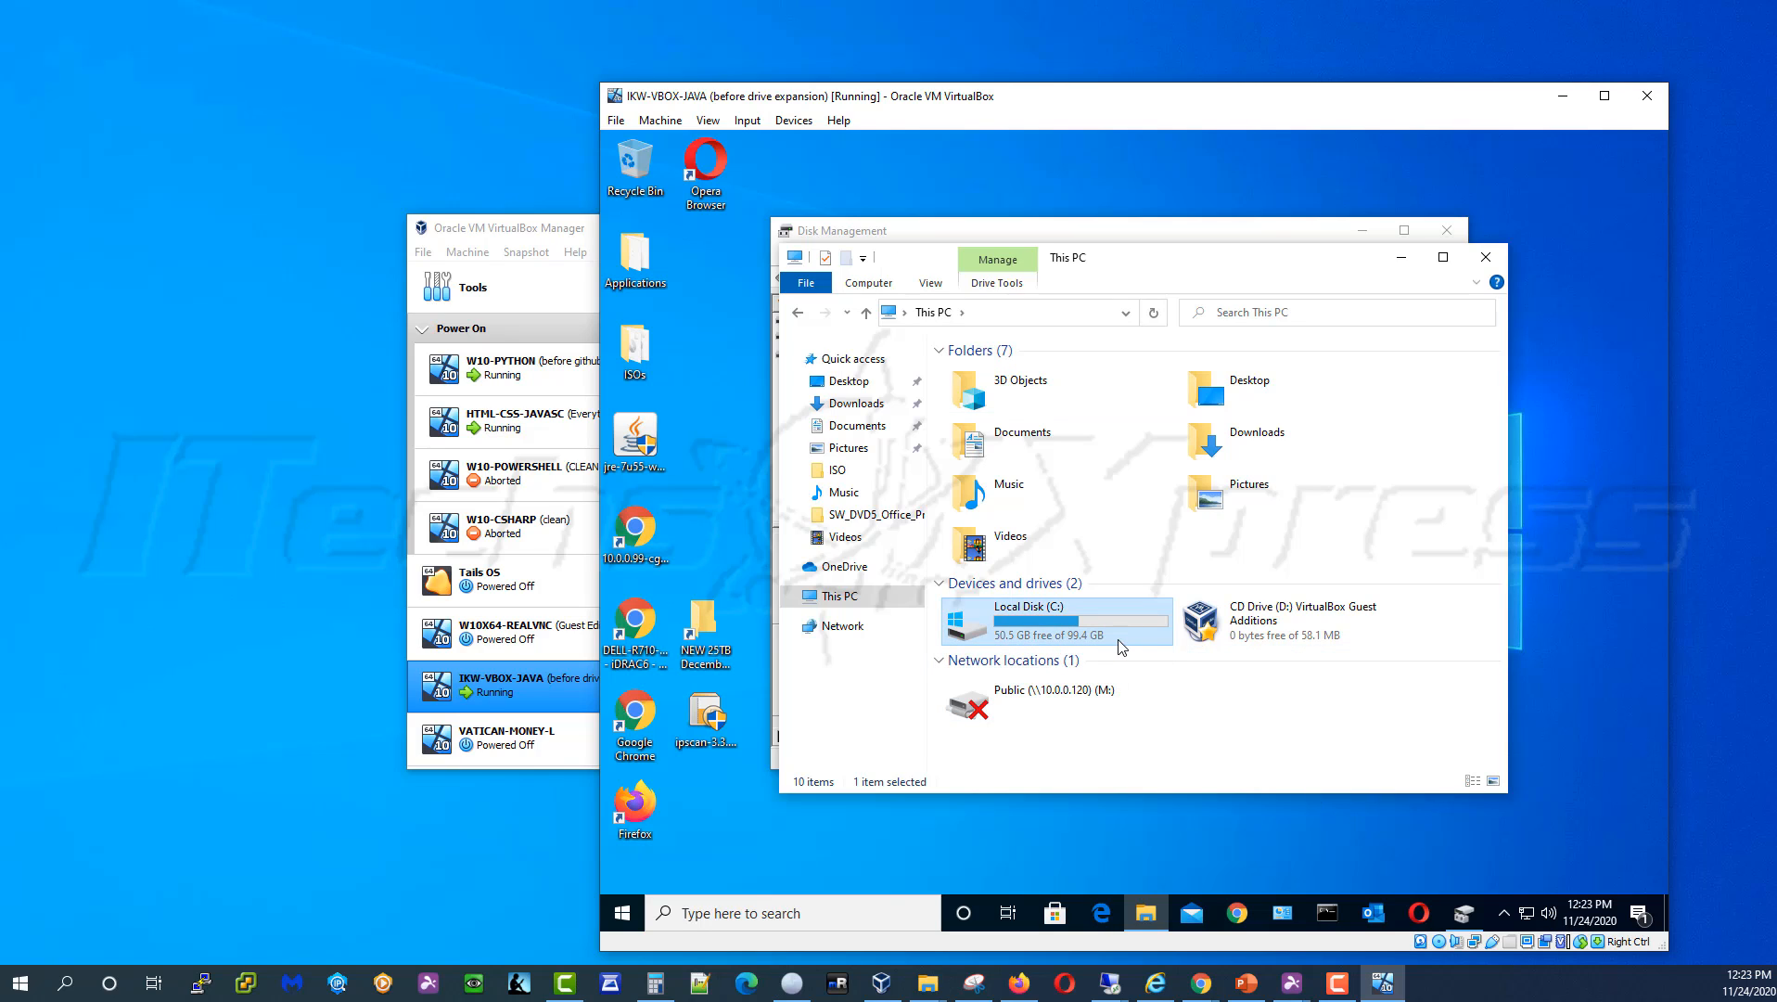
pyautogui.click(1154, 983)
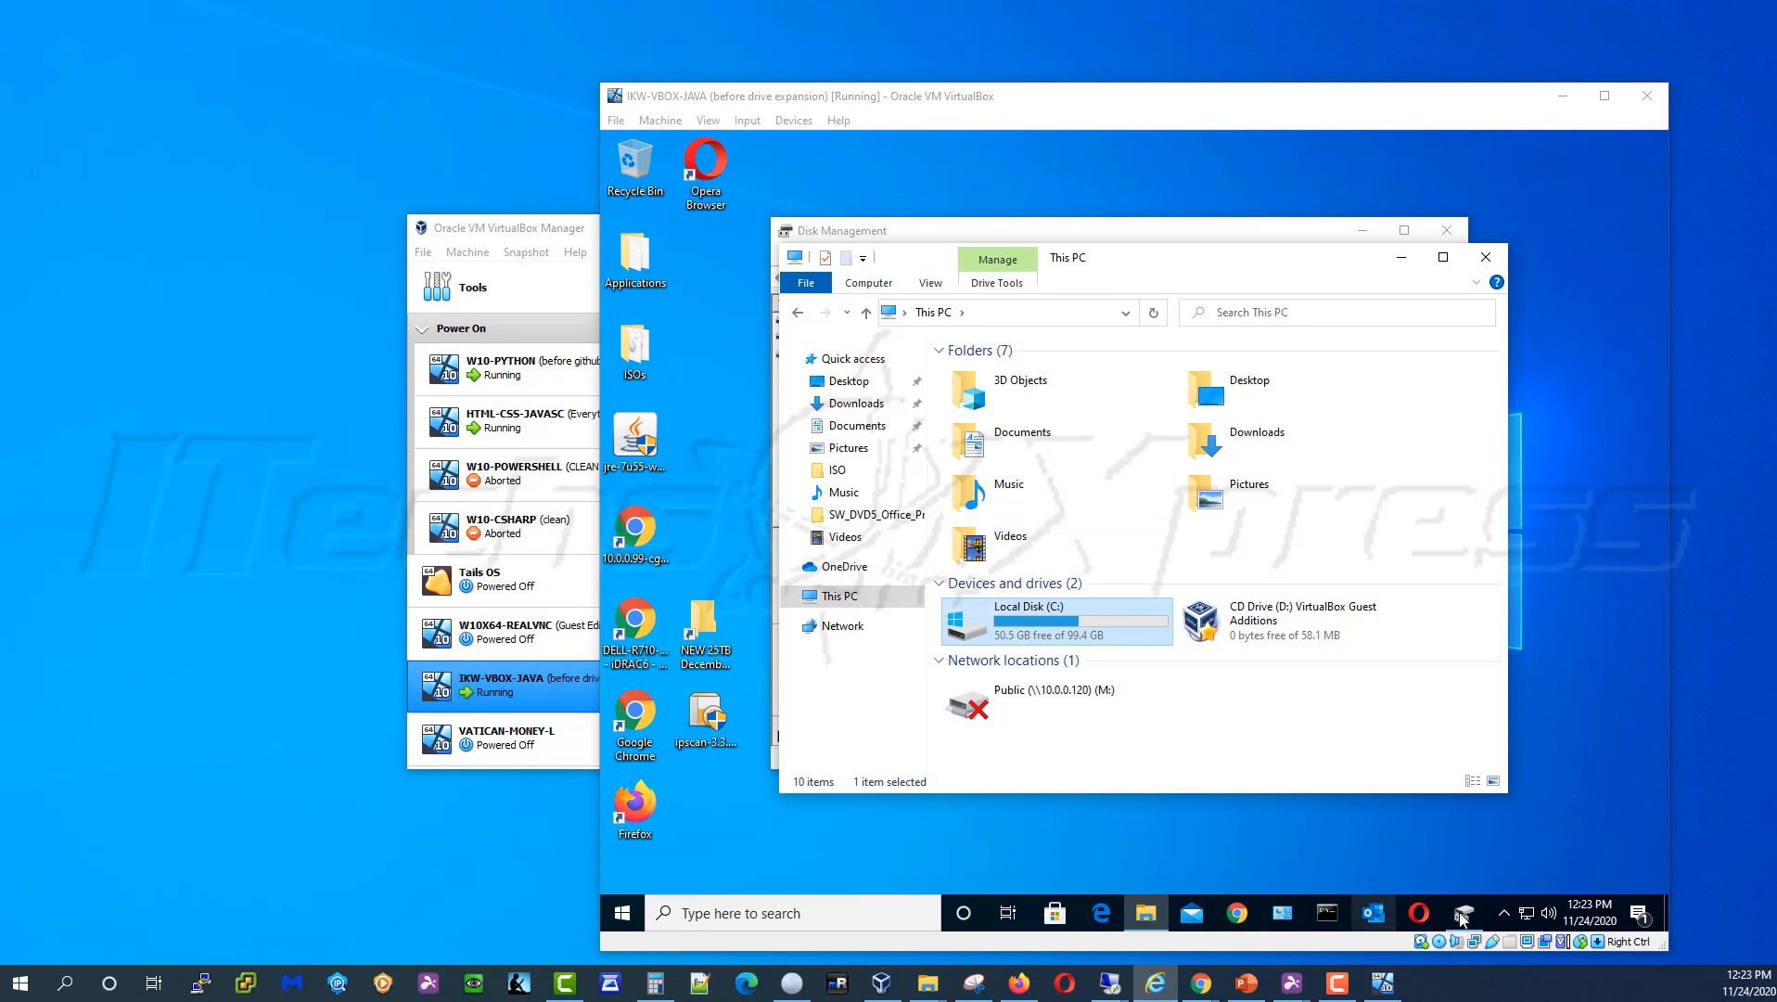
# In Settings > Update & Security, choose Fix issues on the failed 2020-11 Cumulative Update
pyautogui.click(623, 913)
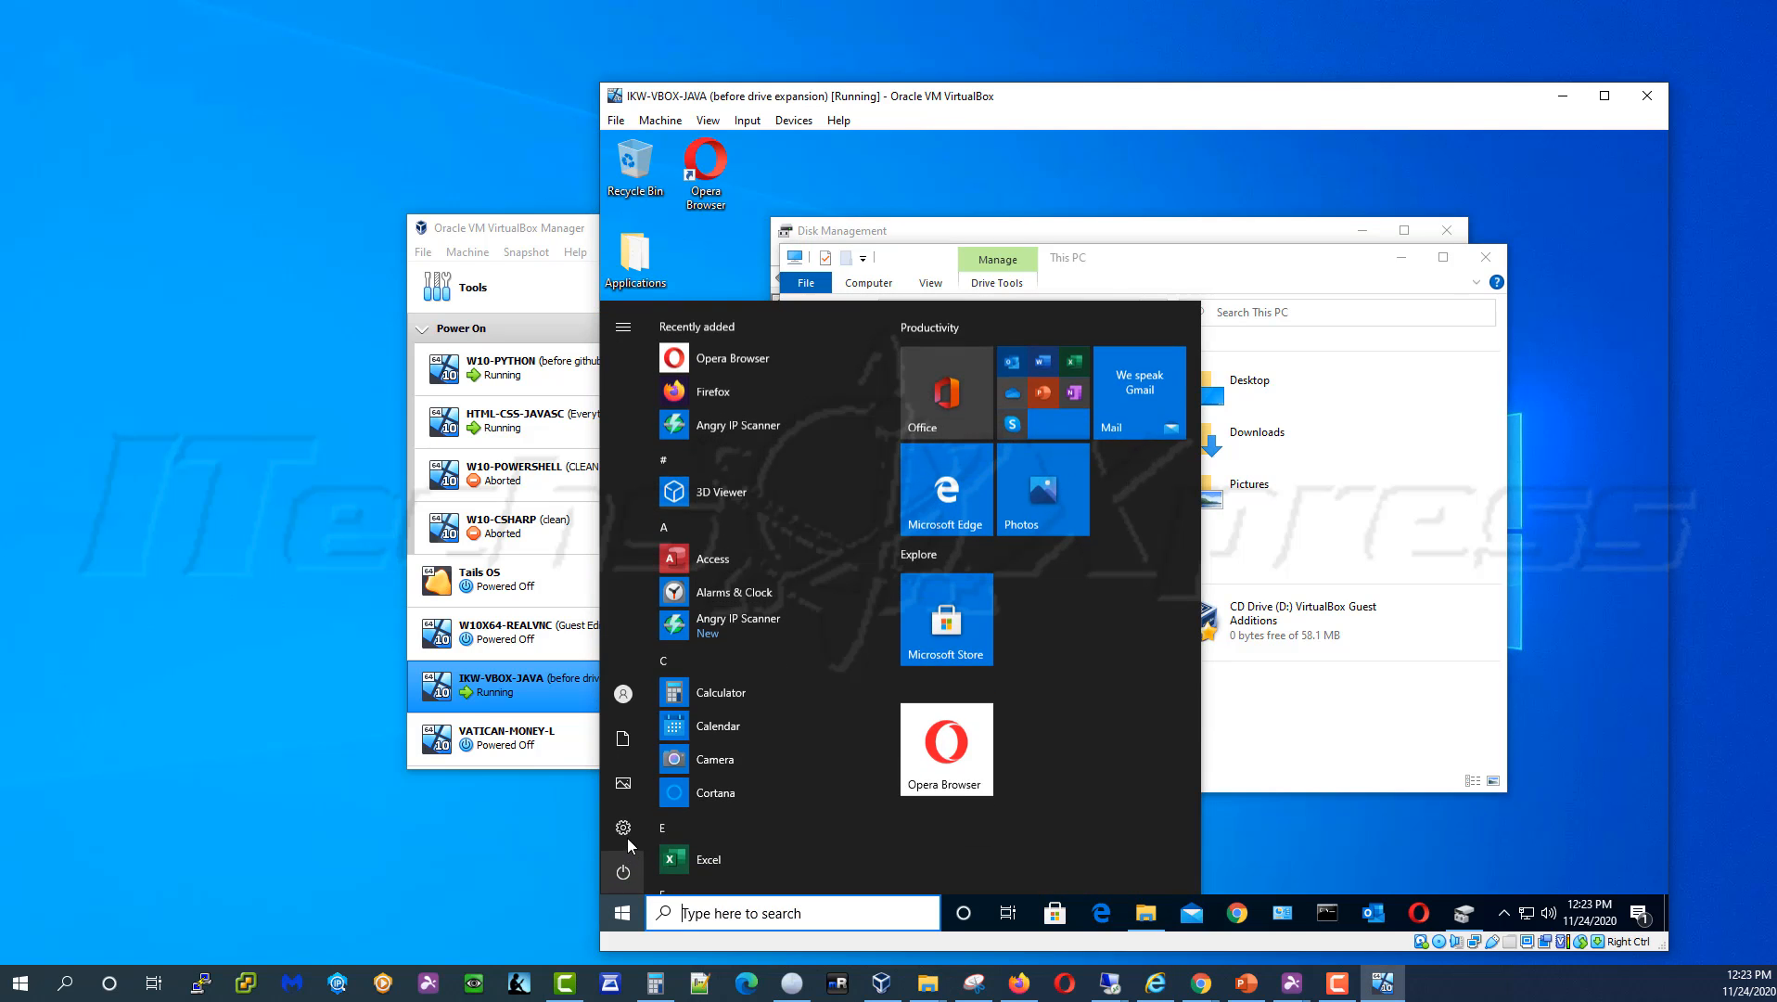
pyautogui.click(640, 826)
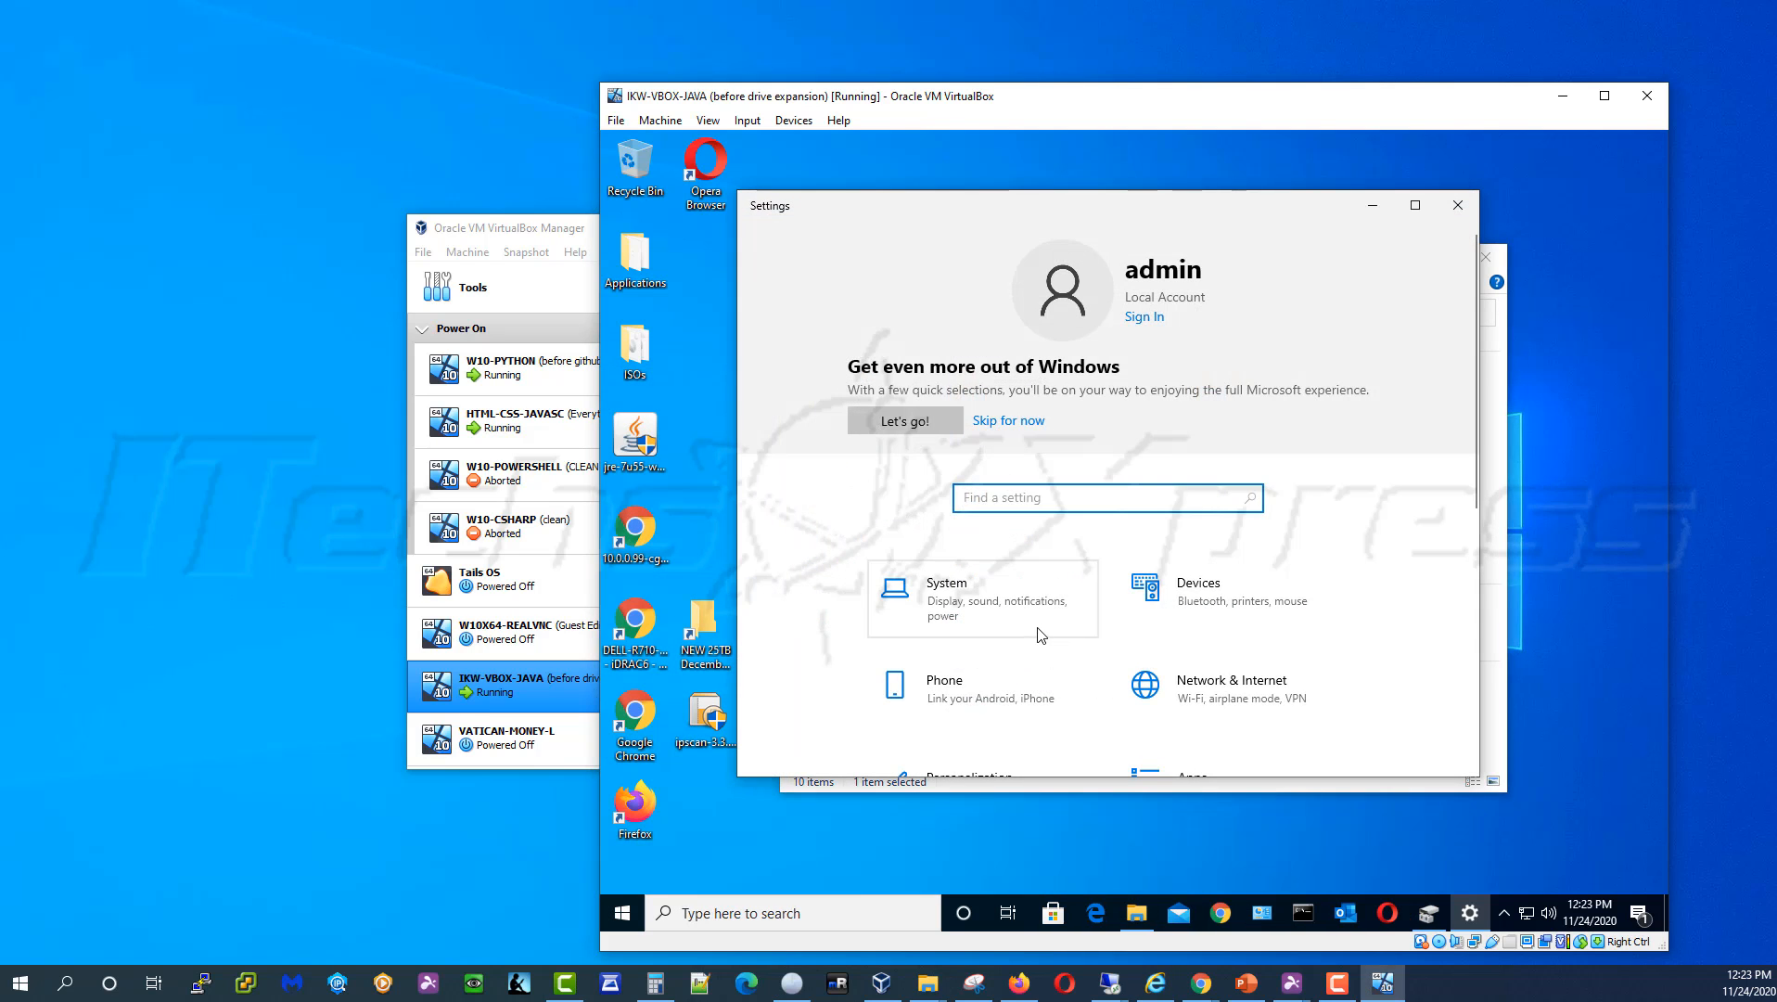
pyautogui.scroll(-6, 1041, 636)
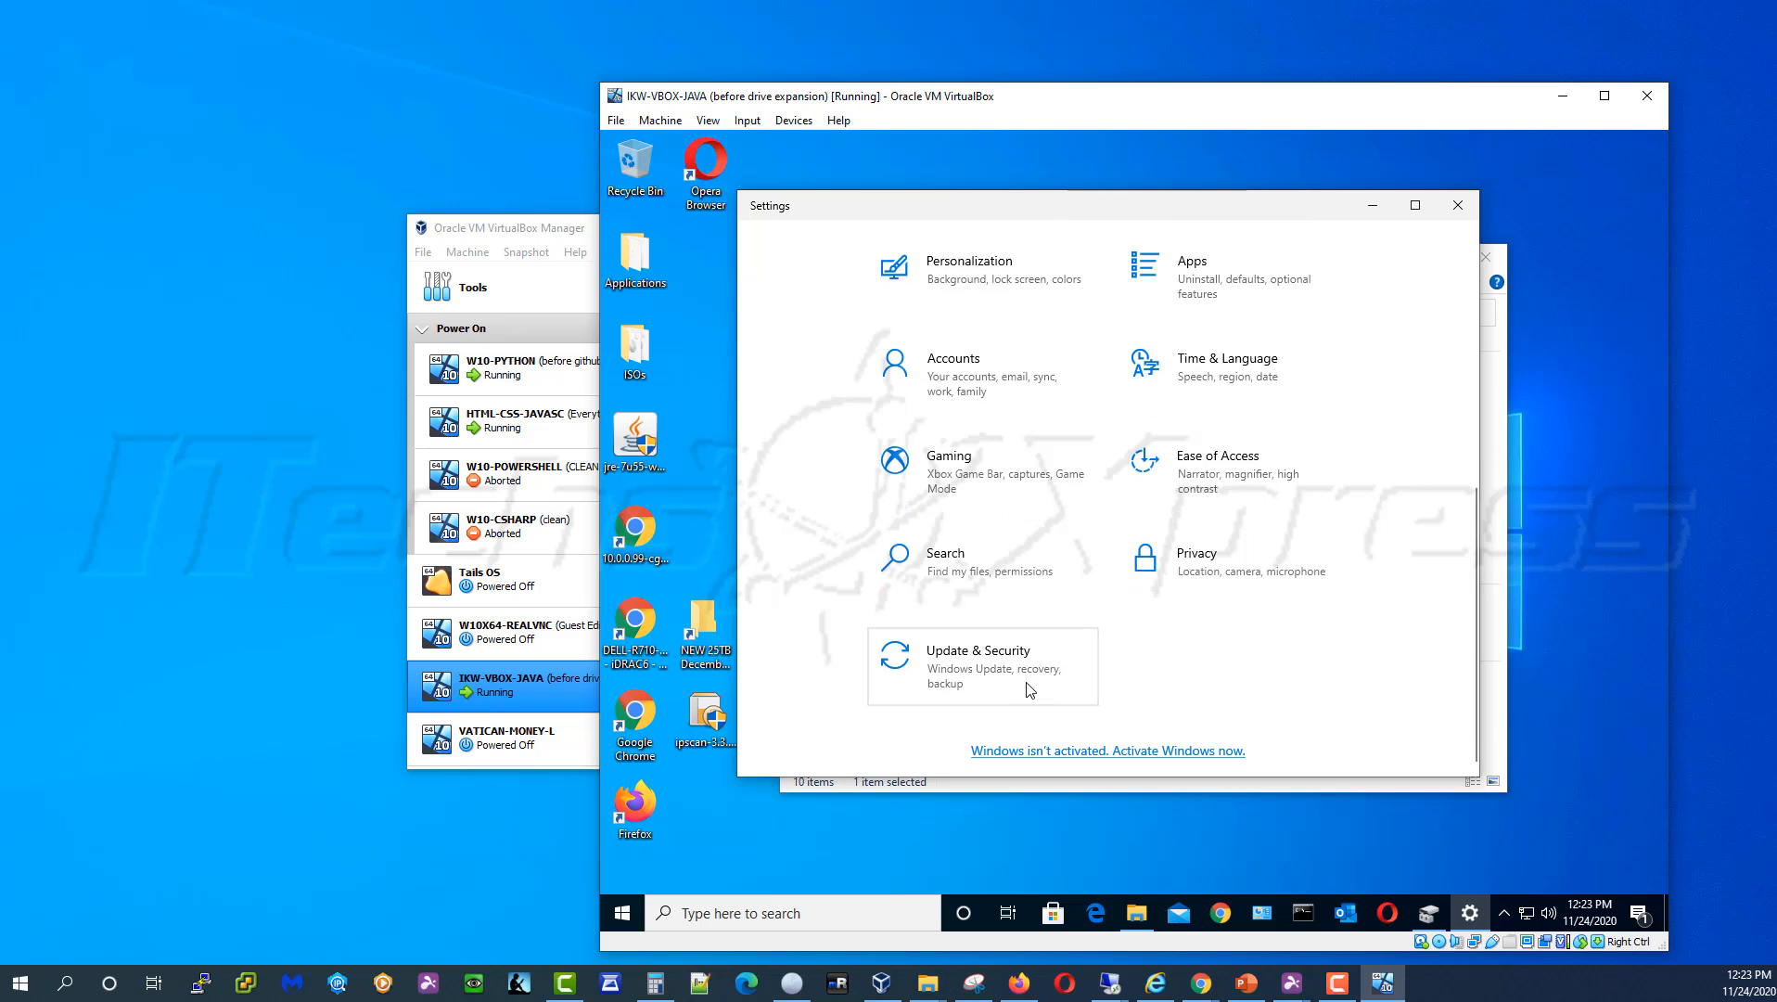
pyautogui.click(1029, 690)
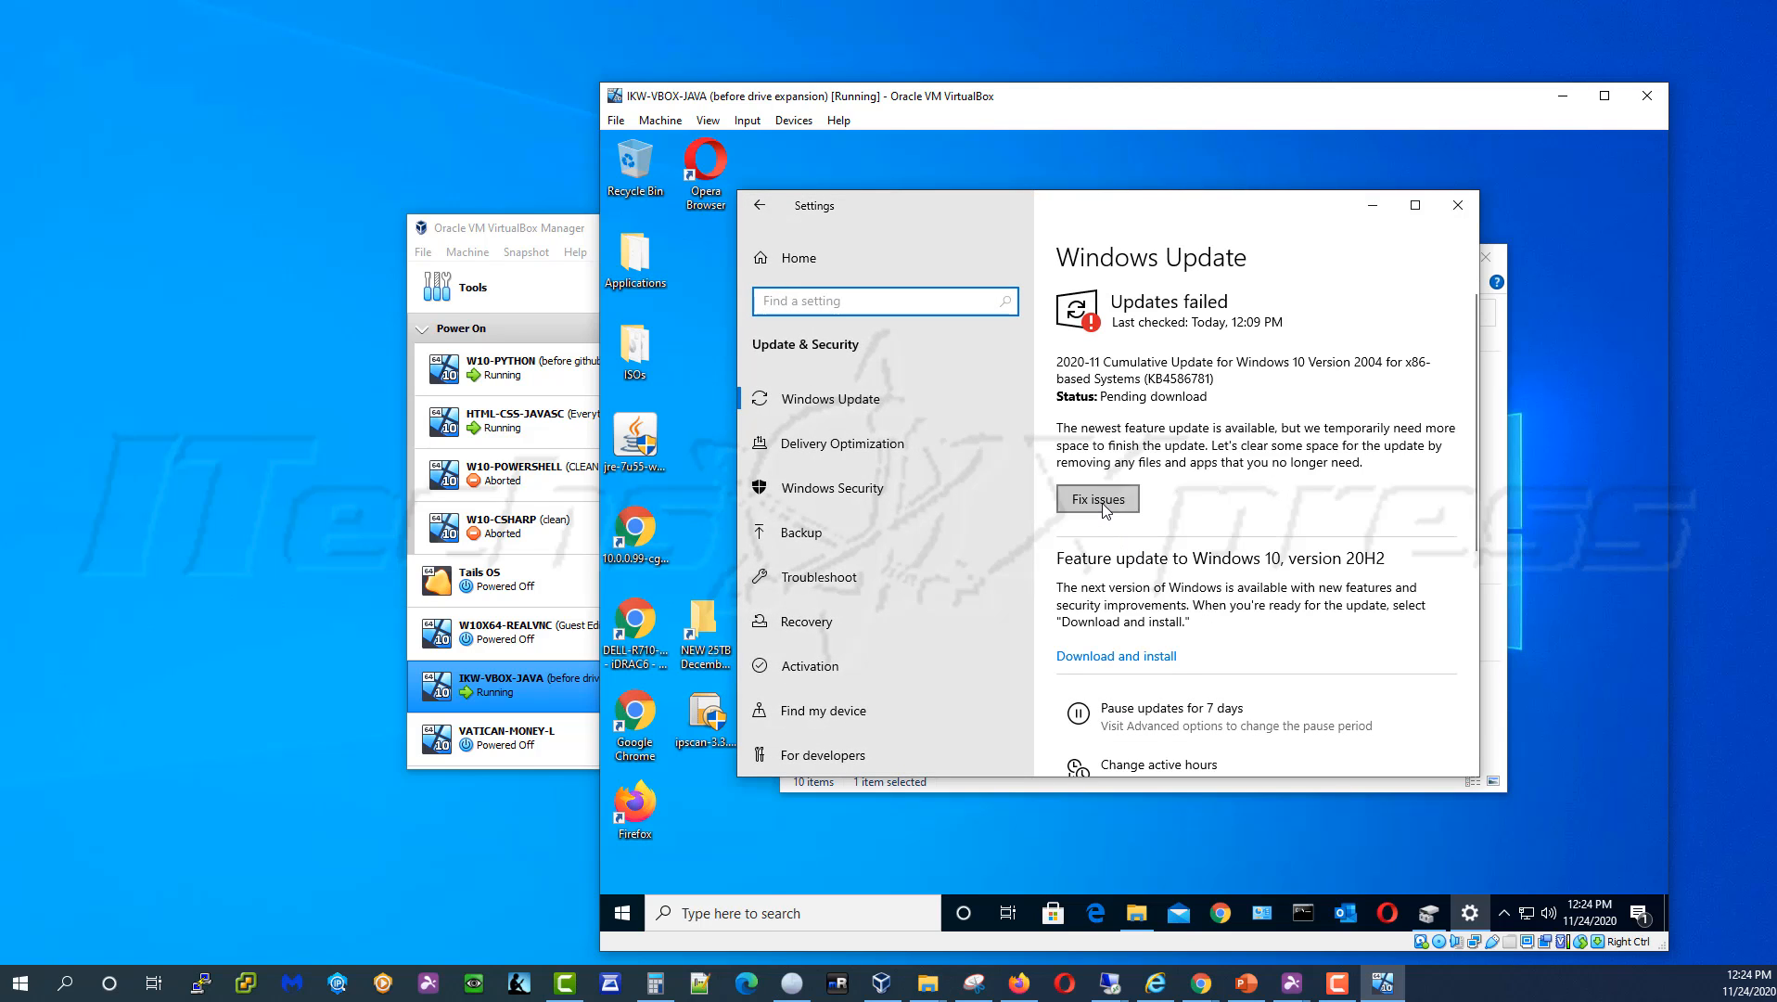
pyautogui.click(1103, 505)
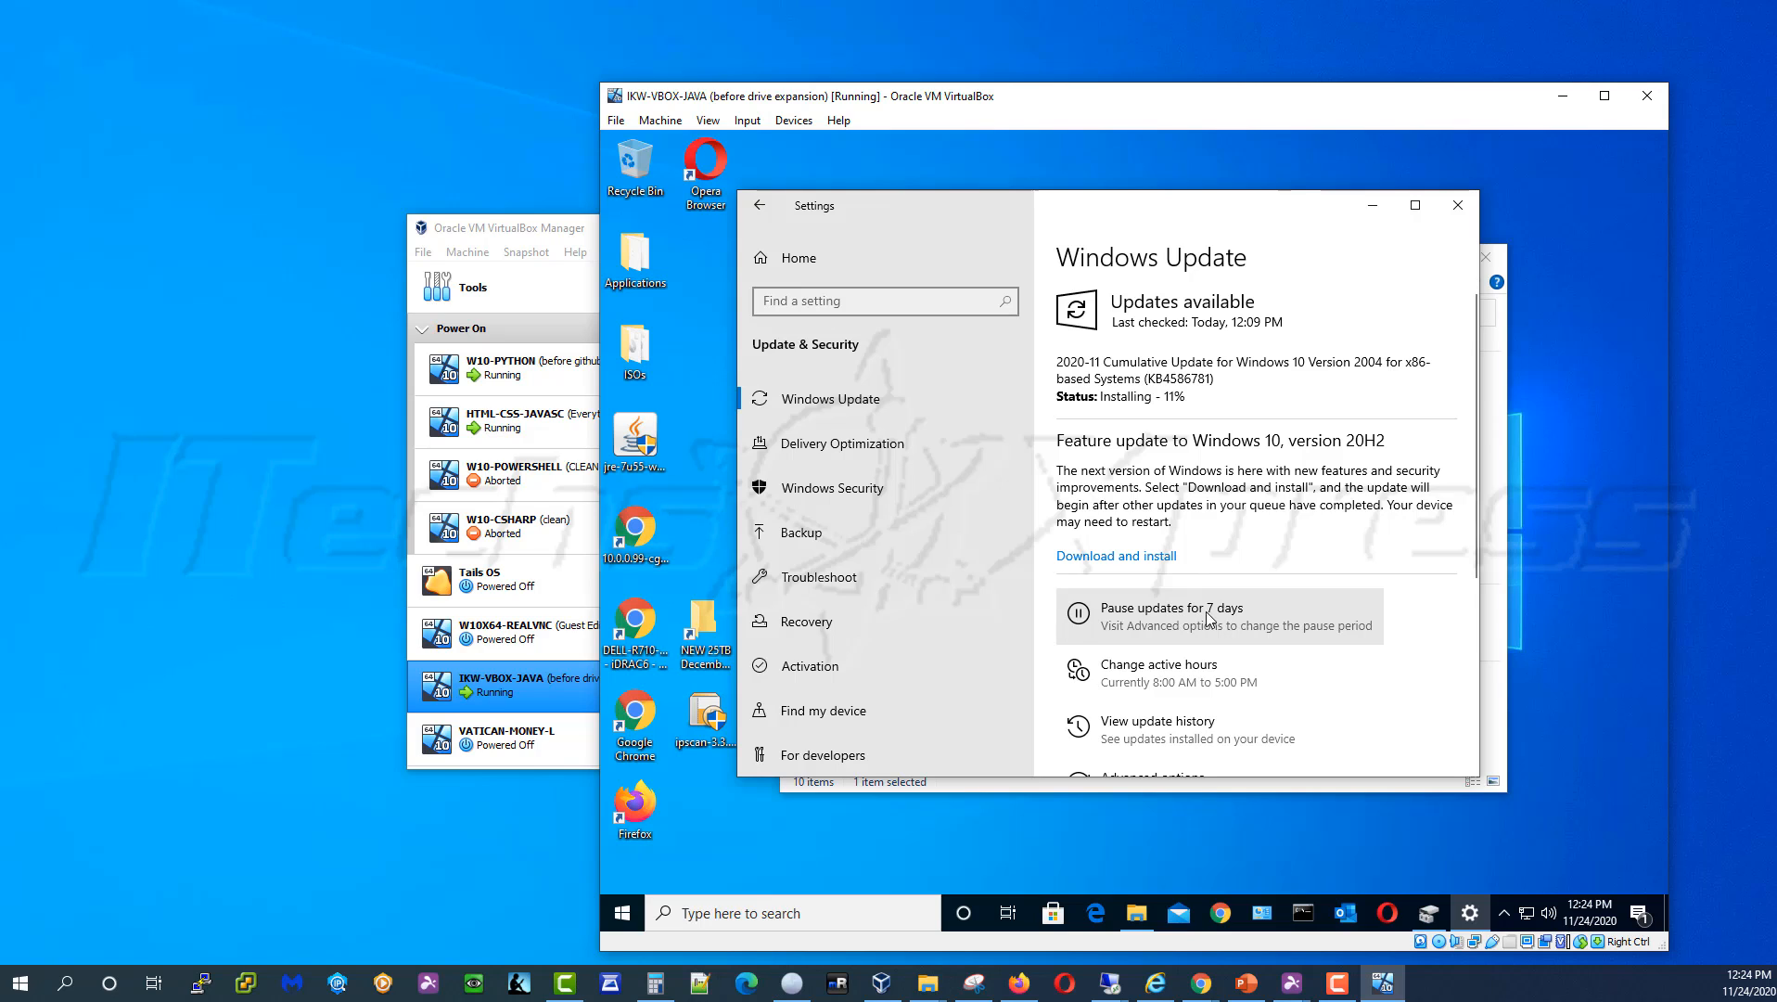
# Highlight the cumulative update's Installing status and its progress percentage
pyautogui.moveTo(1147, 210); pyautogui.dragTo(1214, 195)
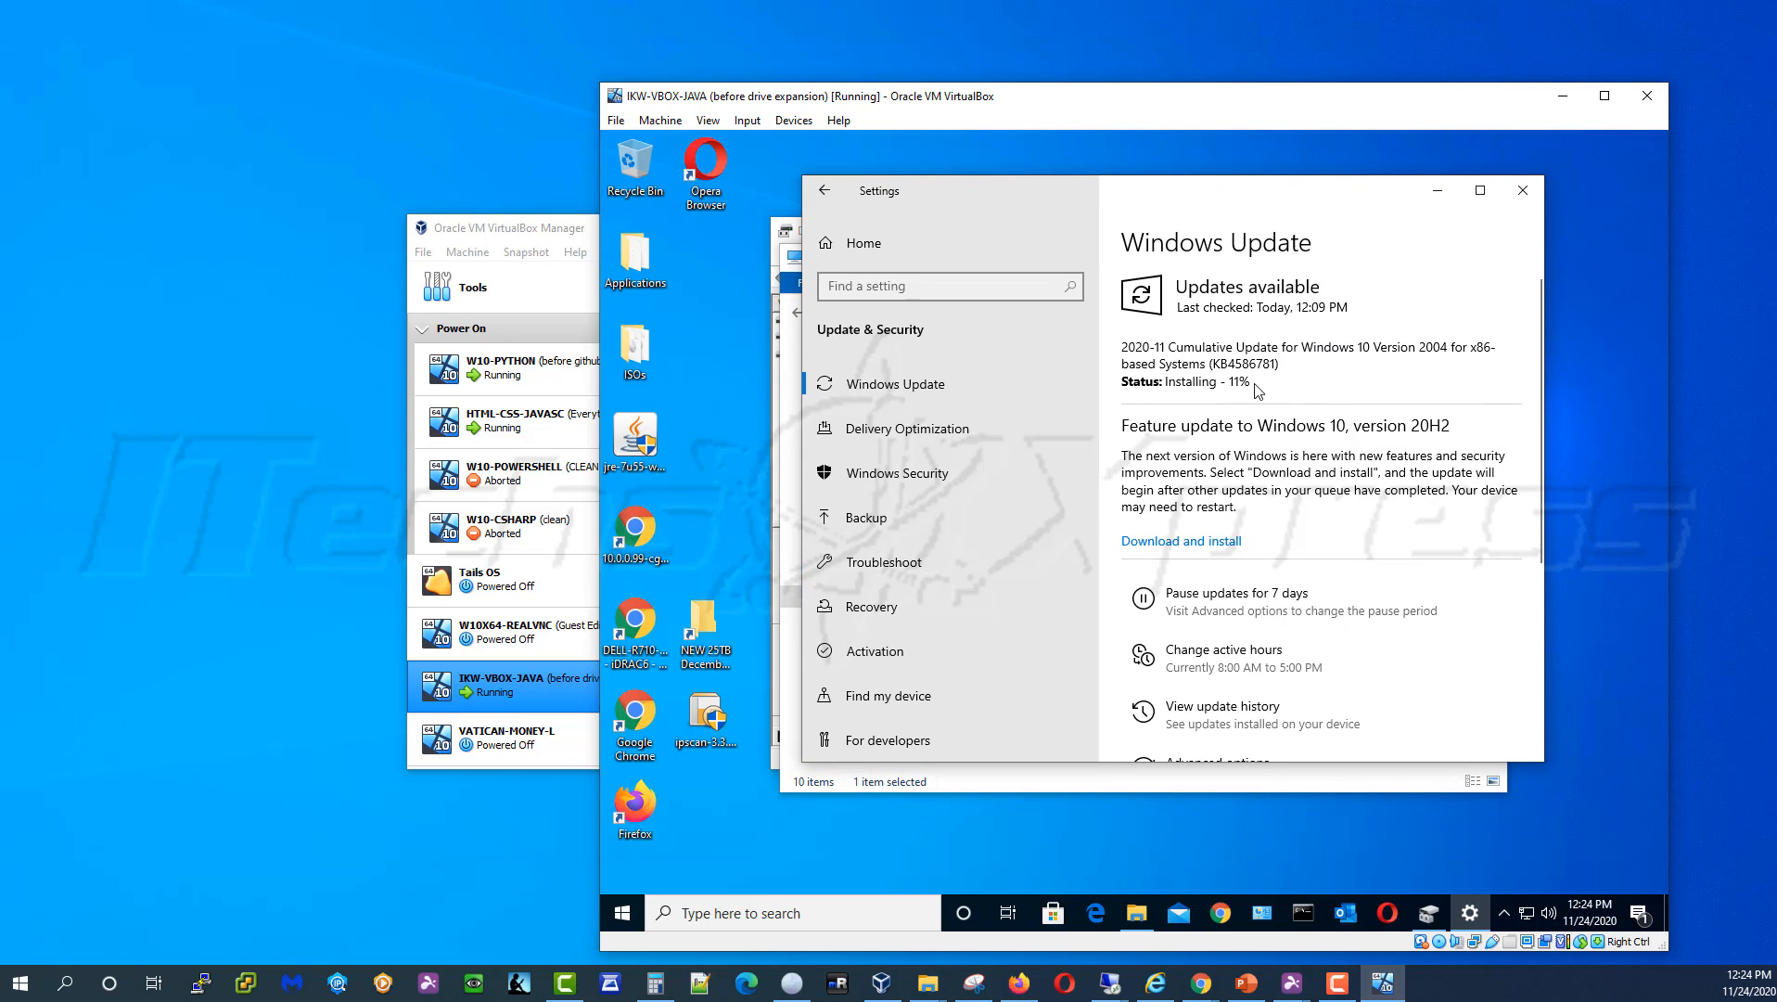
pyautogui.moveTo(1251, 383); pyautogui.dragTo(1132, 376)
pyautogui.moveTo(1251, 384); pyautogui.dragTo(1132, 384)
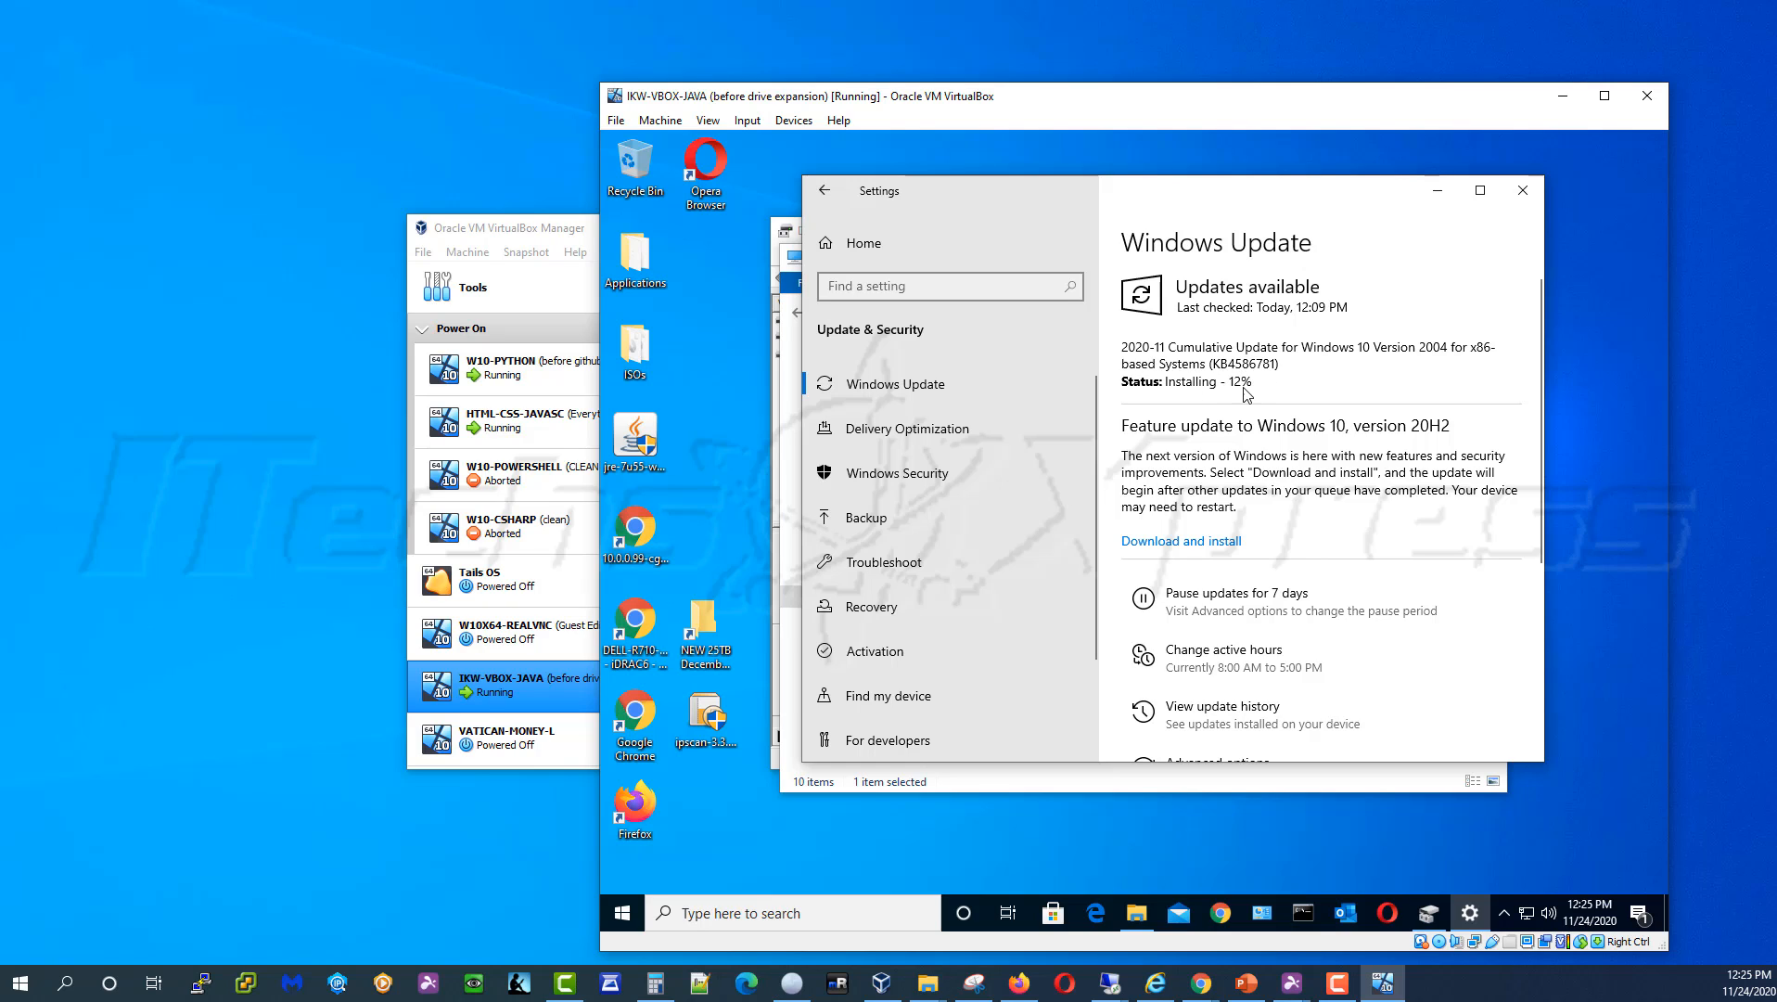
pyautogui.moveTo(1256, 384); pyautogui.dragTo(1153, 387)
pyautogui.click(1150, 387)
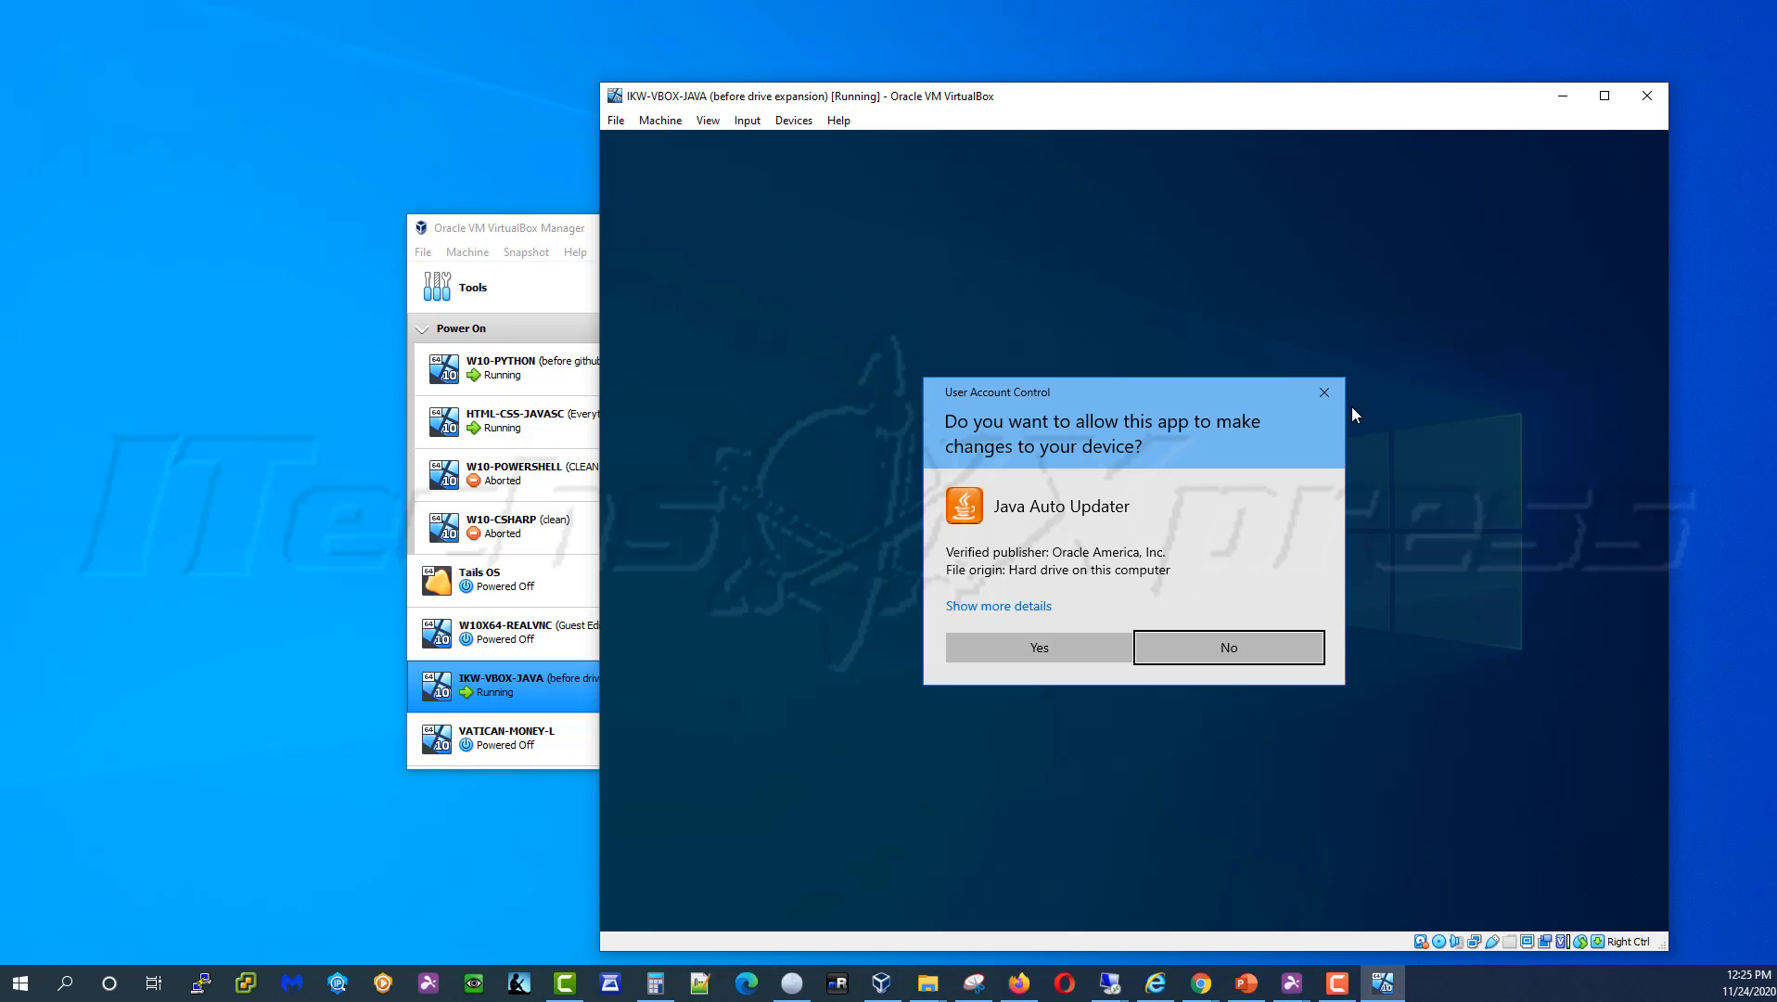
# Answer No to the Java Auto Updater's User Account Control prompt
pyautogui.click(1245, 647)
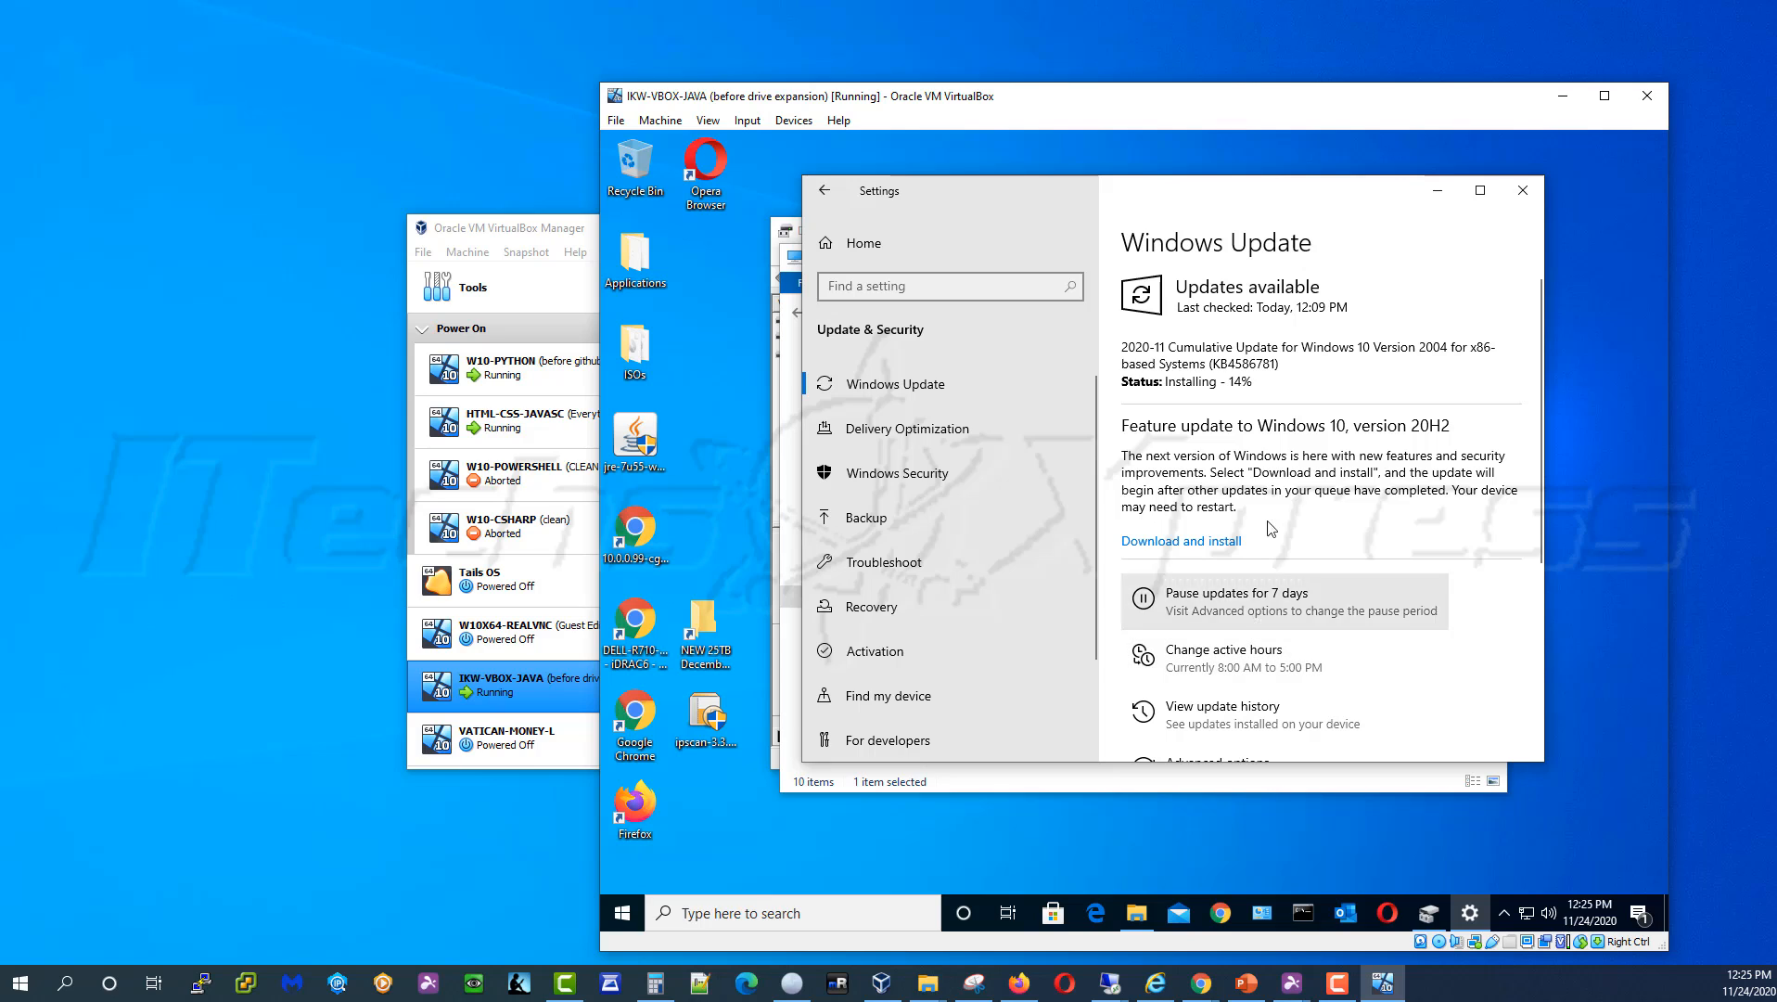